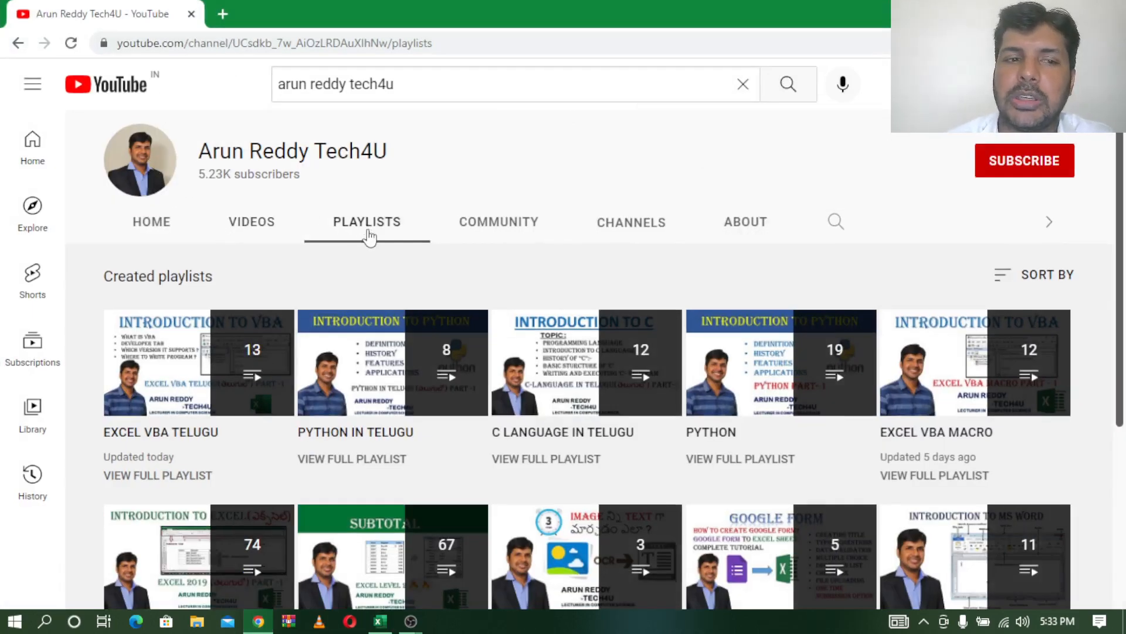
Look through the channel's created playlists and switch to the INDIRECT workbook in Excel.
scroll(367, 231, "down", 4)
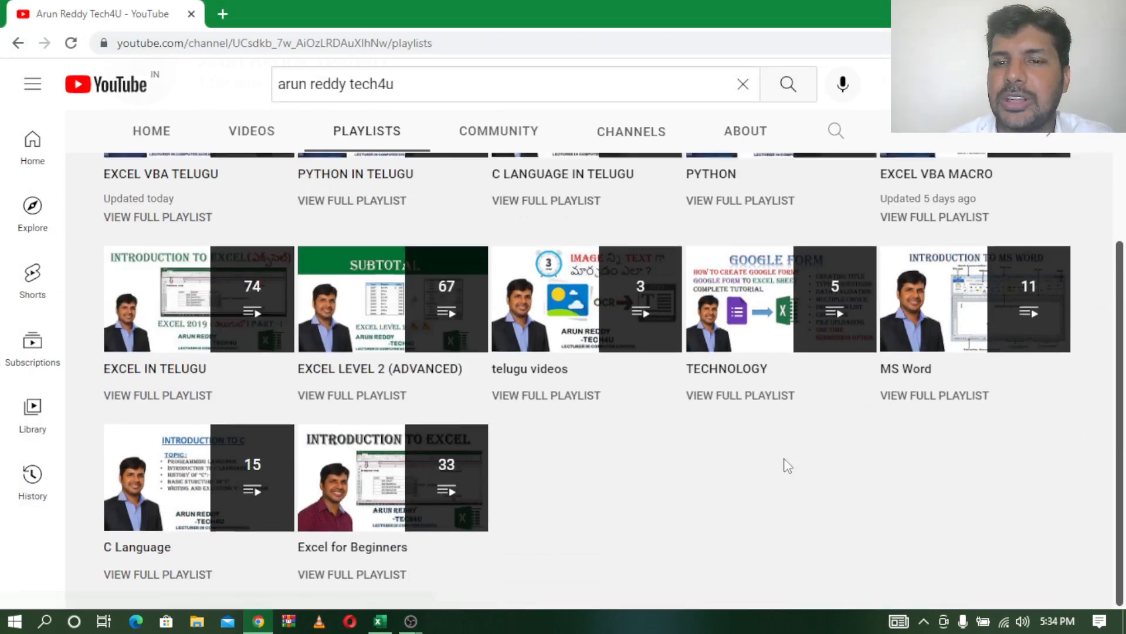
scroll(784, 463, "up", 4)
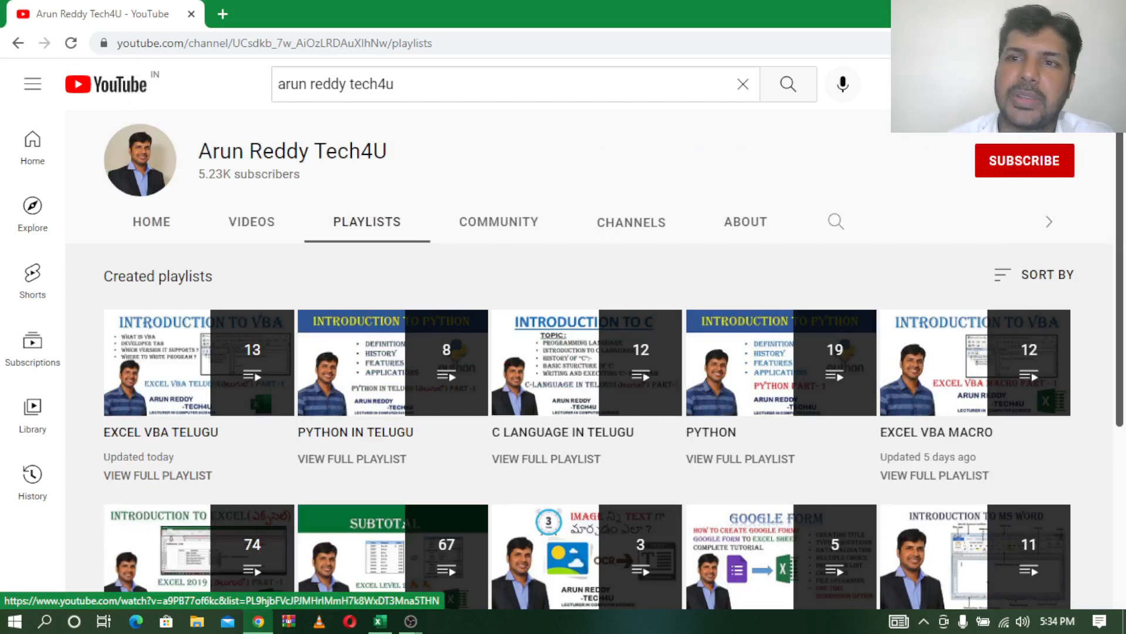
key("alt+Tab")
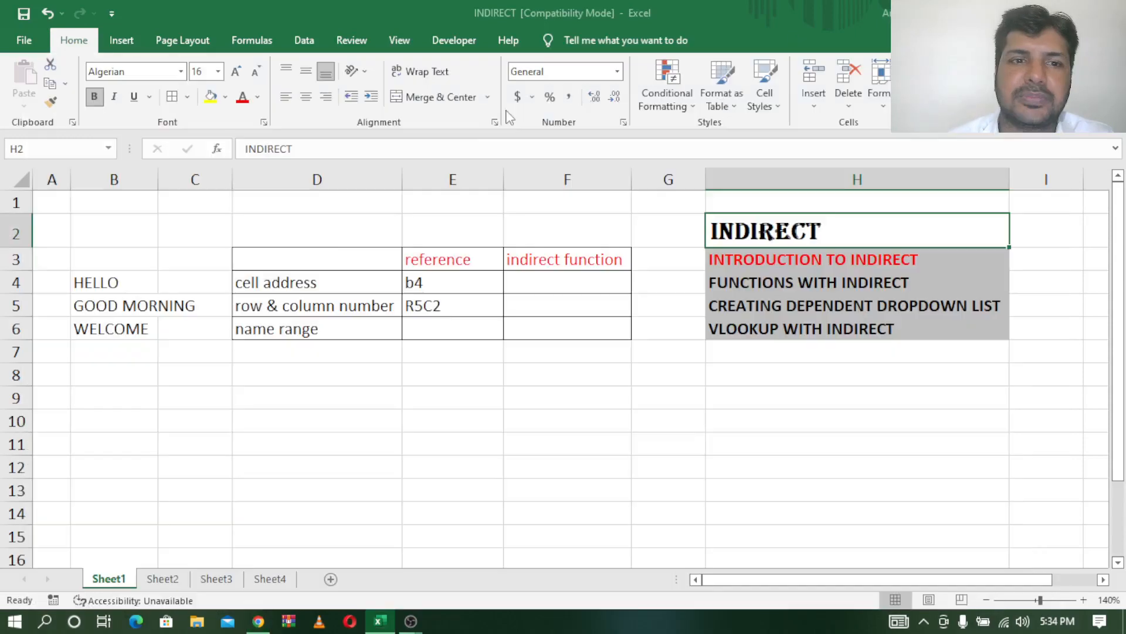
Examine the INDIRECT topic list, the source text in column B and the reference table's cell address, row and column number, and name range rows.
left_click(321, 352)
left_click(574, 395)
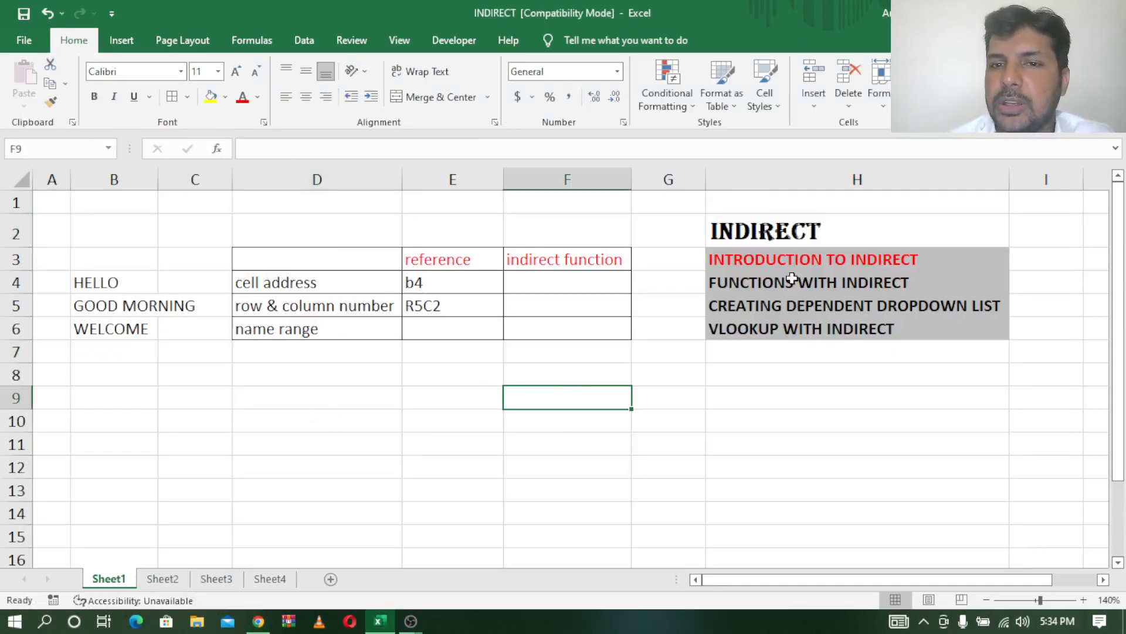
left_click(799, 255)
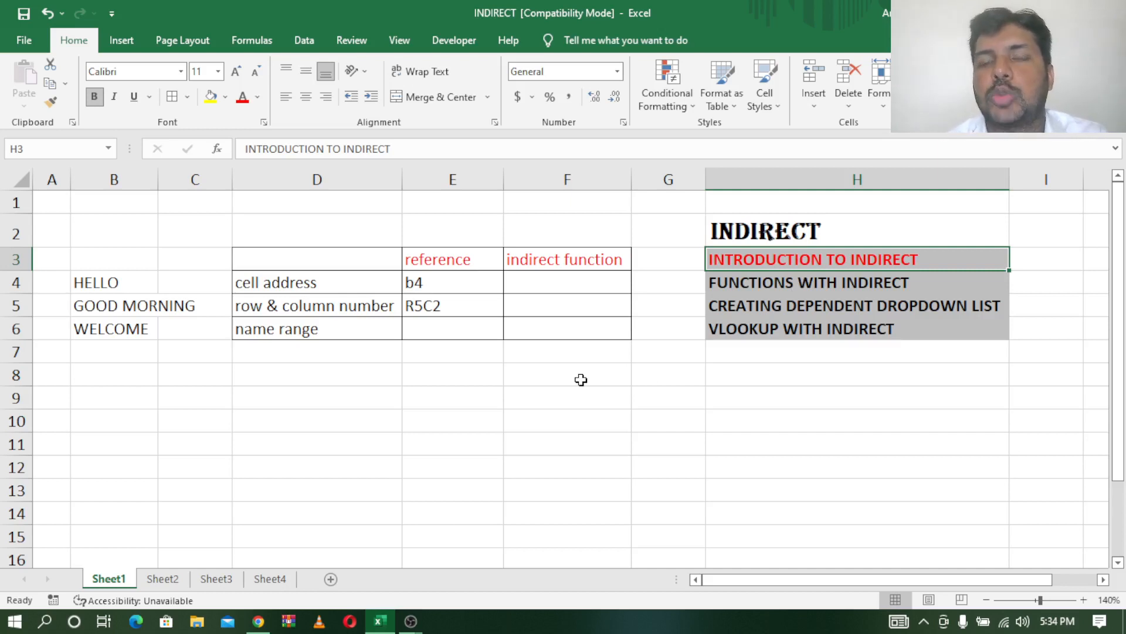
left_click(574, 281)
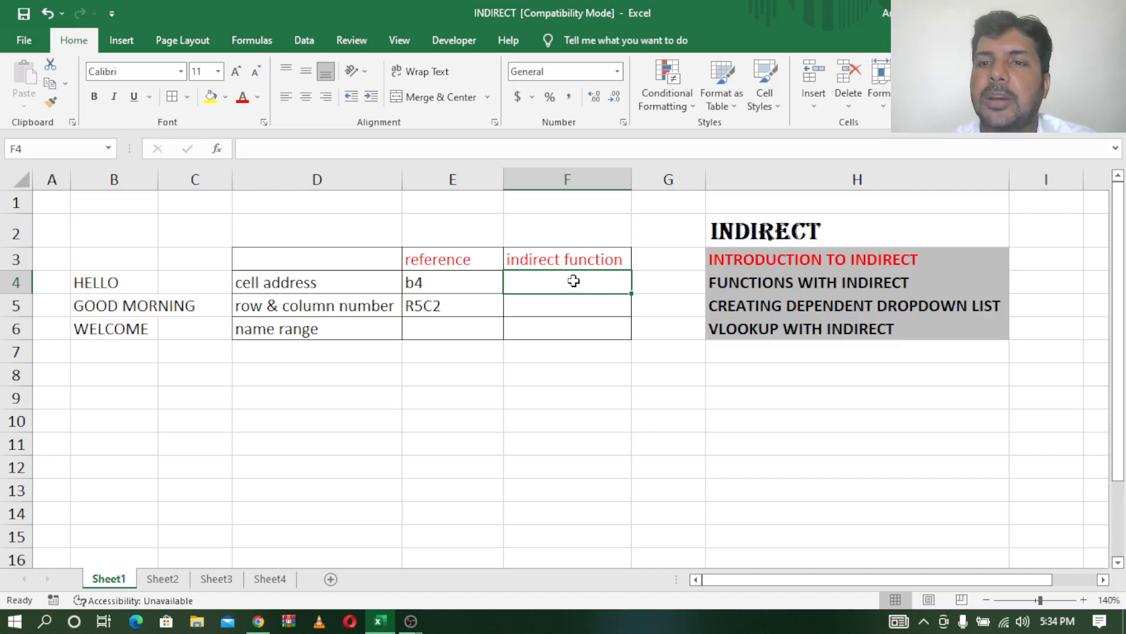
left_click(461, 283)
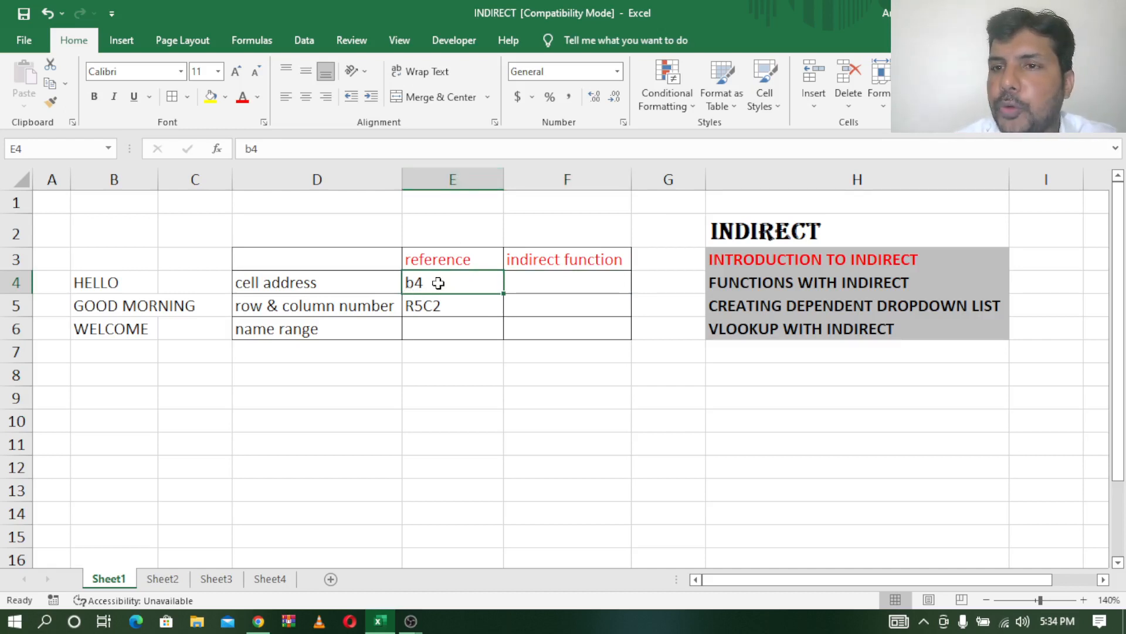
left_click(537, 282)
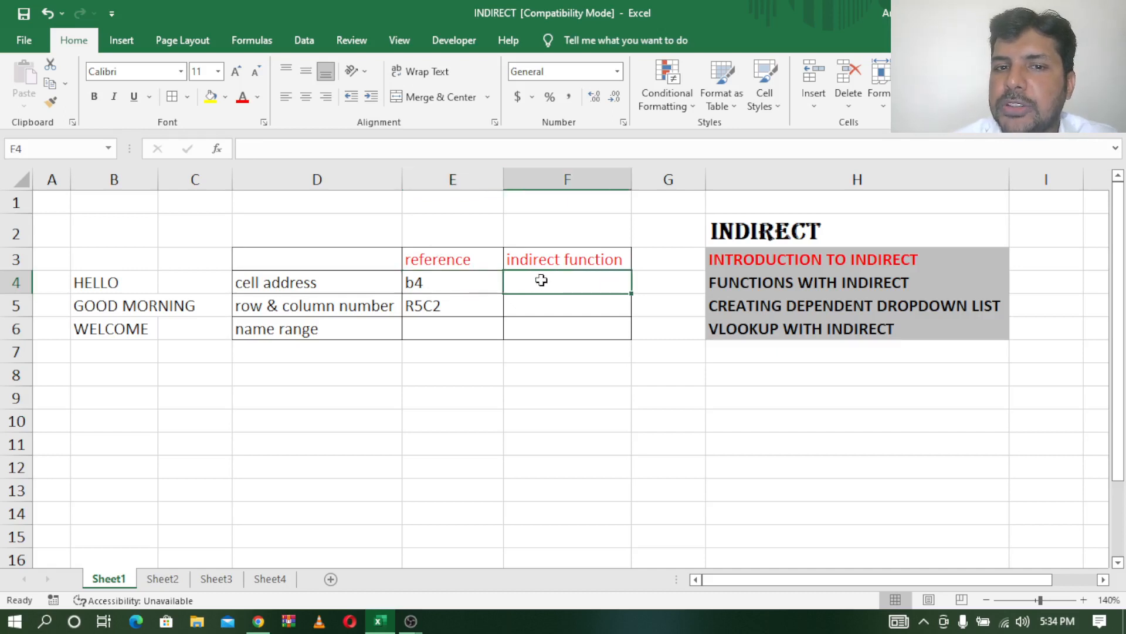
left_click(455, 285)
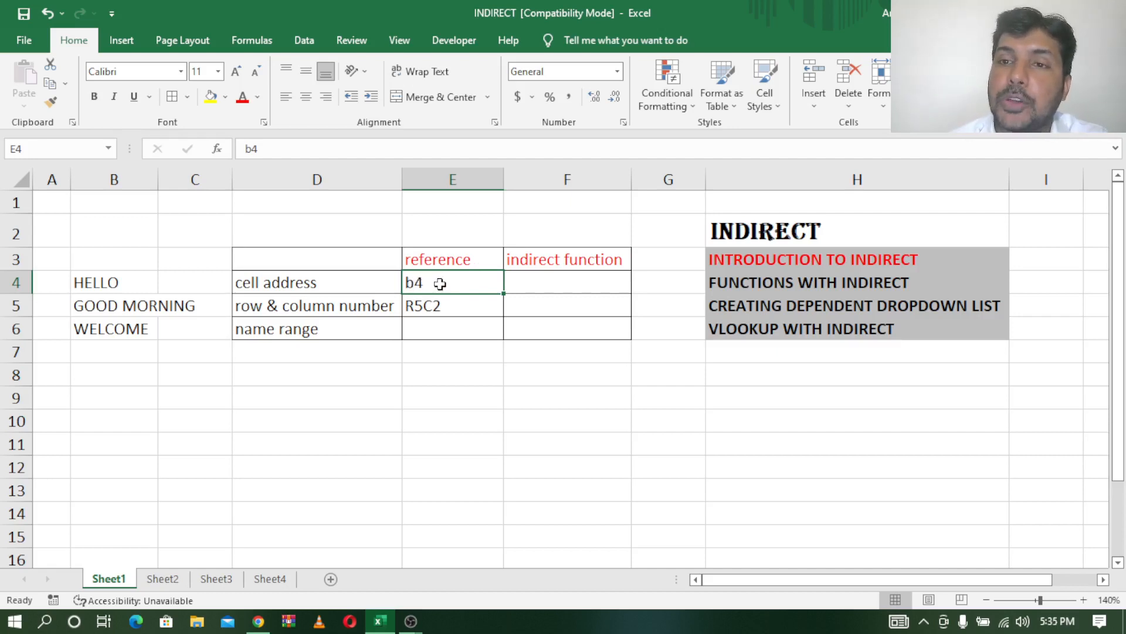
left_click(130, 282)
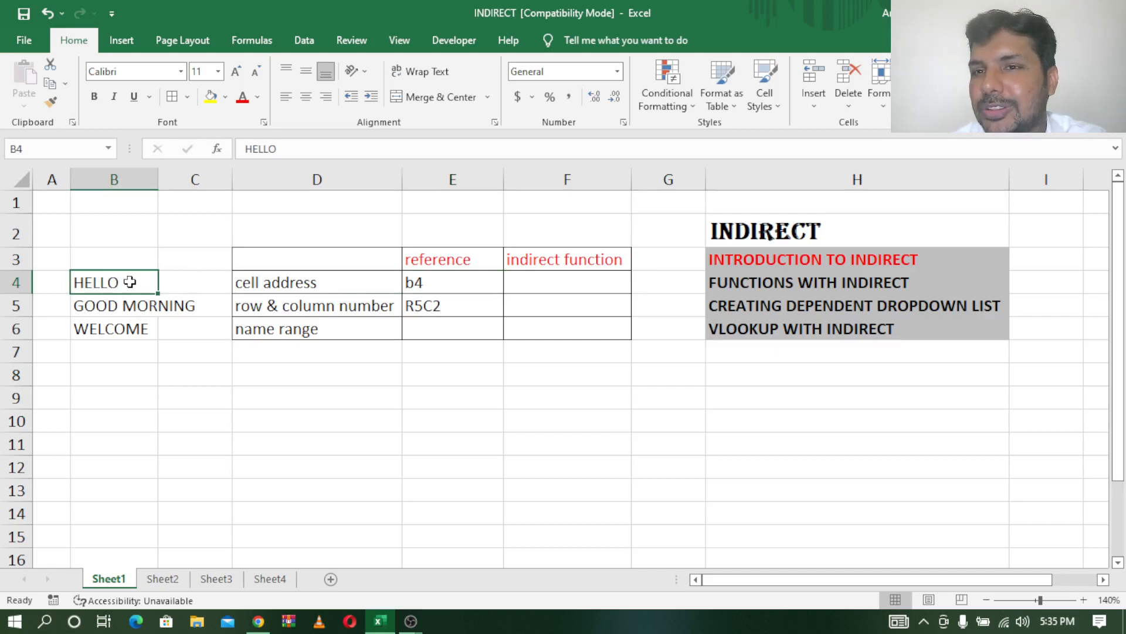
left_click(526, 287)
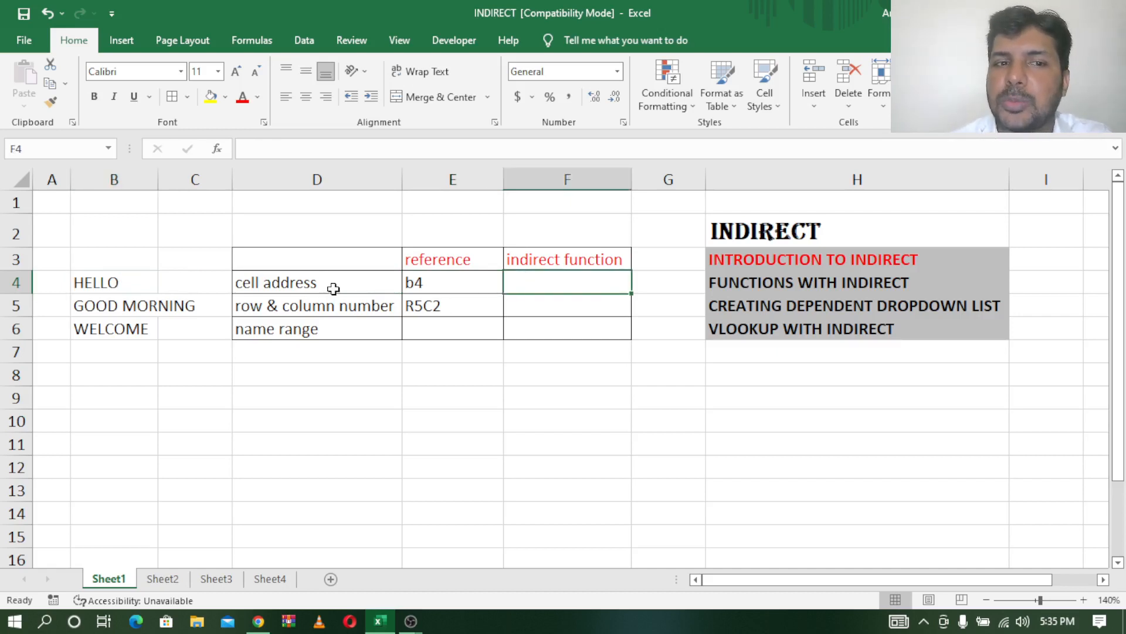
left_click(437, 288)
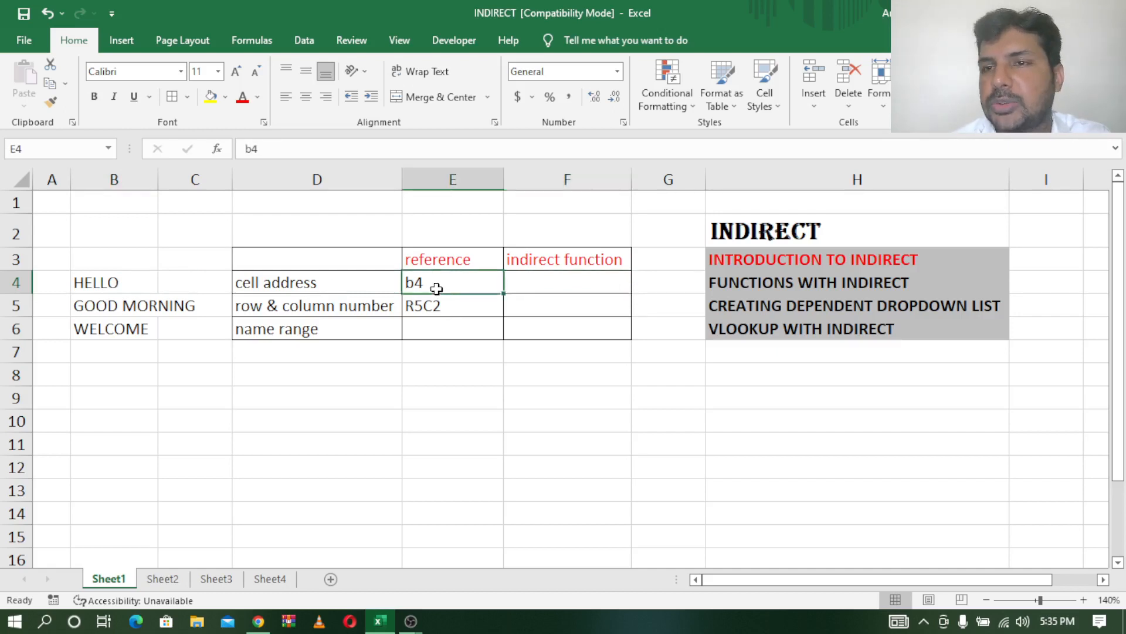
left_click(461, 310)
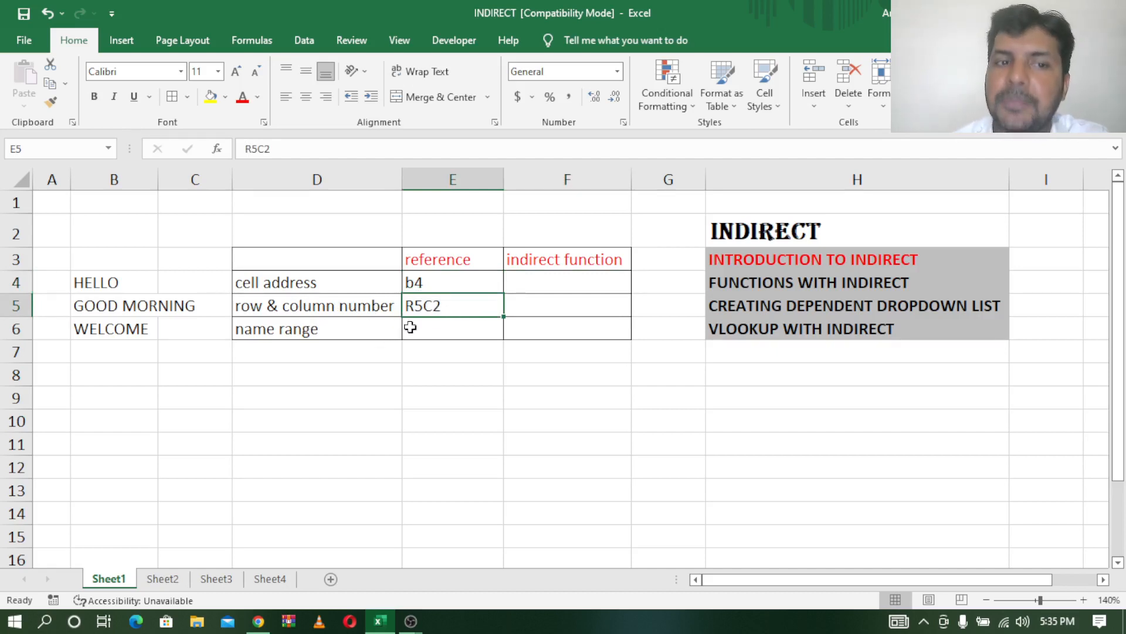
left_click(458, 327)
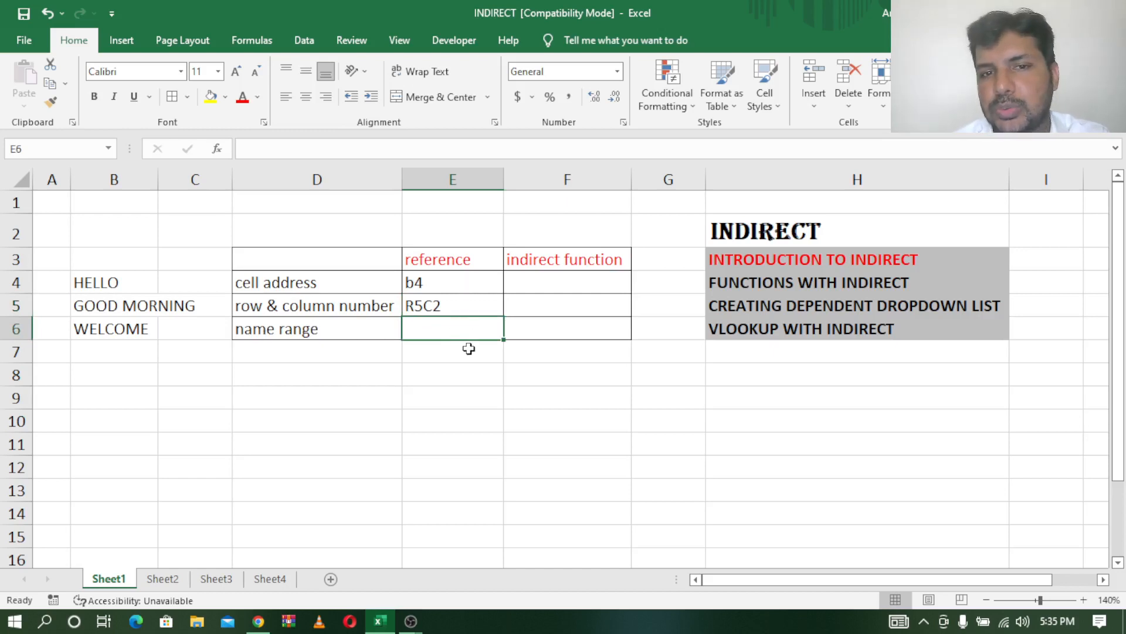
Enter the formula =INDIRECT(E4,TRUE) in cell F4 of the cell address row.
left_click(570, 281)
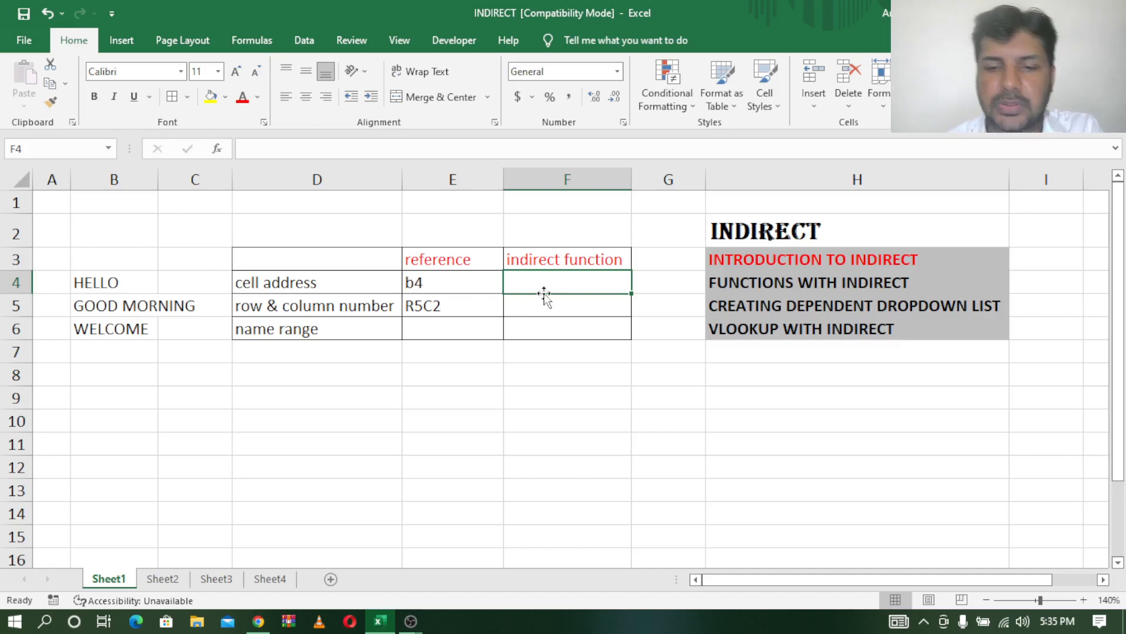
type("=")
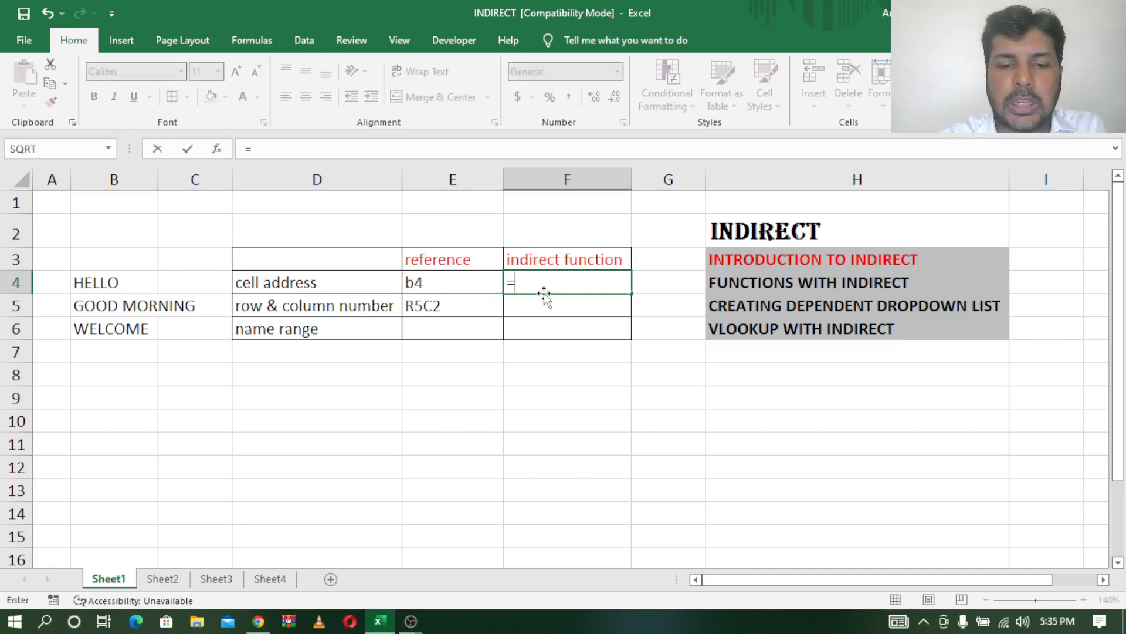
type("indirect")
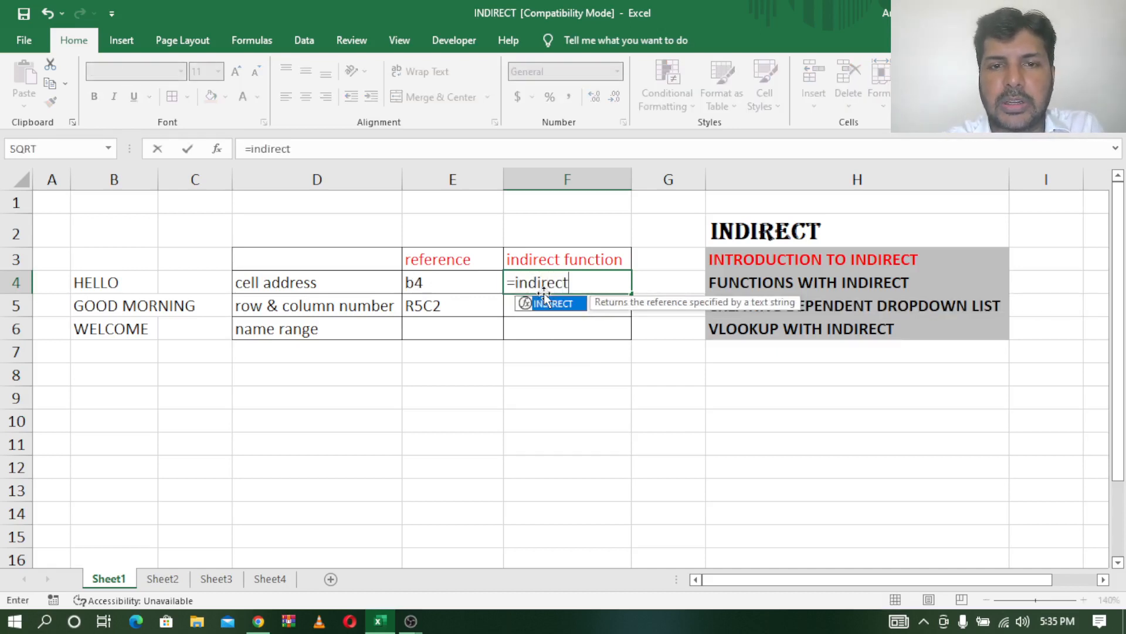
type("(")
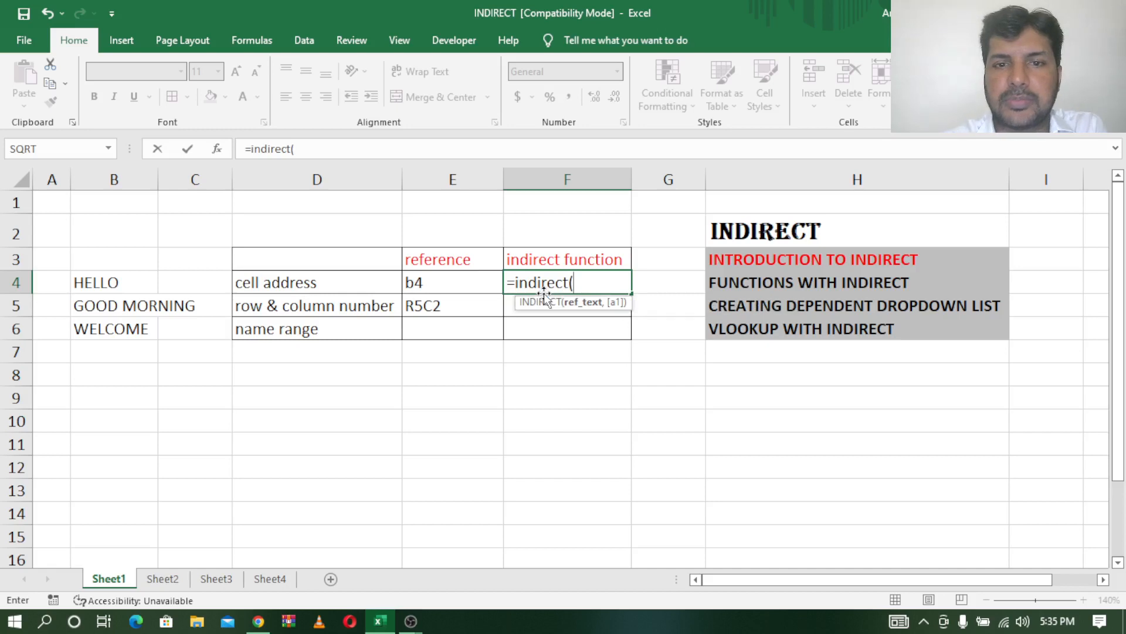
left_click(432, 286)
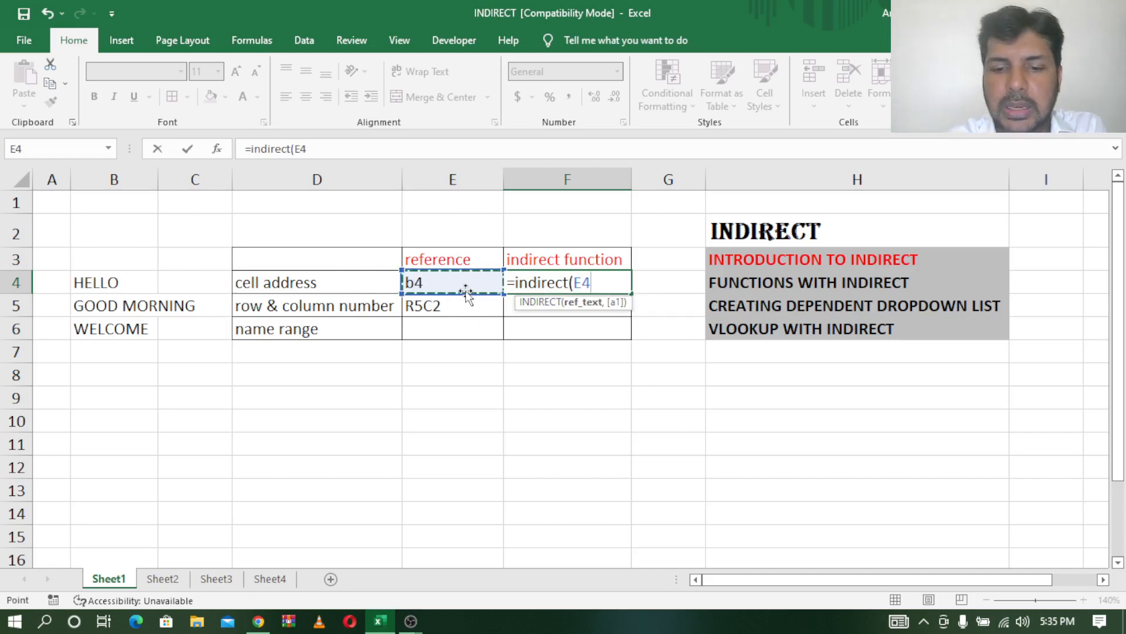
type(",true")
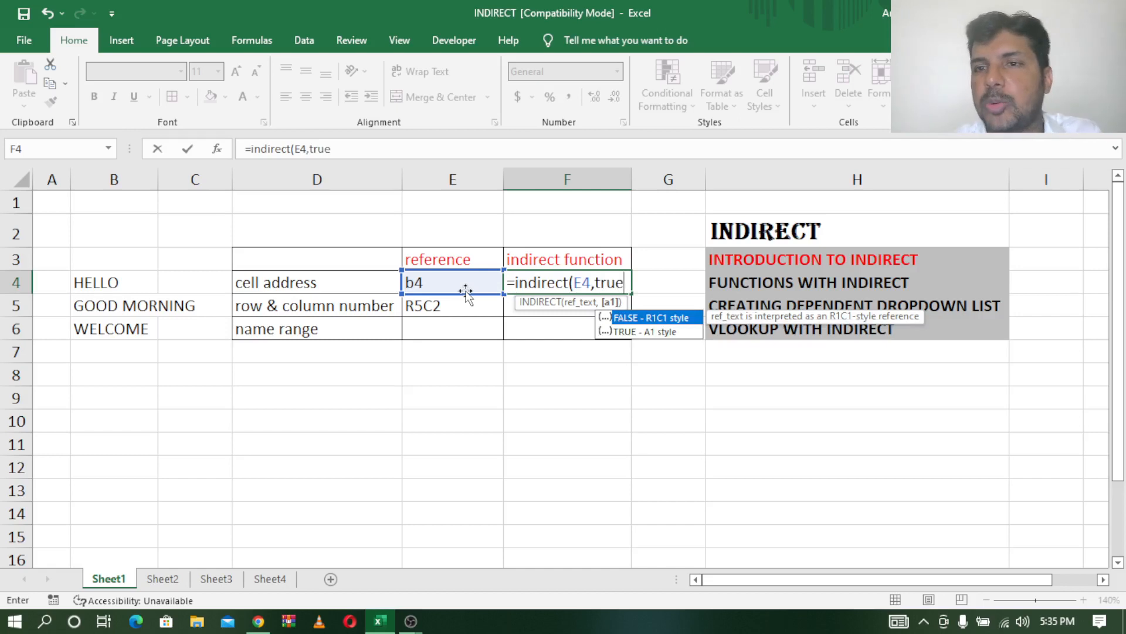
type(")")
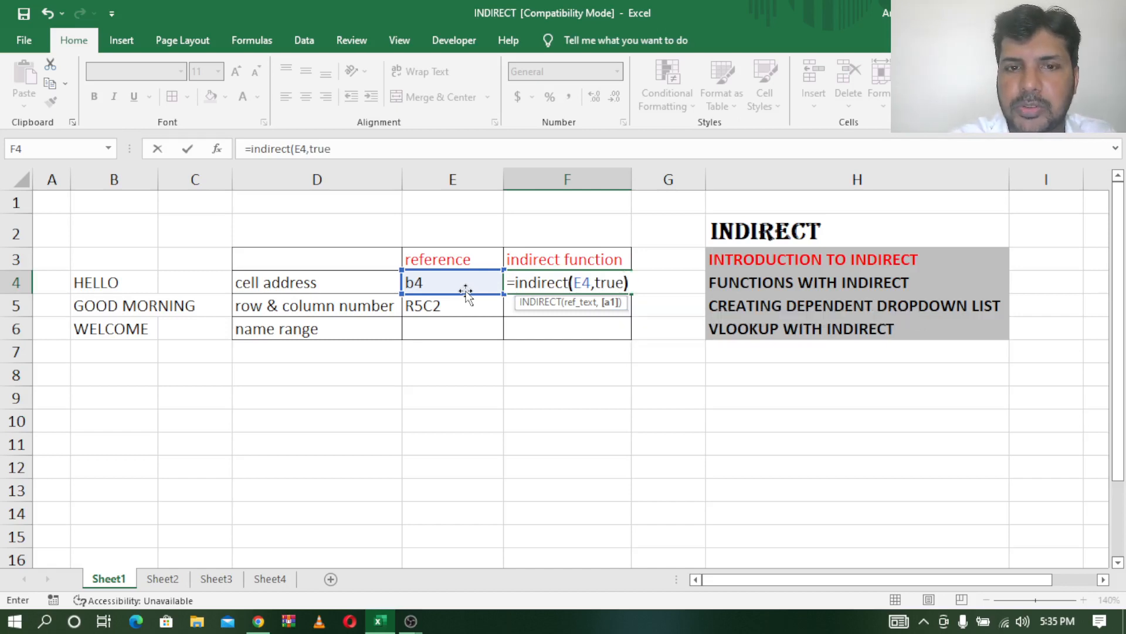
key("Return")
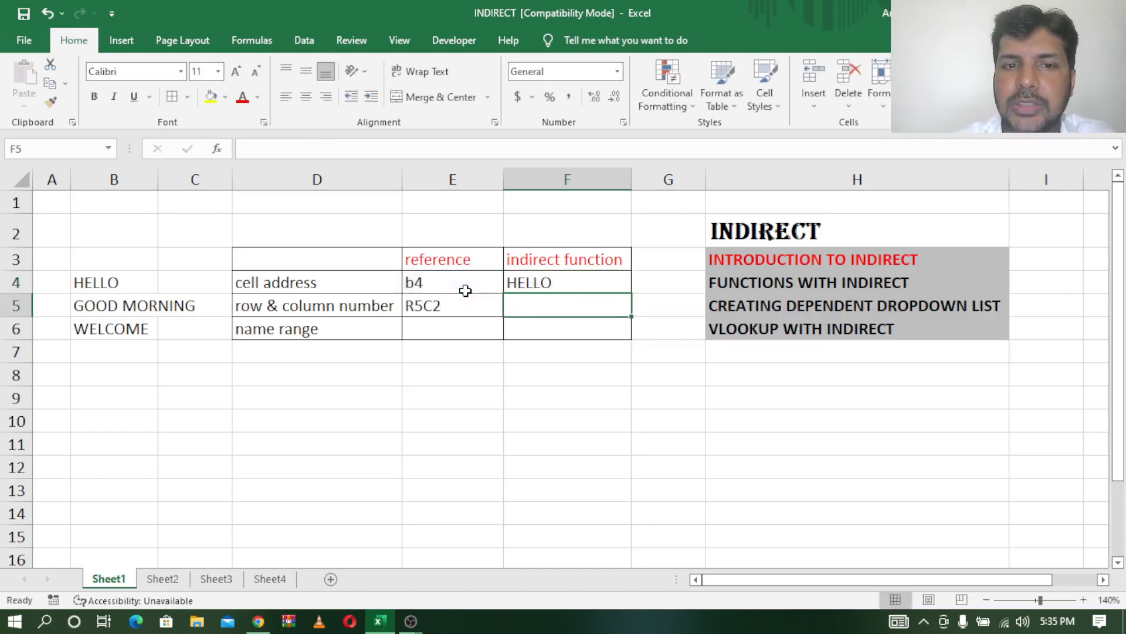
Review the arguments of the INDIRECT formula in cell F4.
left_click(540, 283)
double_click(557, 285)
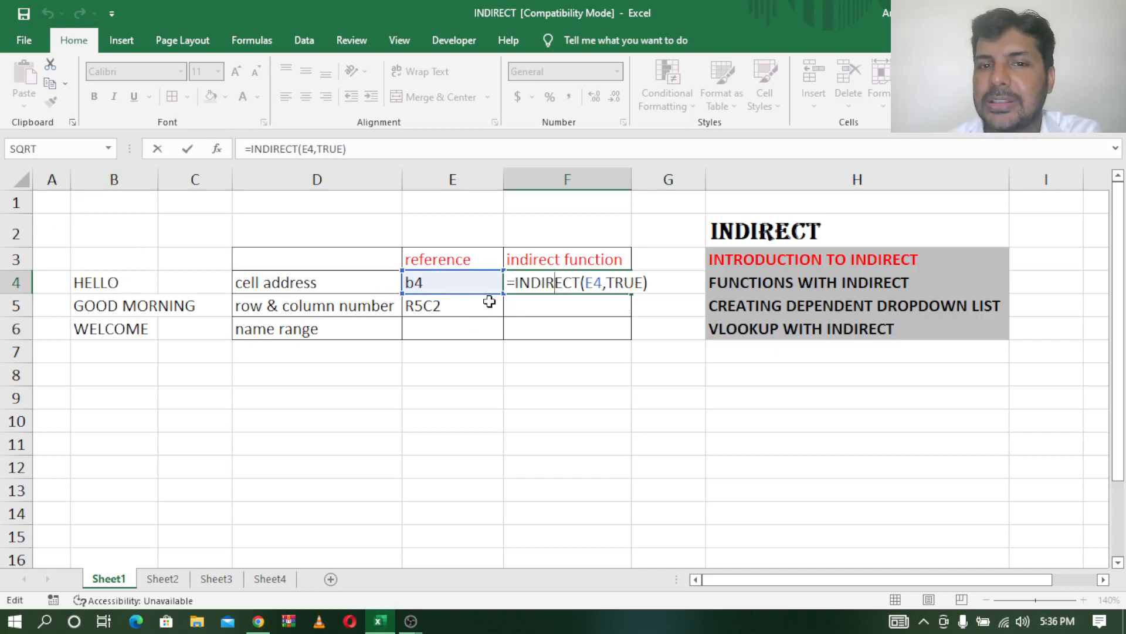
key("Return")
Test a first name instead of a cell address as the reference in E4, and restore it to b4.
left_click(460, 283)
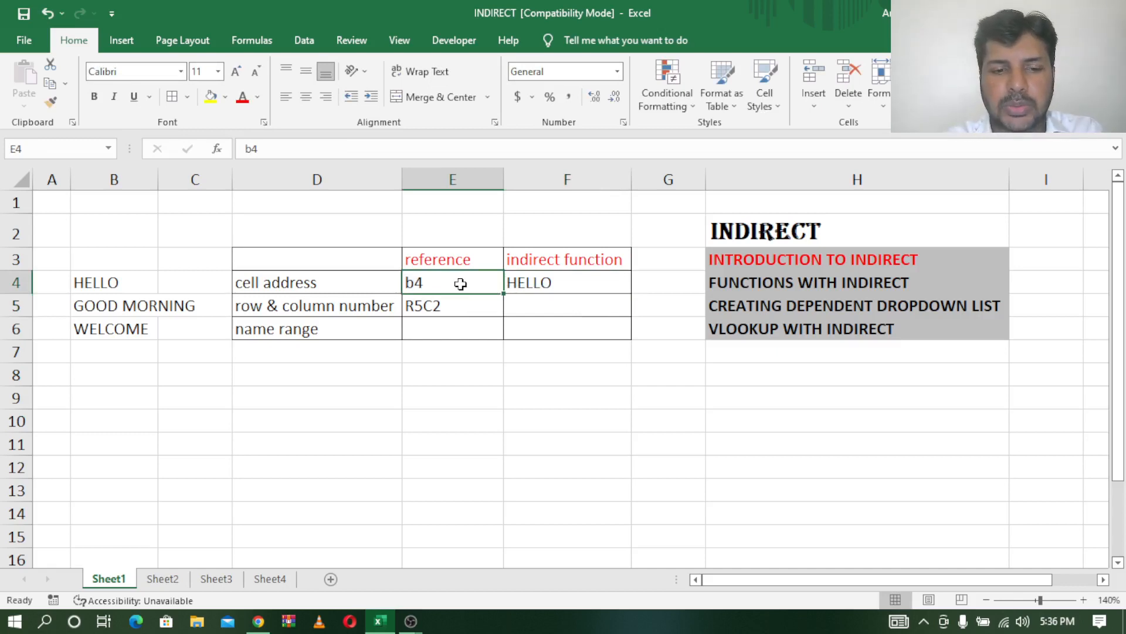
type("arun")
key("Return")
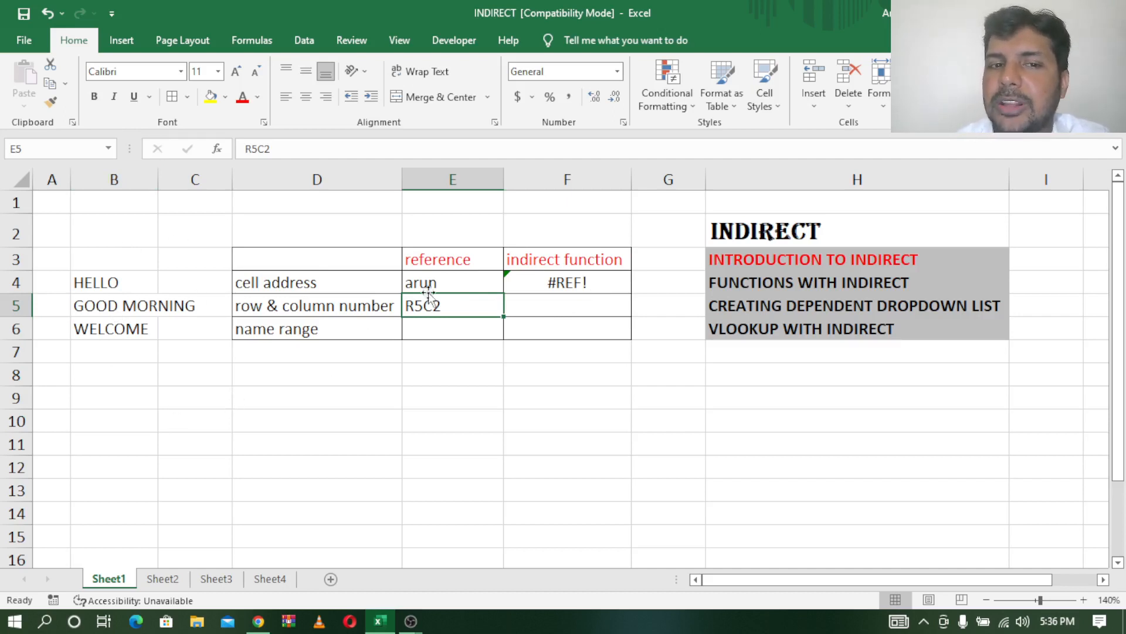
left_click(441, 281)
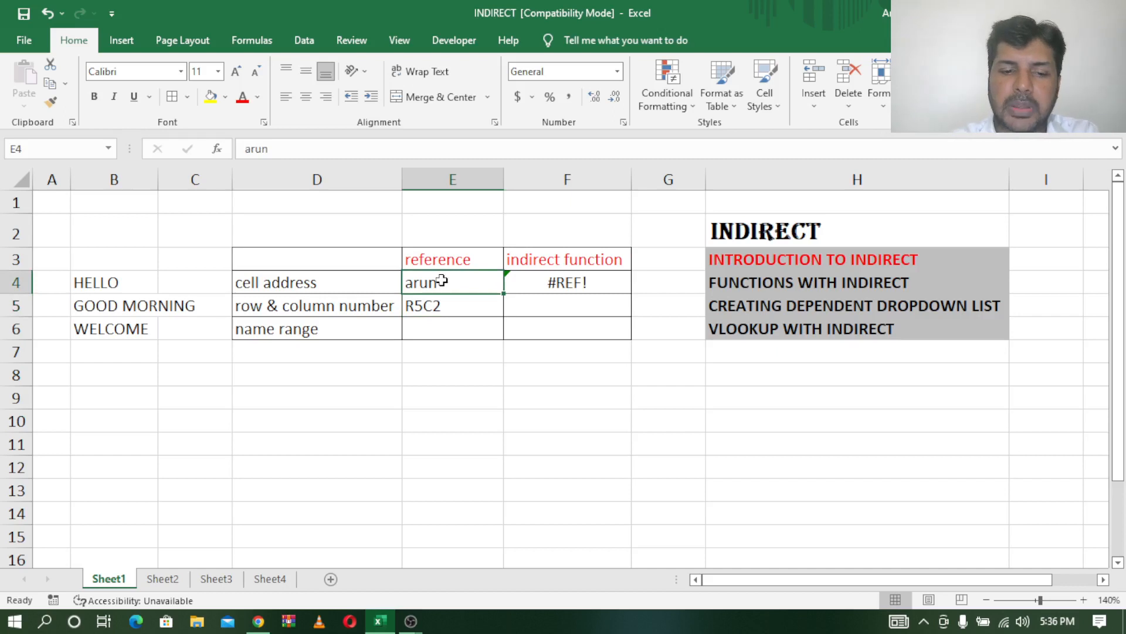
type("b4")
key("Return")
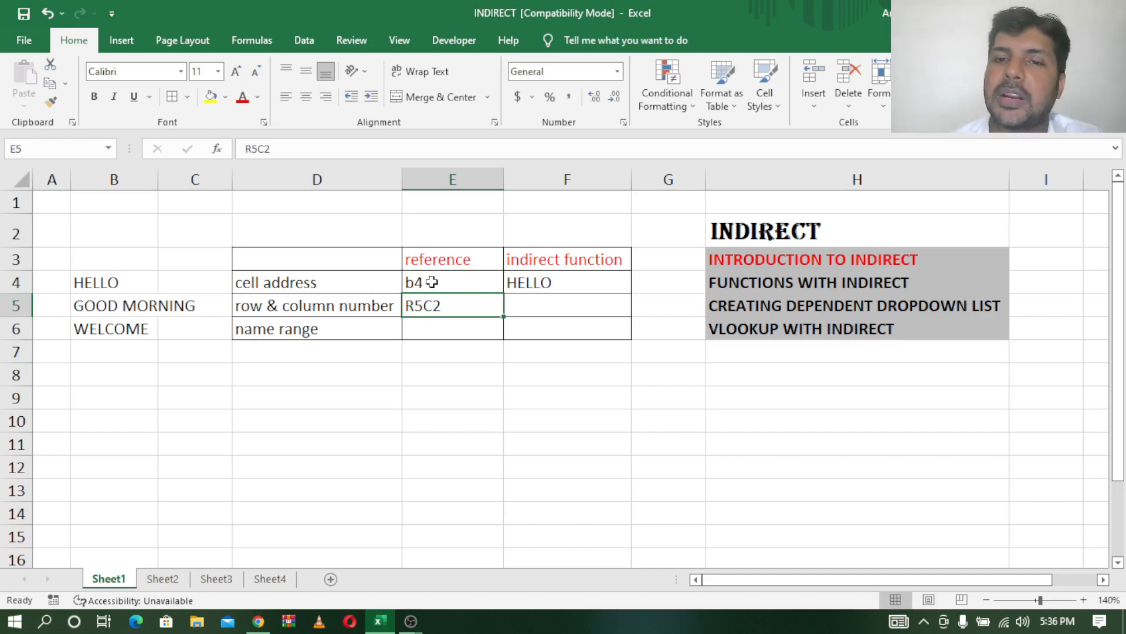
Write the row-and-column reference r4c2 for the HELLO cell as an example in cell E9.
left_click(551, 303)
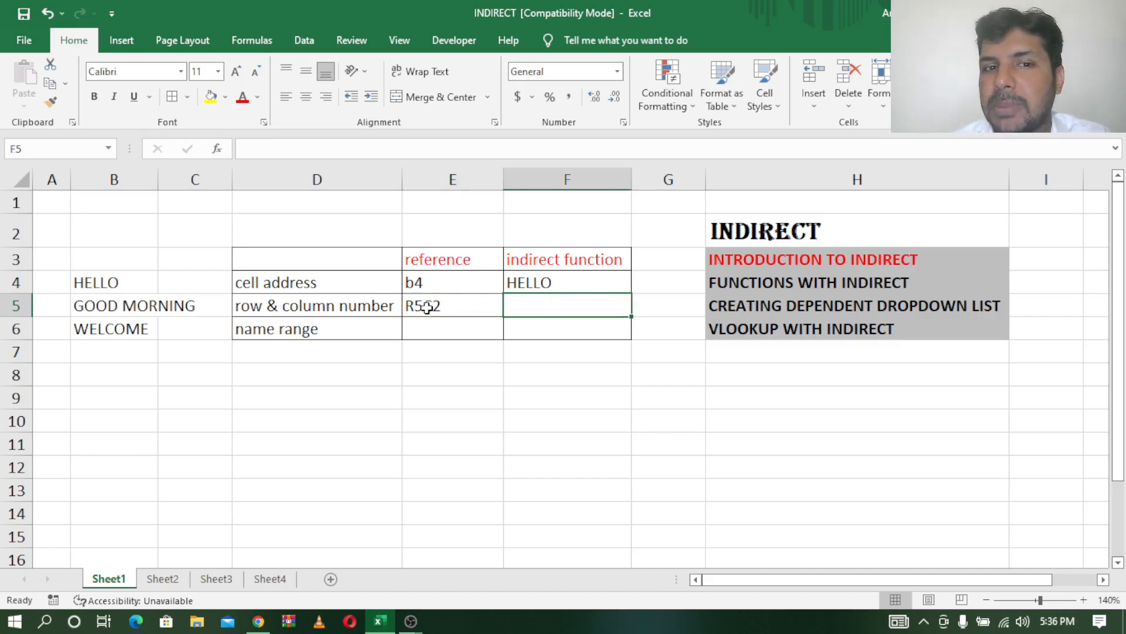
left_click(441, 406)
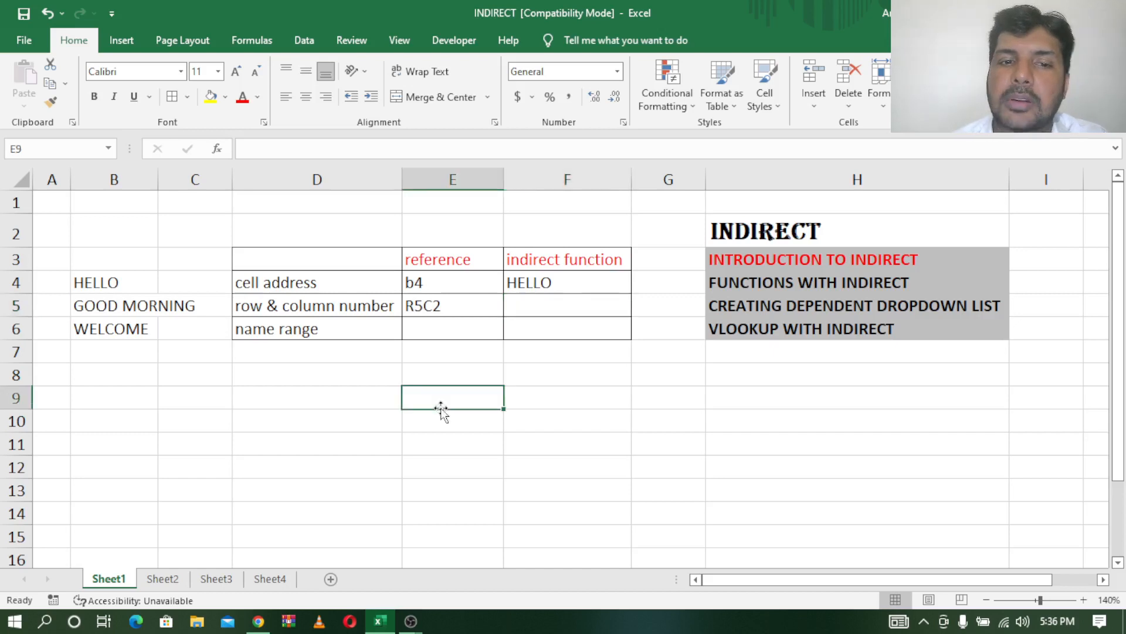
left_click(101, 279)
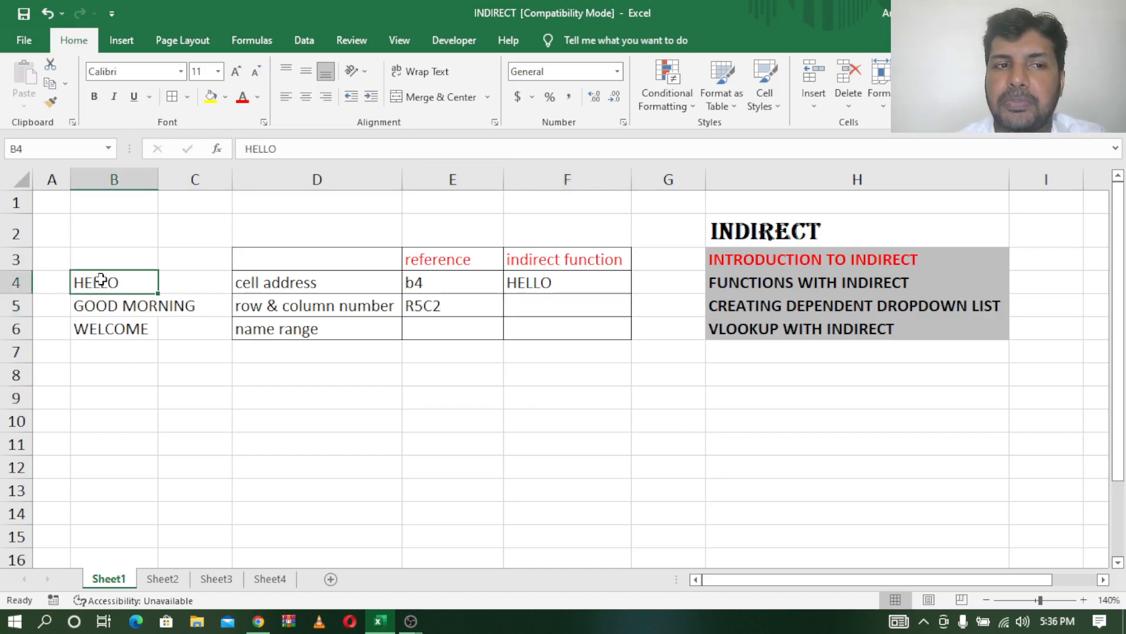
left_click(426, 404)
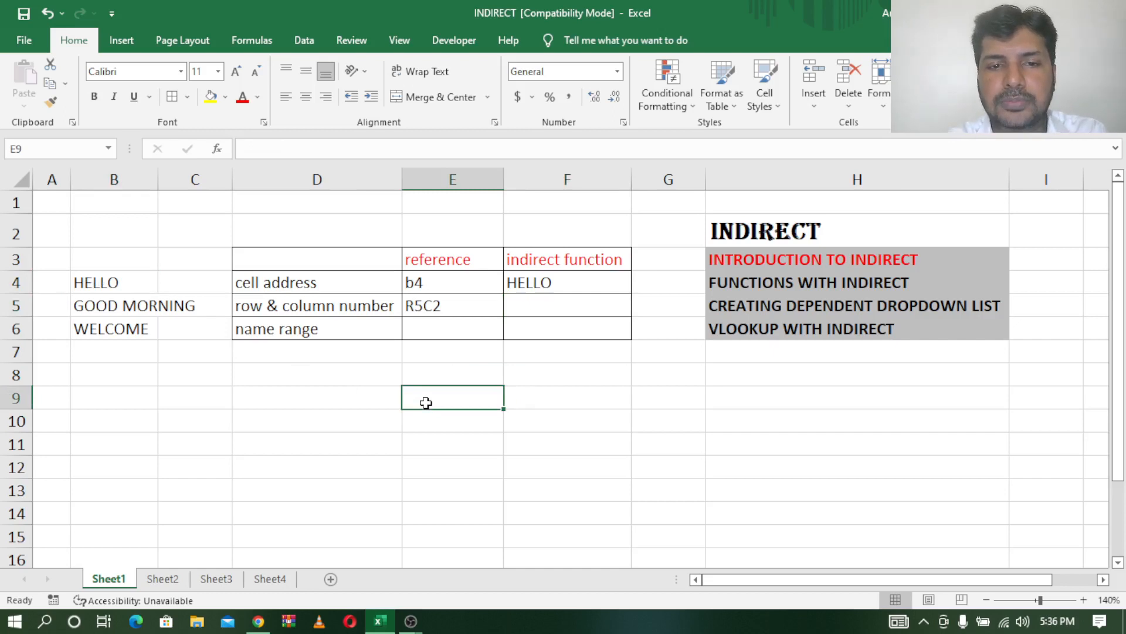
type("r4")
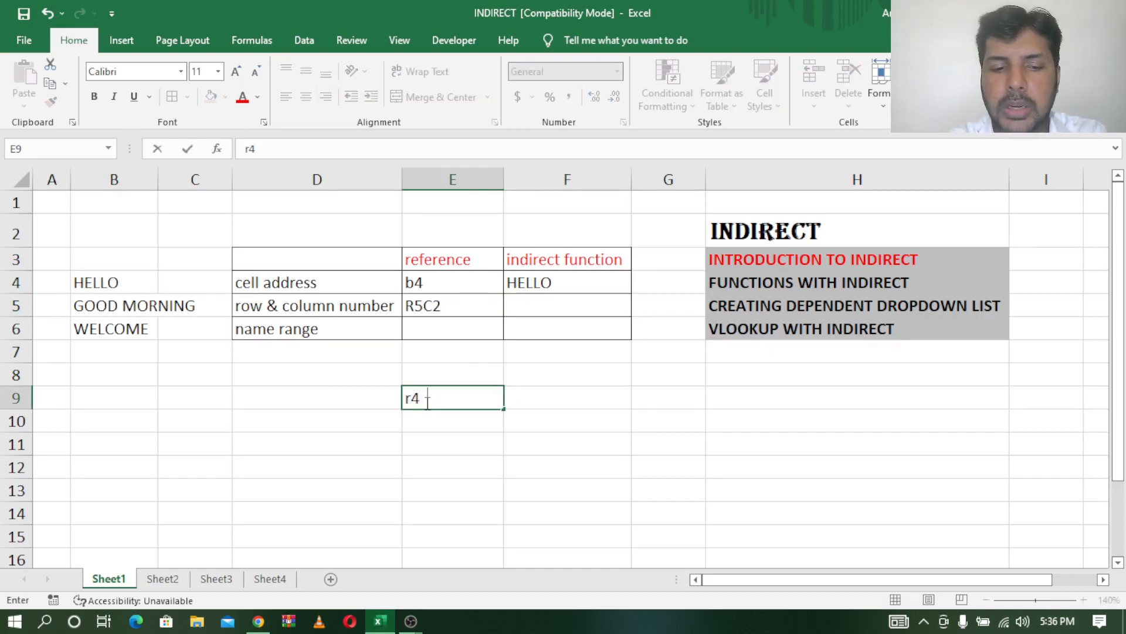
type("c2")
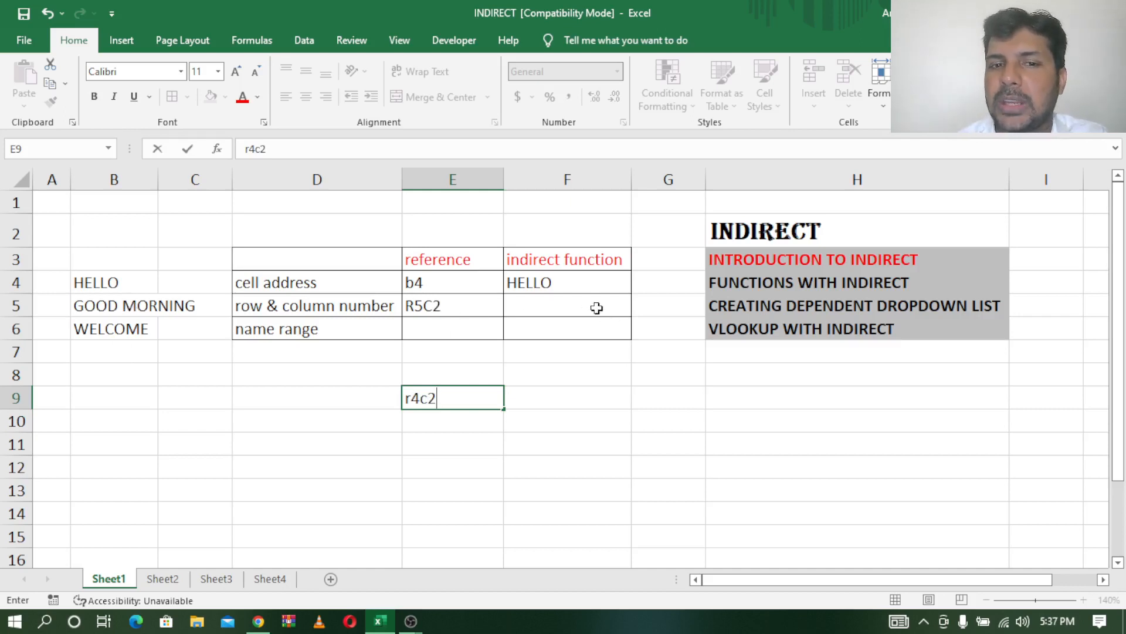
Enter the formula =INDIRECT(E5,FALSE) in cell F5 of the row and column number row.
left_click(556, 312)
type("=i")
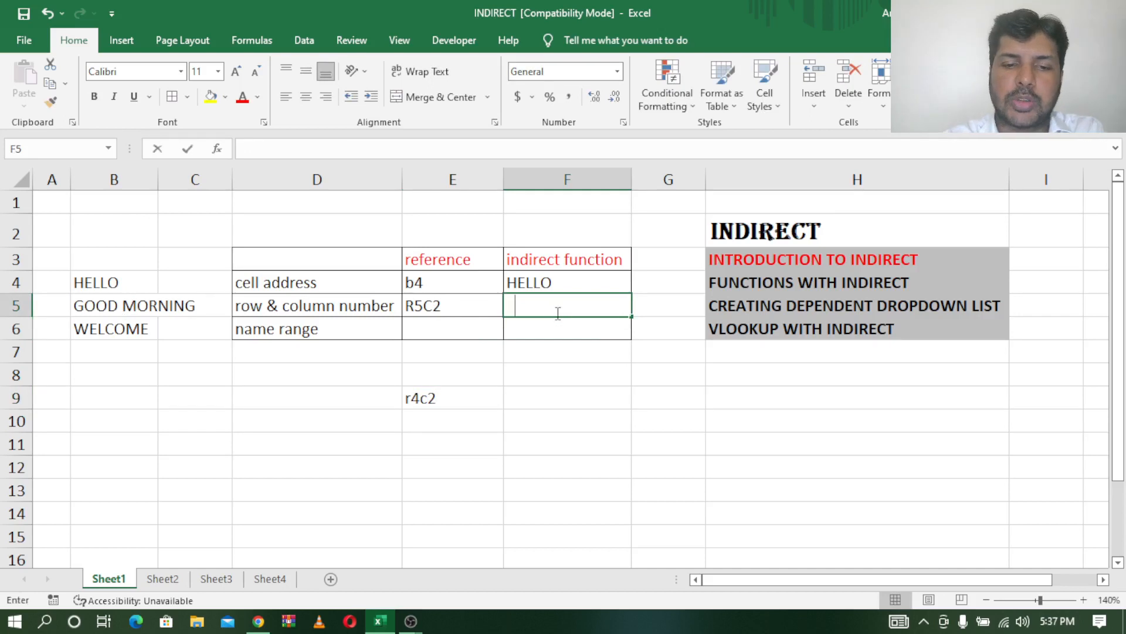
type("n")
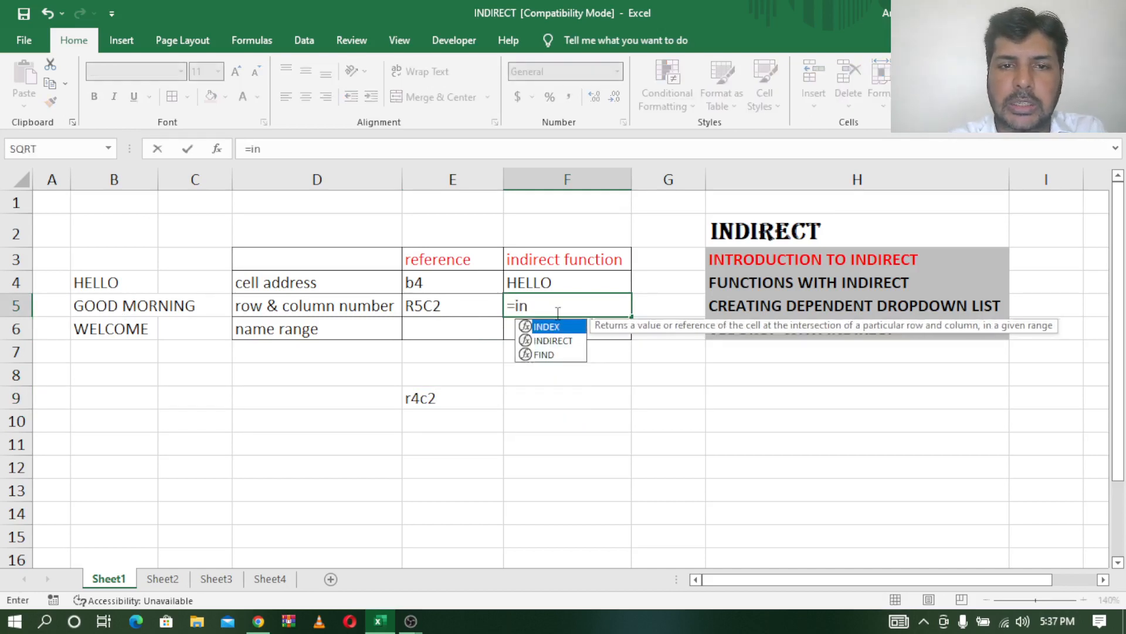
type("dir")
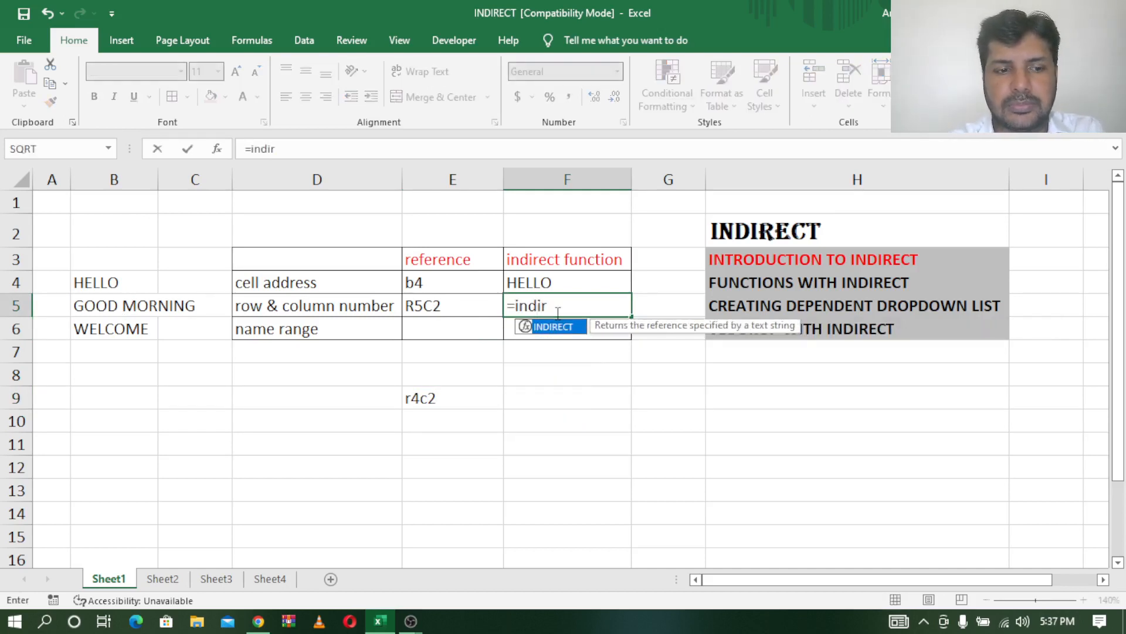
key("Tab")
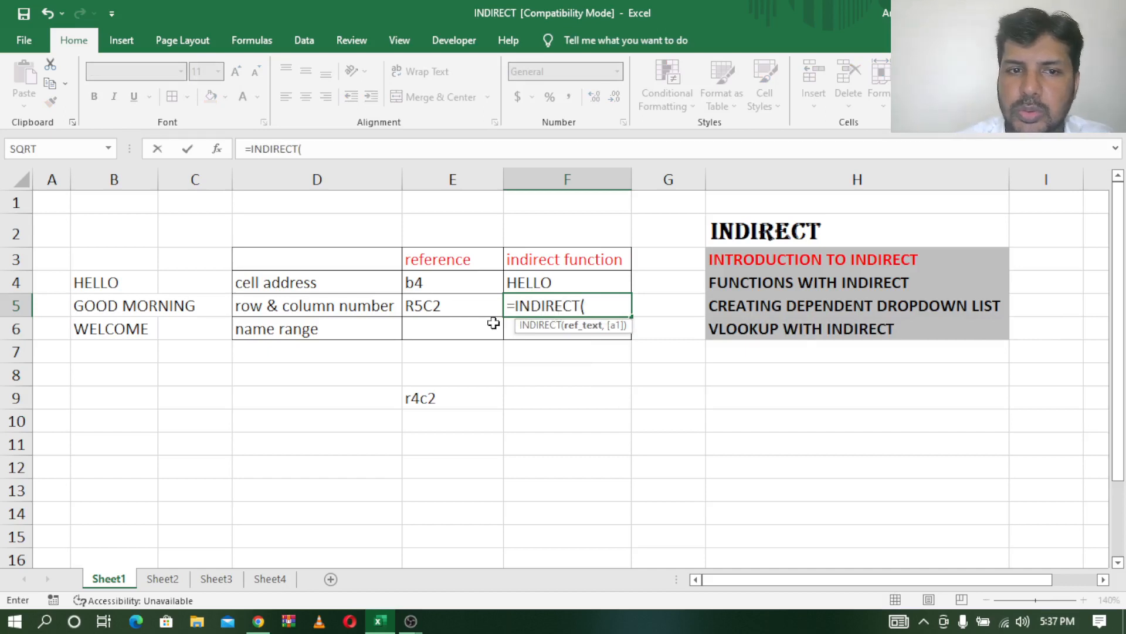
left_click(453, 302)
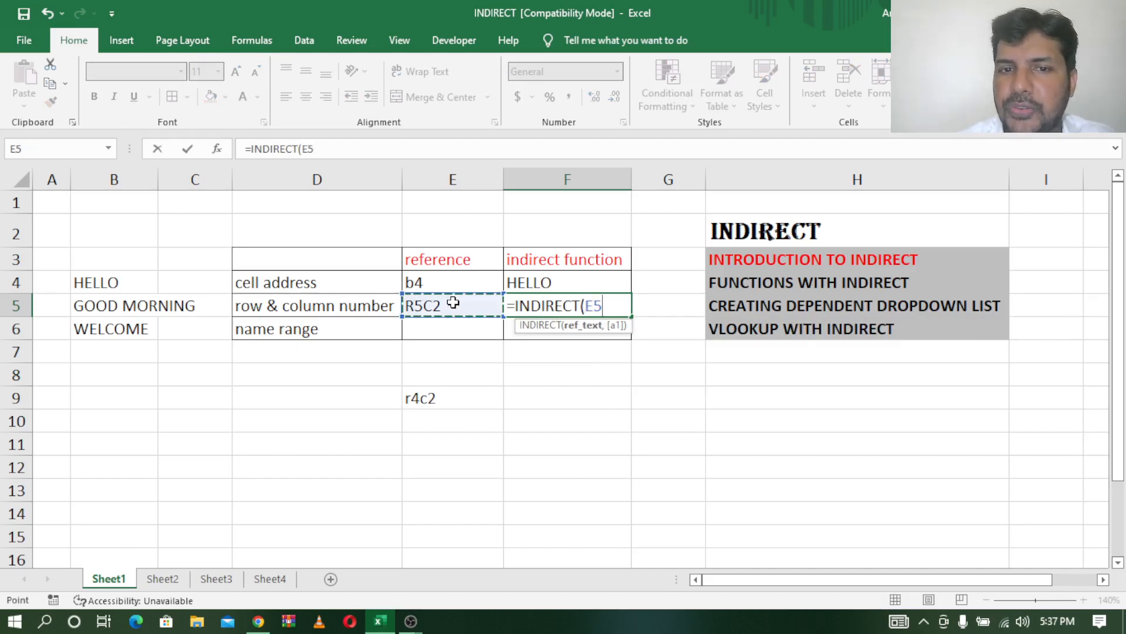
type(",")
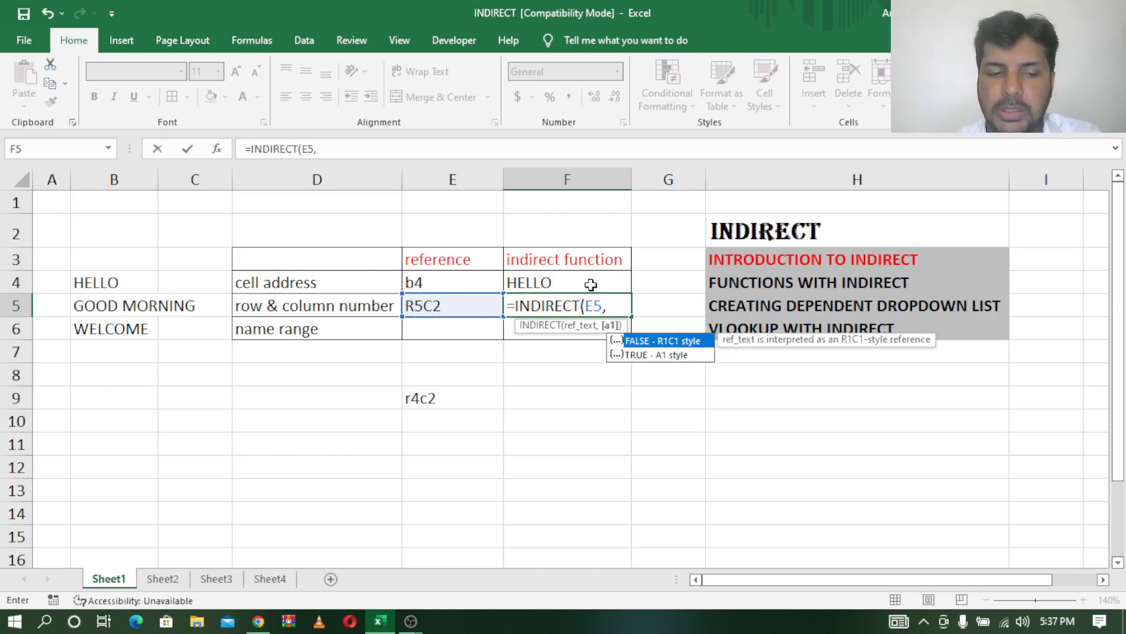
type("faal")
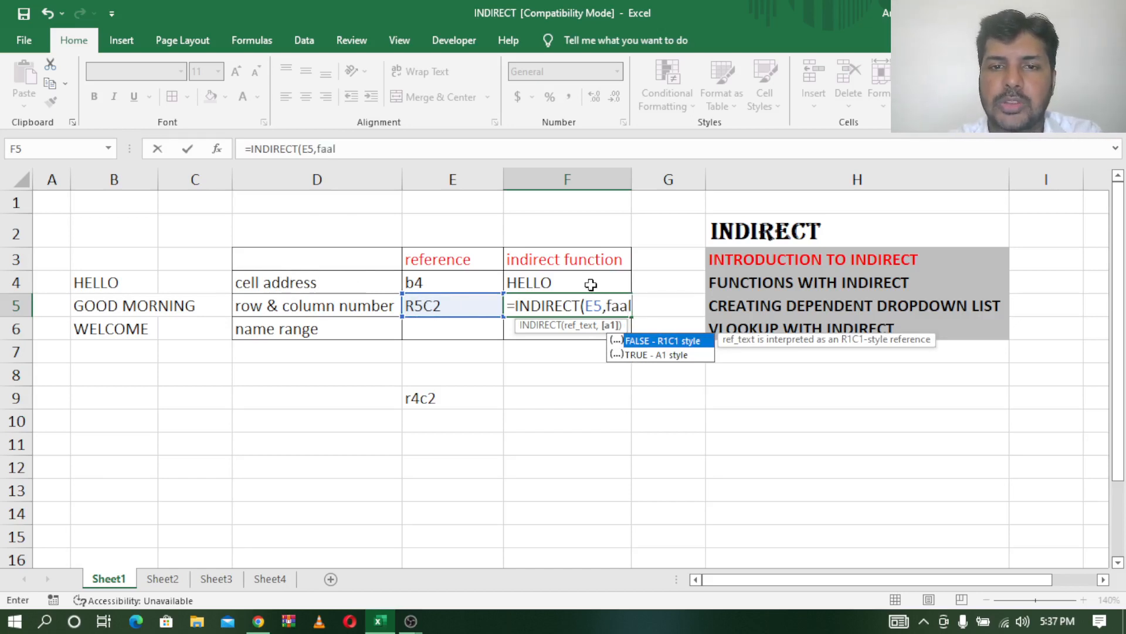
key("BackSpace")
key("BackSpace")
type("l")
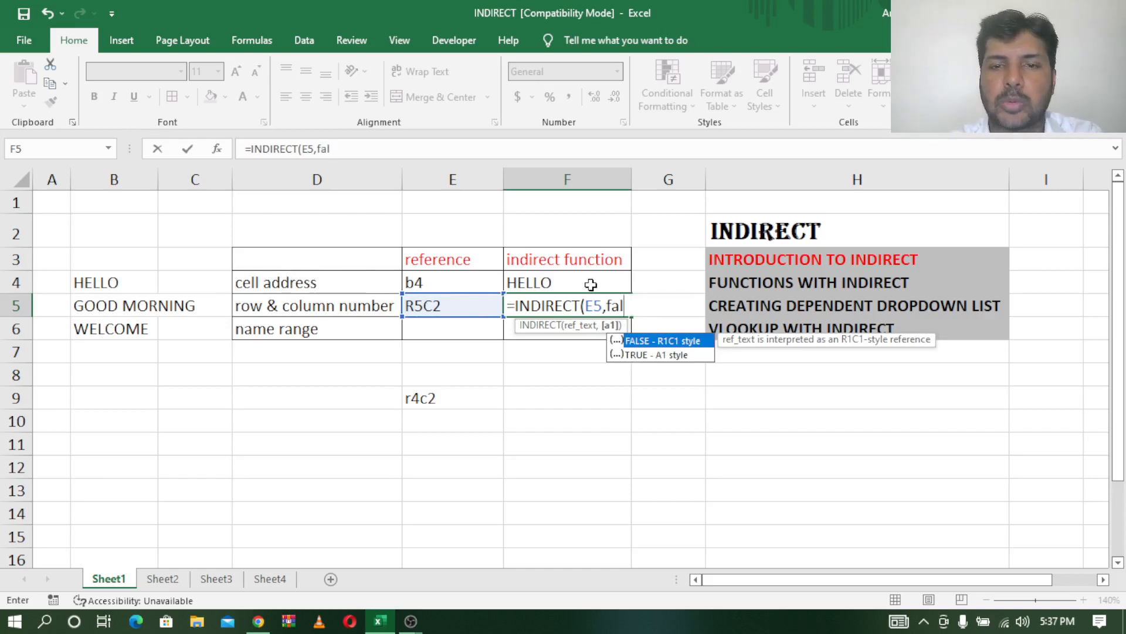
type("se")
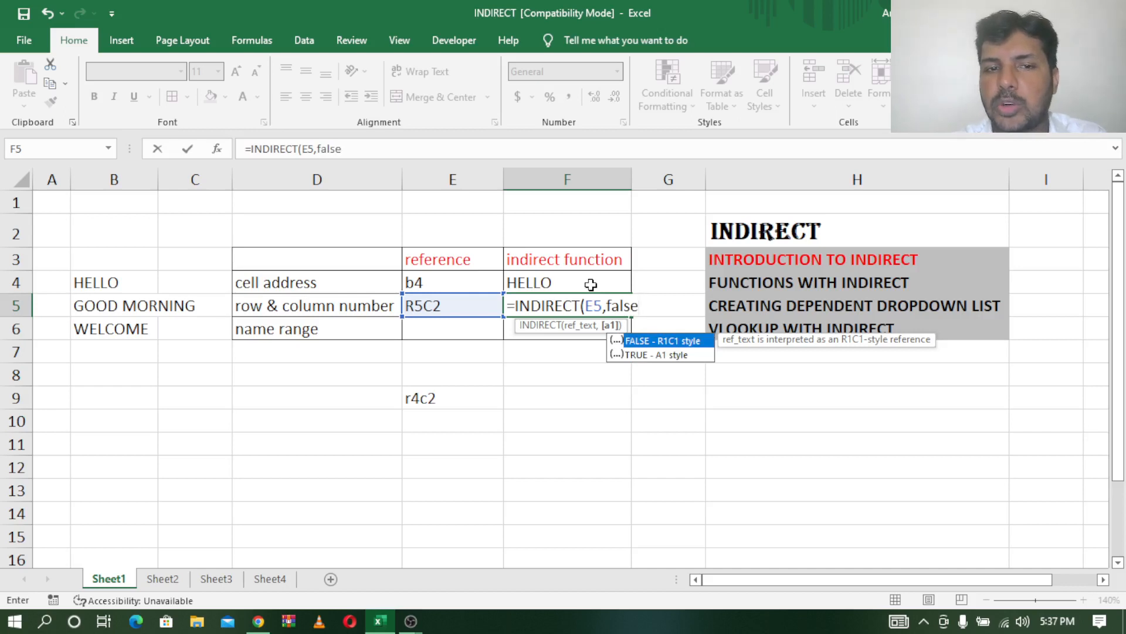
type(")")
key("Return")
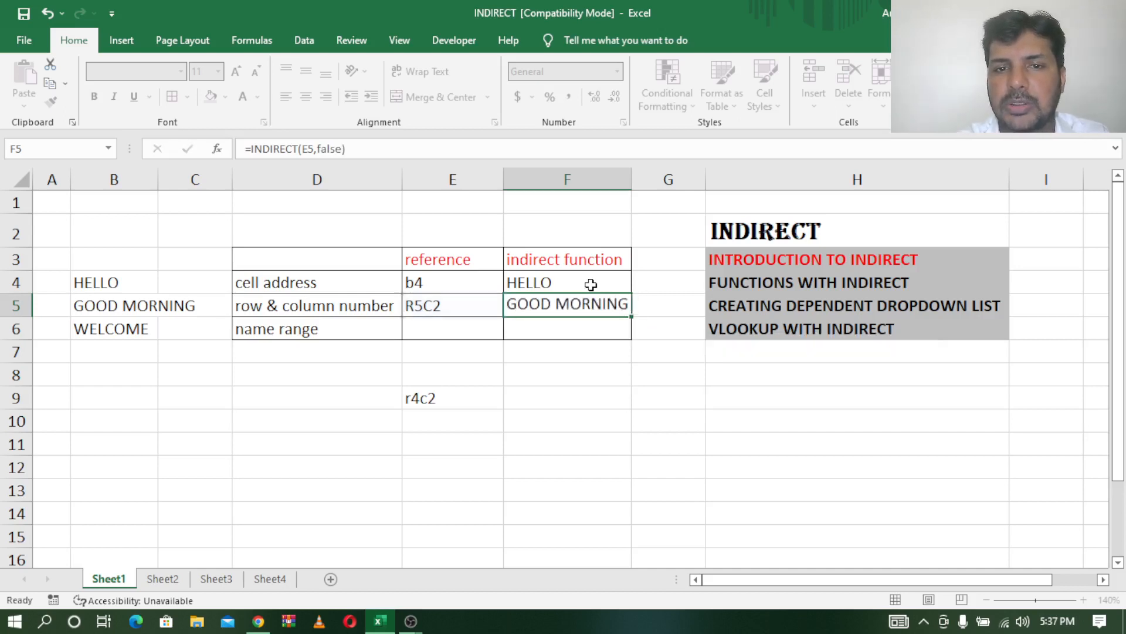
Compare the INDIRECT formula in F5 with its reference in E5 and the source cell B5.
left_click(549, 307)
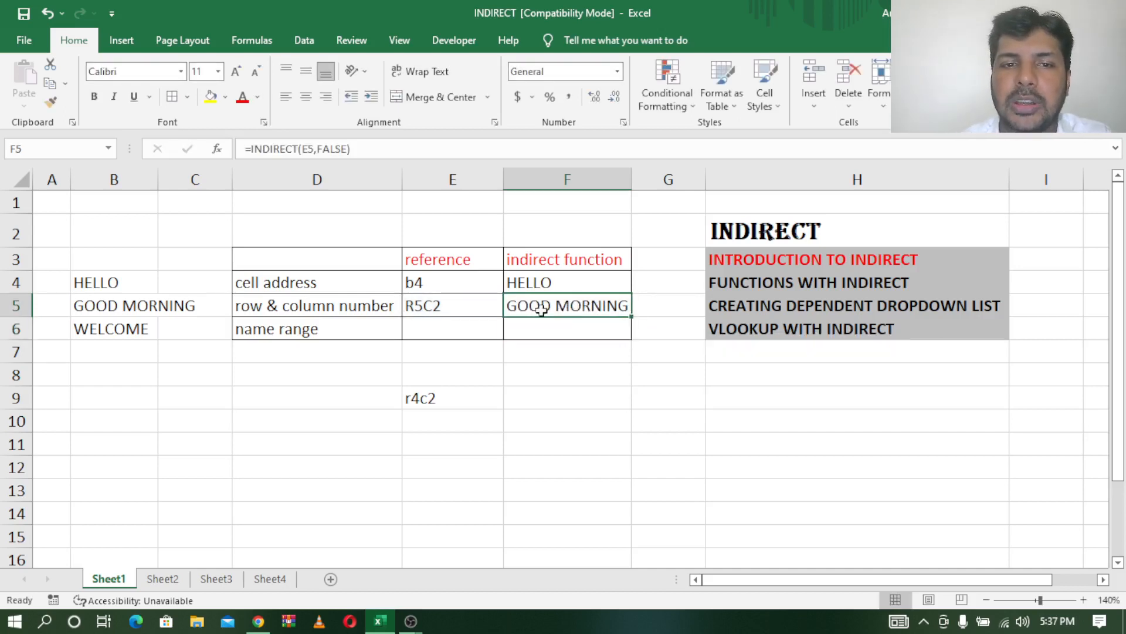
left_click(423, 308)
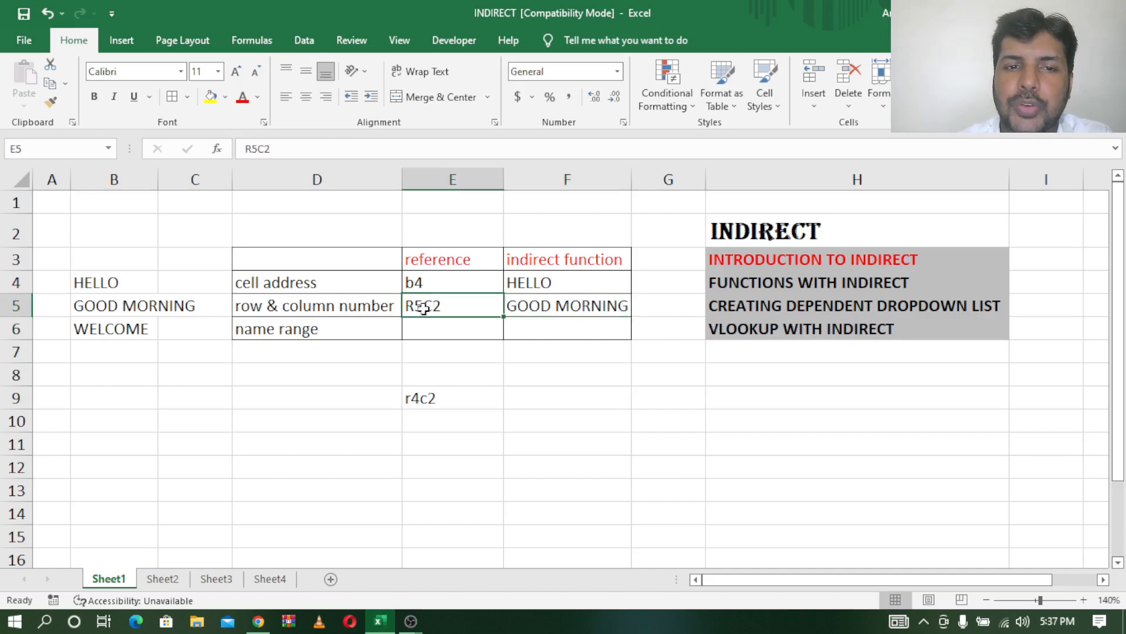
left_click(110, 305)
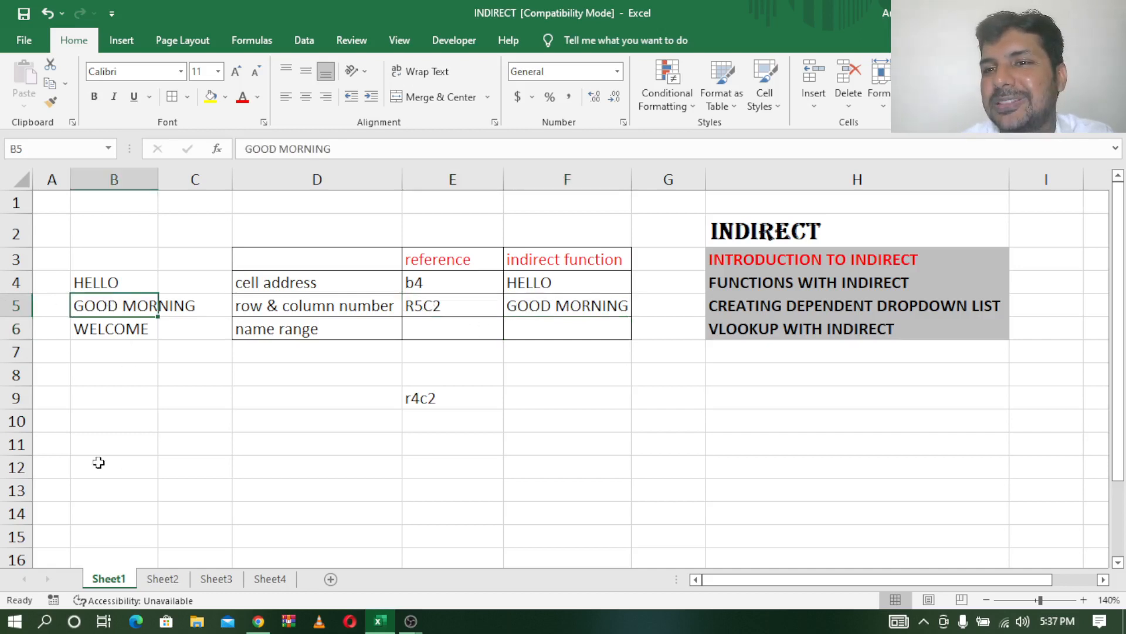
Delete the example reference r4c2 from cell E9.
left_click(459, 328)
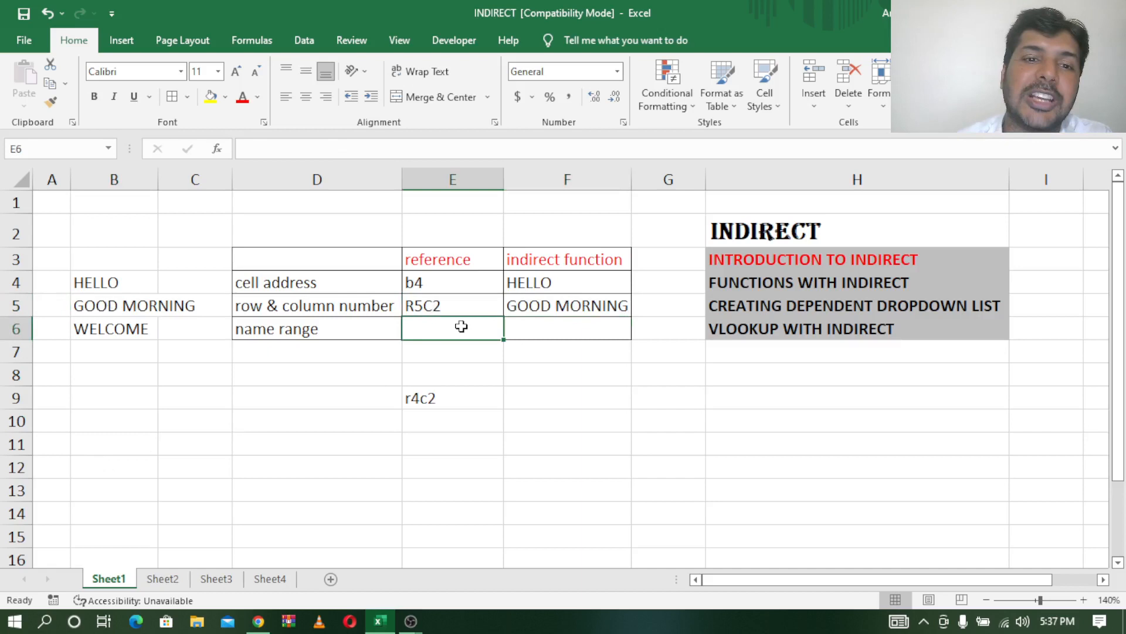
left_click(439, 404)
key("Delete")
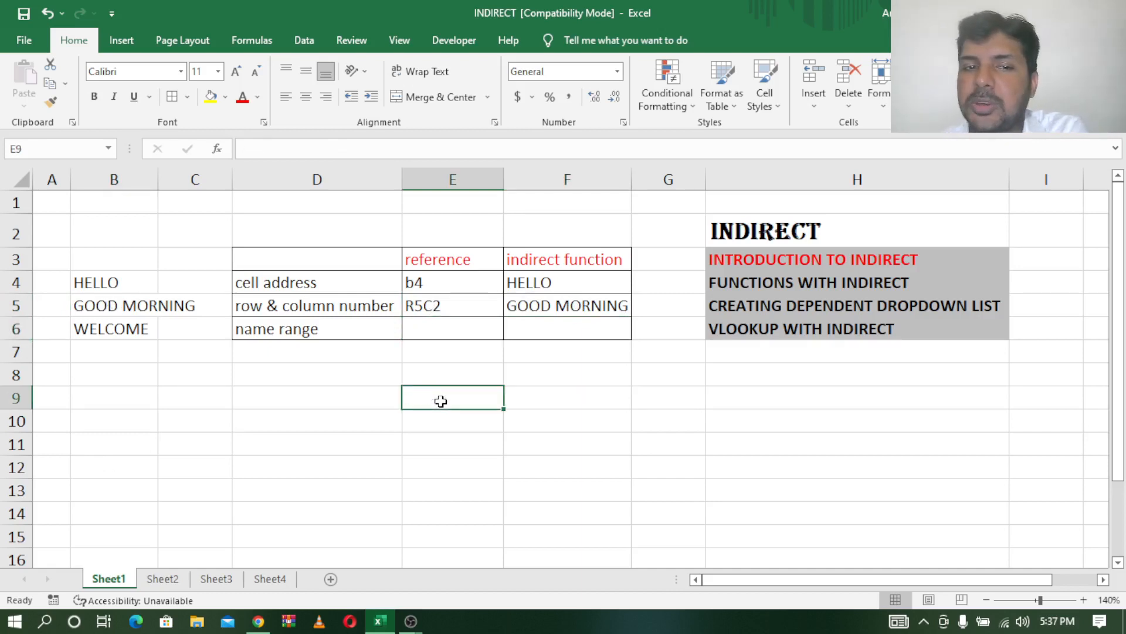
Define the workbook-scoped name greet for the WELCOME cell B6.
left_click(345, 333)
left_click(125, 336)
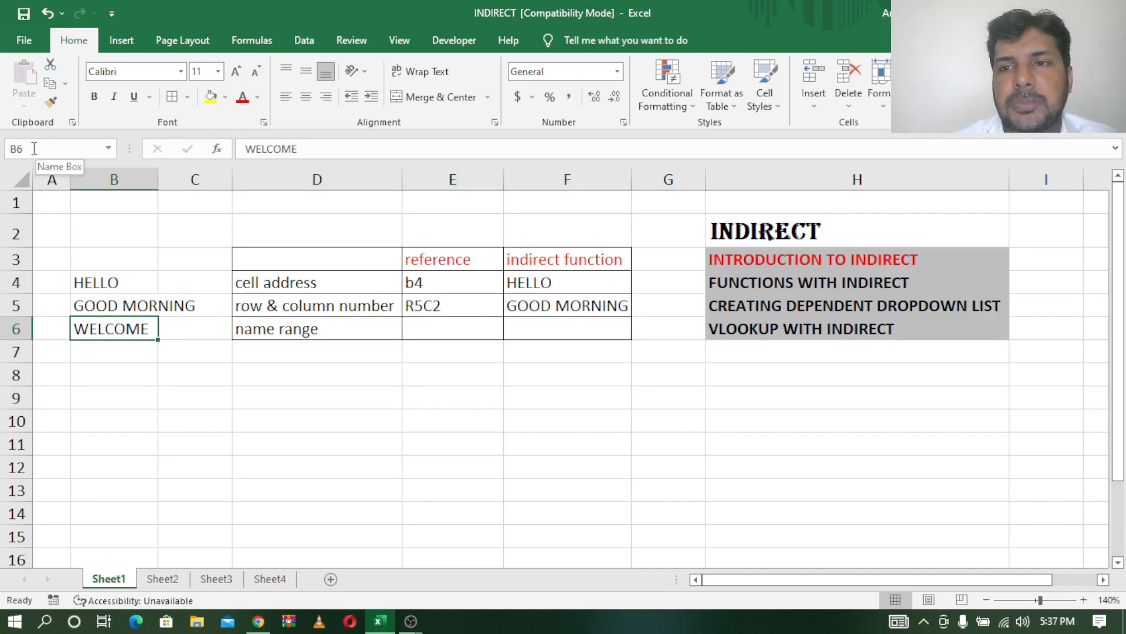
left_click(11, 147)
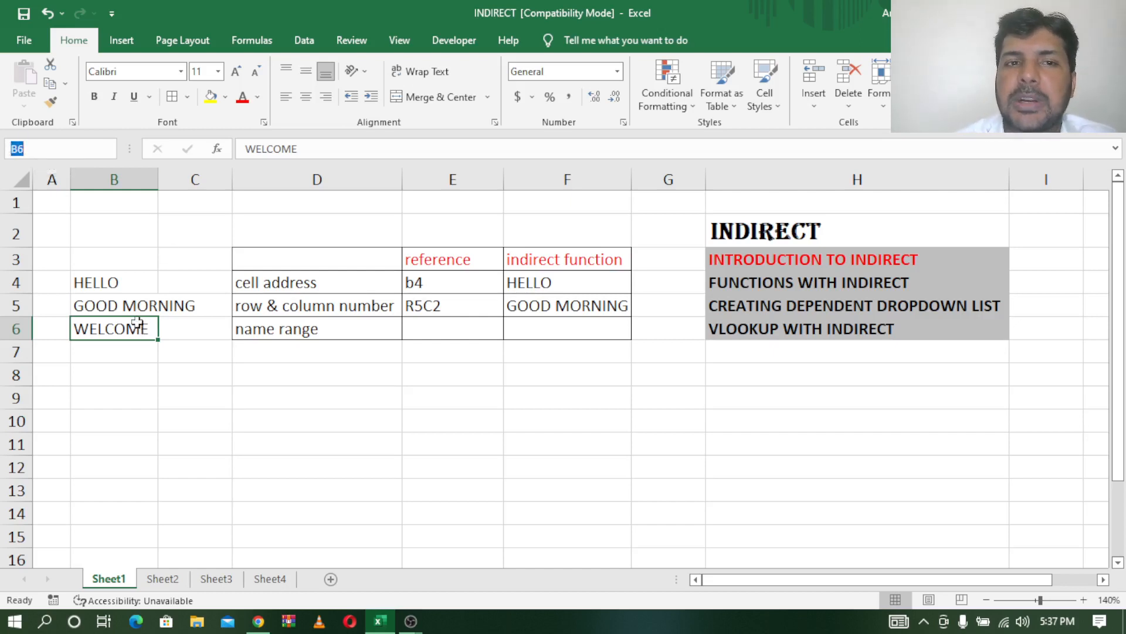
left_click(256, 52)
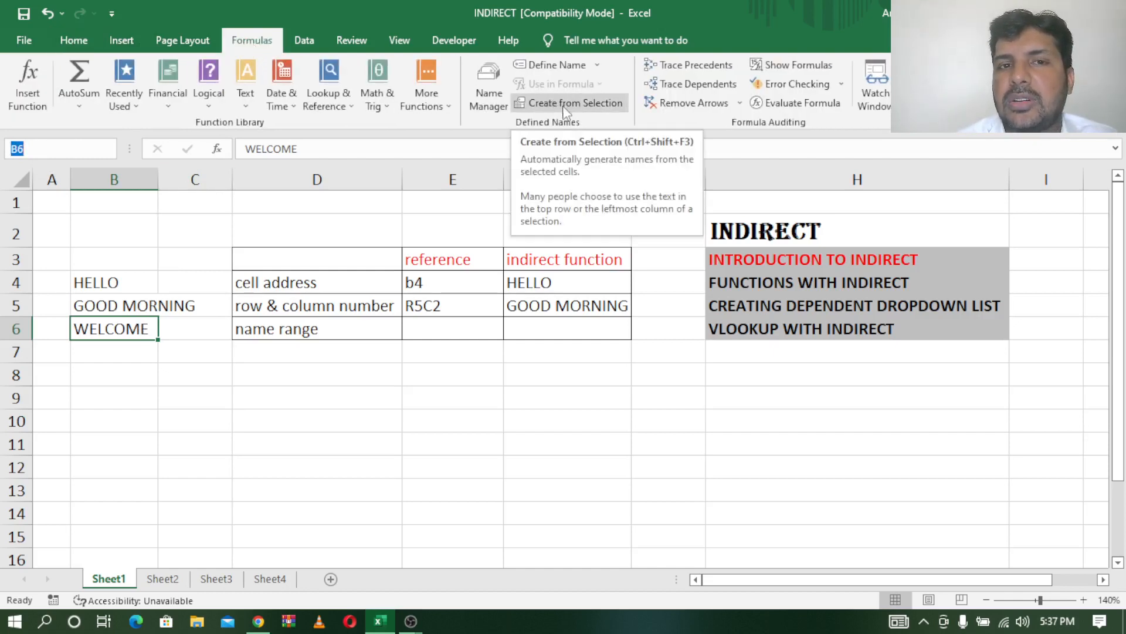
left_click(565, 64)
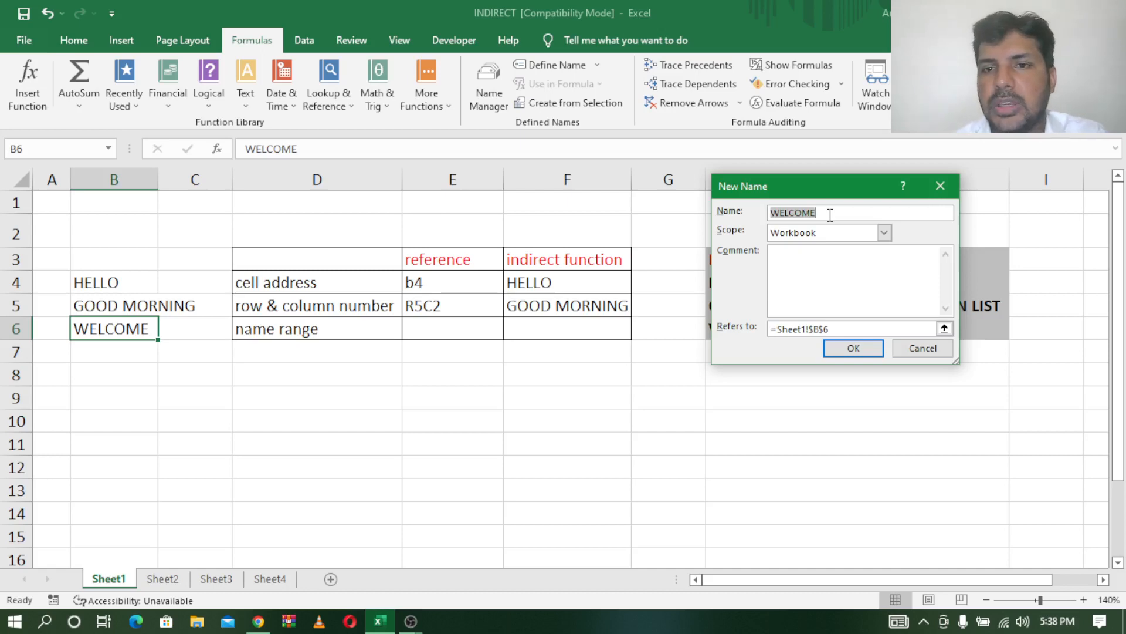
key("BackSpace")
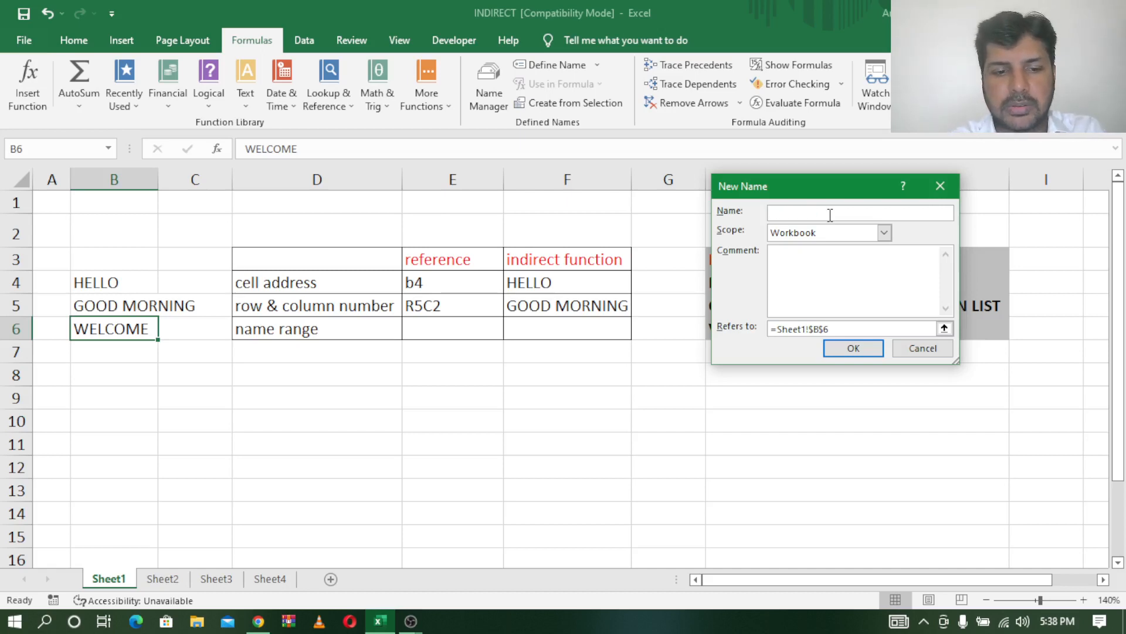
type("greet")
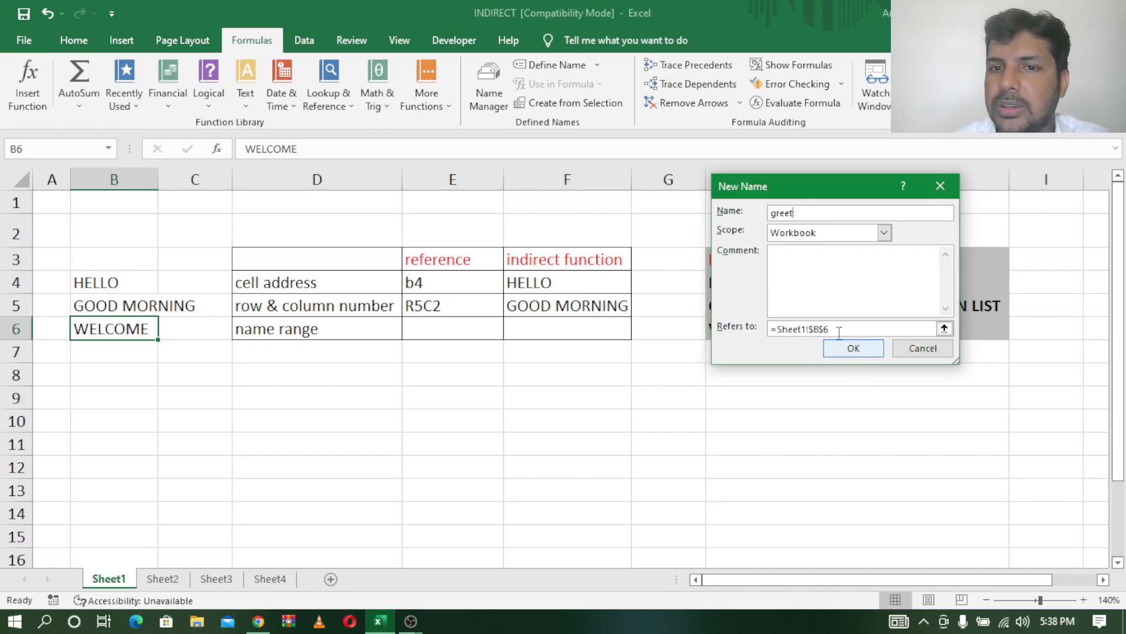
left_click(866, 349)
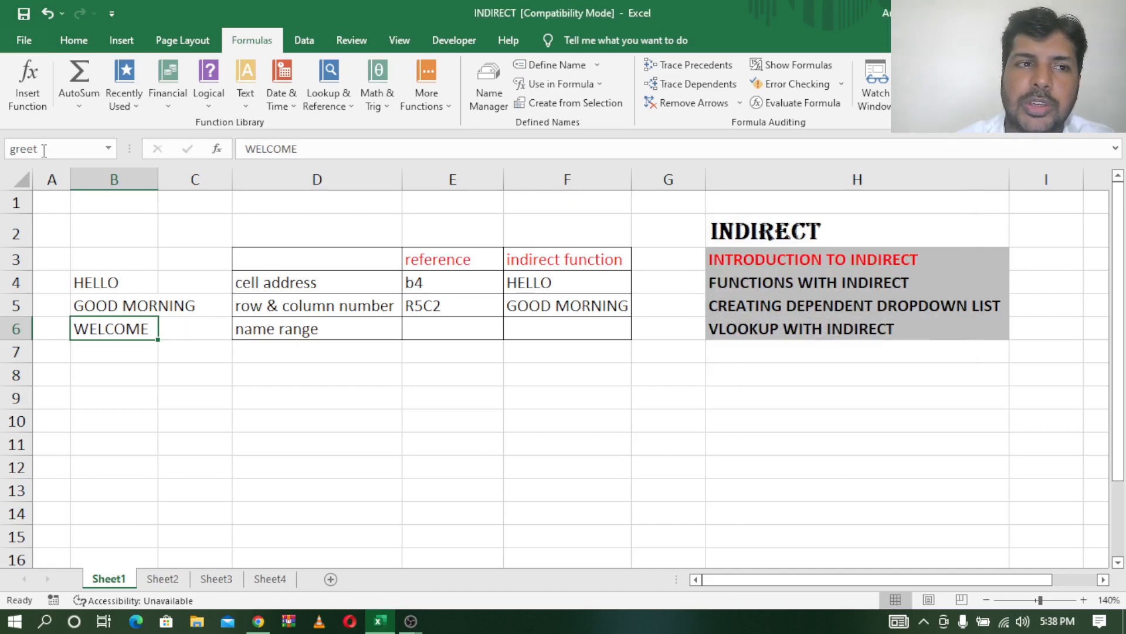
Compare the names shown for cells B5, B4 and B6, and for the multi-cell selection B6:B11.
left_click(118, 305)
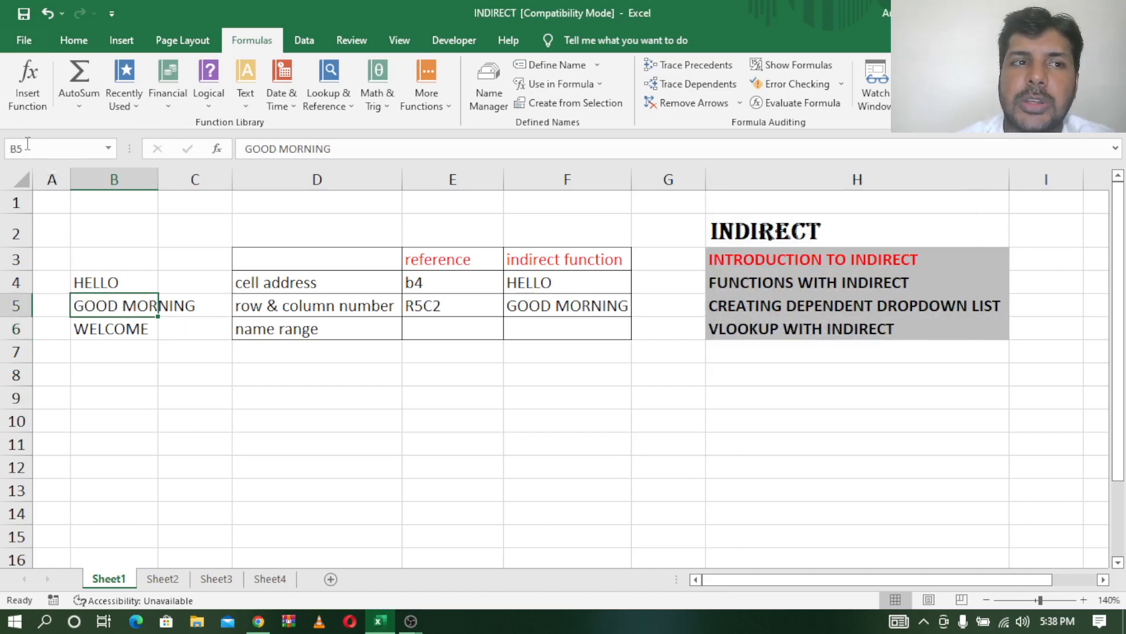
left_click(109, 282)
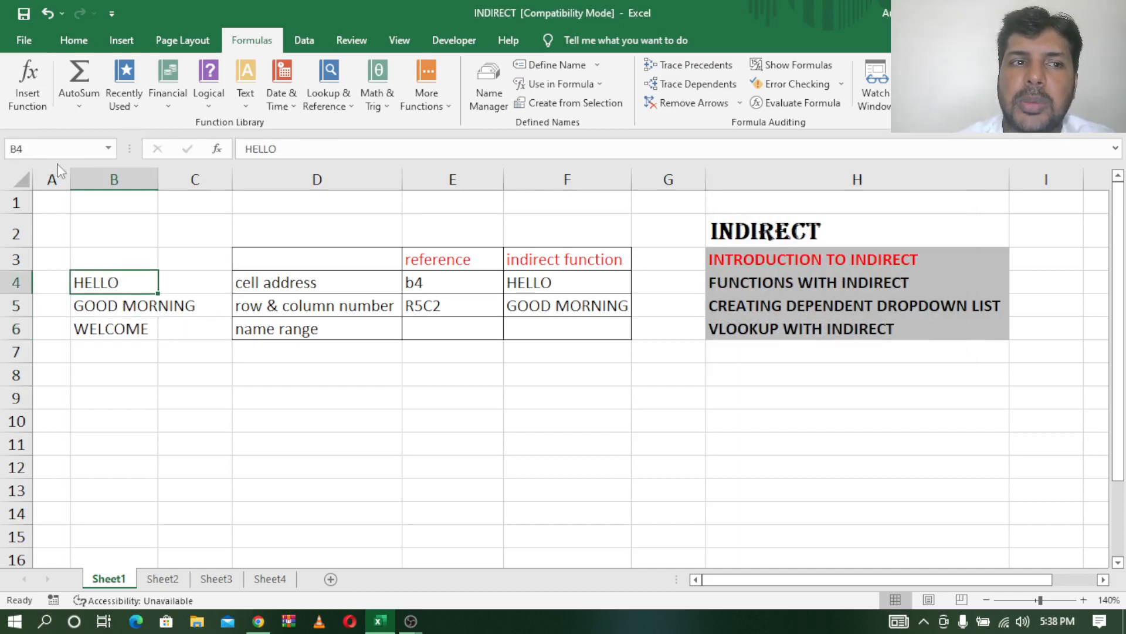
left_click(111, 330)
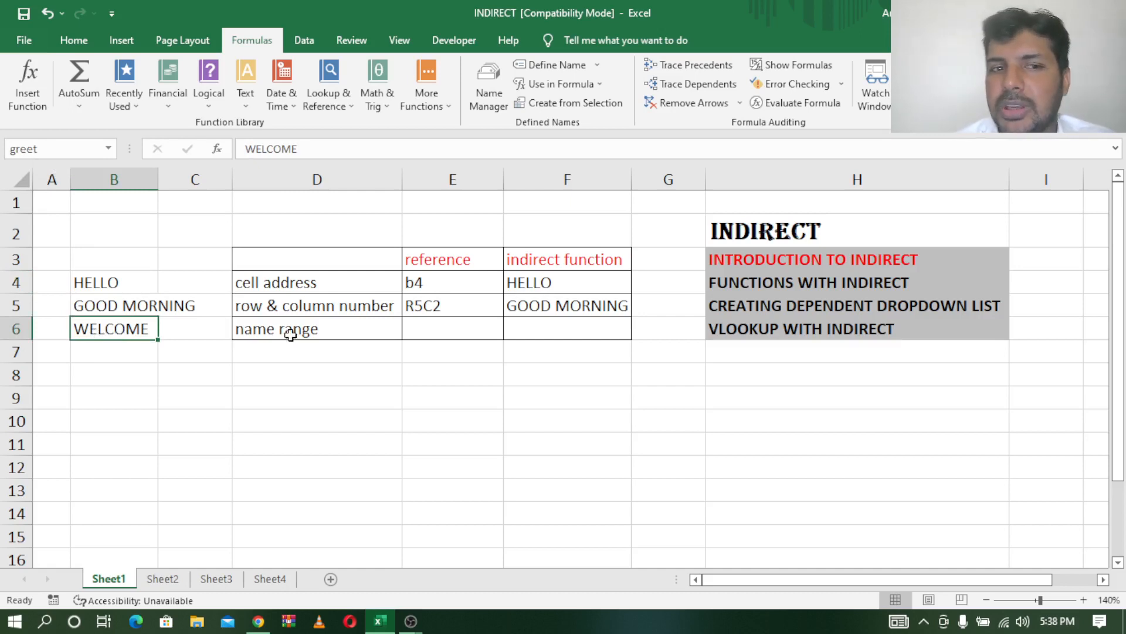
left_click(119, 328)
left_click_drag(122, 352, 119, 449)
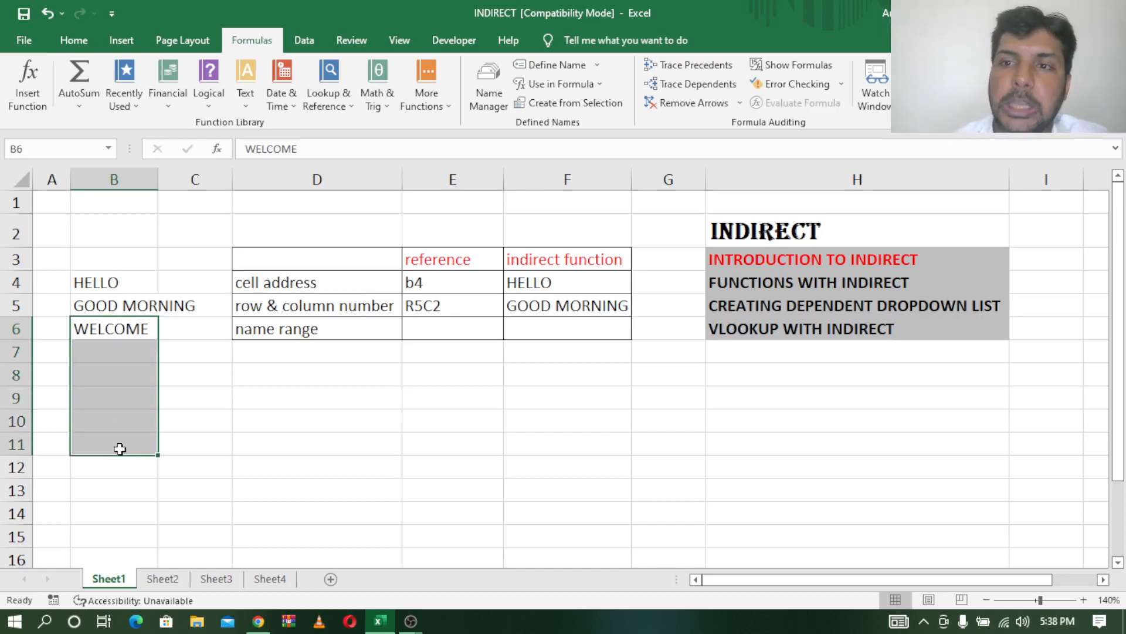
left_click(146, 329)
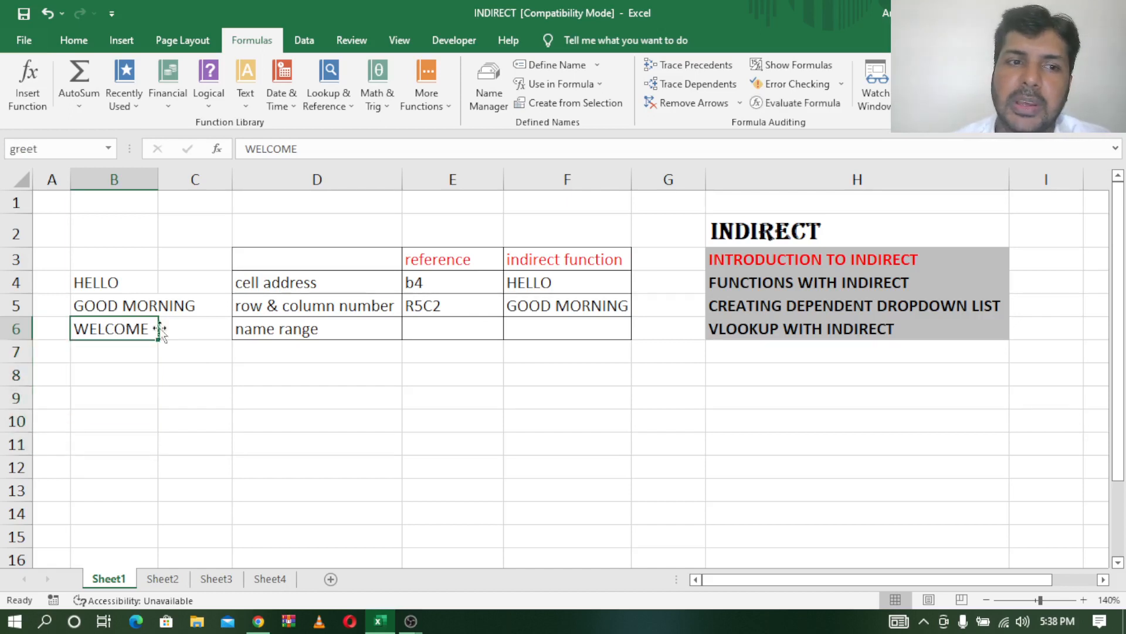
Enter greet as the reference in cell E6 of the name range row.
left_click(448, 328)
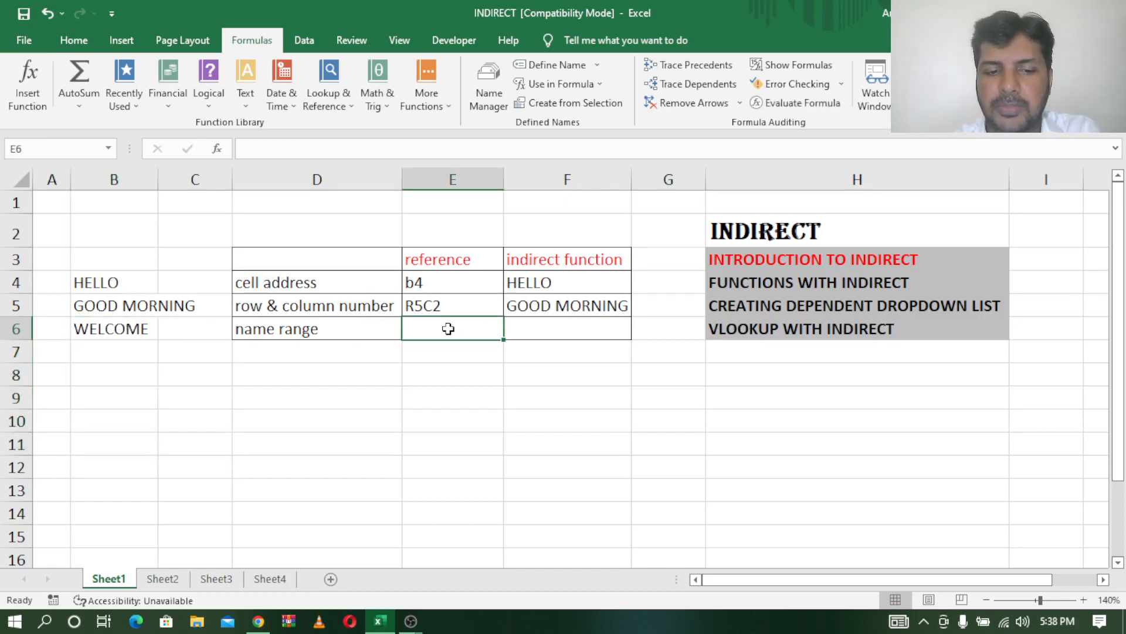
type("greet")
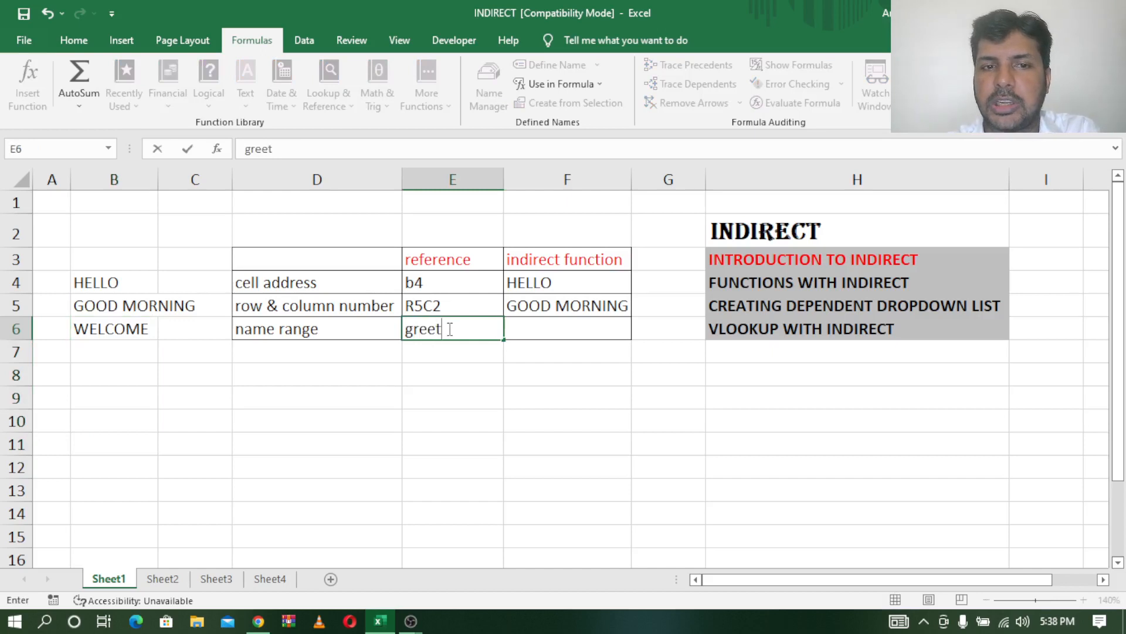
key("Tab")
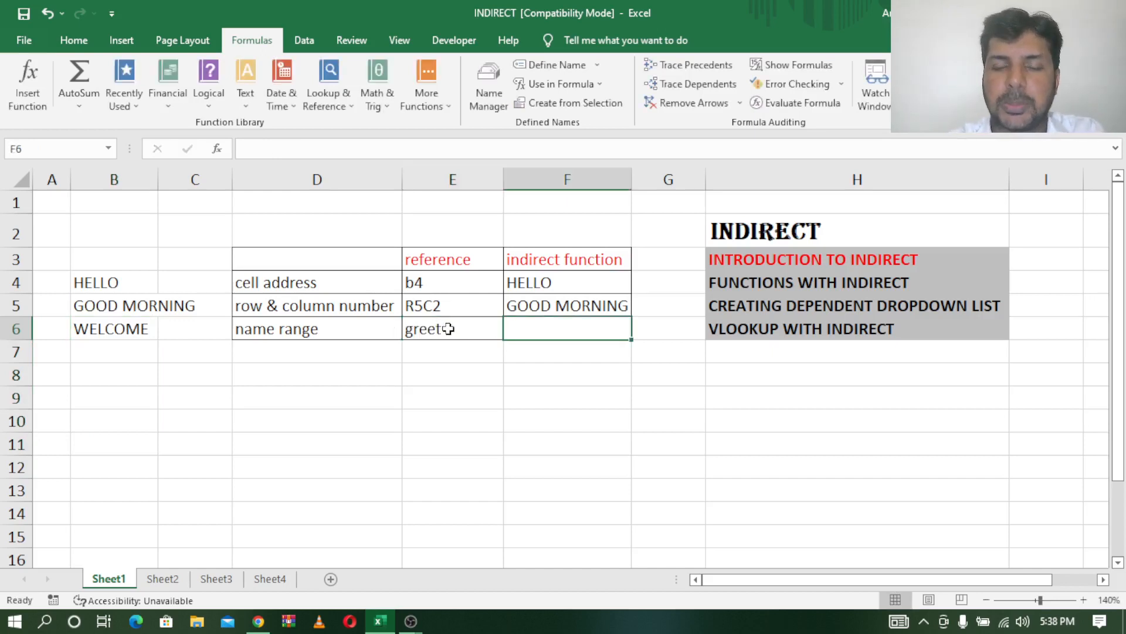
Enter =INDIRECT(E6,TRUE) in cell F6 of the name range row.
type("=indi")
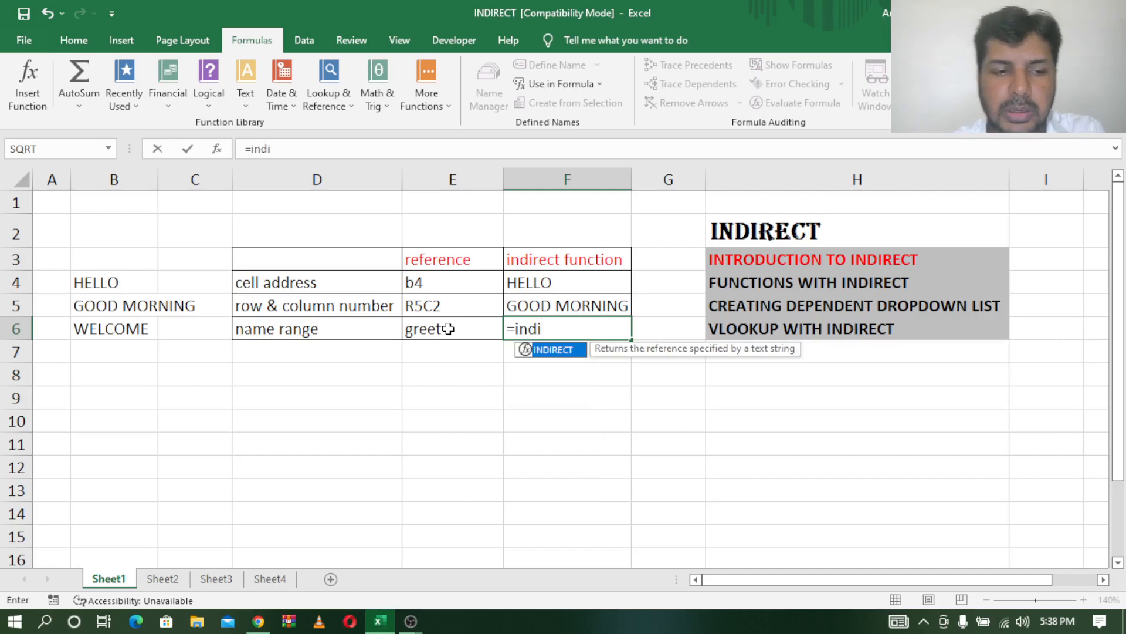
key("Tab")
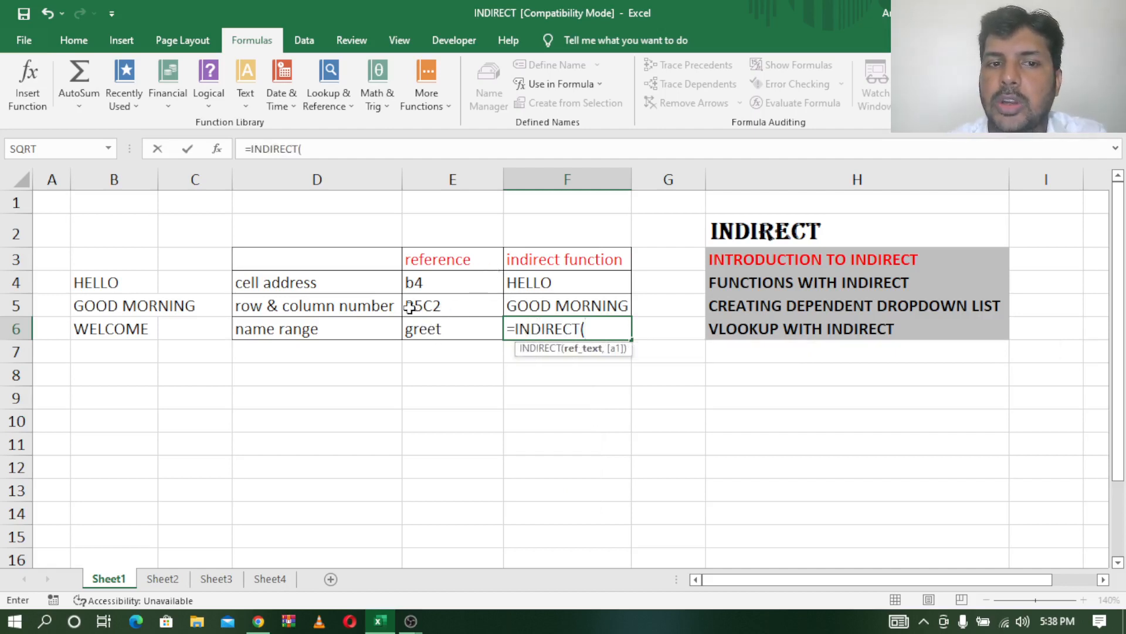
left_click(435, 325)
type(",")
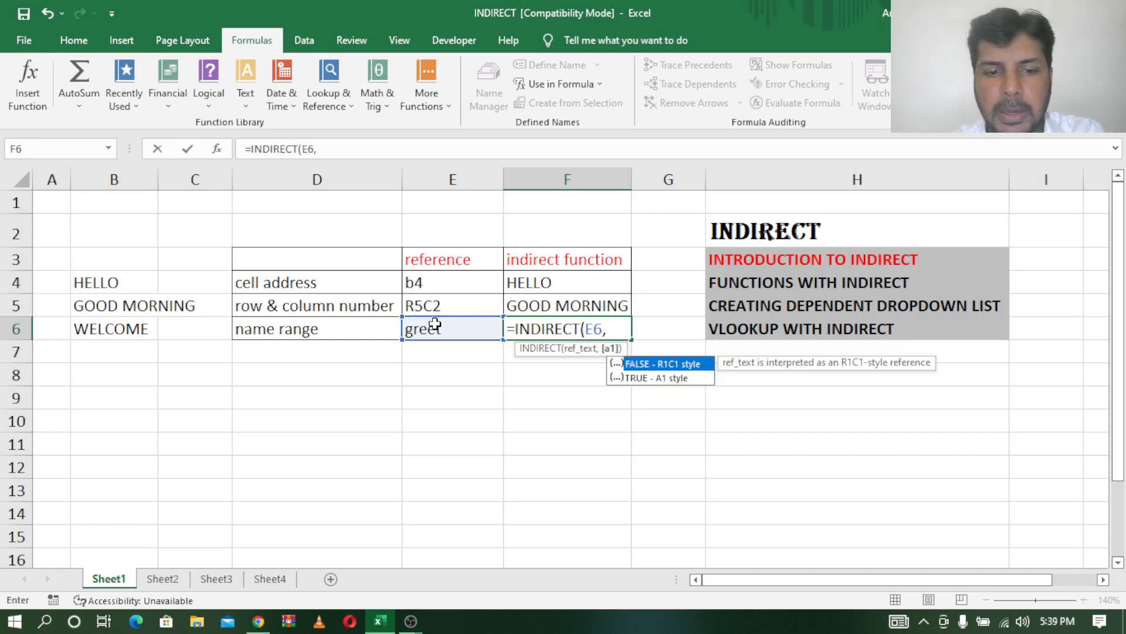
type("tr")
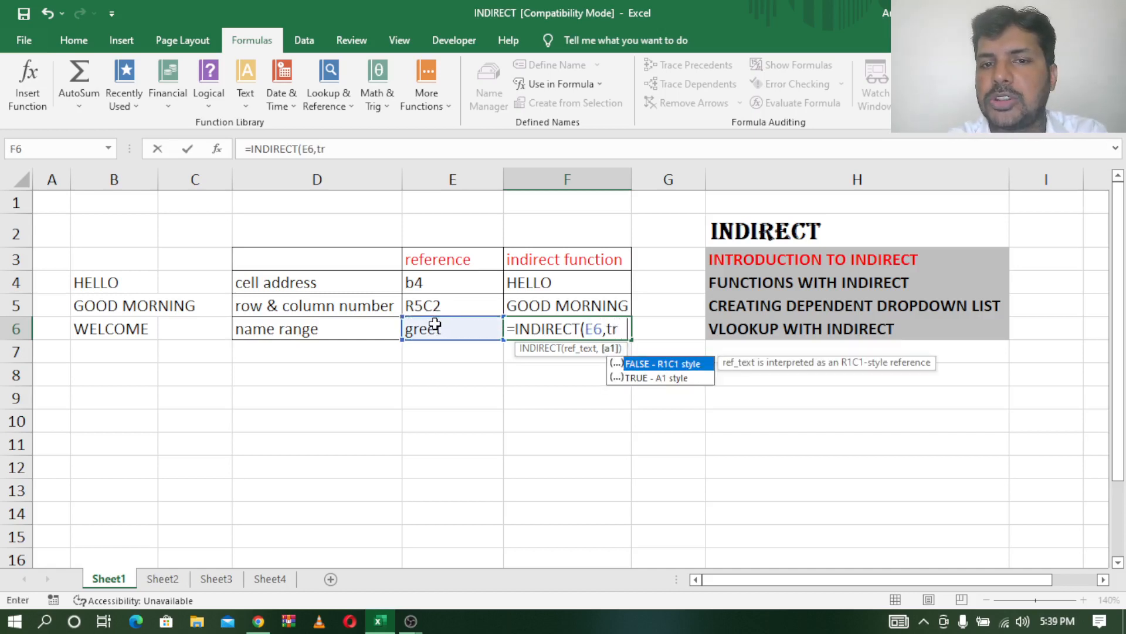
type("ue")
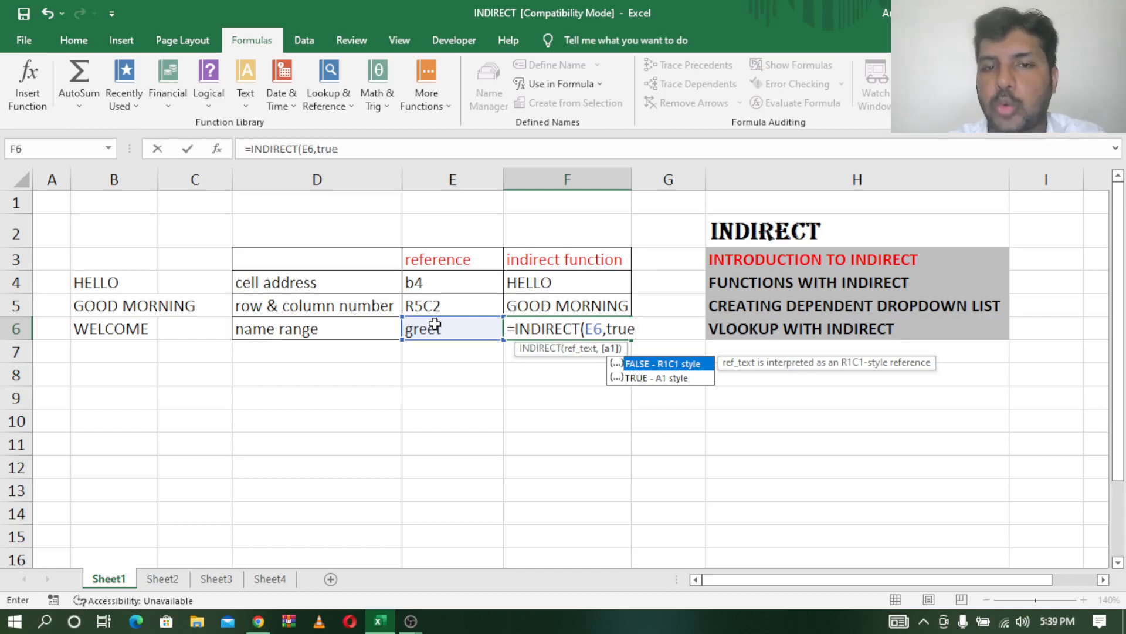
type(")")
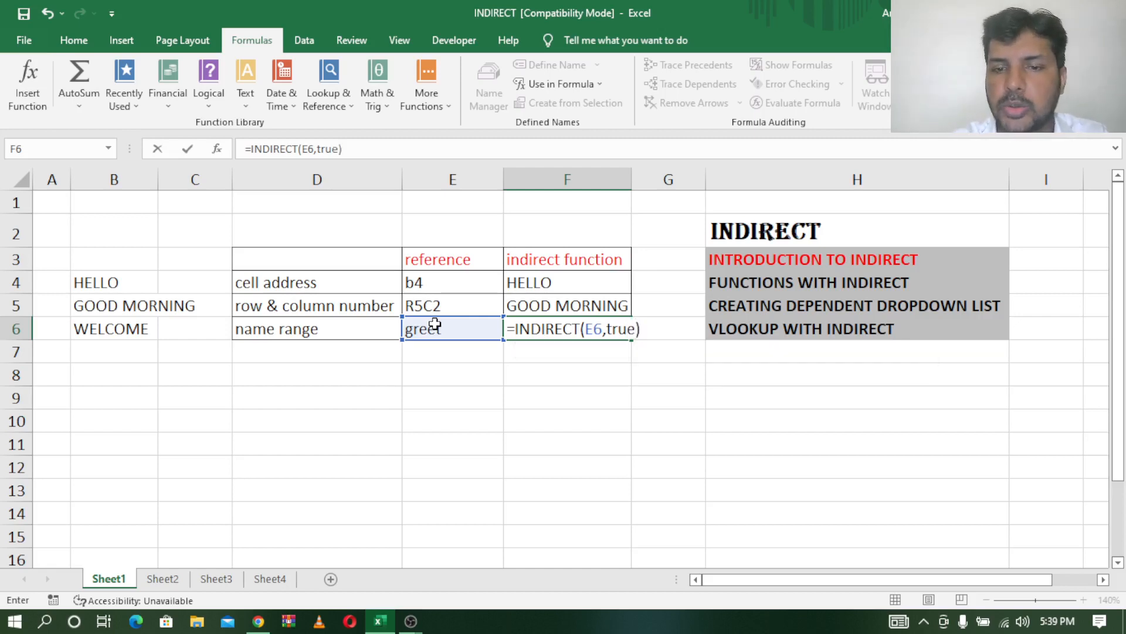
key("Return")
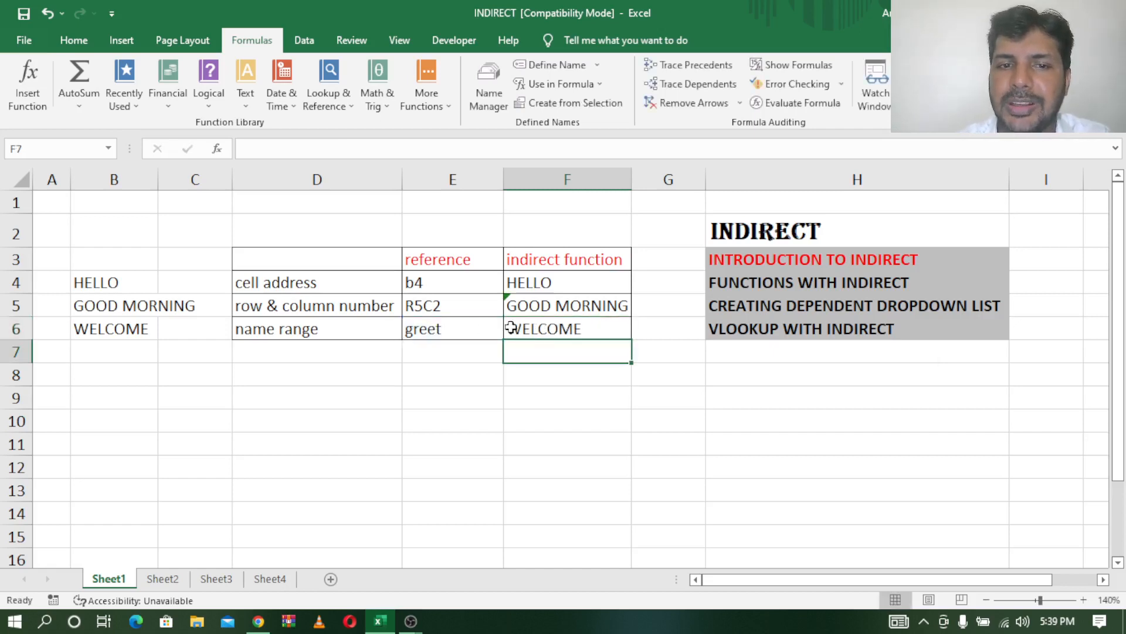
Compare the formula in F6 with its reference in E6 and source cell B6, and review the three reference types in D4:D6.
left_click(540, 326)
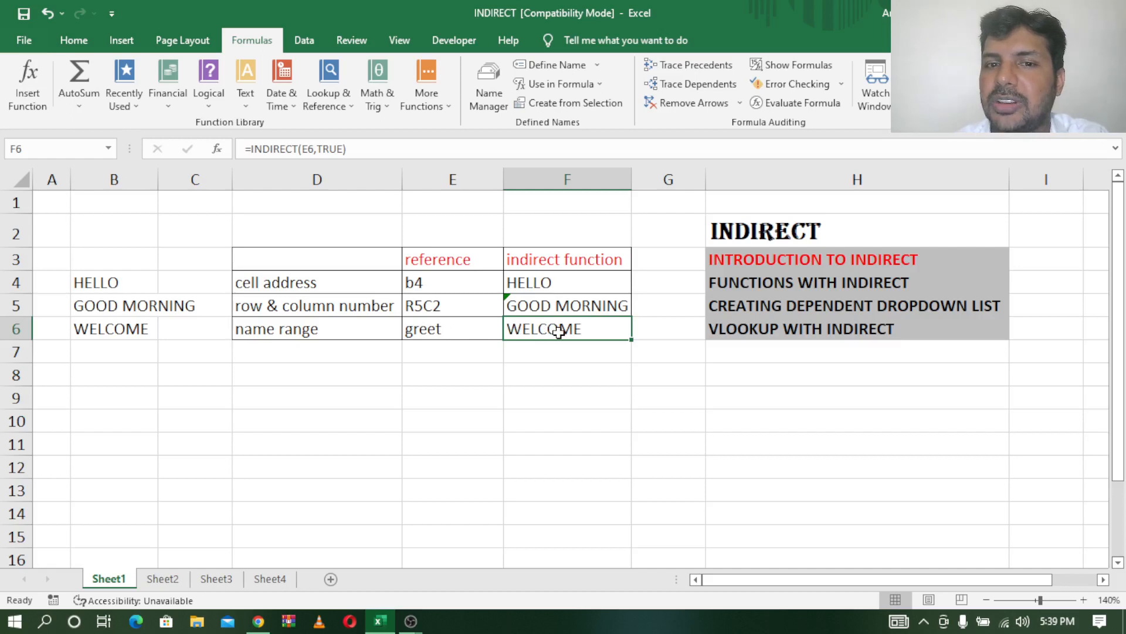
left_click(444, 329)
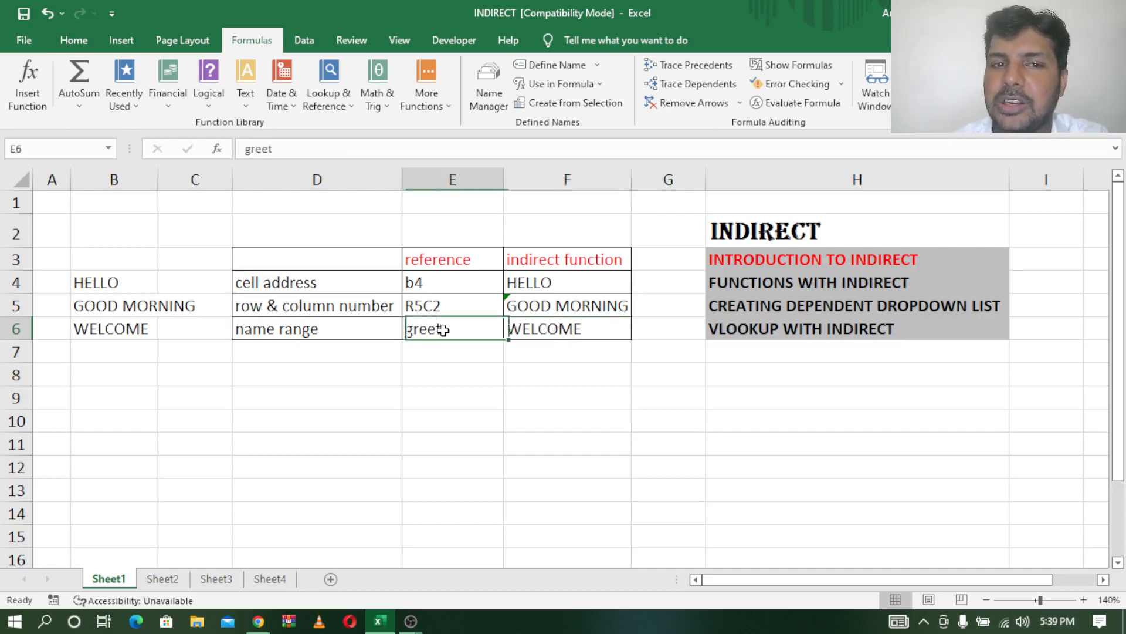
left_click(124, 330)
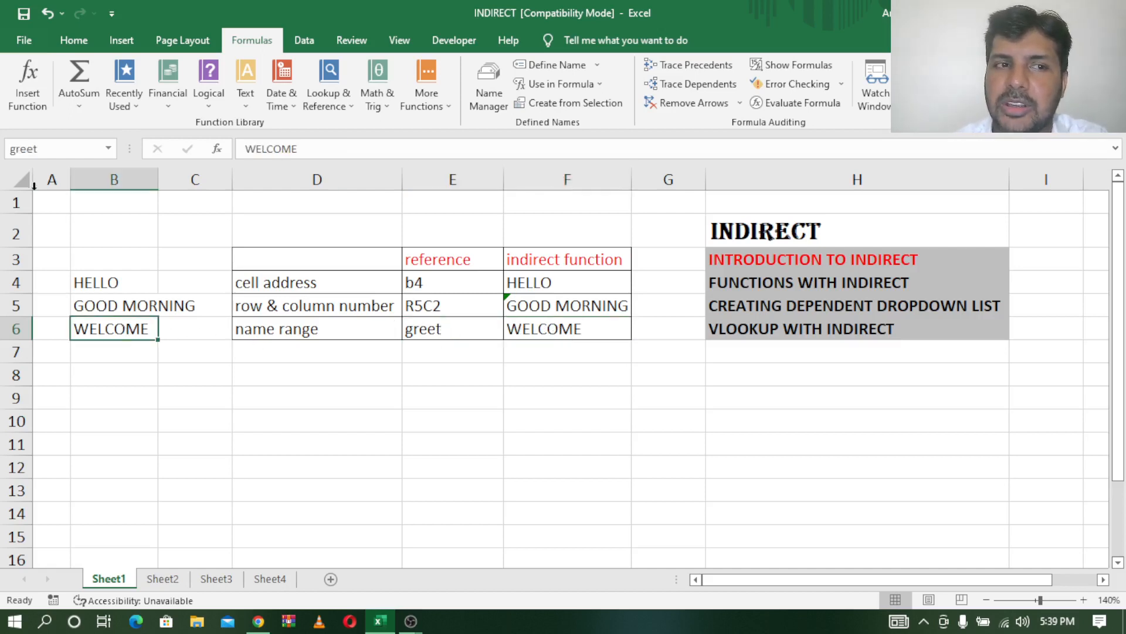
left_click(544, 331)
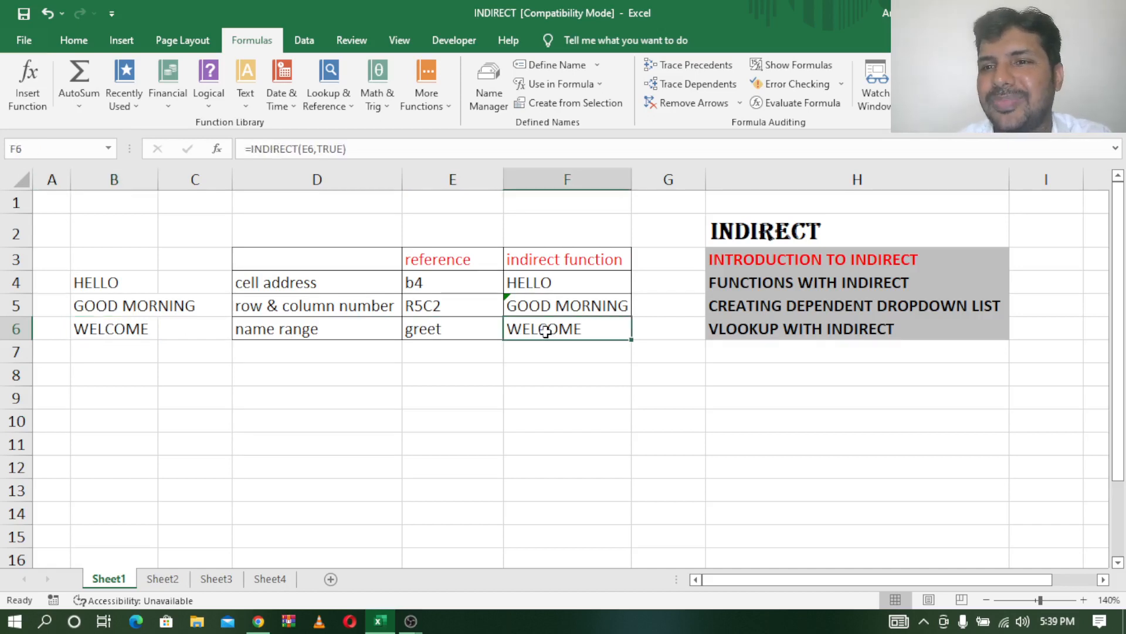
left_click(441, 432)
left_click(357, 287)
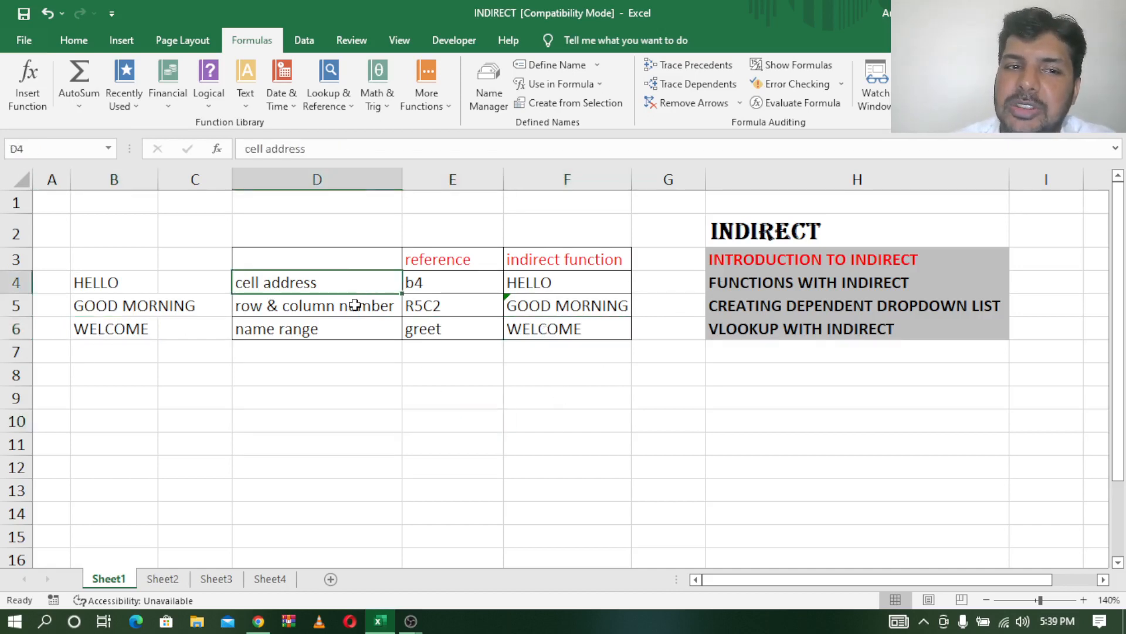
left_click(355, 302)
left_click(340, 330)
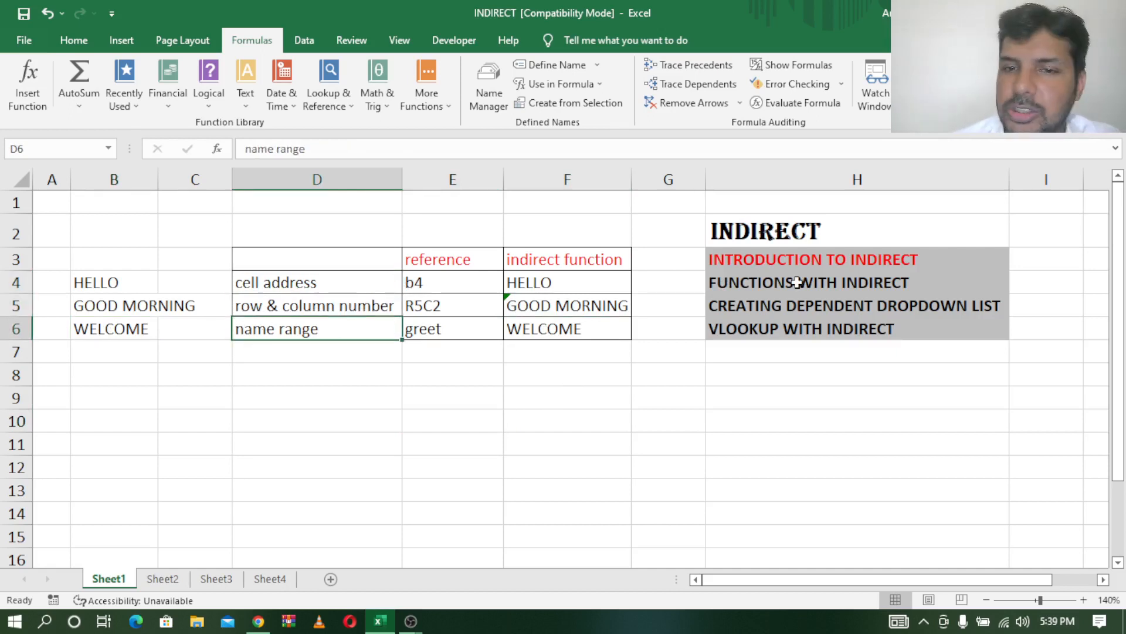
Open Sheet2 for the functions with INDIRECT topic and examine the sales report's monthly figures and the July total sales cell.
left_click(749, 284)
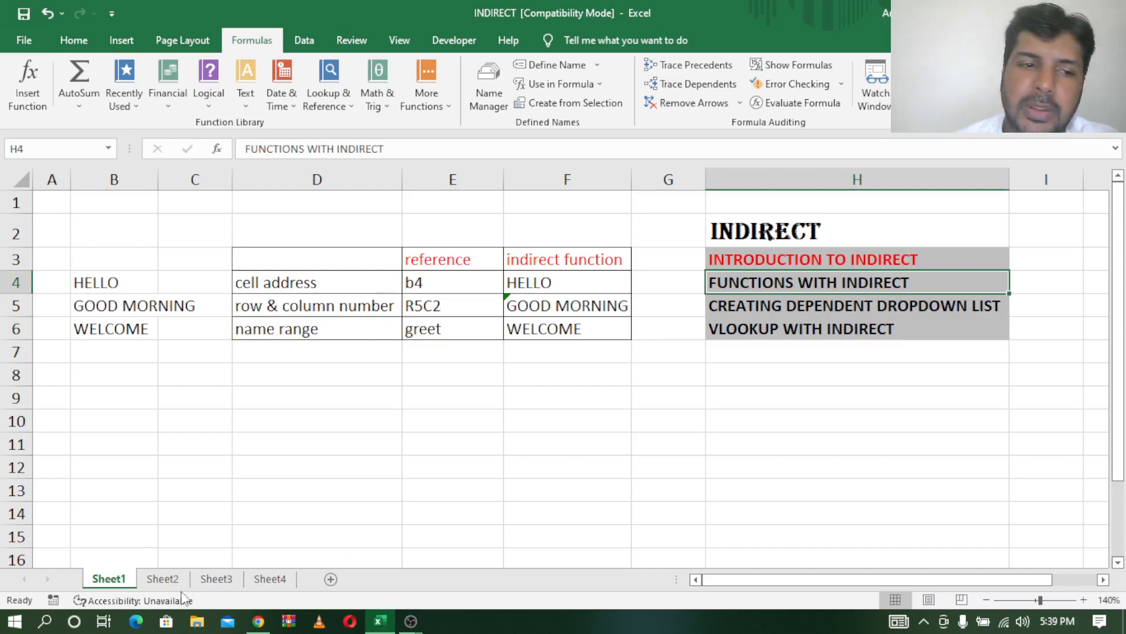
left_click(162, 579)
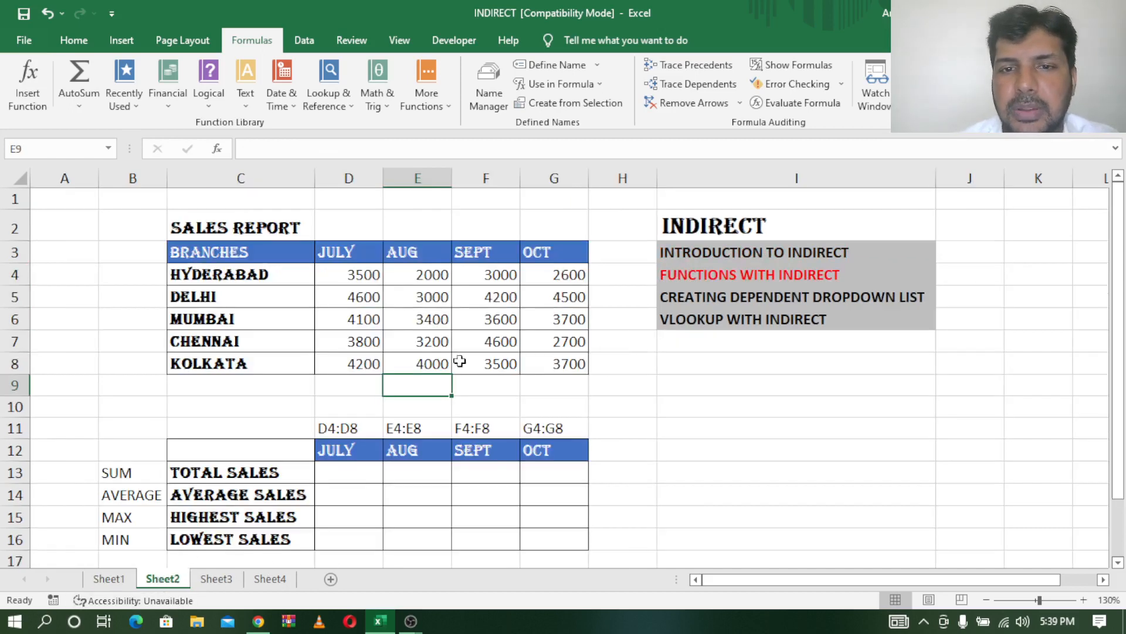
left_click(585, 338)
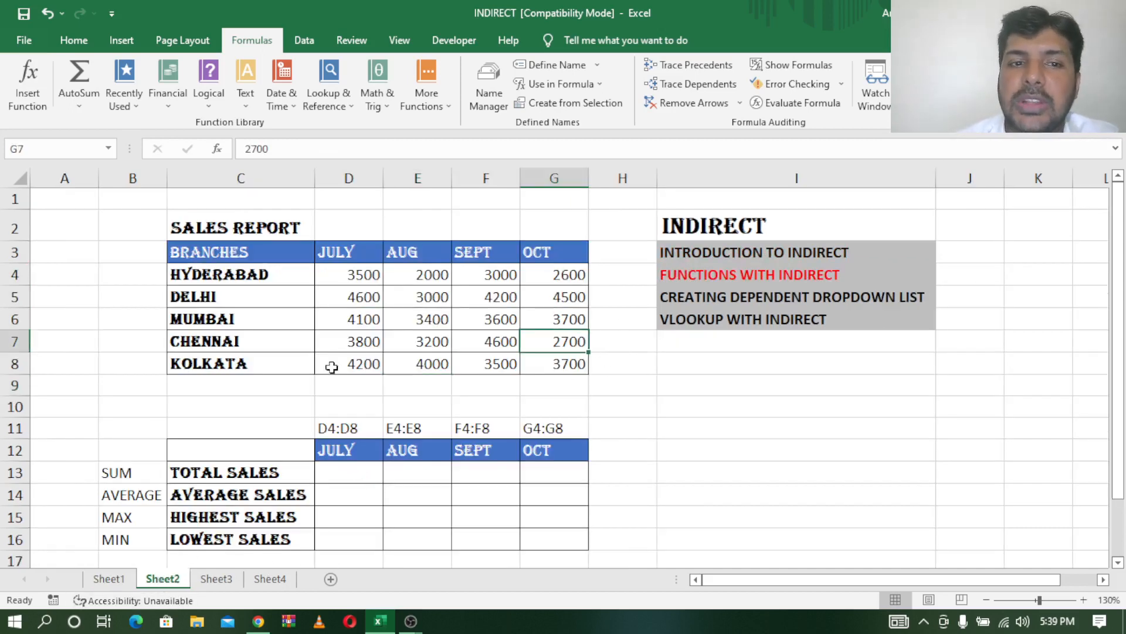
left_click(353, 274)
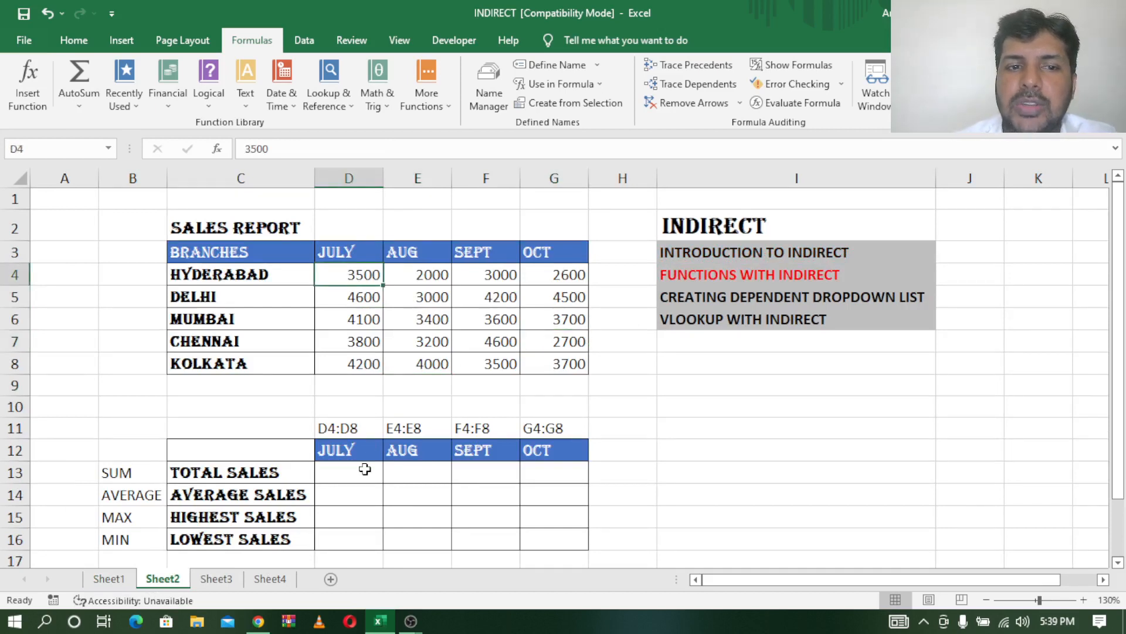
left_click(355, 474)
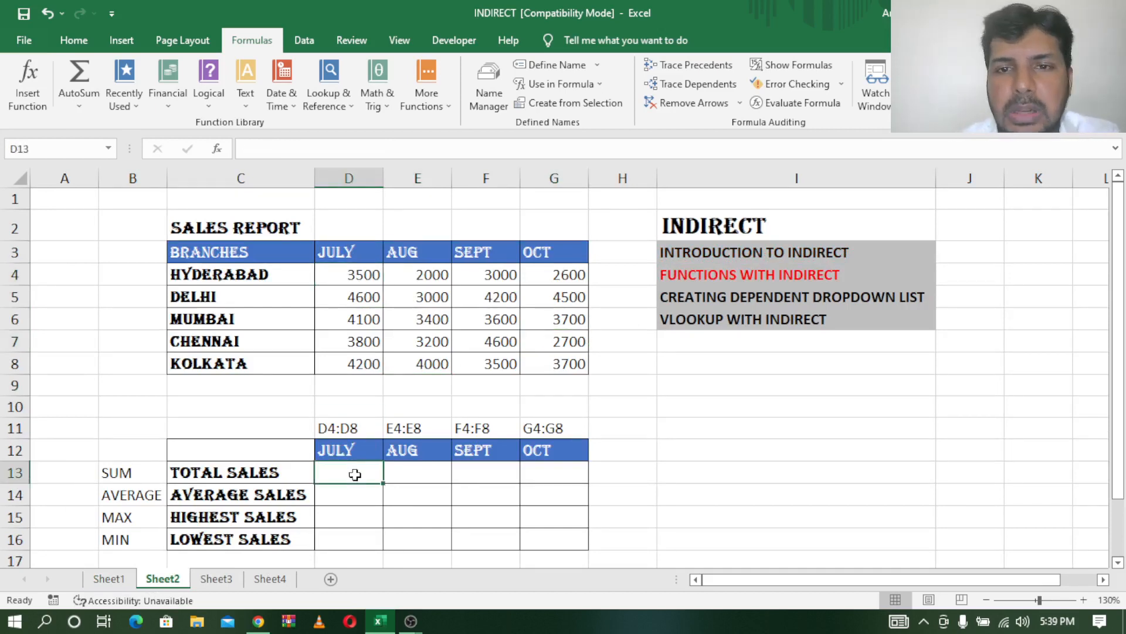
left_click_drag(362, 275, 363, 321)
Examine the function names SUM, AVERAGE, MAX and MIN listed in B13:B16 beside the summary table.
left_click(115, 471)
left_click(120, 516)
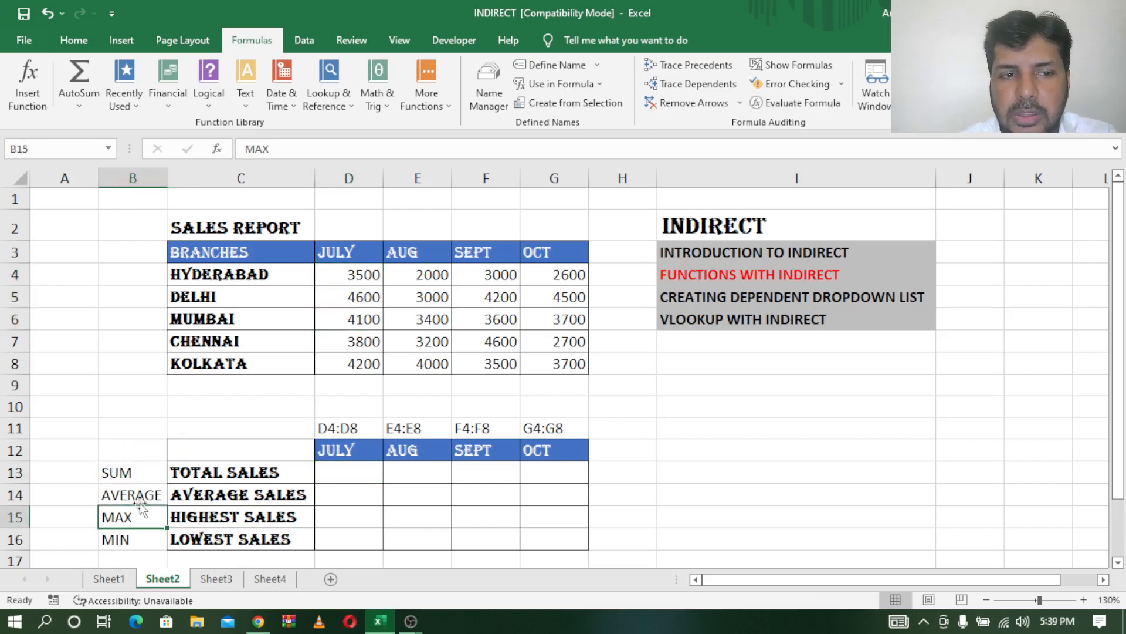
left_click(142, 497)
left_click(139, 517)
left_click(137, 539)
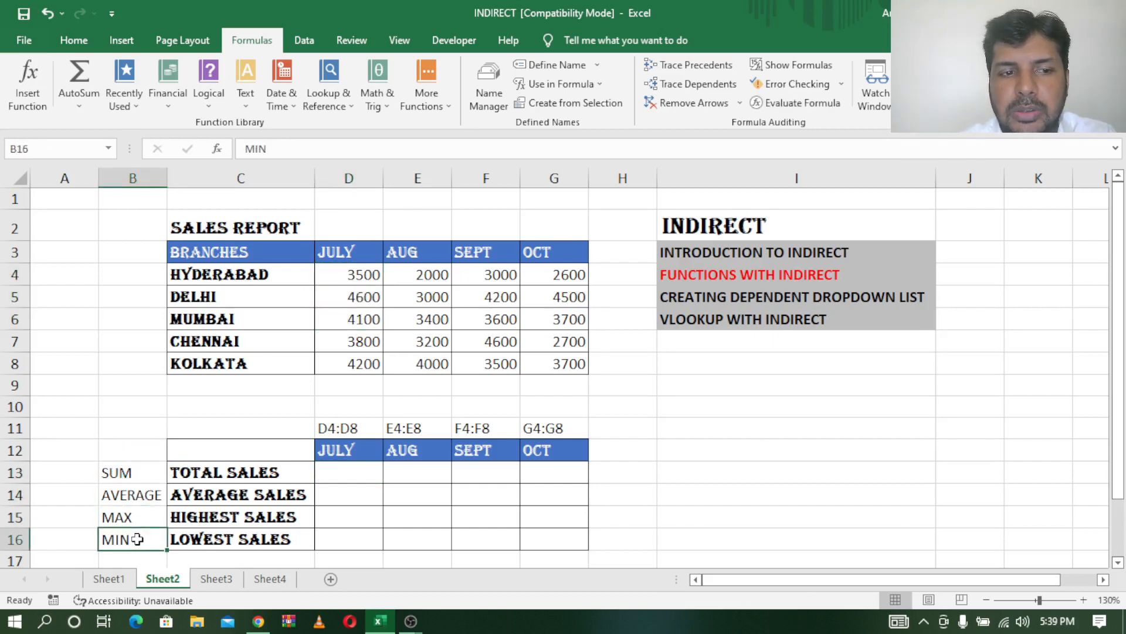
left_click_drag(142, 475, 142, 538)
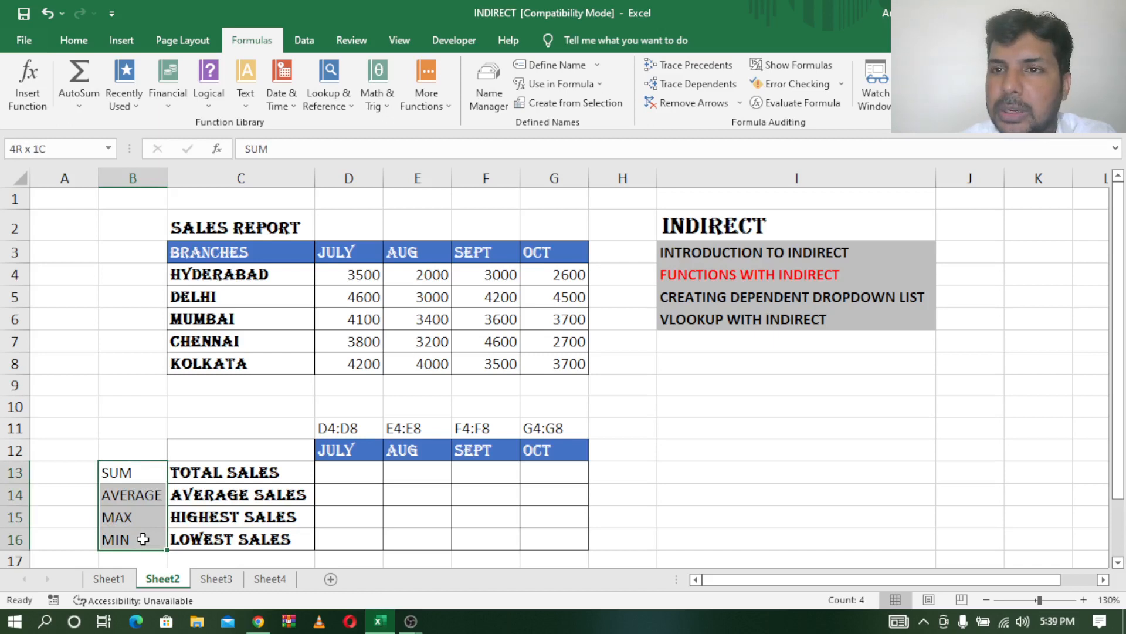
left_click_drag(143, 473, 137, 536)
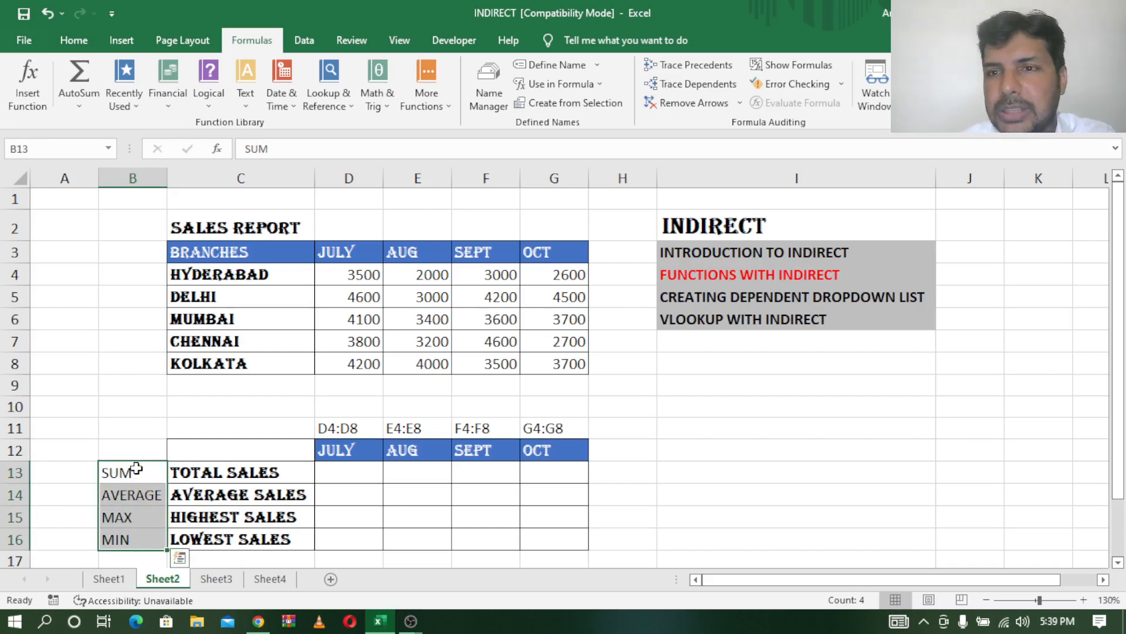
Enter =SUM(D4:D8) in cell D13 for July's total sales and check the formula.
left_click(350, 472)
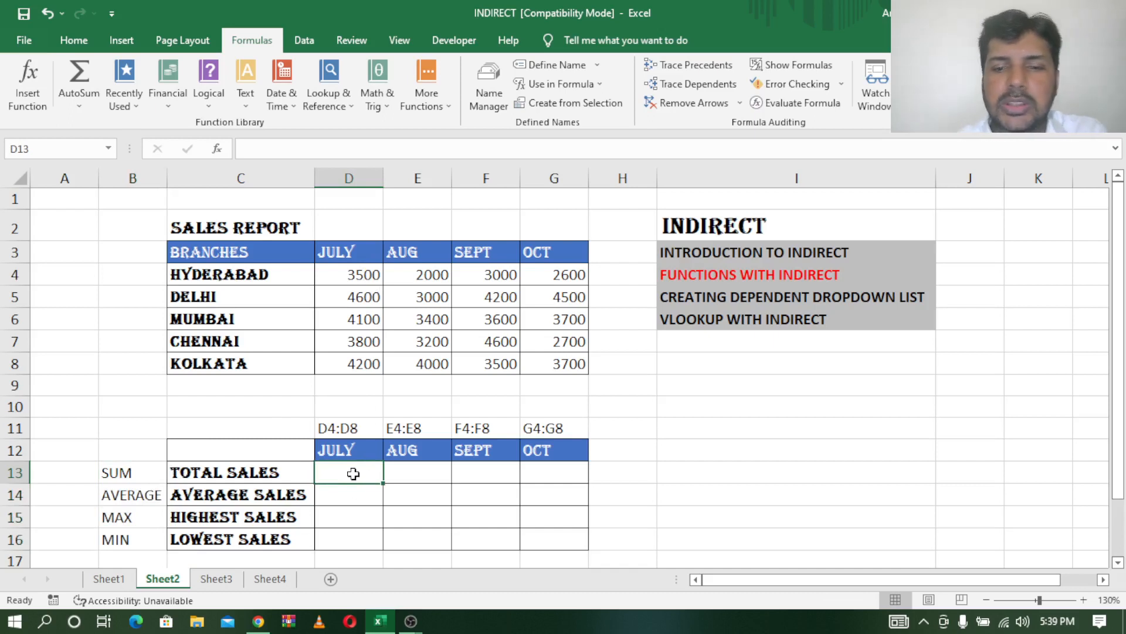
type("=sum")
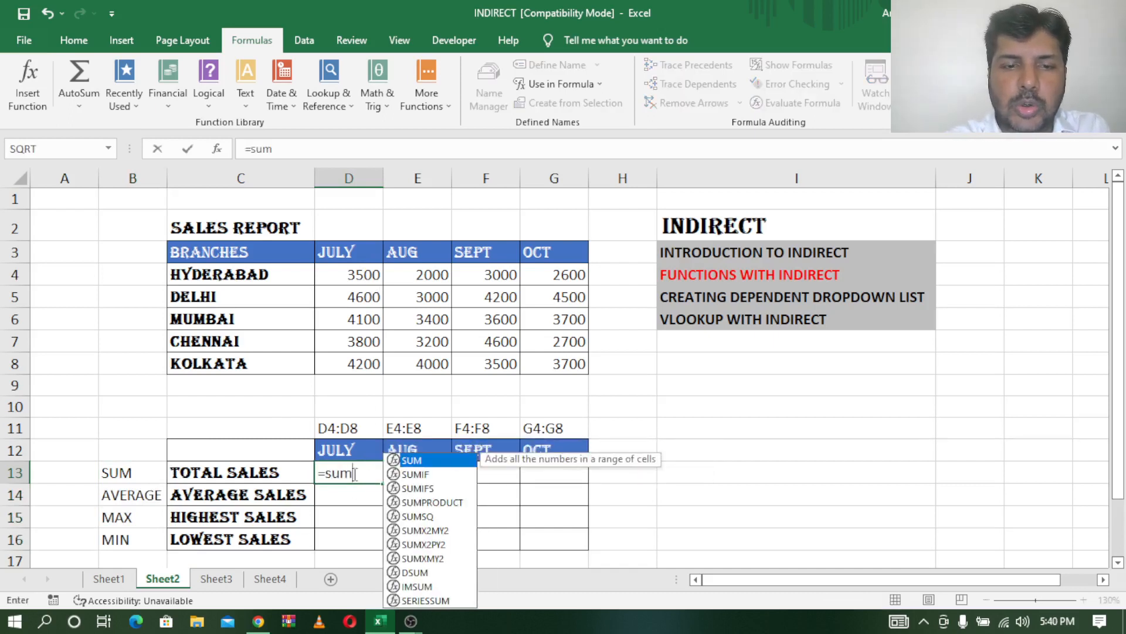
type("(")
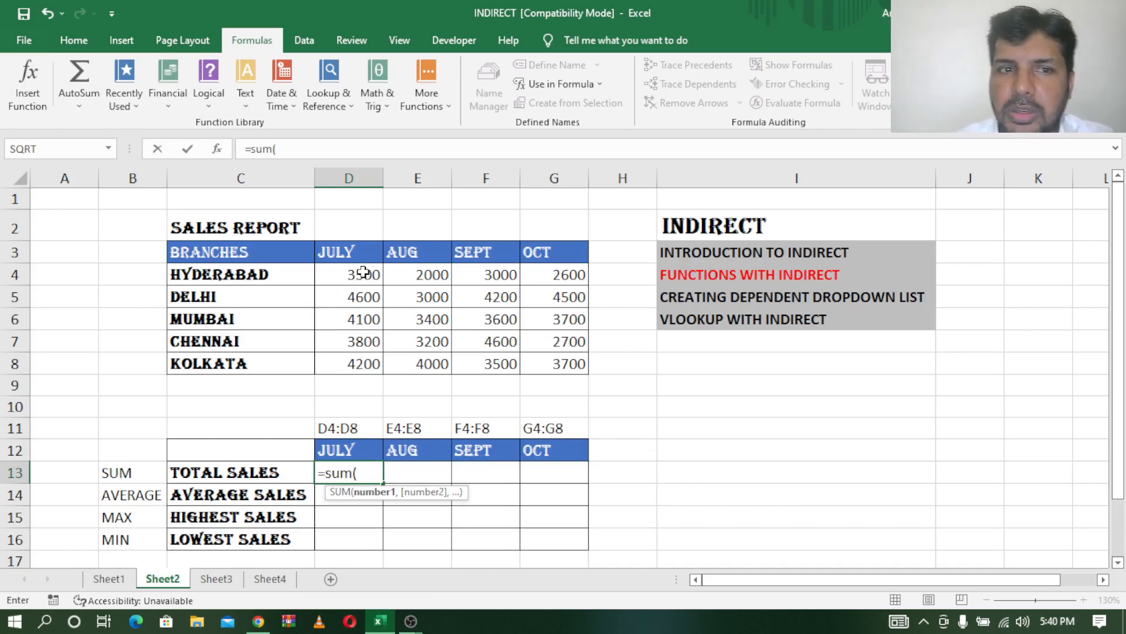
left_click_drag(362, 276, 363, 367)
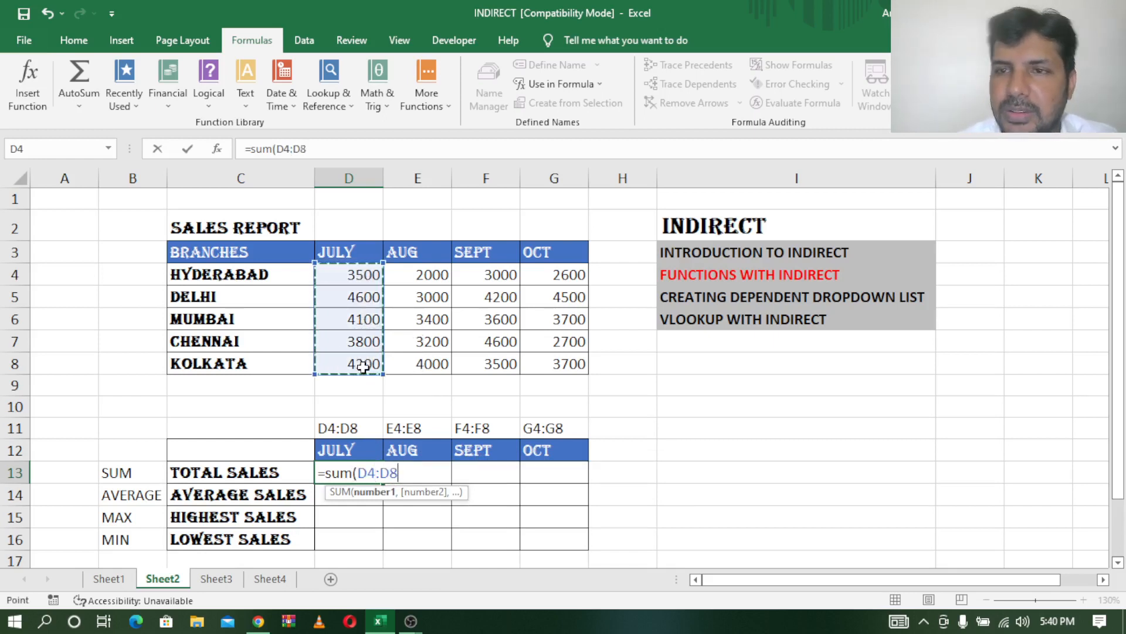
type(")")
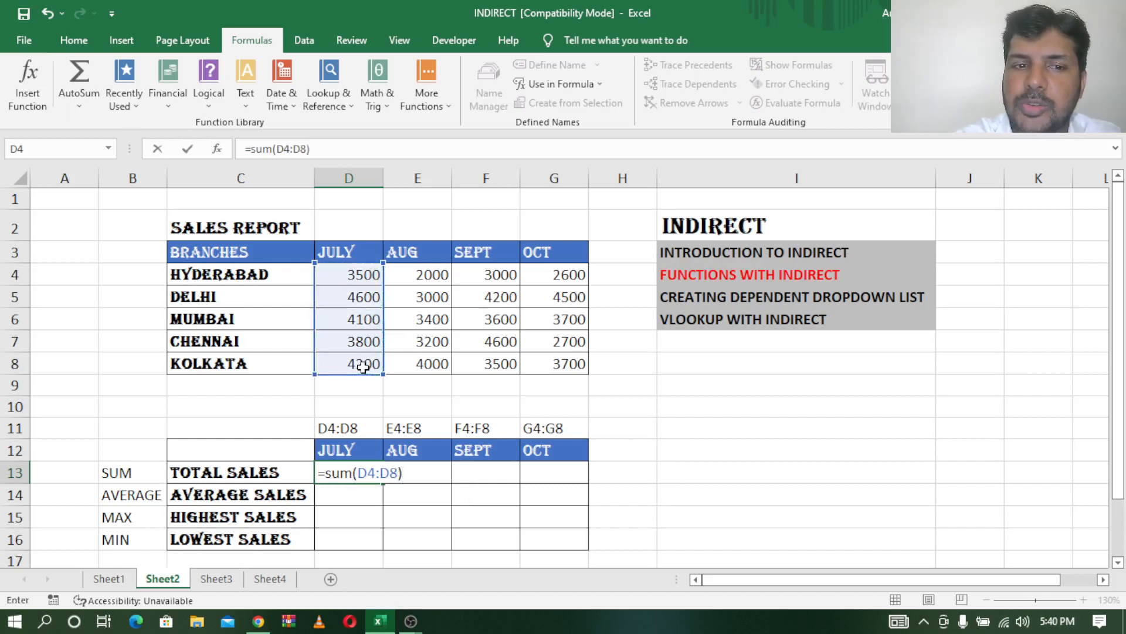
key("Return")
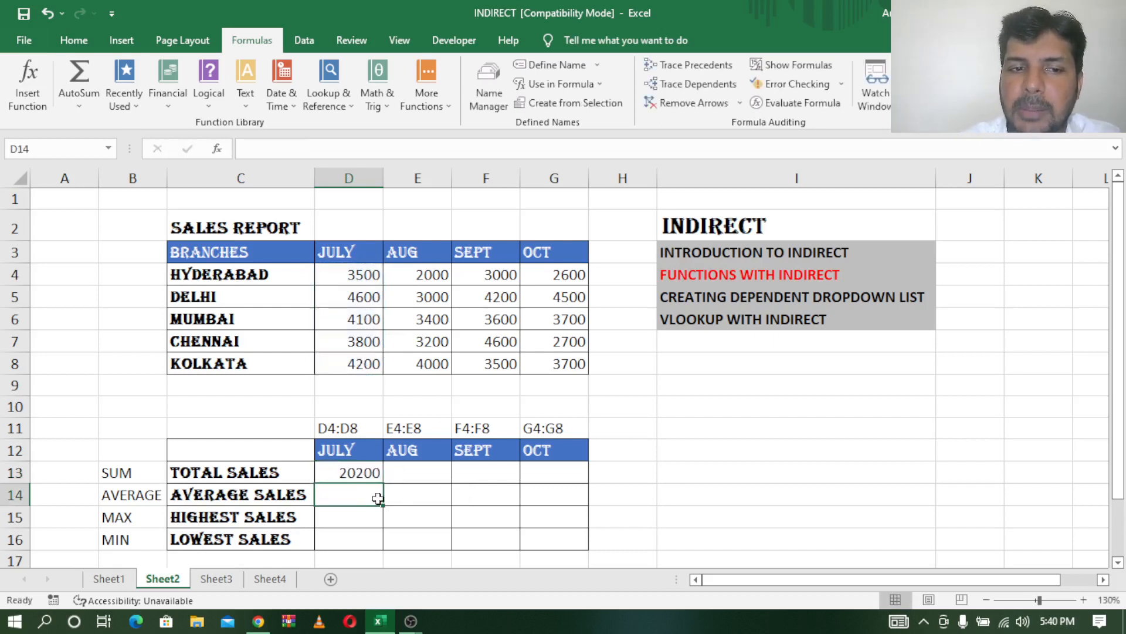
left_click(353, 473)
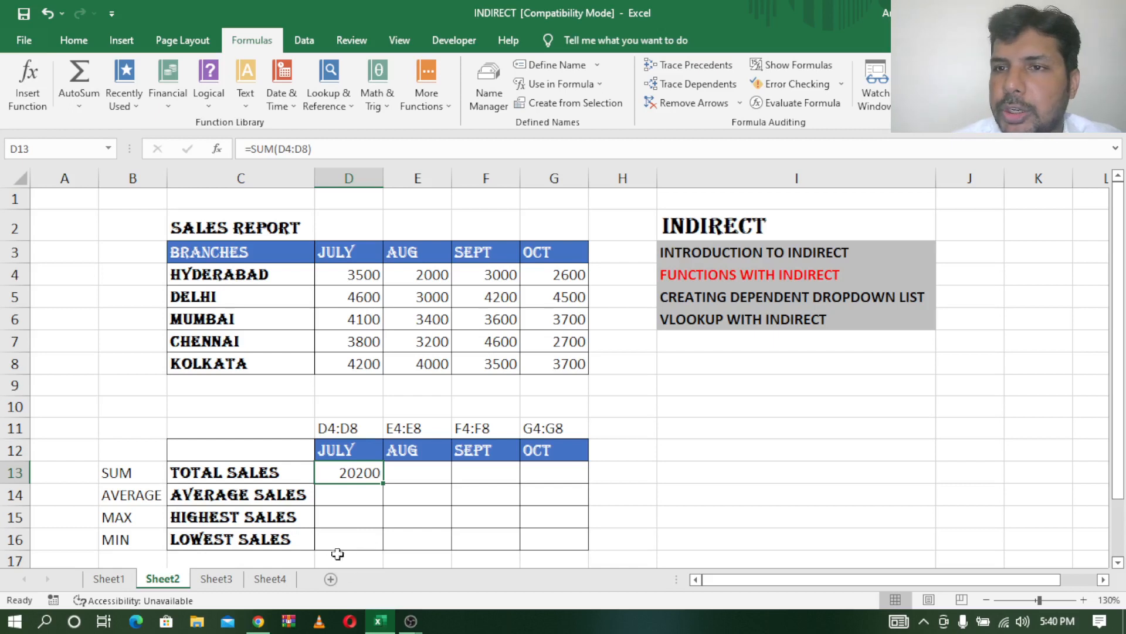
Try to replace the range D4:D8 inside the SUM formula in D13 with a nested INDIRECT function.
double_click(357, 473)
left_click(401, 473)
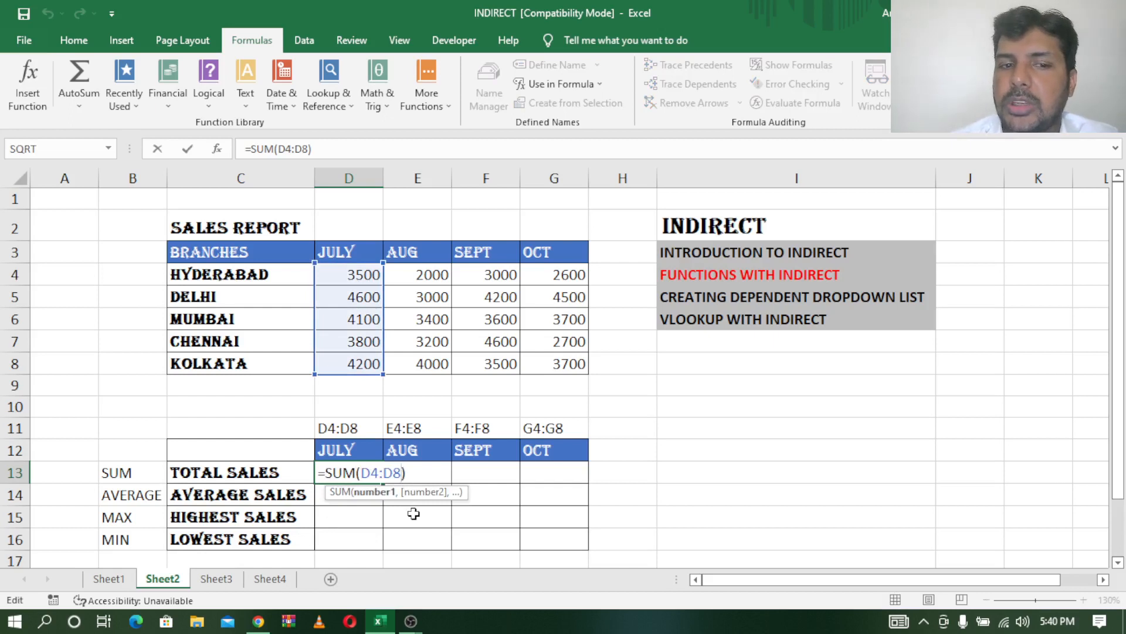
key("BackSpace")
key("BackSpace")
key("BackSpace")
key("BackSpace")
key("BackSpace")
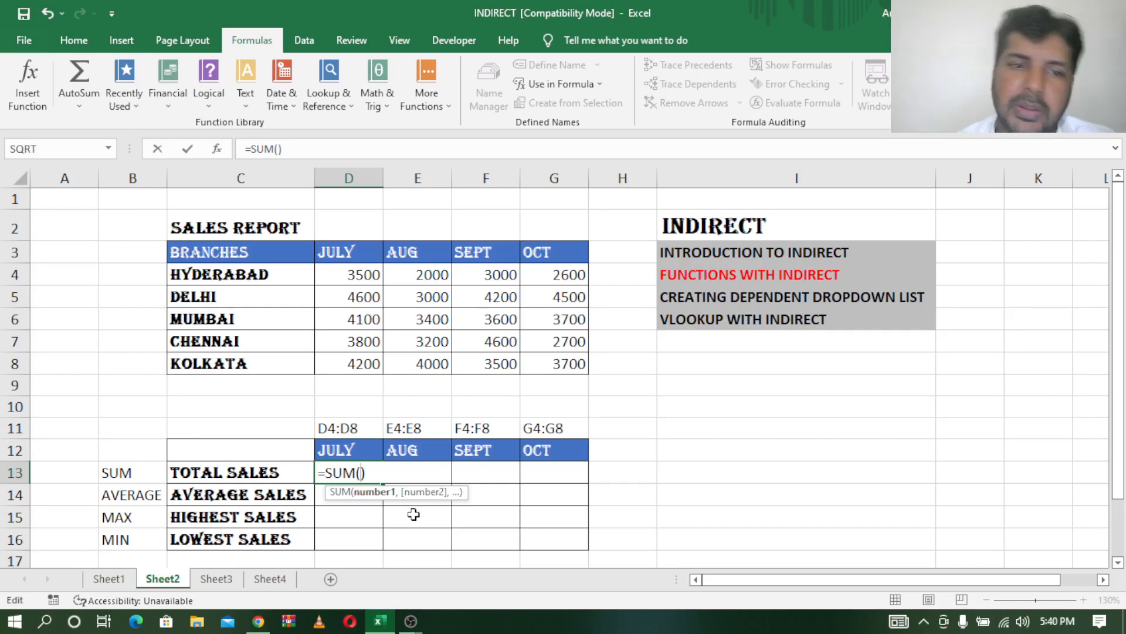
type("indirect")
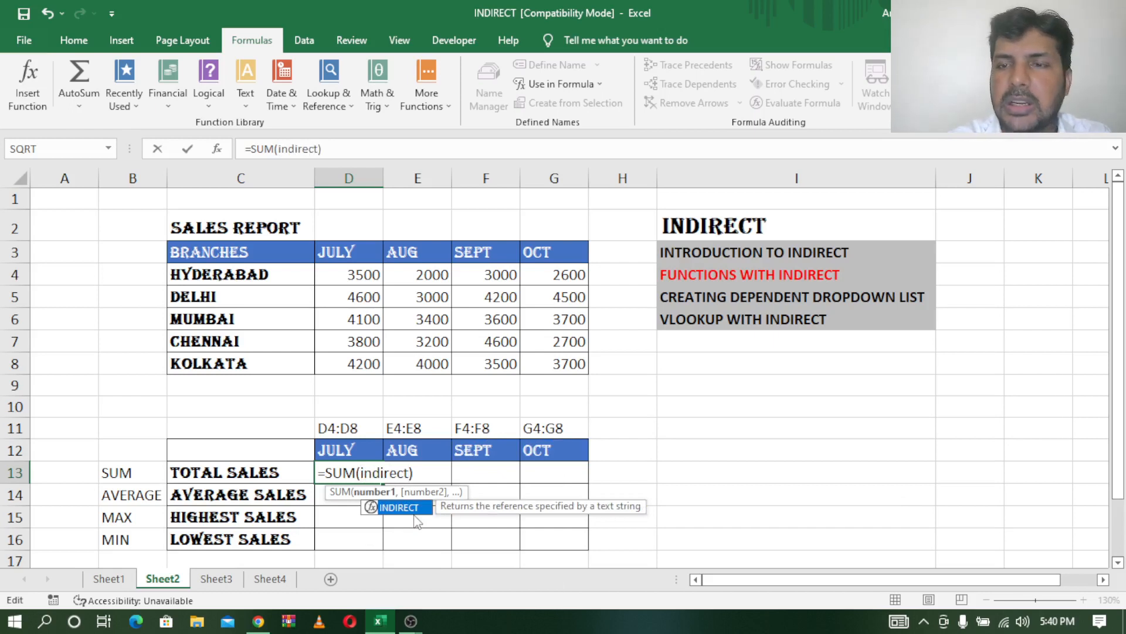
type("(")
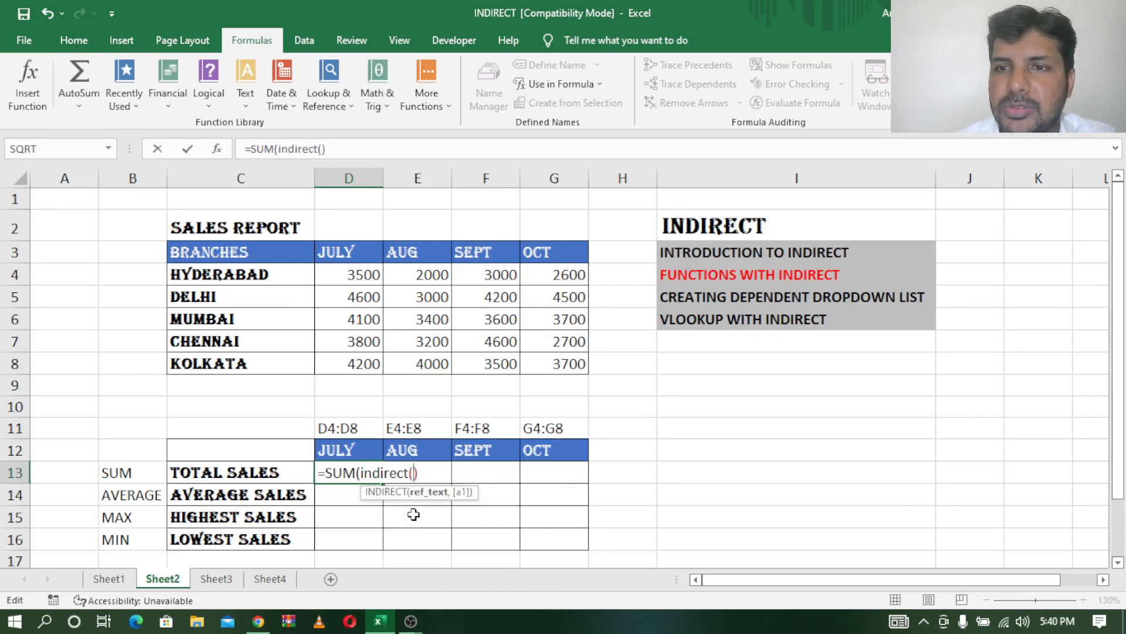
Clear the unfinished SUM and INDIRECT formula from cell D13.
key("shift+Home")
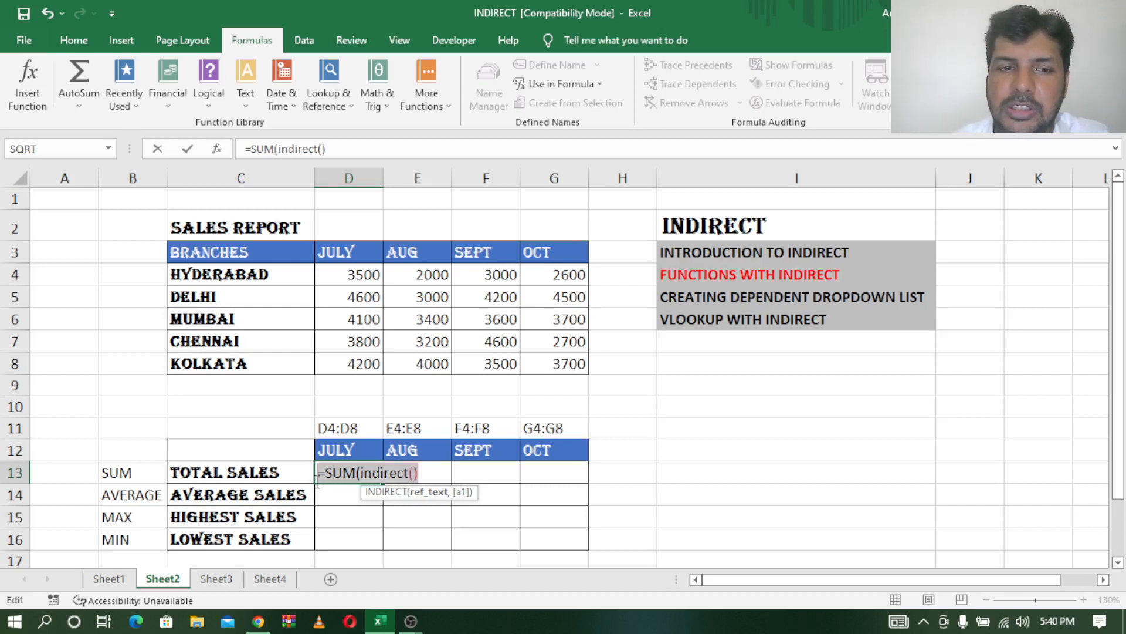
key("BackSpace")
left_click(352, 531)
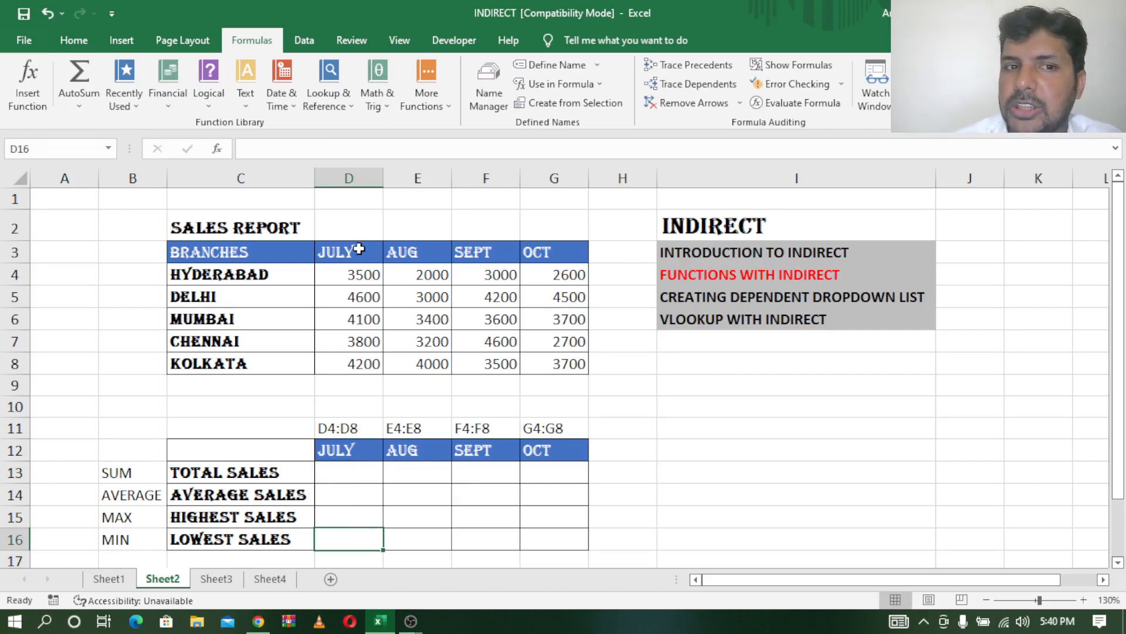
Create a named range for July from D3:D8 using the top row as the name, and check the name on D4:D8.
left_click_drag(359, 249, 362, 362)
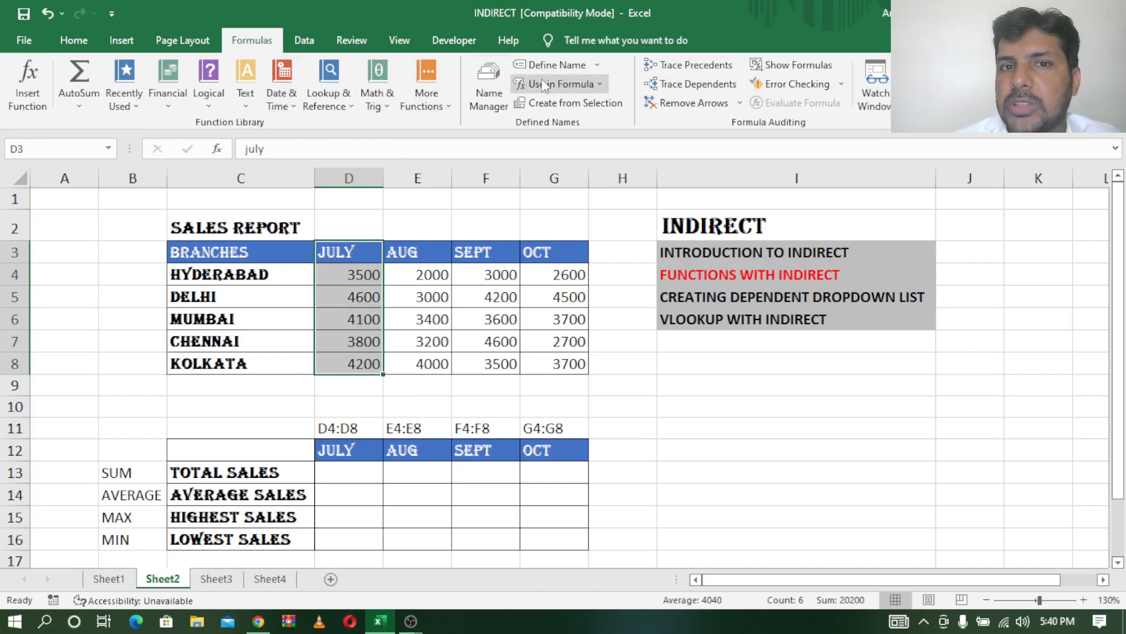
left_click(563, 103)
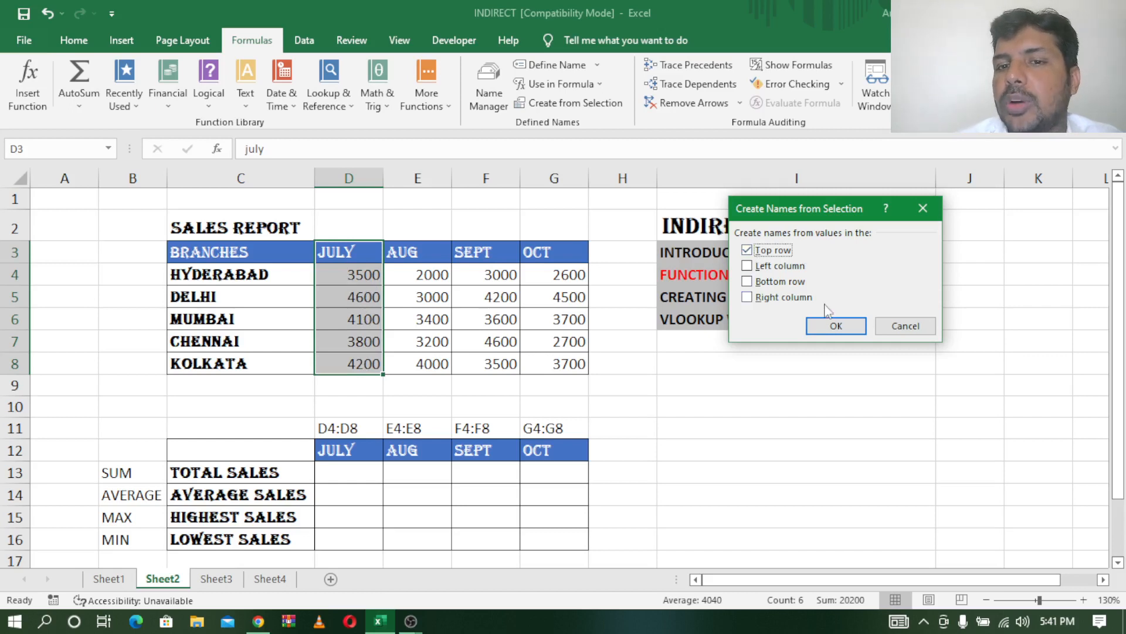
left_click(833, 325)
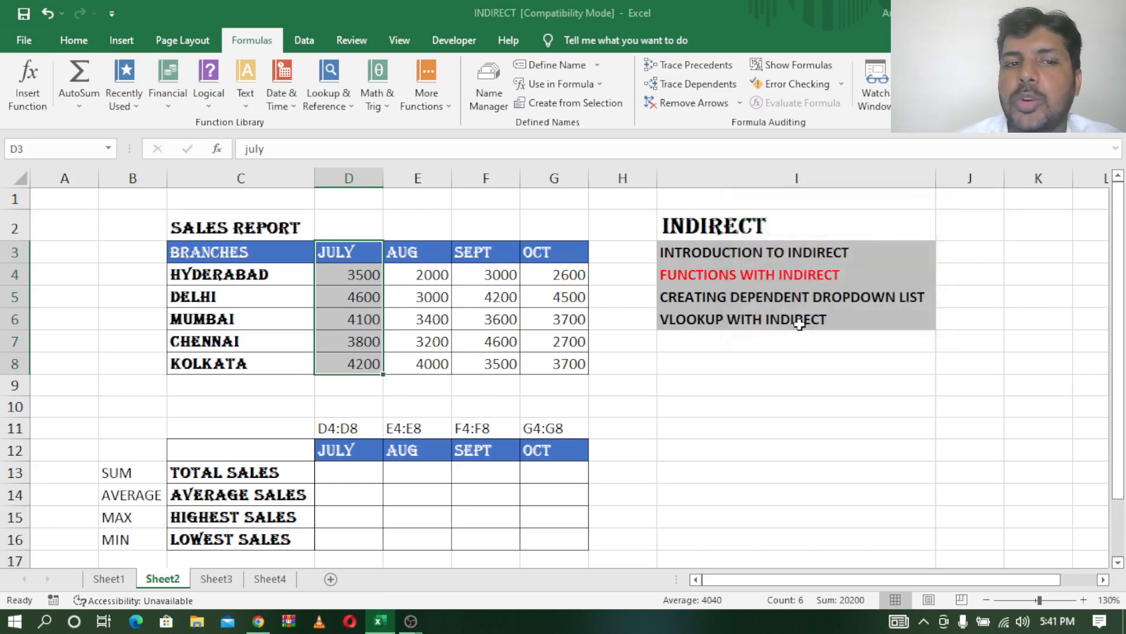
left_click(402, 326)
left_click_drag(358, 275, 354, 364)
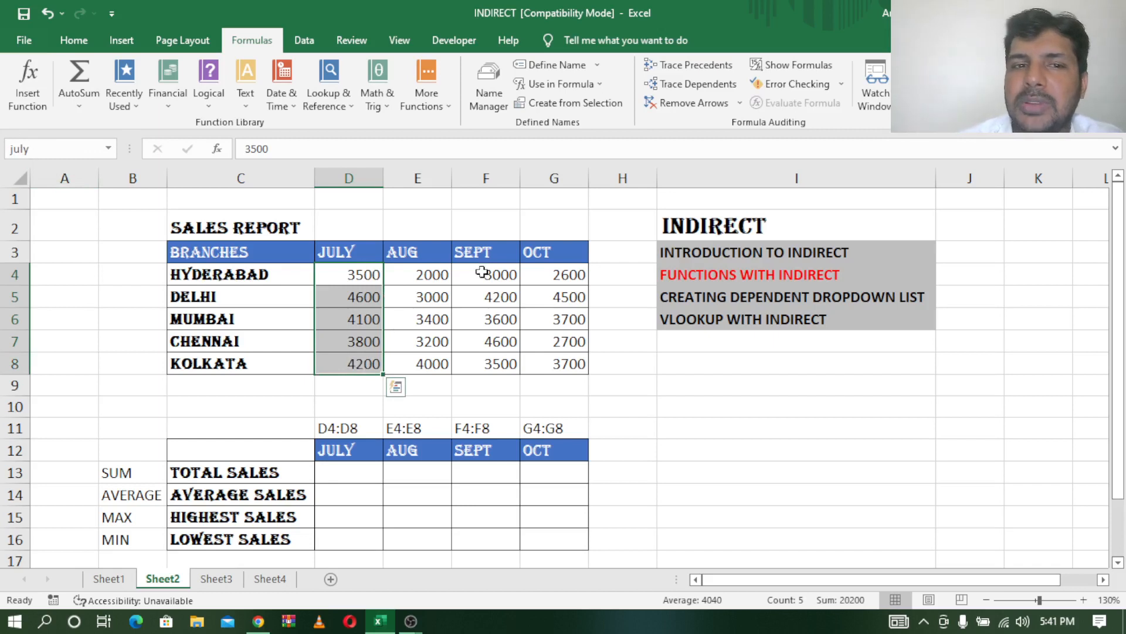
Create named ranges for August from E3:E8 and for September from F3:F8, each named from its top row.
left_click(431, 249)
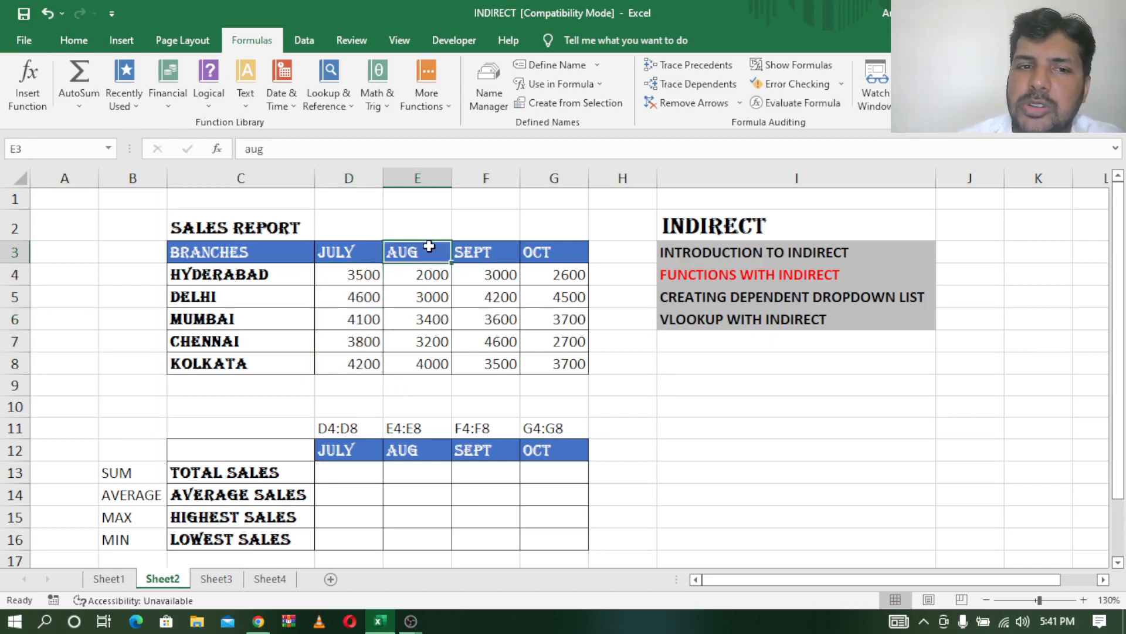
left_click_drag(430, 247, 428, 359)
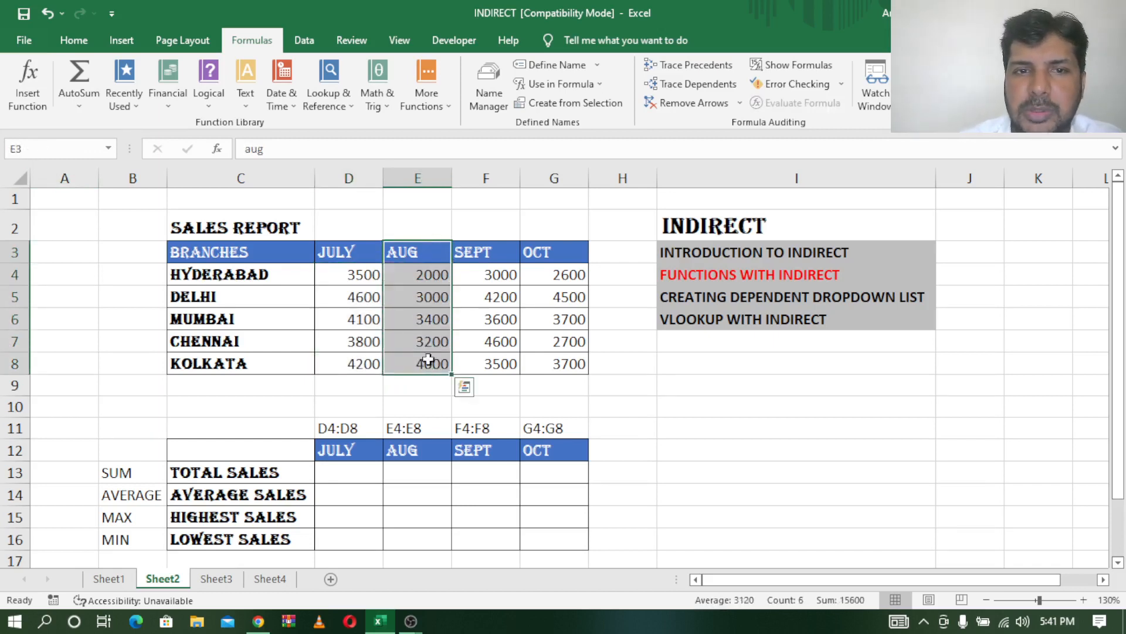
left_click(546, 104)
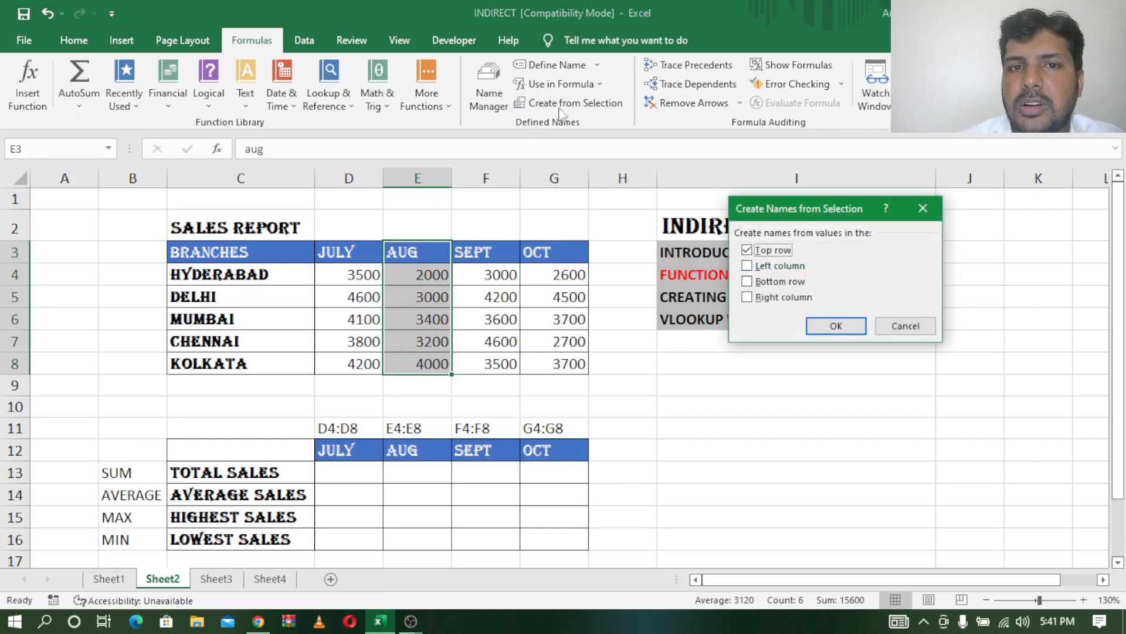
left_click(839, 324)
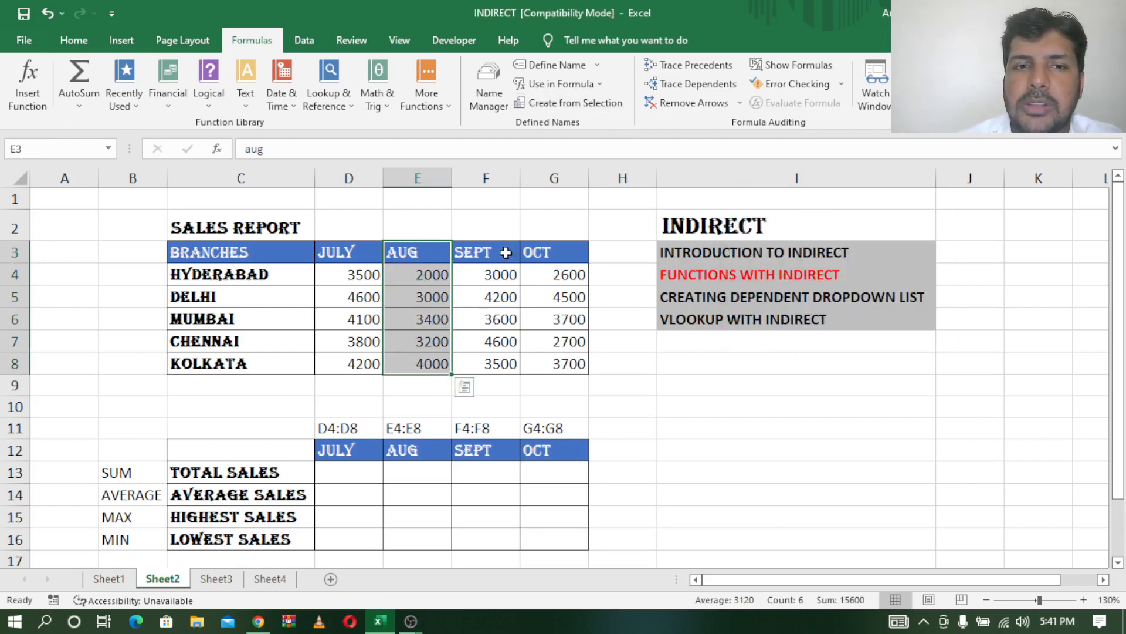
left_click_drag(493, 251, 503, 364)
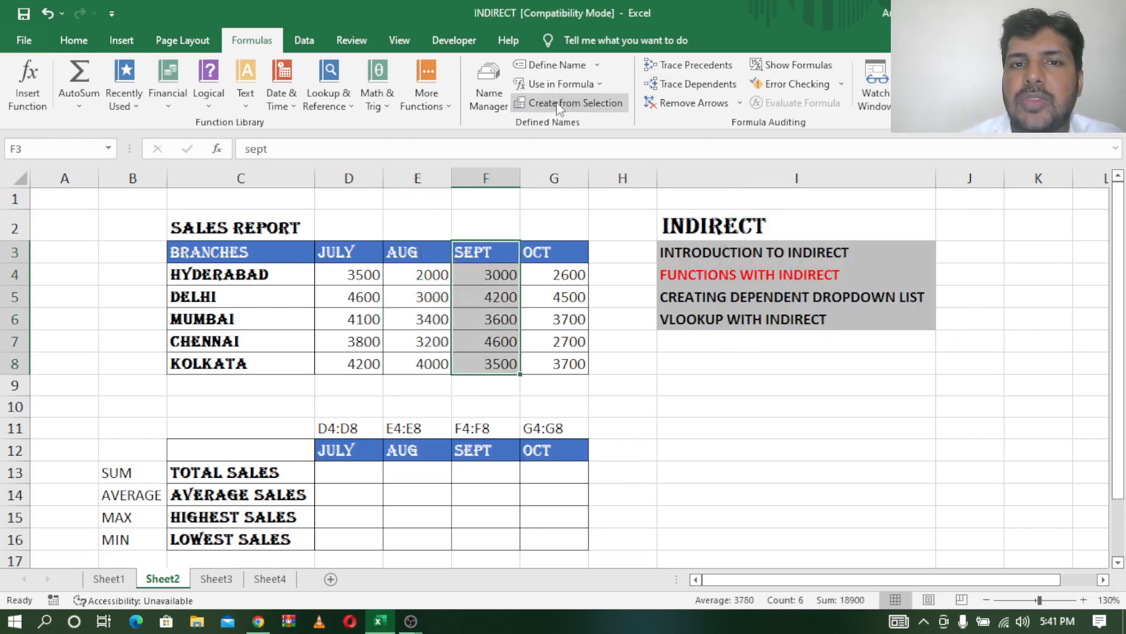
left_click(572, 103)
left_click(839, 326)
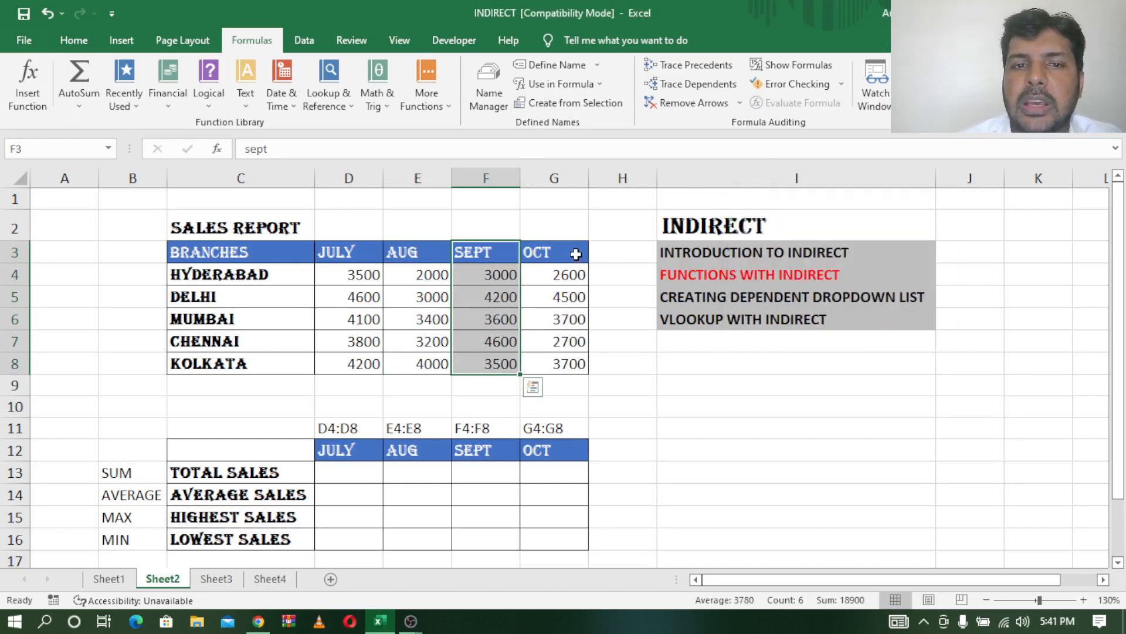
Create a named range for October from G3:G8 using the top row, and check the names of the August, September and October ranges.
left_click_drag(573, 251, 577, 364)
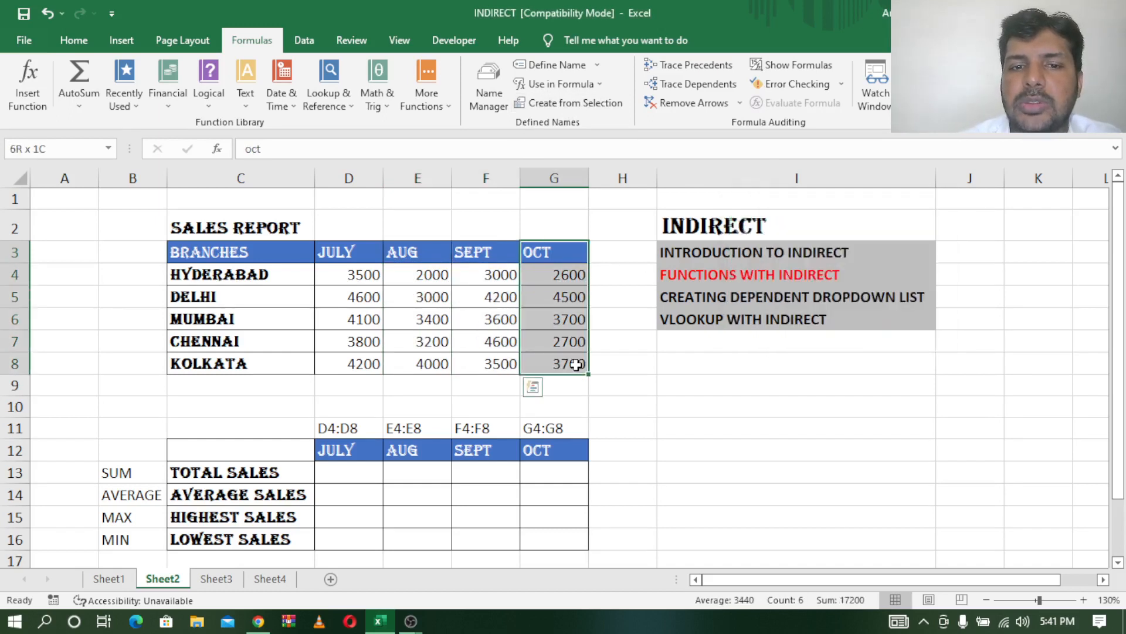
left_click(572, 103)
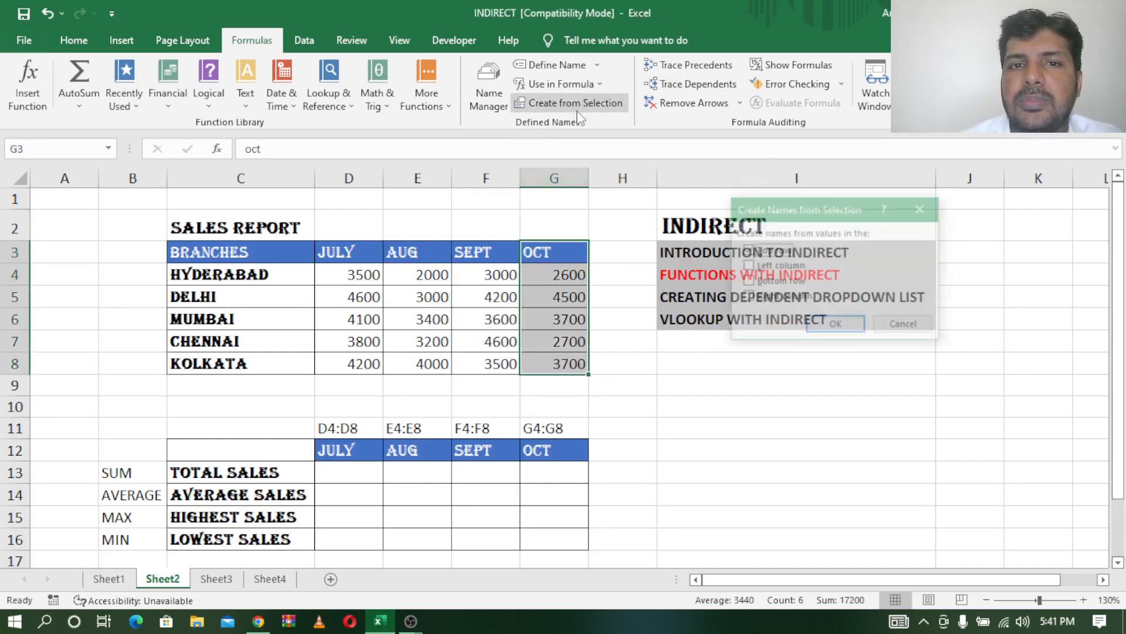
left_click(836, 326)
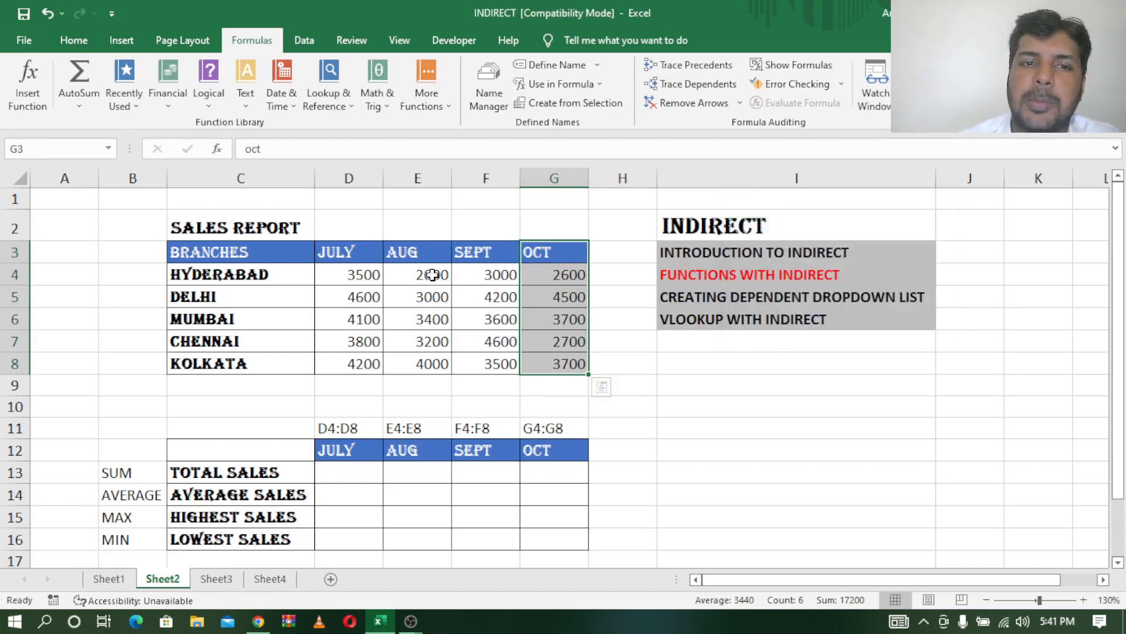
left_click_drag(432, 275, 432, 365)
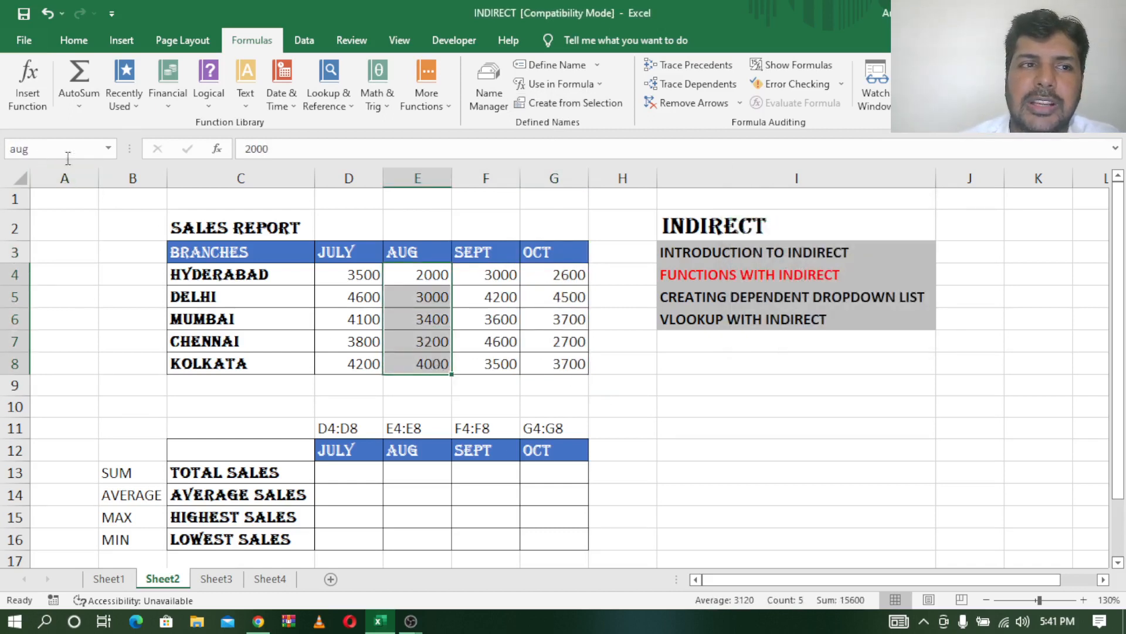
left_click_drag(497, 274, 499, 364)
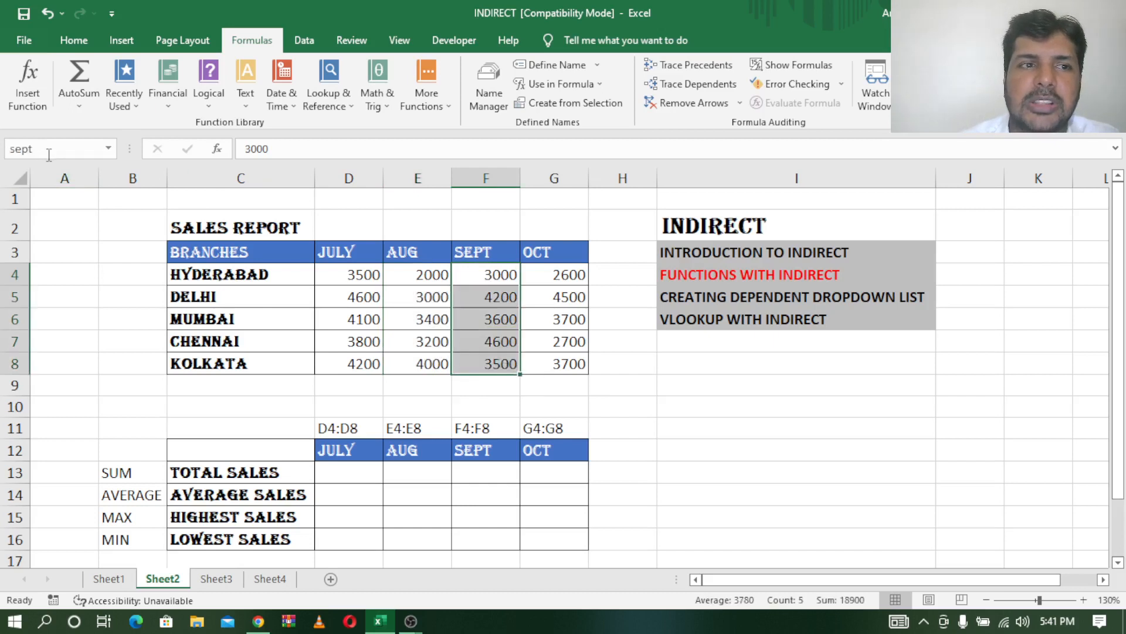
left_click_drag(553, 272, 568, 368)
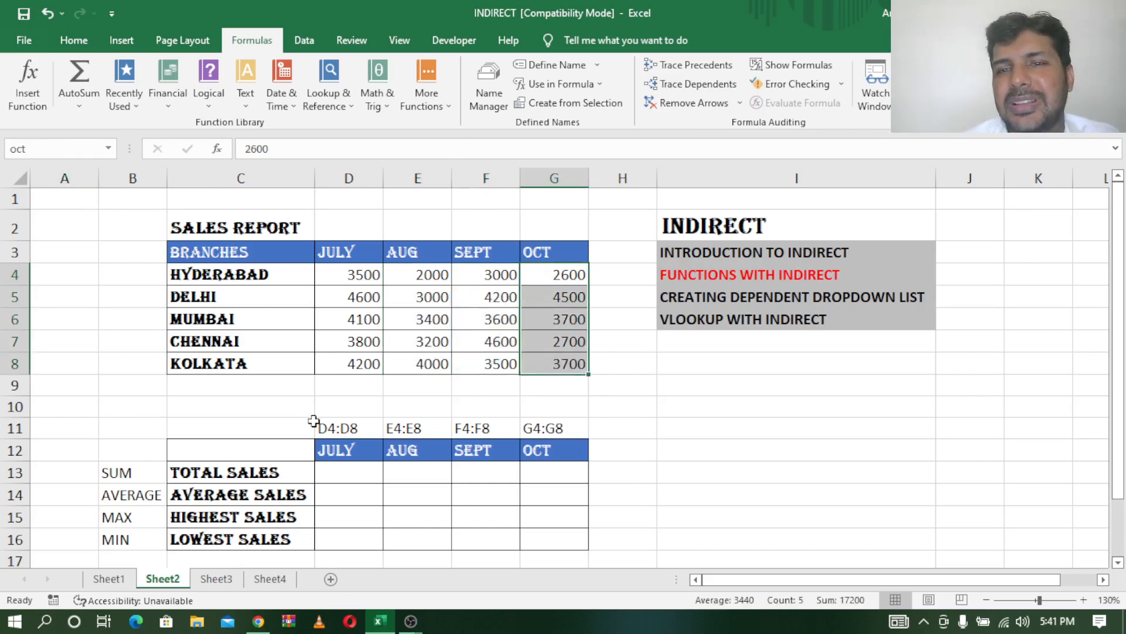
Enter =SUM(INDIRECT(D12)) in D13 for July's total sales and fill the formula across to G13.
left_click(344, 469)
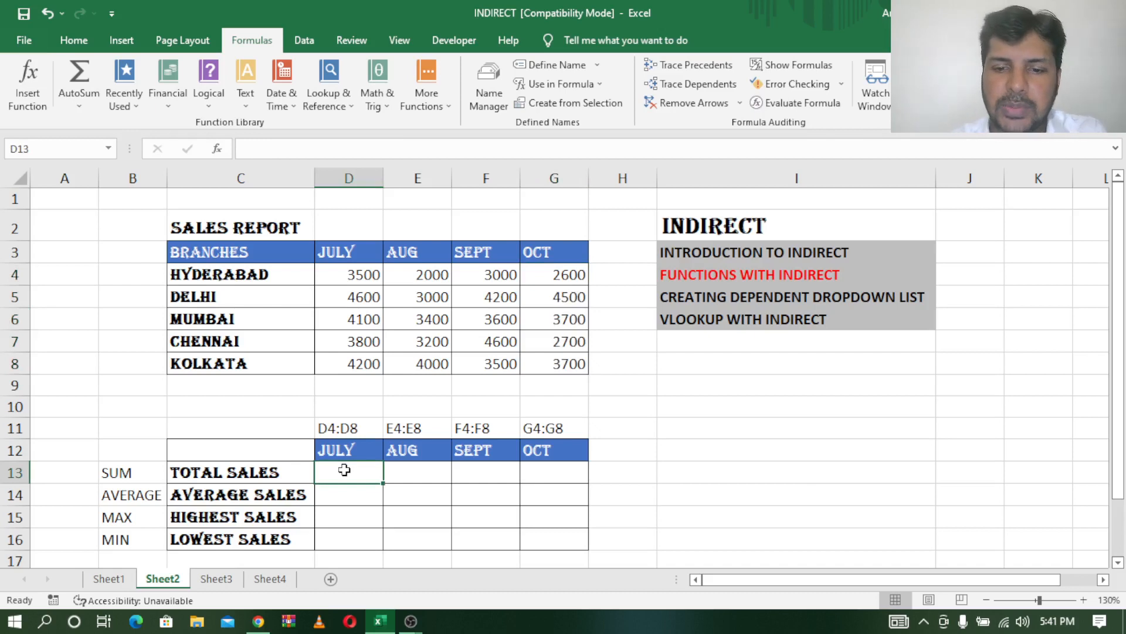
type("=sum(")
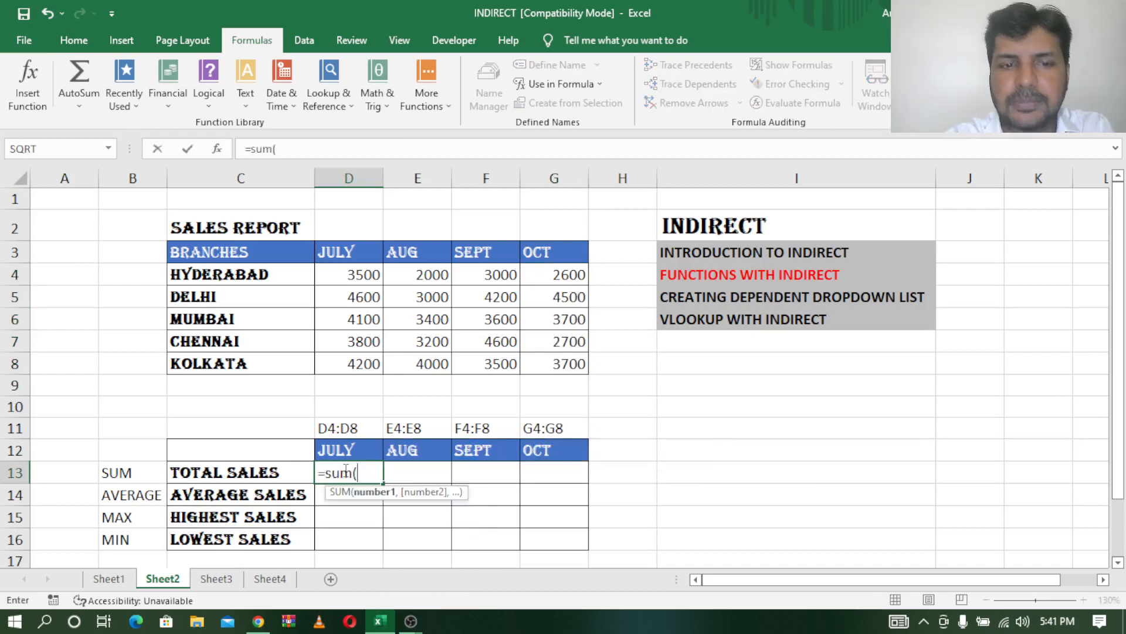
type("in")
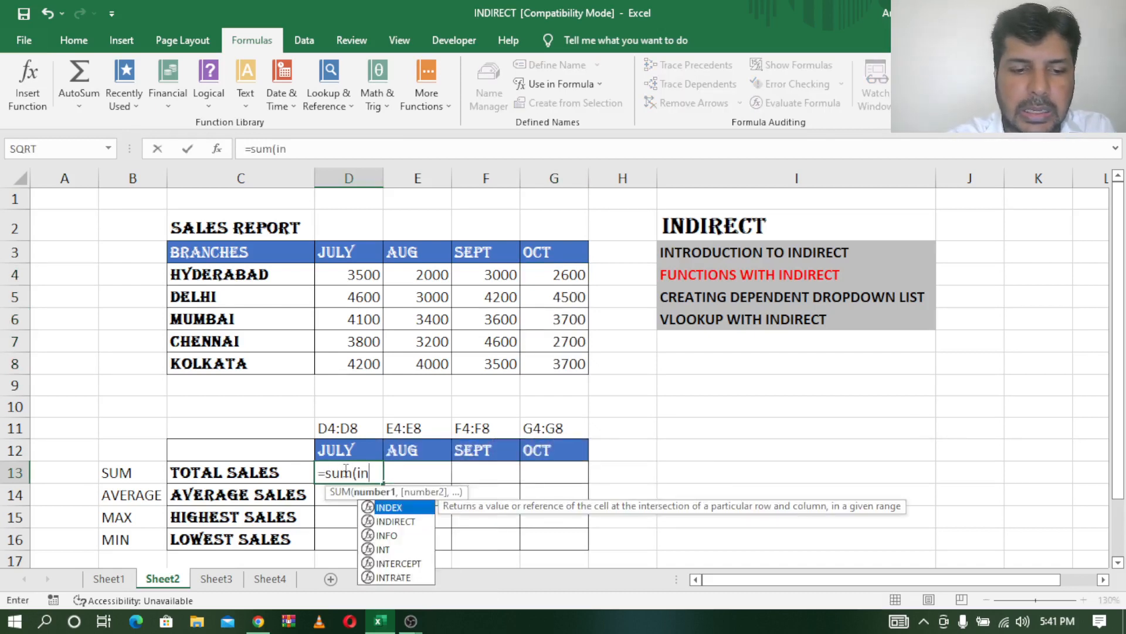
type("direct")
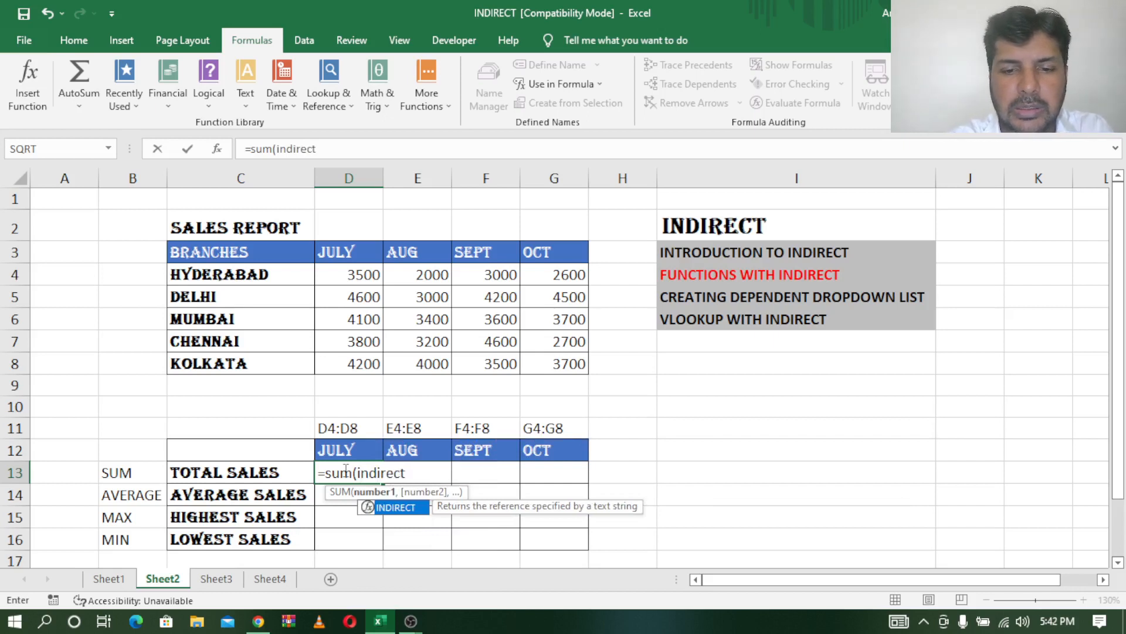
type("(")
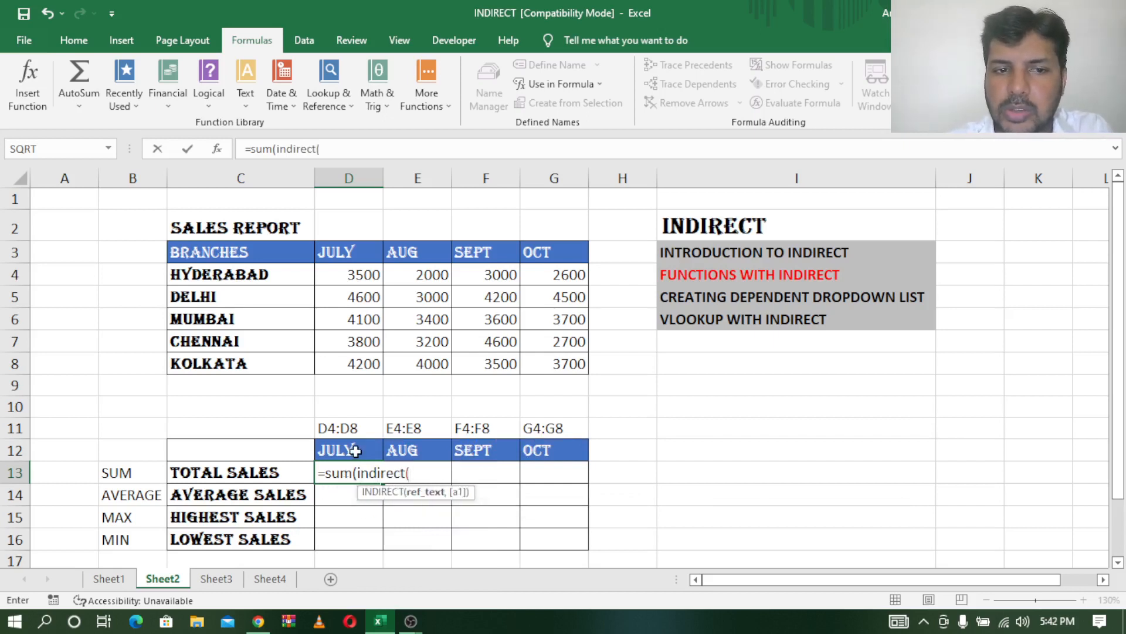
left_click(351, 451)
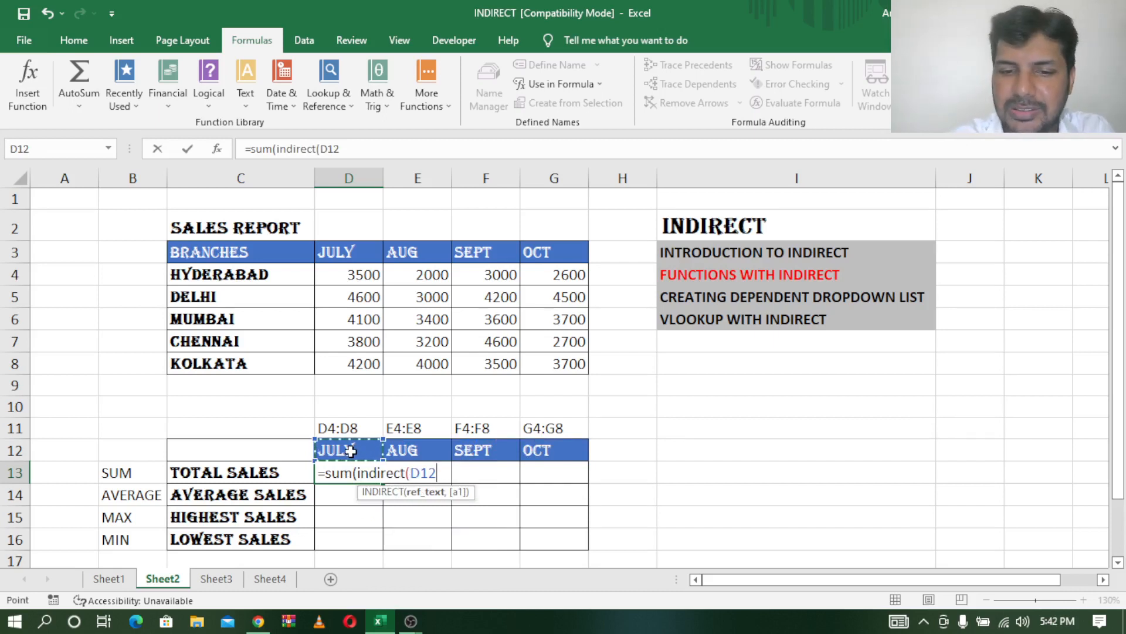
type(")")
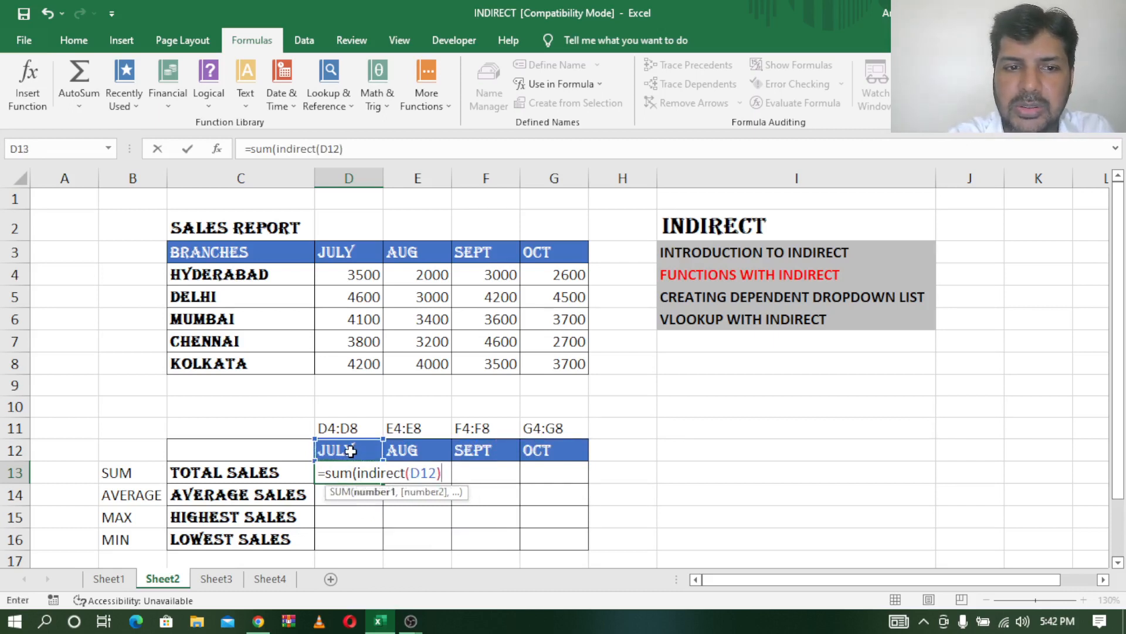
type(")")
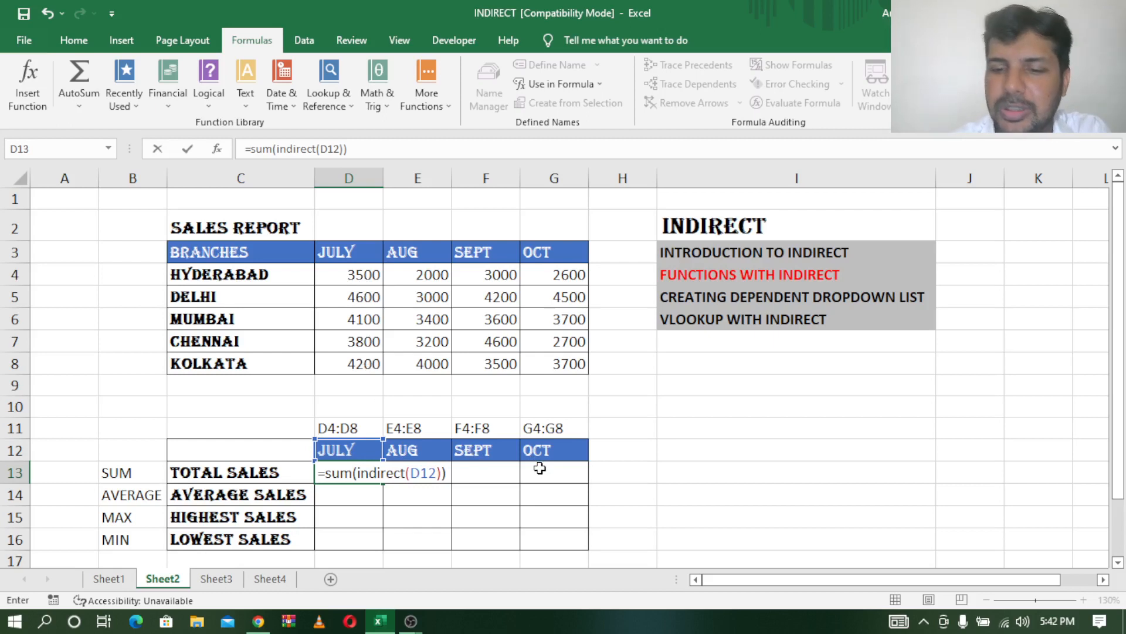
key("Return")
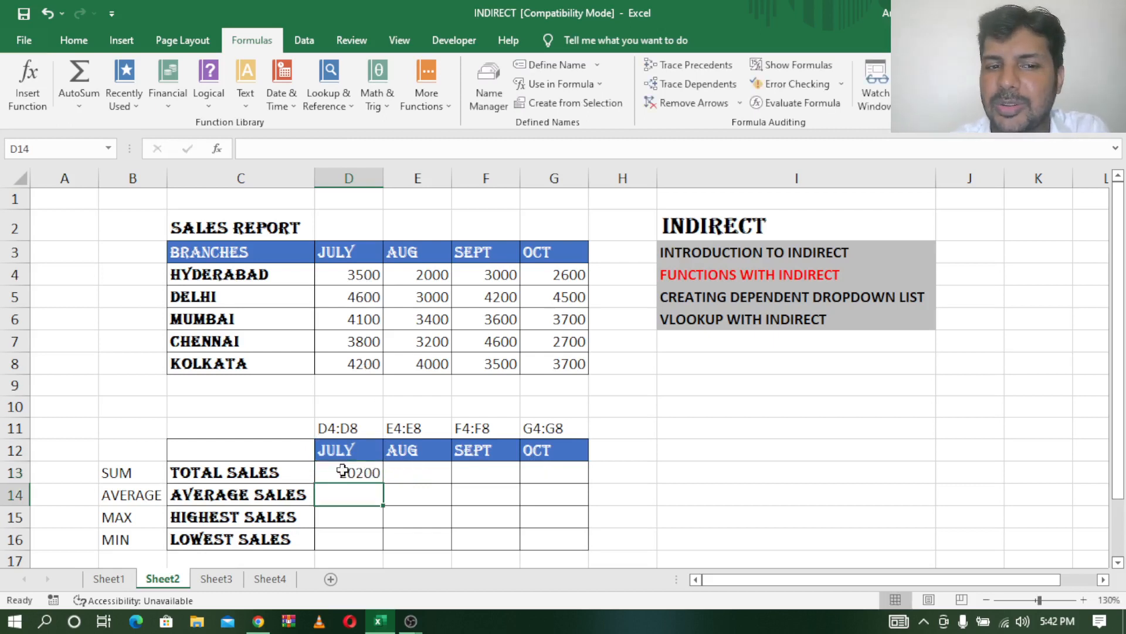
left_click(343, 470)
left_click_drag(383, 483, 584, 494)
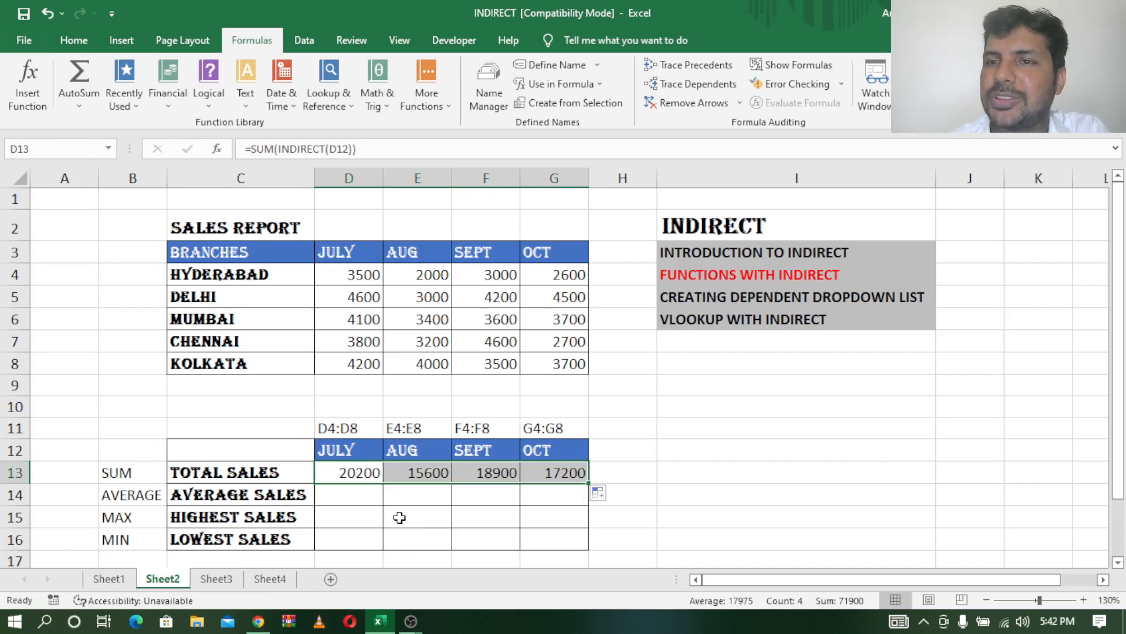
Enter =AVERAGE(INDIRECT(D12)) in cell D14 for July's average sales.
left_click(343, 489)
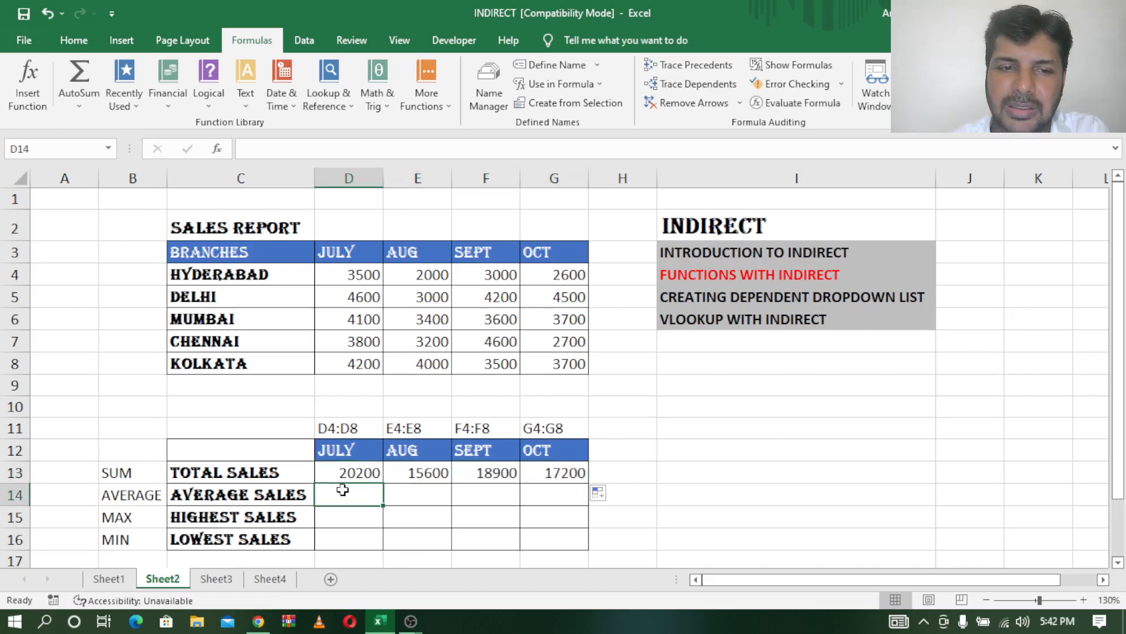
type("=ava")
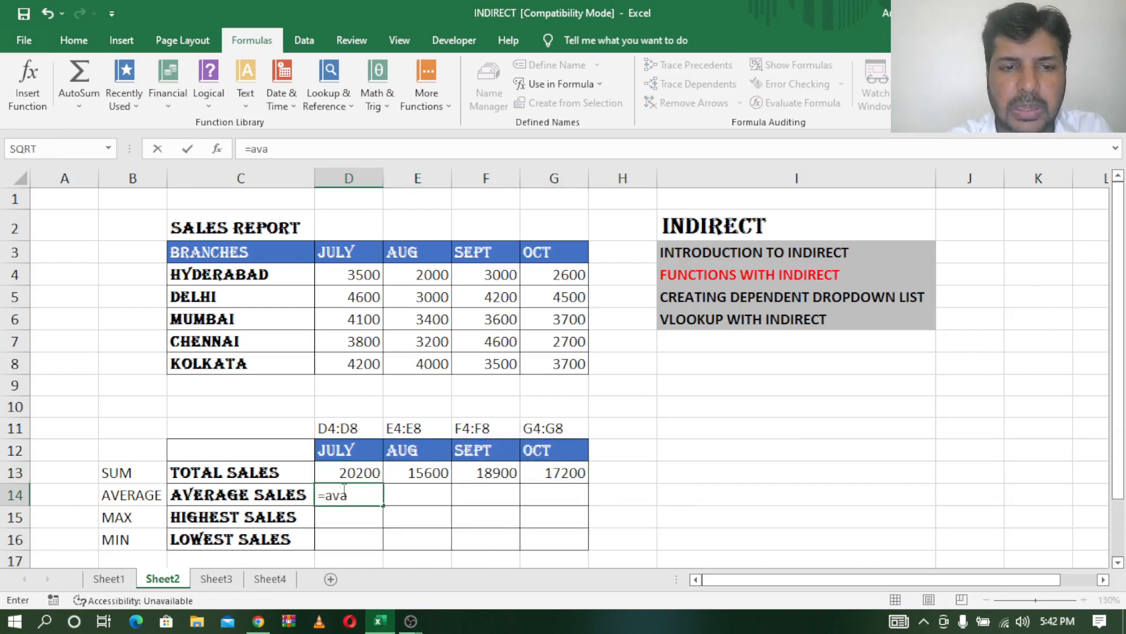
key("BackSpace")
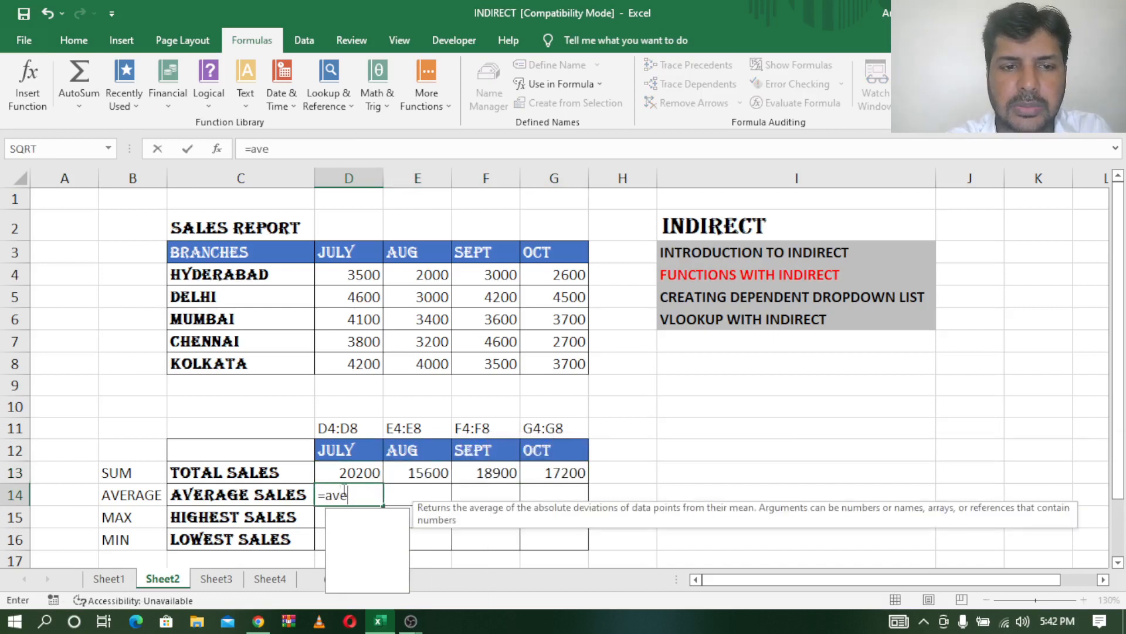
type("erage")
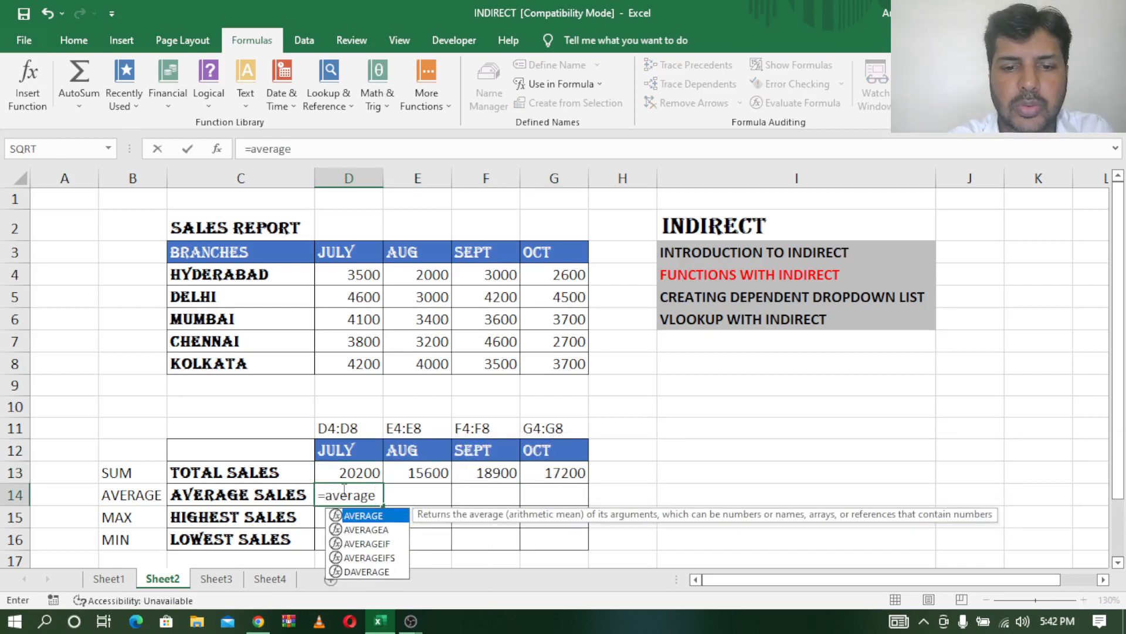
type("(")
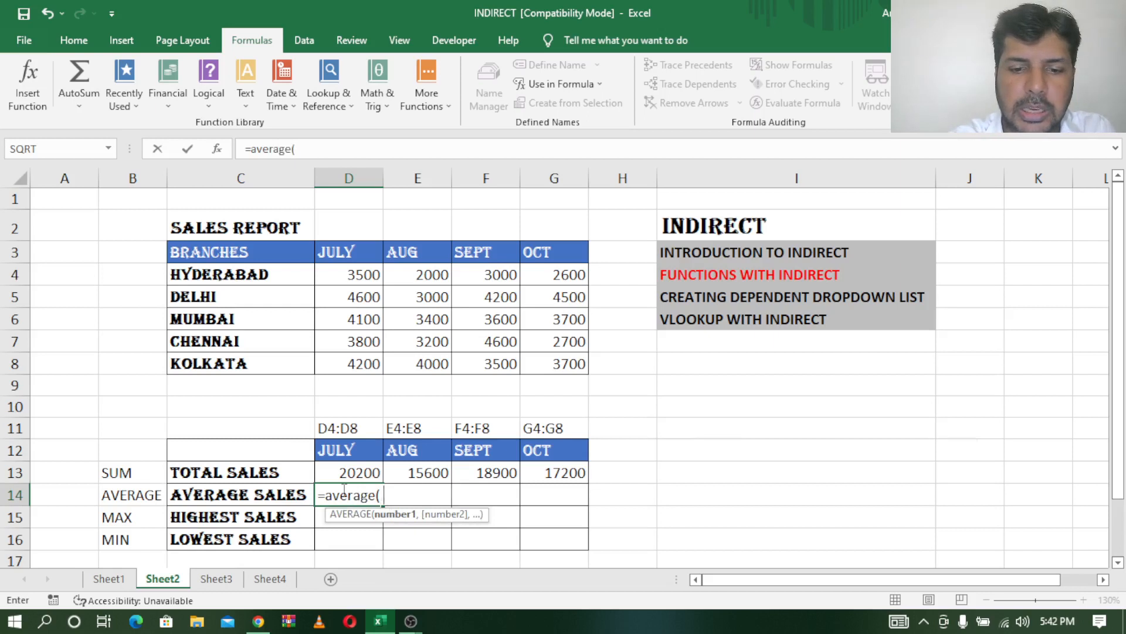
type("in")
key("Down")
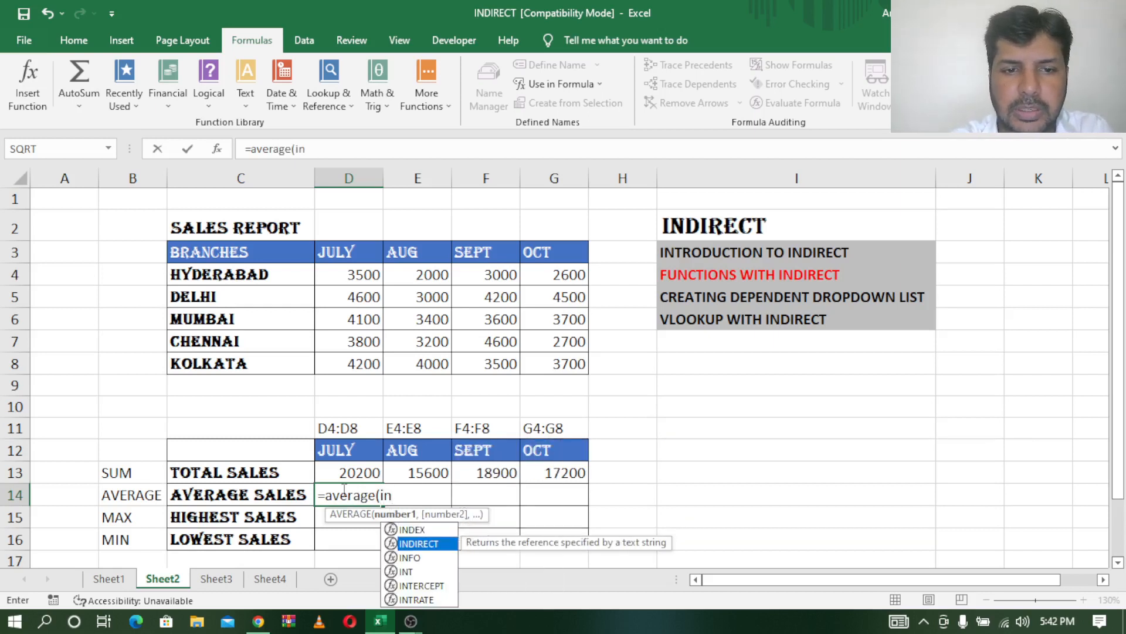
key("Tab")
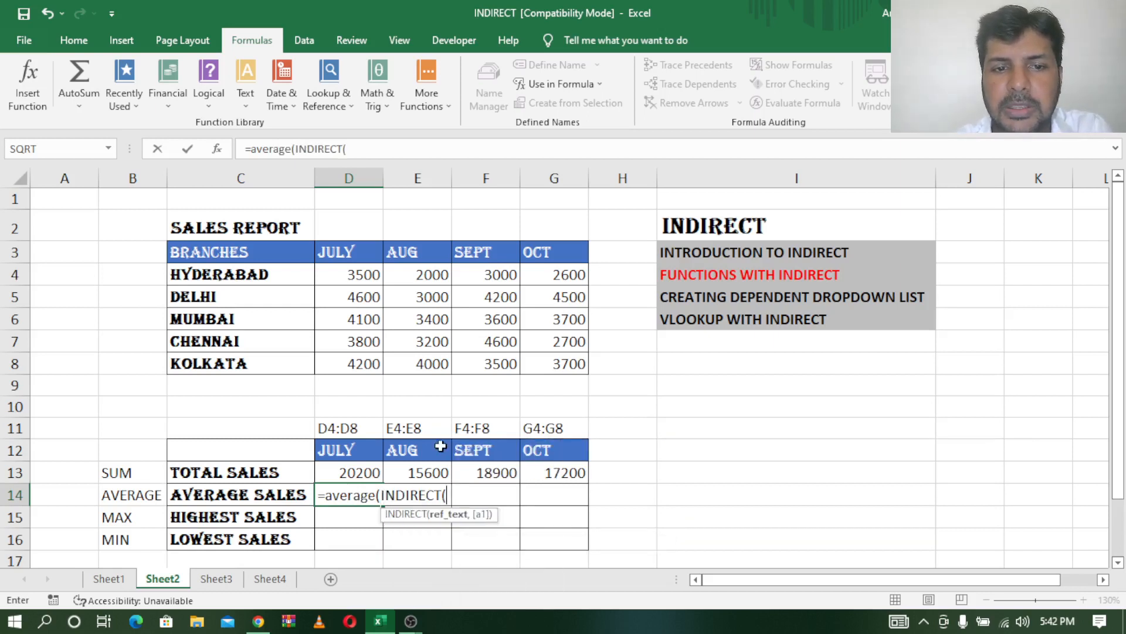
left_click(346, 450)
type("))")
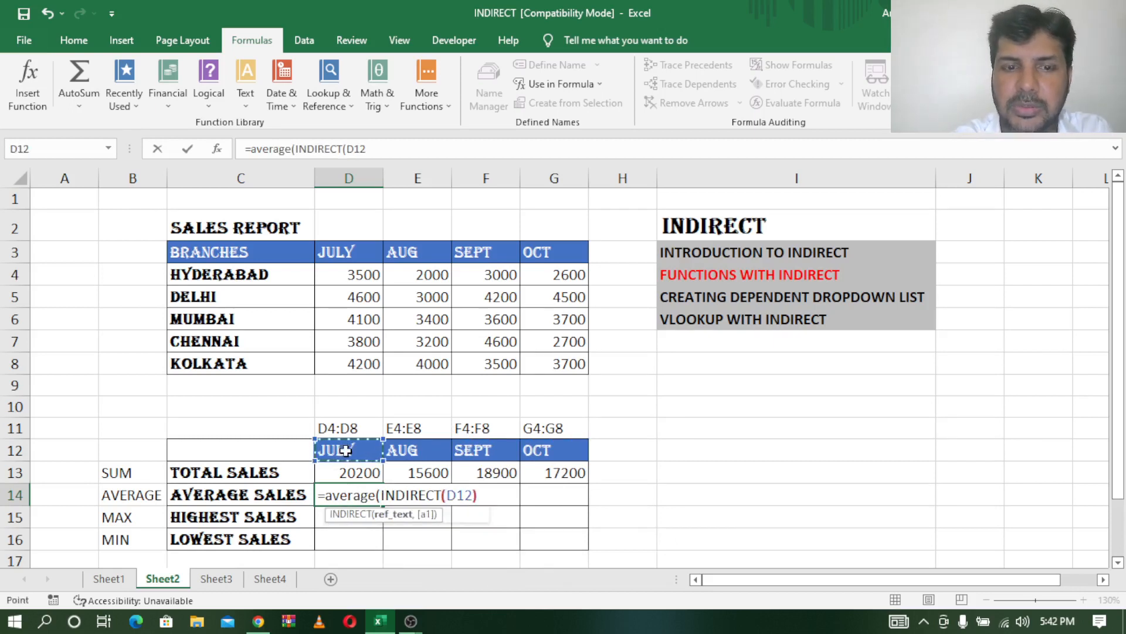
key("Return")
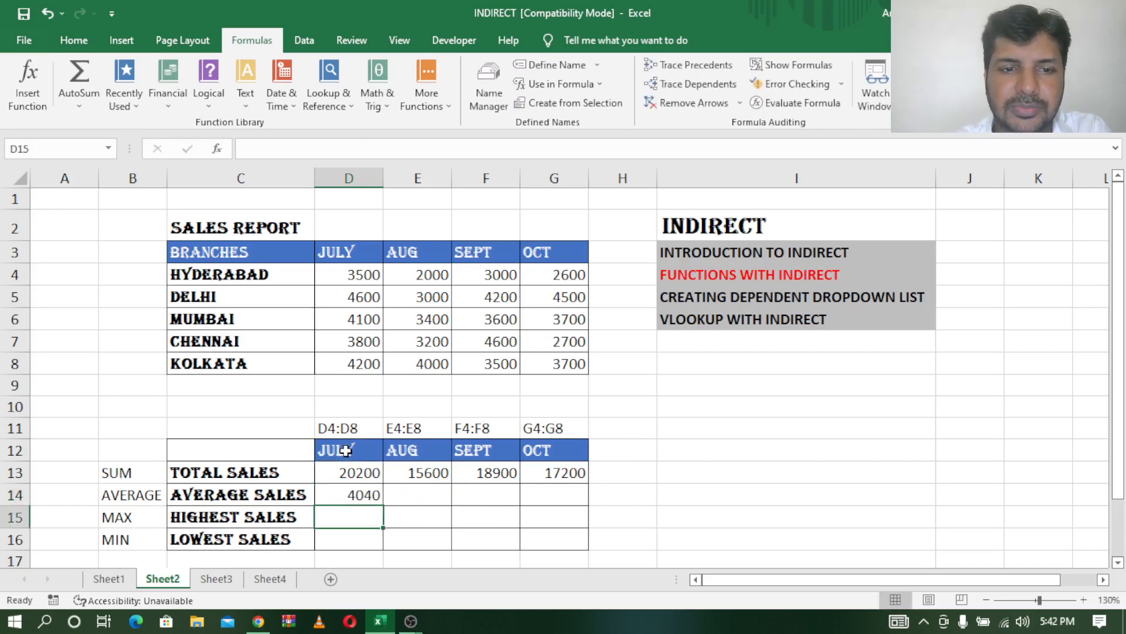
Fill the average formula from D14 across to G14, and enter =MAX(INDIRECT(D12)) in D15 for July's highest sales.
left_click(362, 496)
left_click_drag(383, 503, 588, 511)
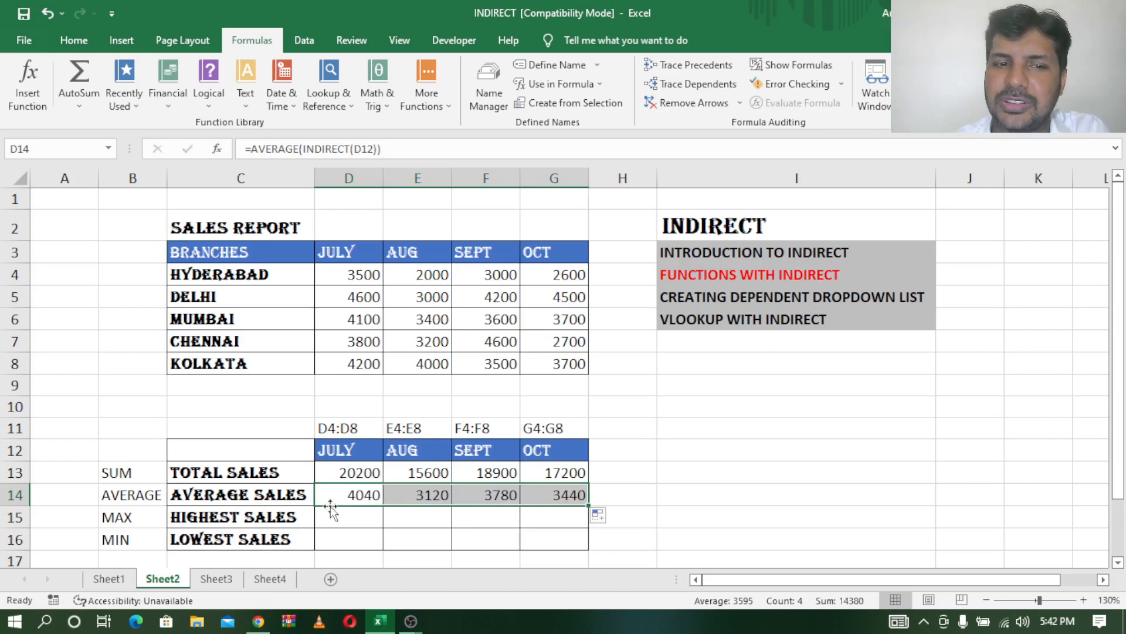
left_click(349, 522)
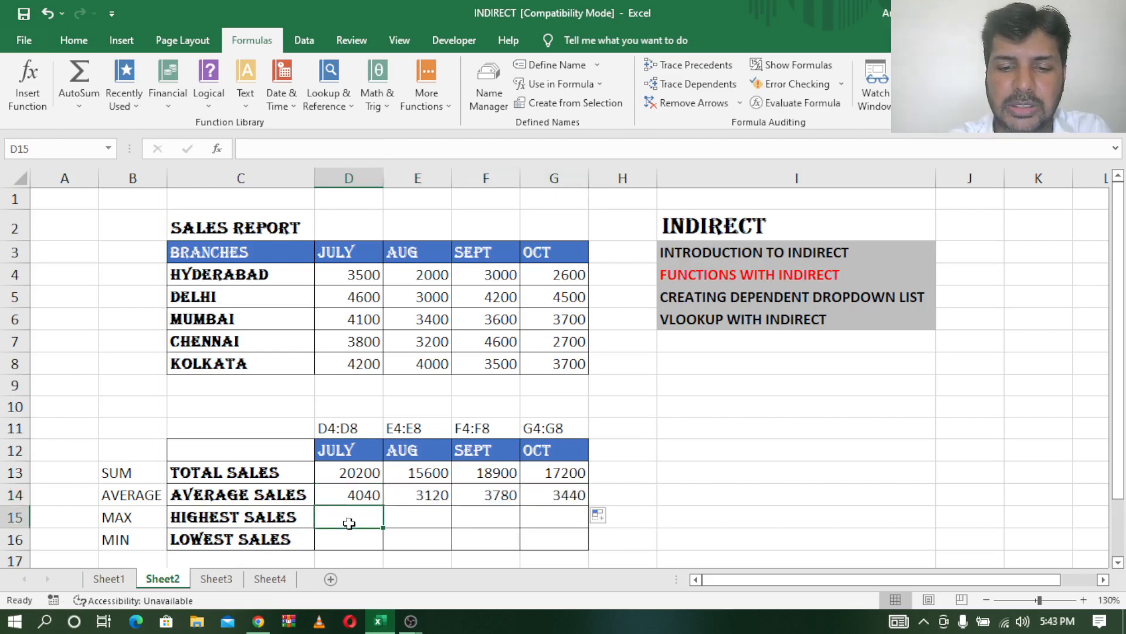
type("=max(")
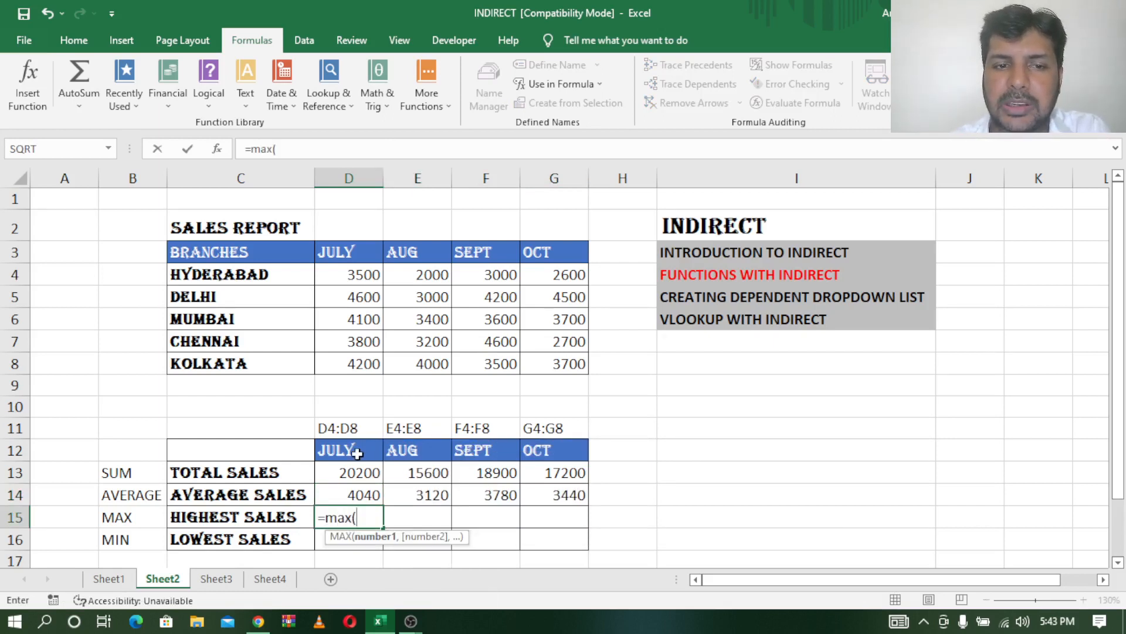
type("indirect")
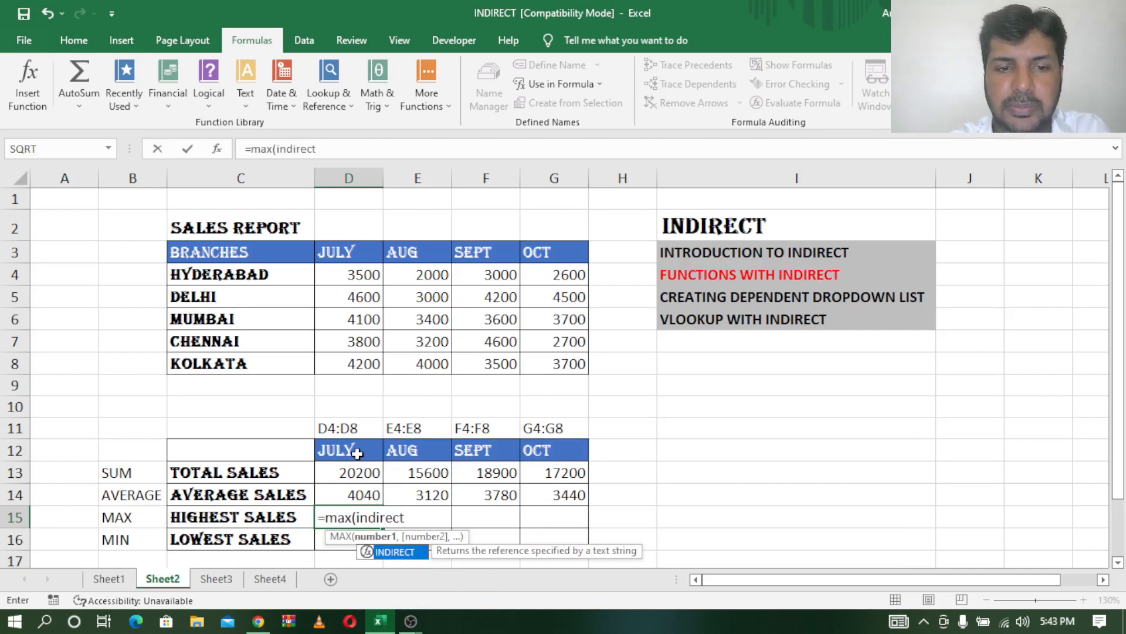
type("(")
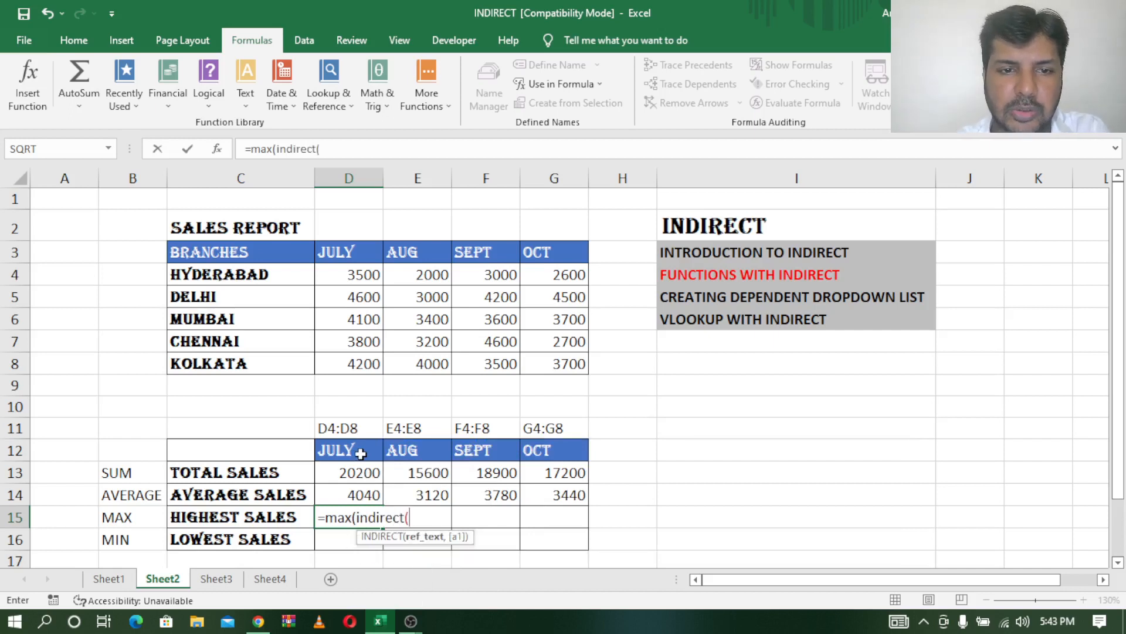
left_click(355, 452)
type(")")
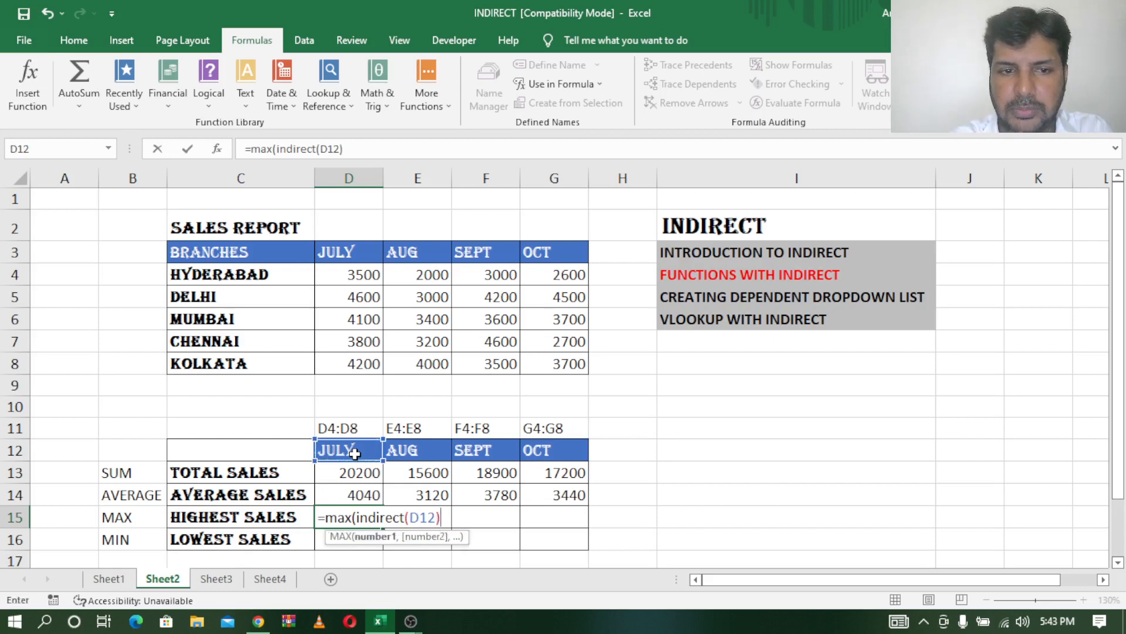
type(")")
key("Return")
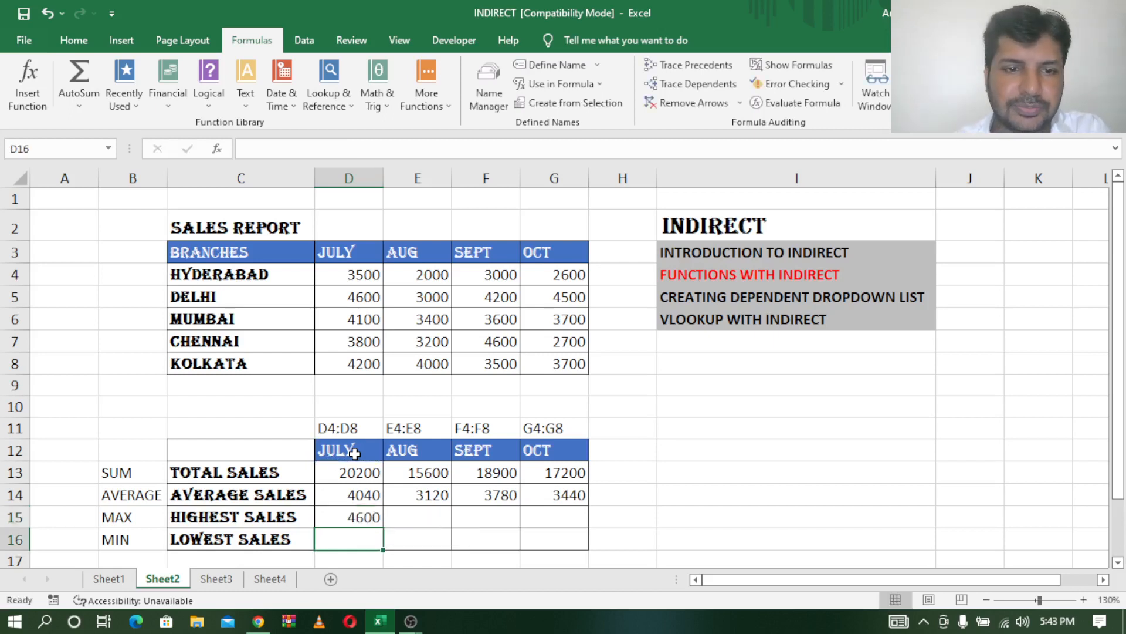
Fill the highest-sales formula from D15 across to G15 and check the results against the monthly figures.
left_click(369, 516)
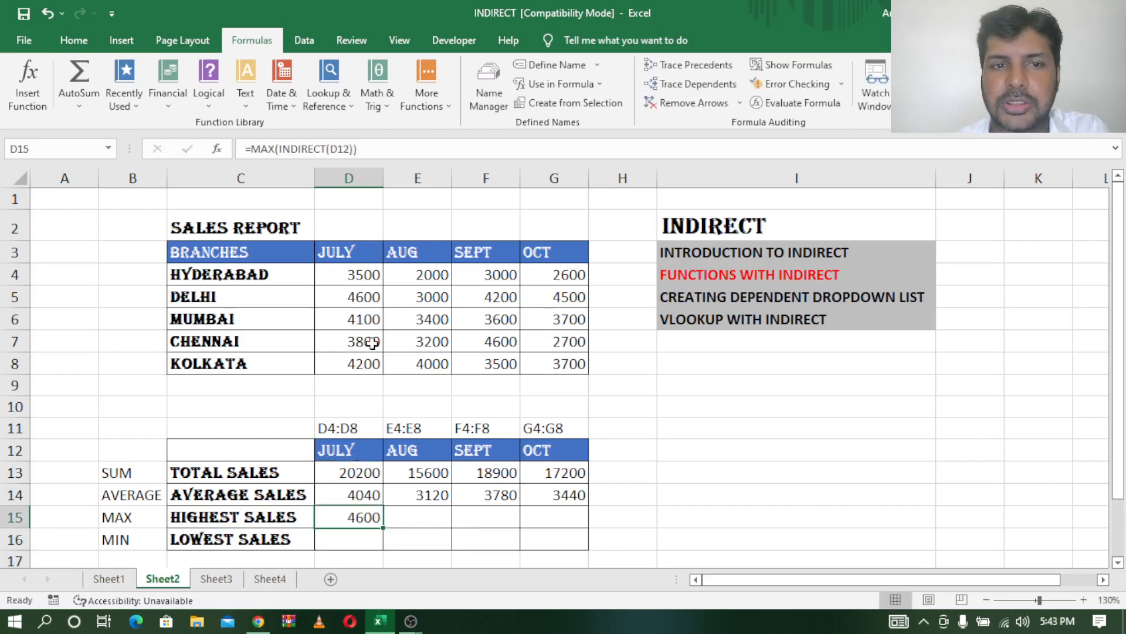
left_click(367, 298)
left_click(358, 519)
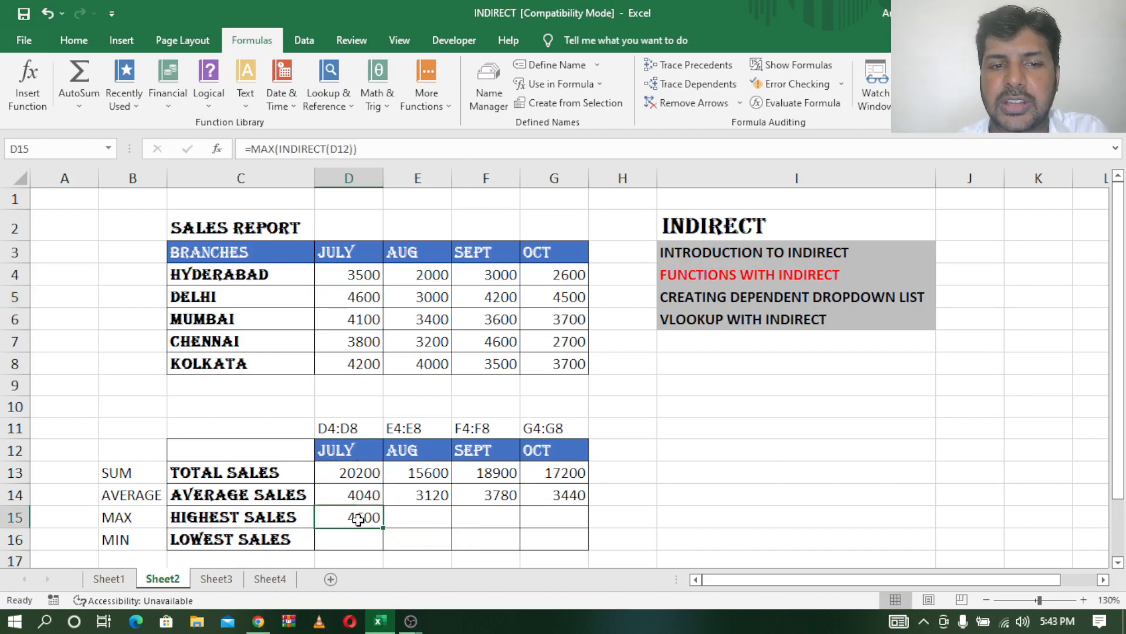
left_click_drag(382, 527, 592, 531)
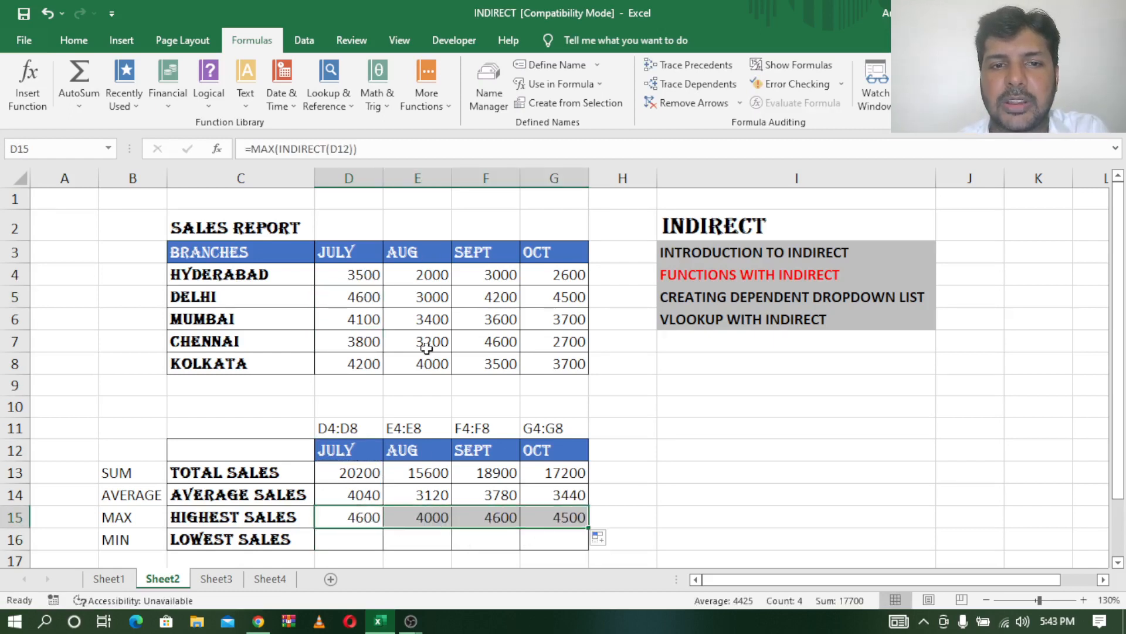
left_click(437, 520)
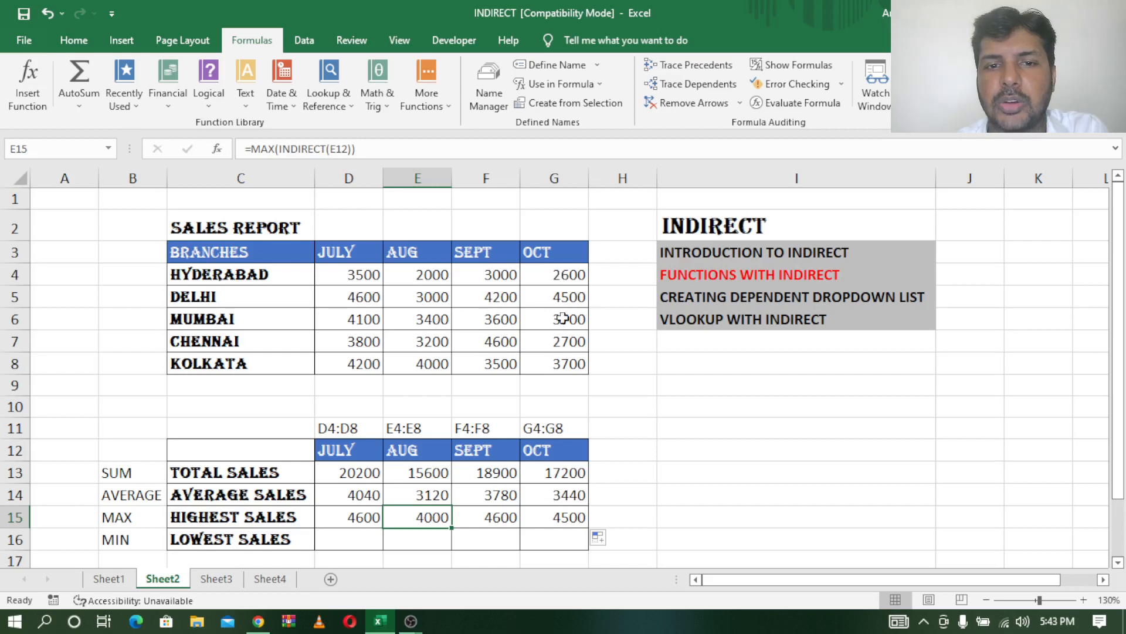
left_click(569, 511)
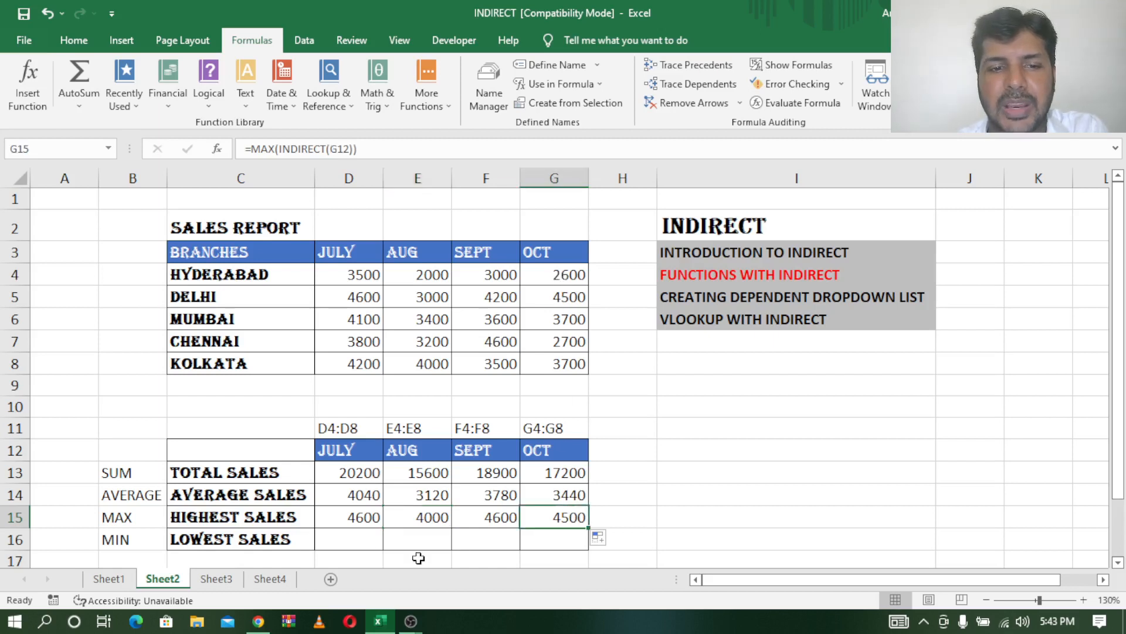
Enter =MIN(INDIRECT(D12)) in cell D16 for July's lowest sales.
left_click(365, 540)
type("mi")
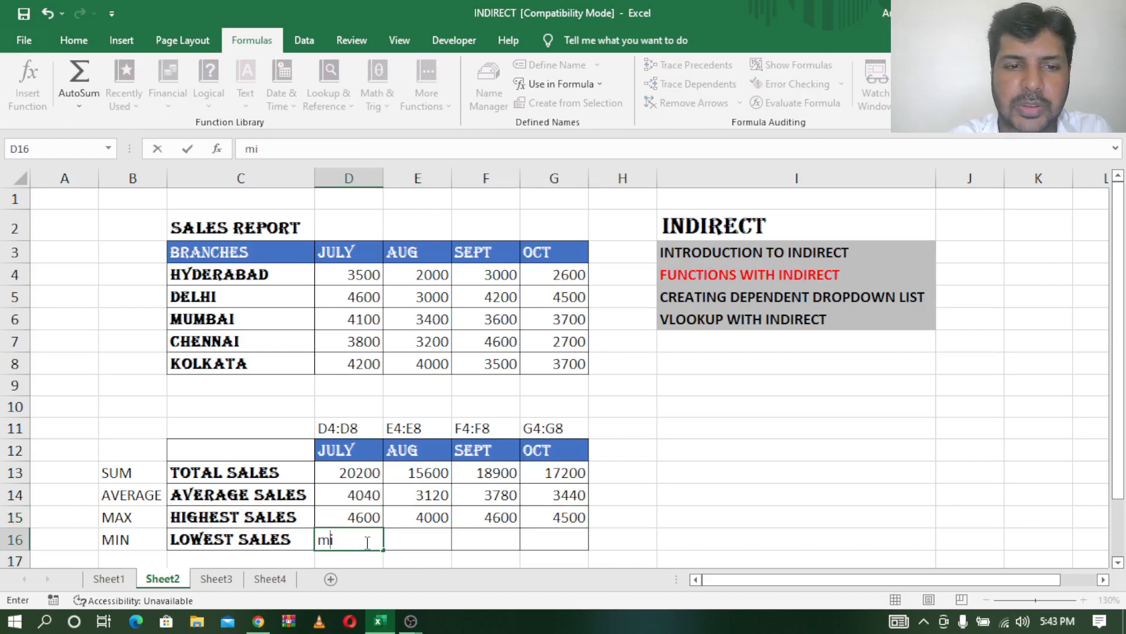
key("BackSpace")
key("BackSpace")
type("=min")
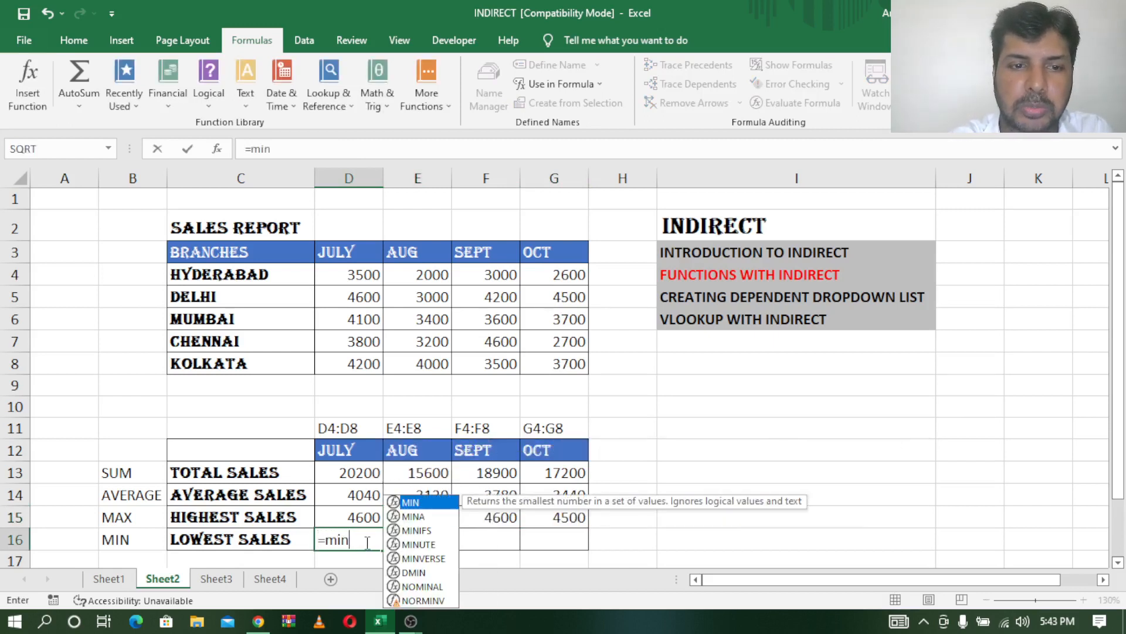
type("(")
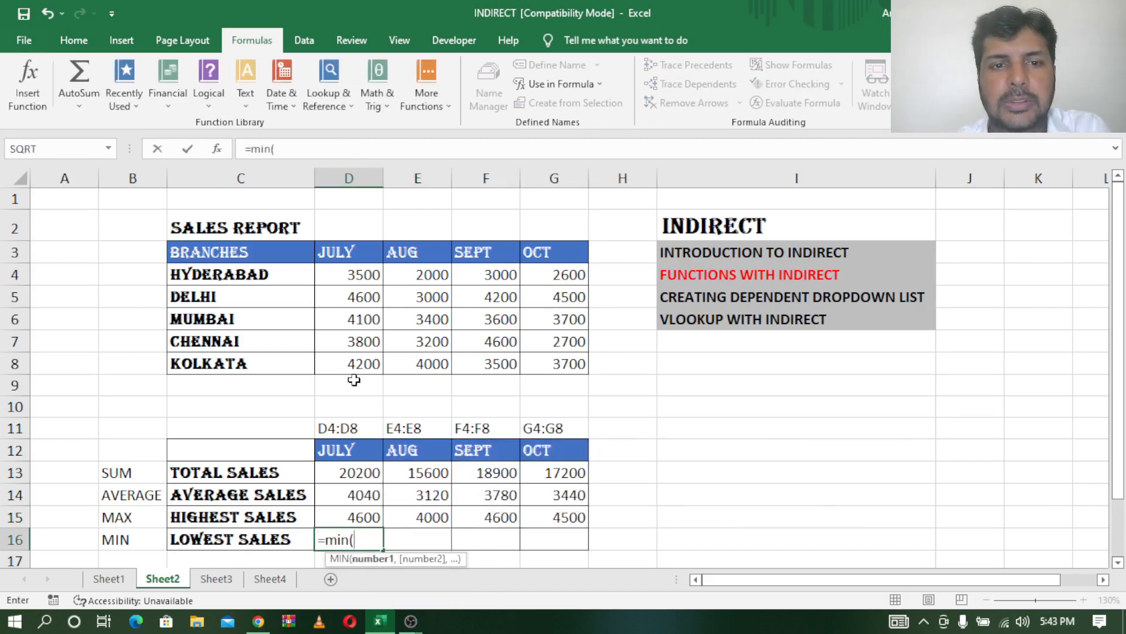
type("in")
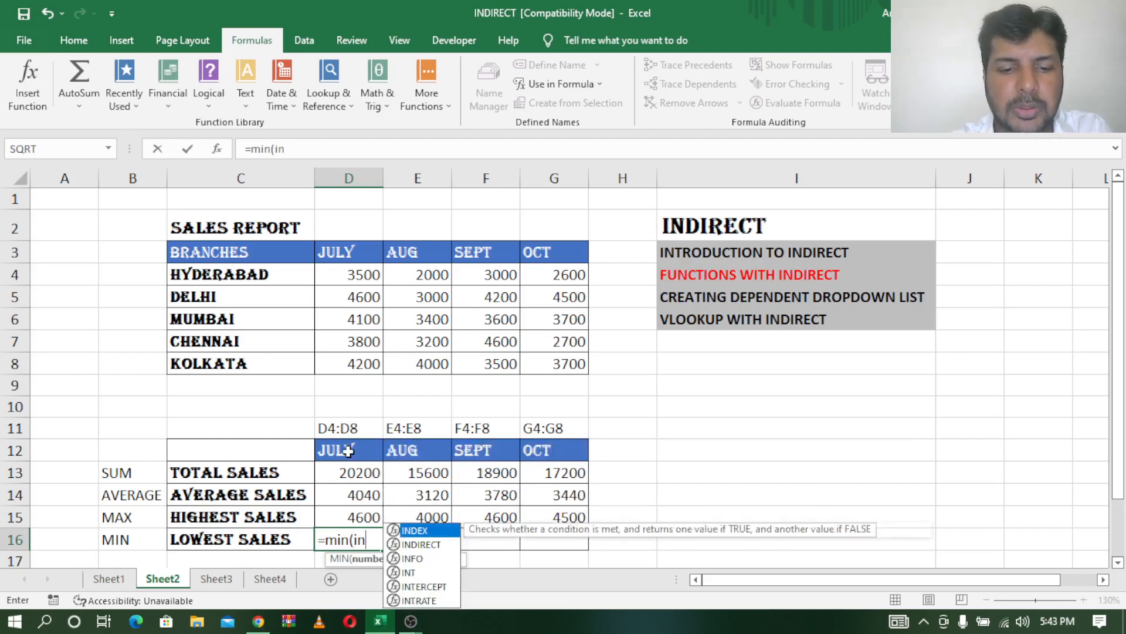
type("direct")
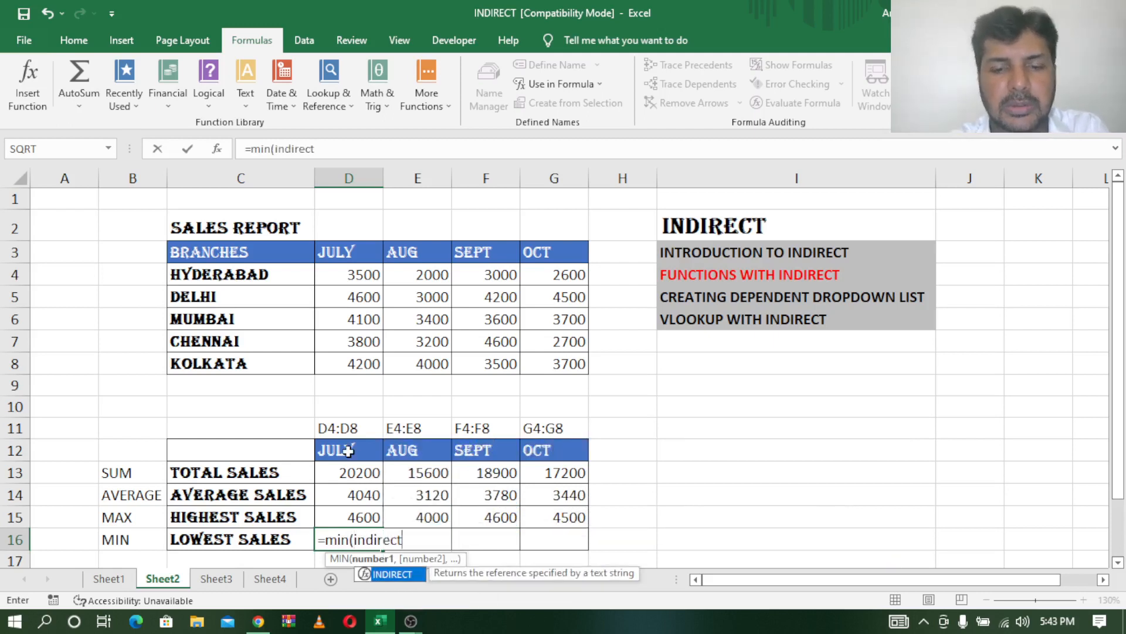
type("(")
left_click(349, 450)
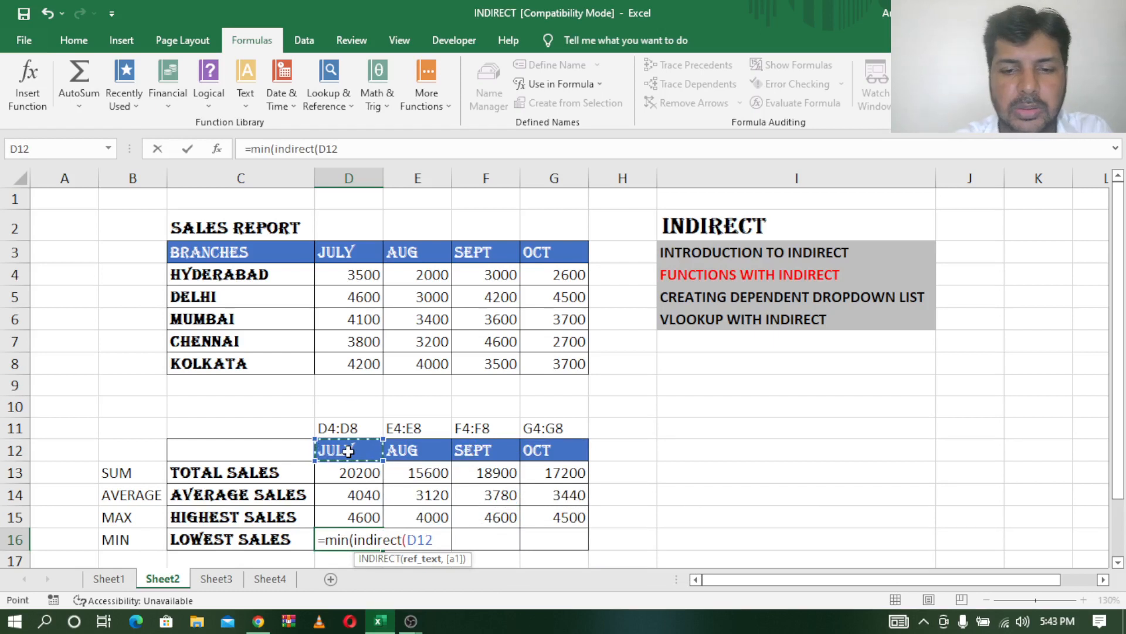
type("))")
key("Return")
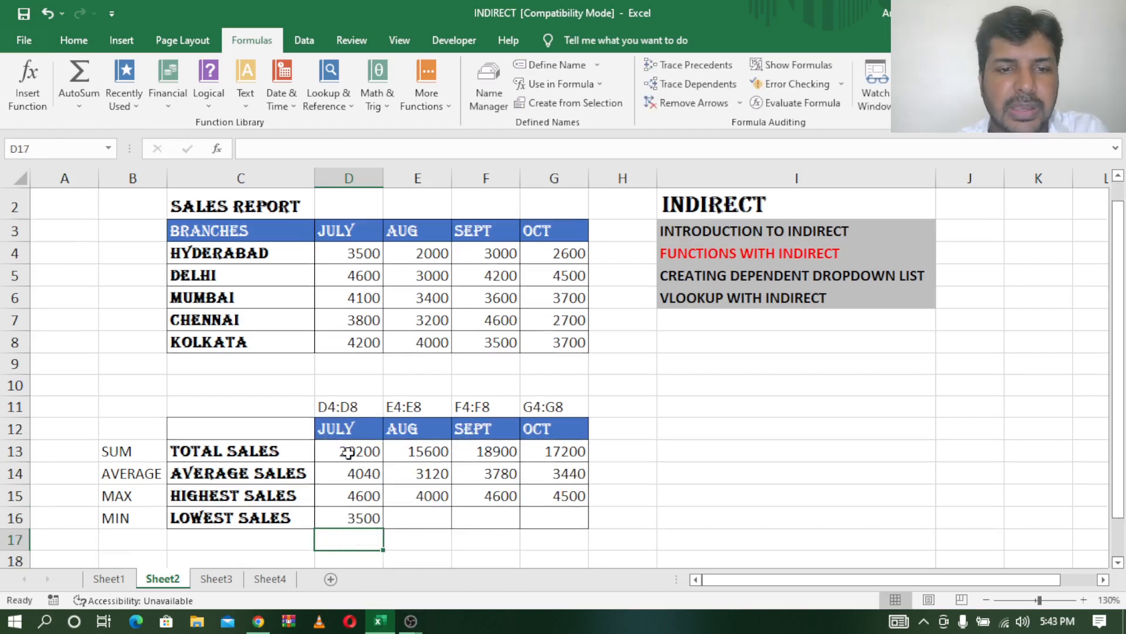
Fill the lowest-sales formula from D16 across to G16.
left_click(368, 524)
left_click_drag(382, 528, 586, 525)
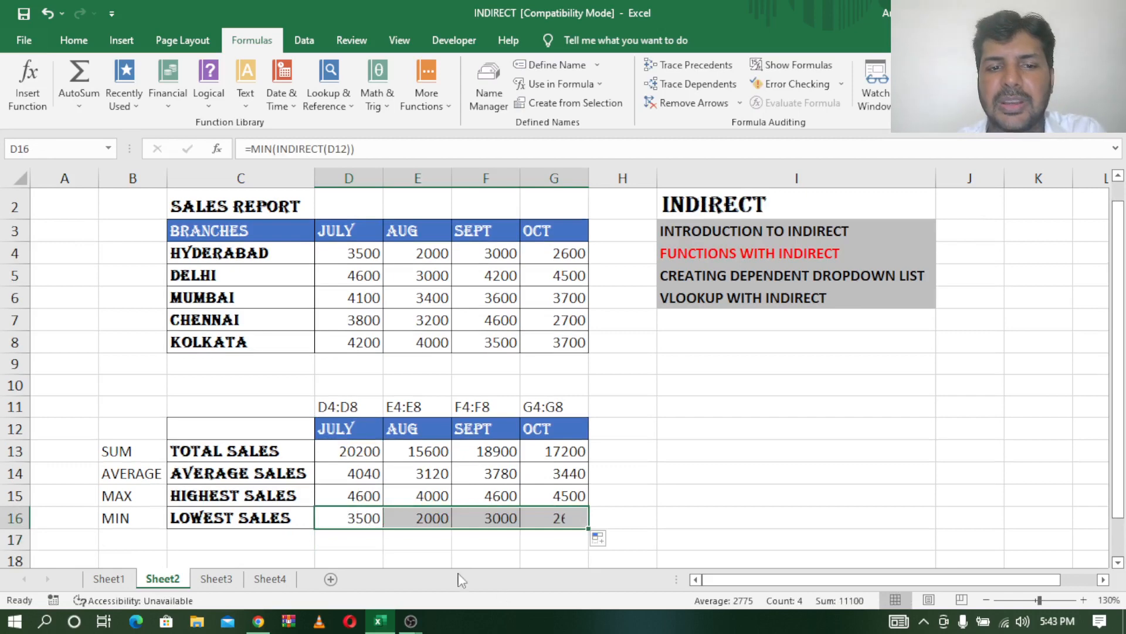
left_click(723, 446)
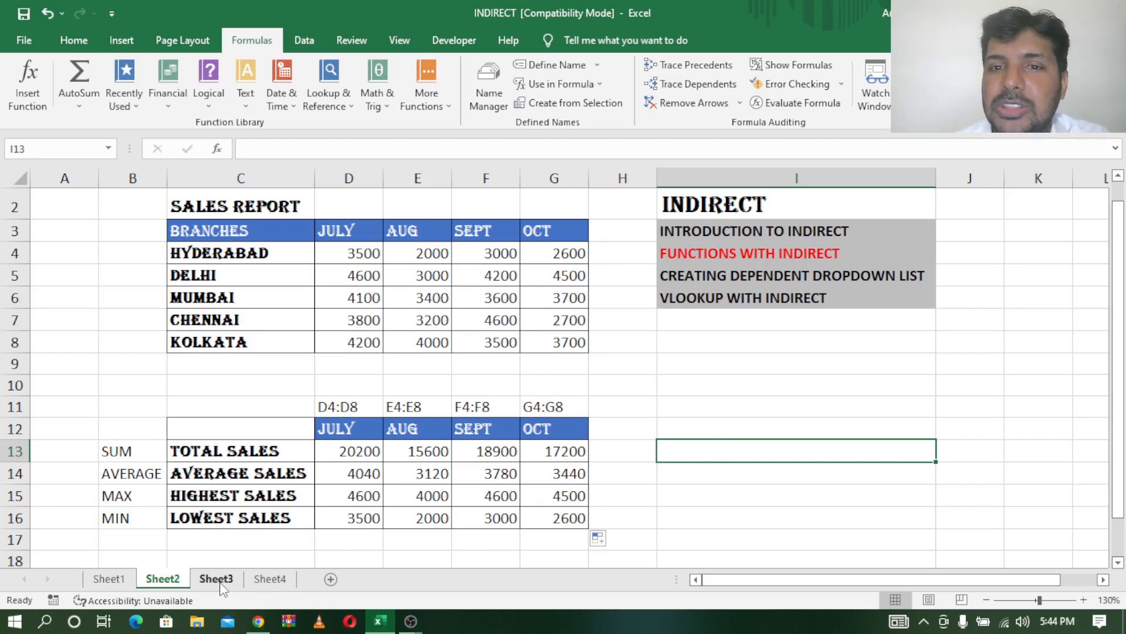
Switch to Sheet3 for the dependent dropdown list topic.
left_click(693, 281)
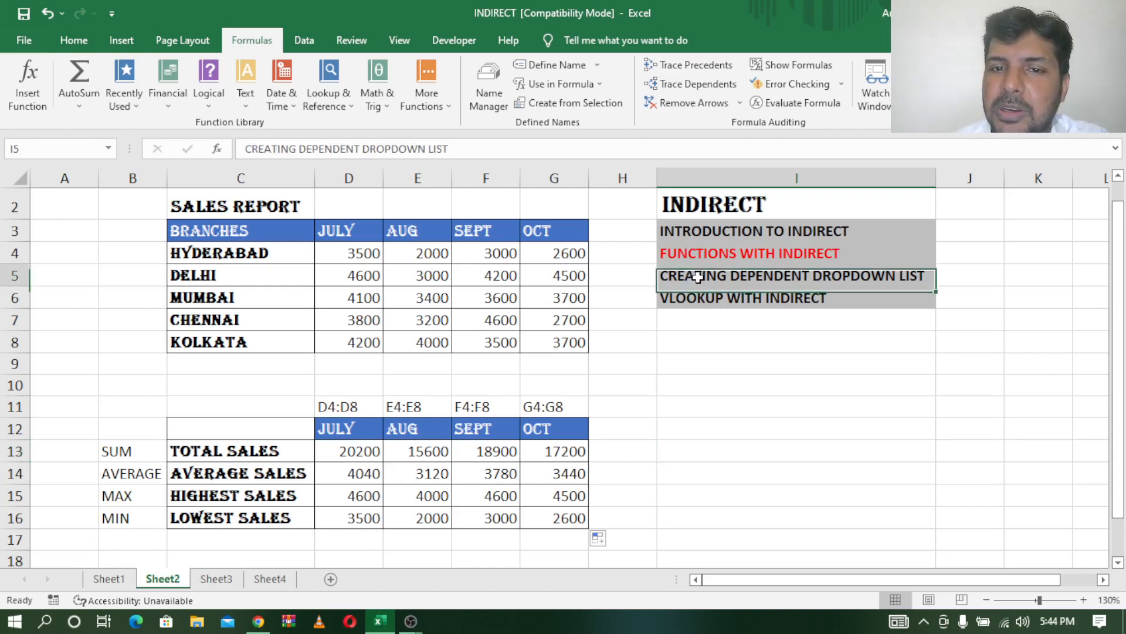
left_click(223, 587)
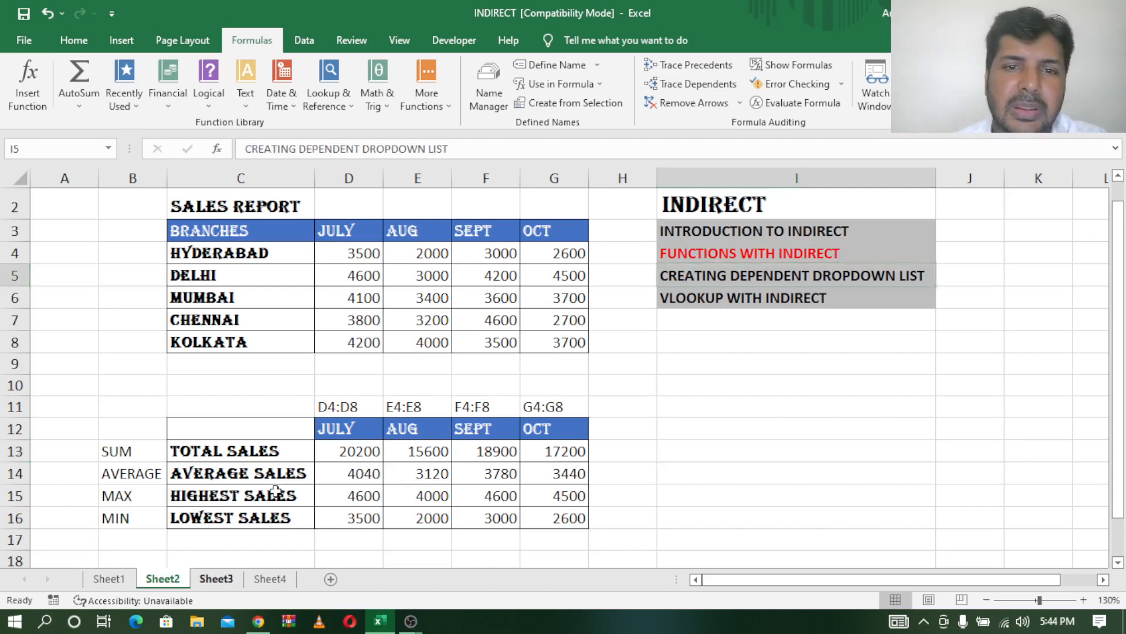
left_click(532, 379)
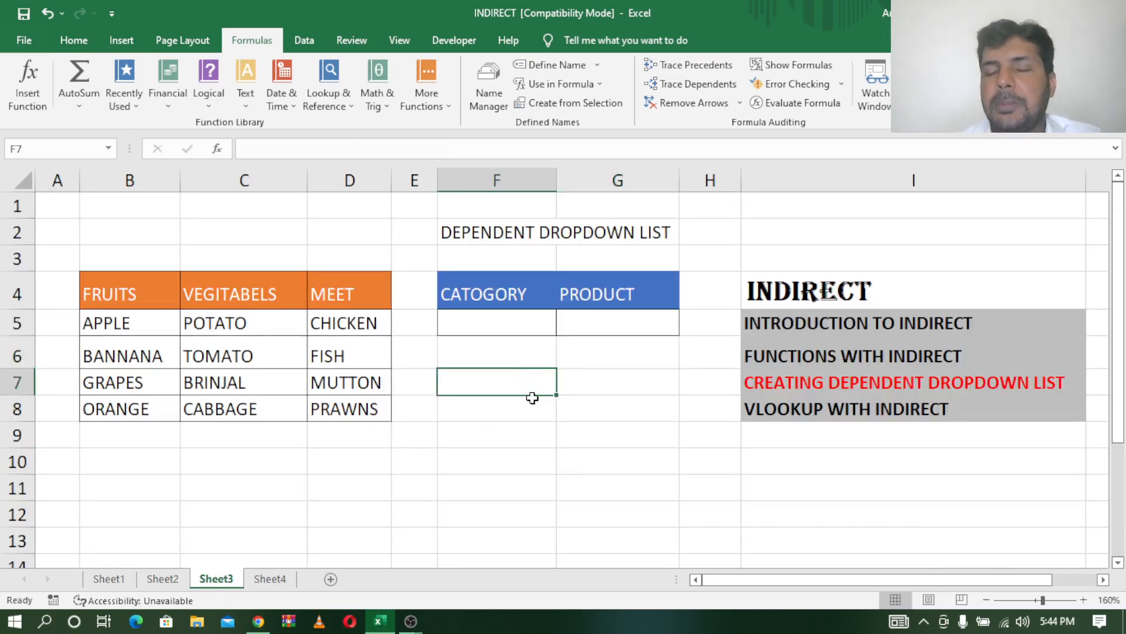
Examine the CATOGORY and PRODUCT input cells and the FRUITS, VEGITABELS and MEET headers of the source table.
left_click(510, 322)
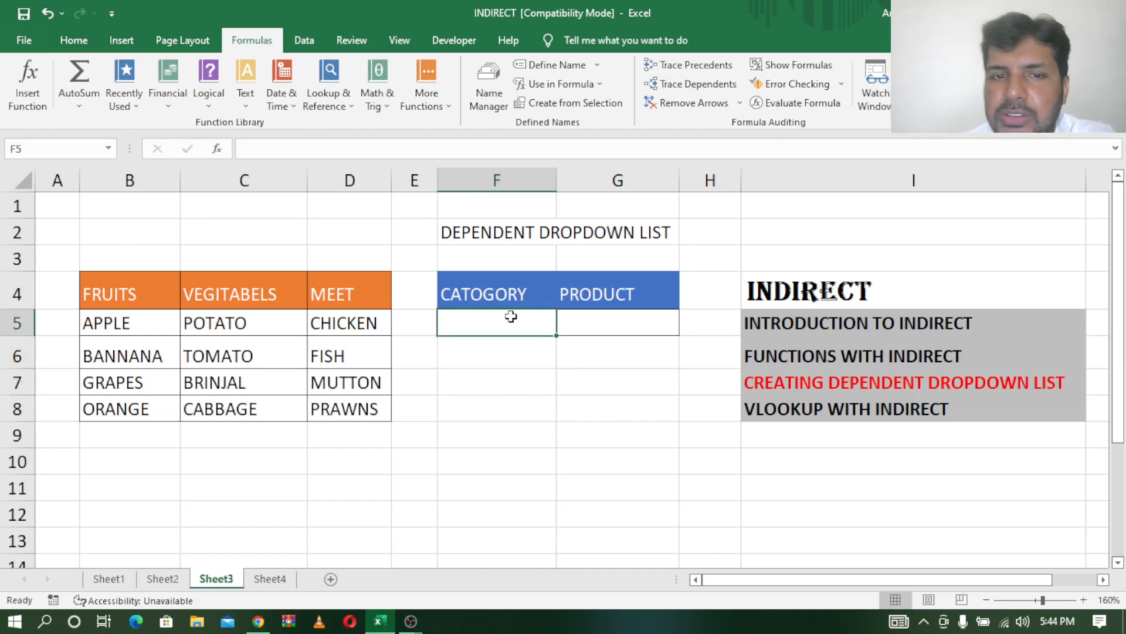
left_click(542, 283)
left_click(600, 293)
left_click_drag(519, 294, 579, 295)
left_click(71, 40)
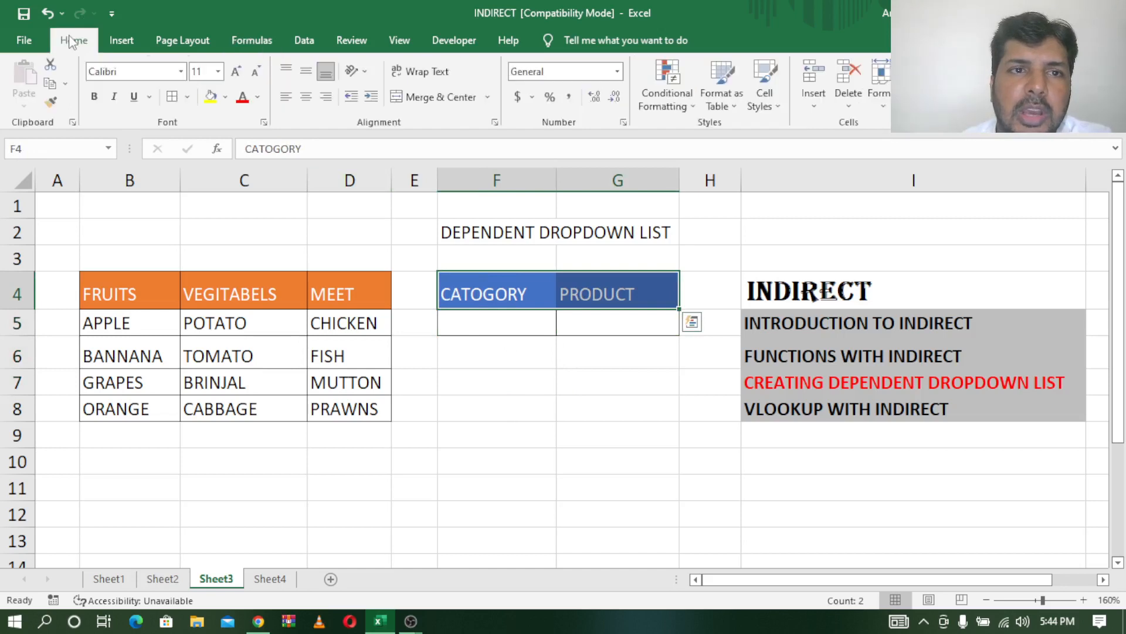
left_click(496, 340)
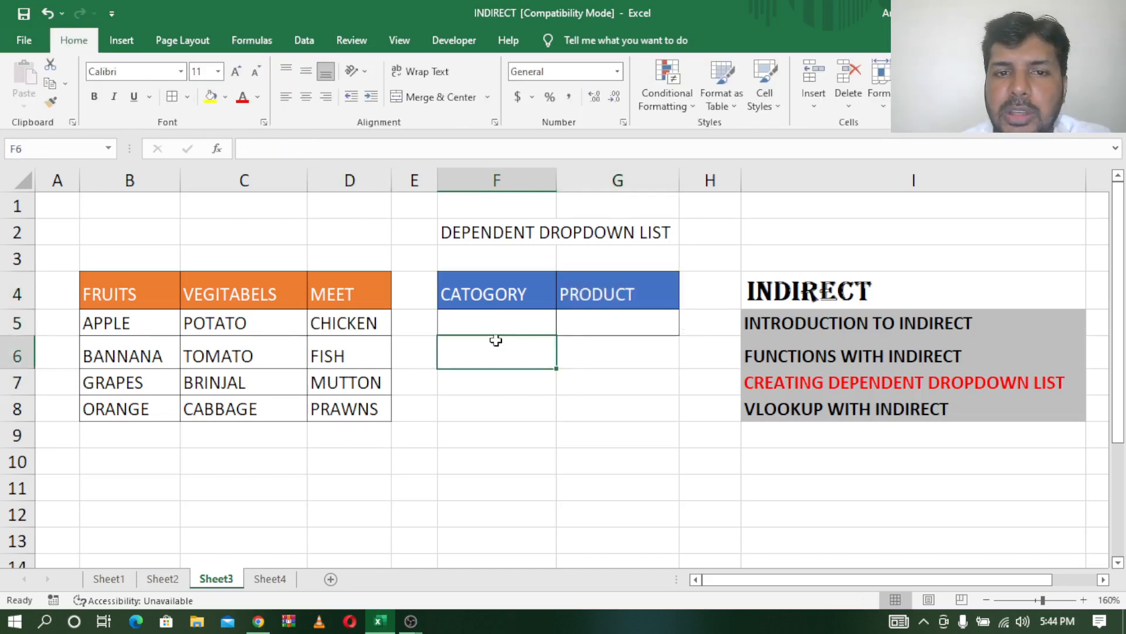
left_click(497, 327)
left_click(121, 284)
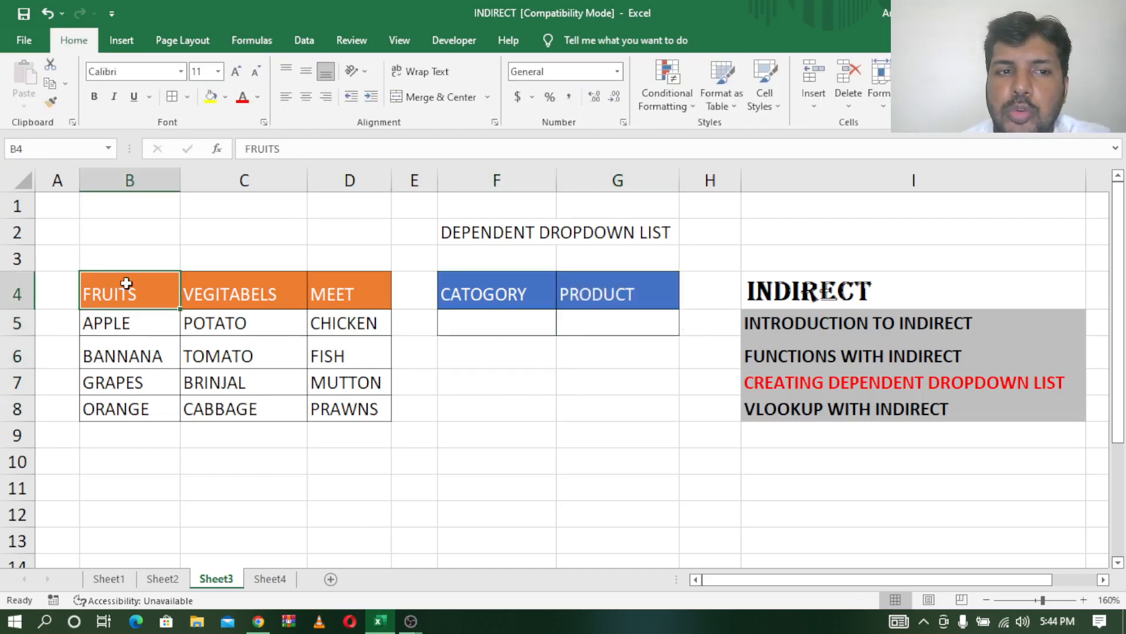
left_click(212, 284)
left_click(335, 296)
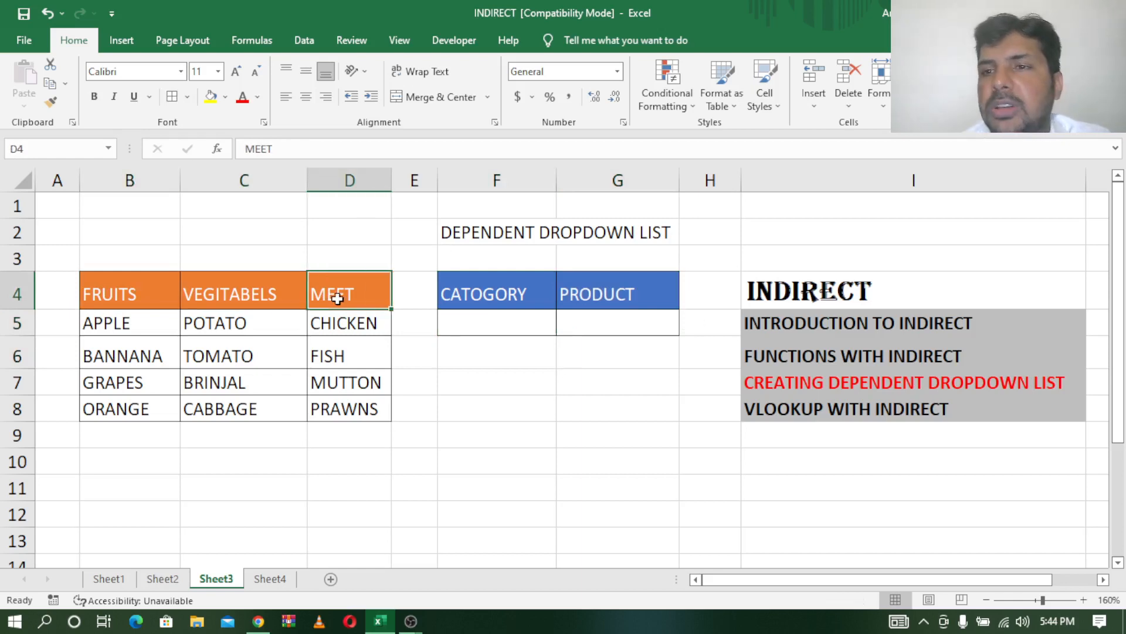
Add a list data validation to category cell F5 with the source =$B$4:$D$4.
left_click(478, 330)
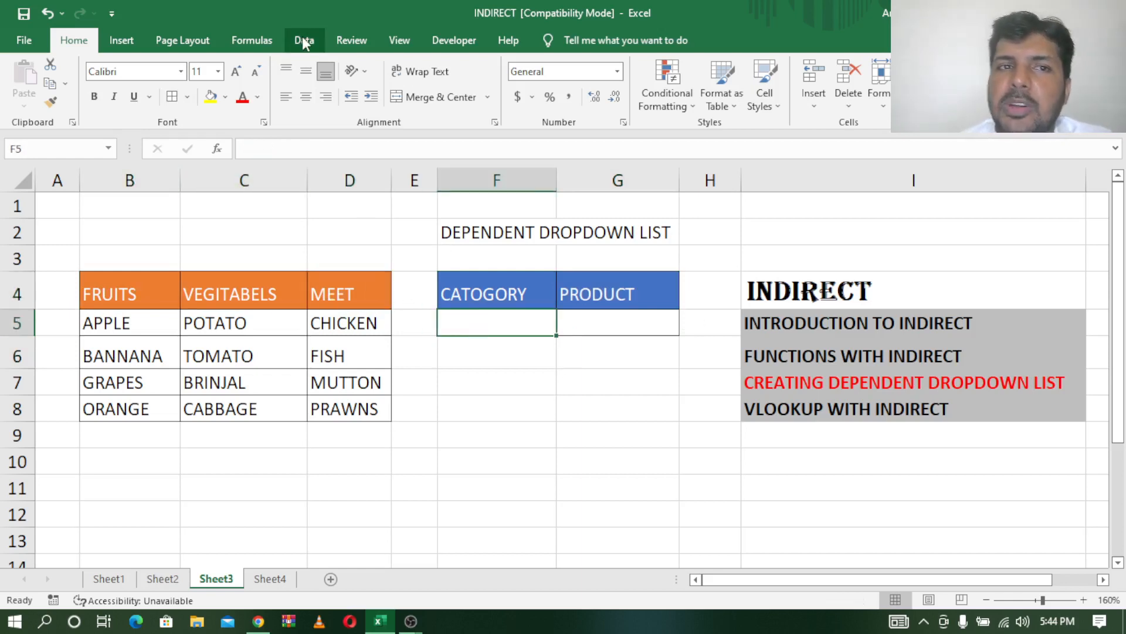
left_click(303, 42)
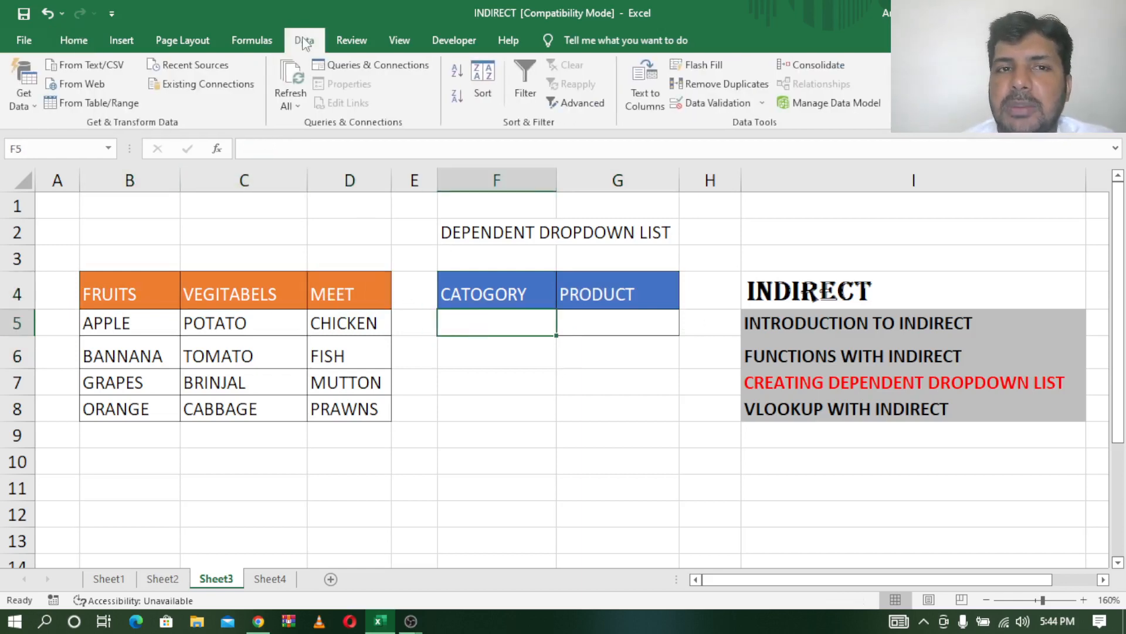
left_click(704, 104)
left_click(813, 234)
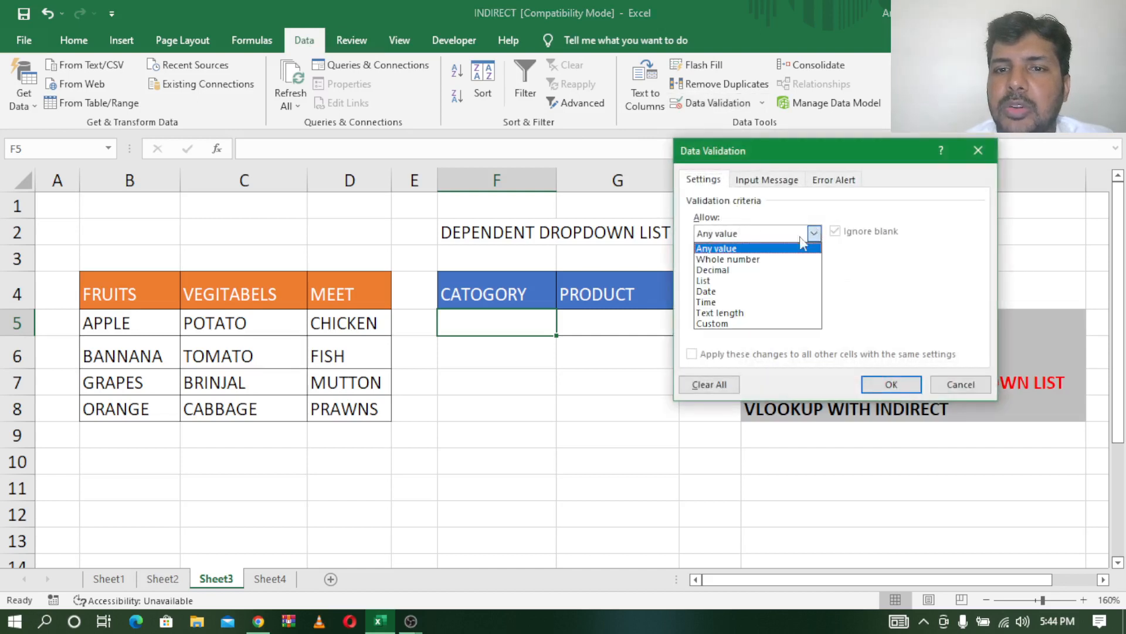
left_click(744, 281)
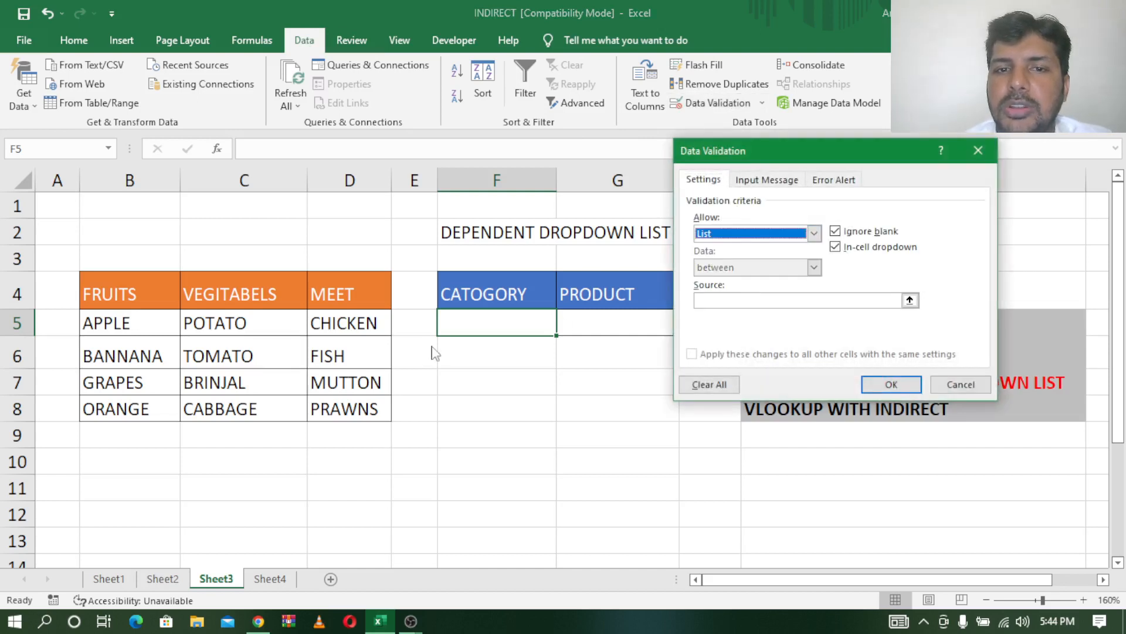
left_click(910, 300)
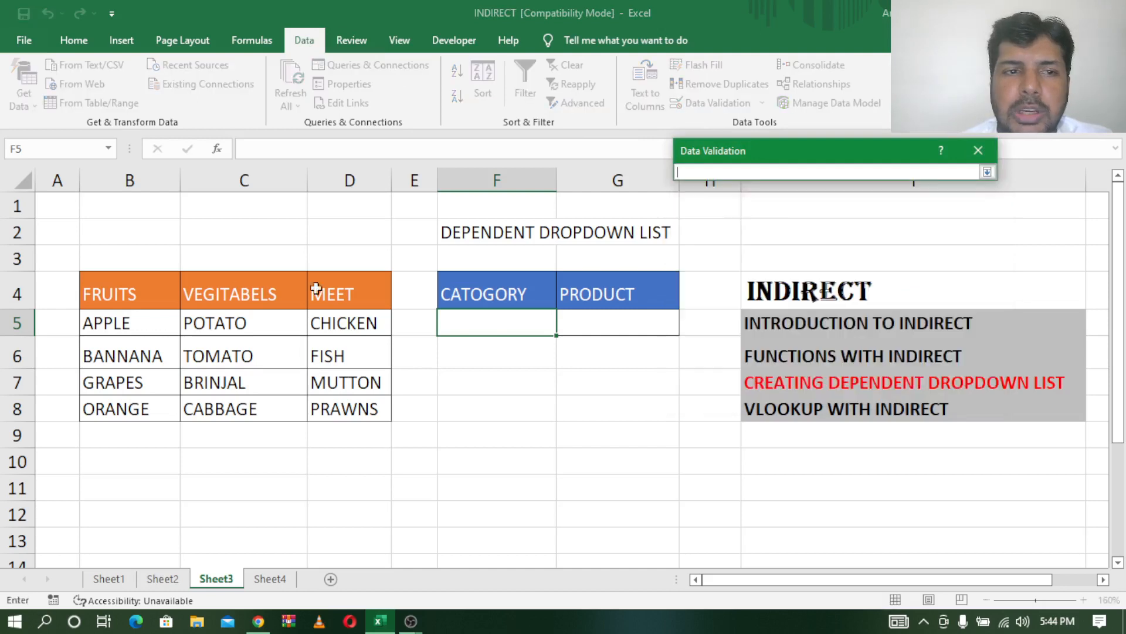
left_click_drag(120, 292, 351, 292)
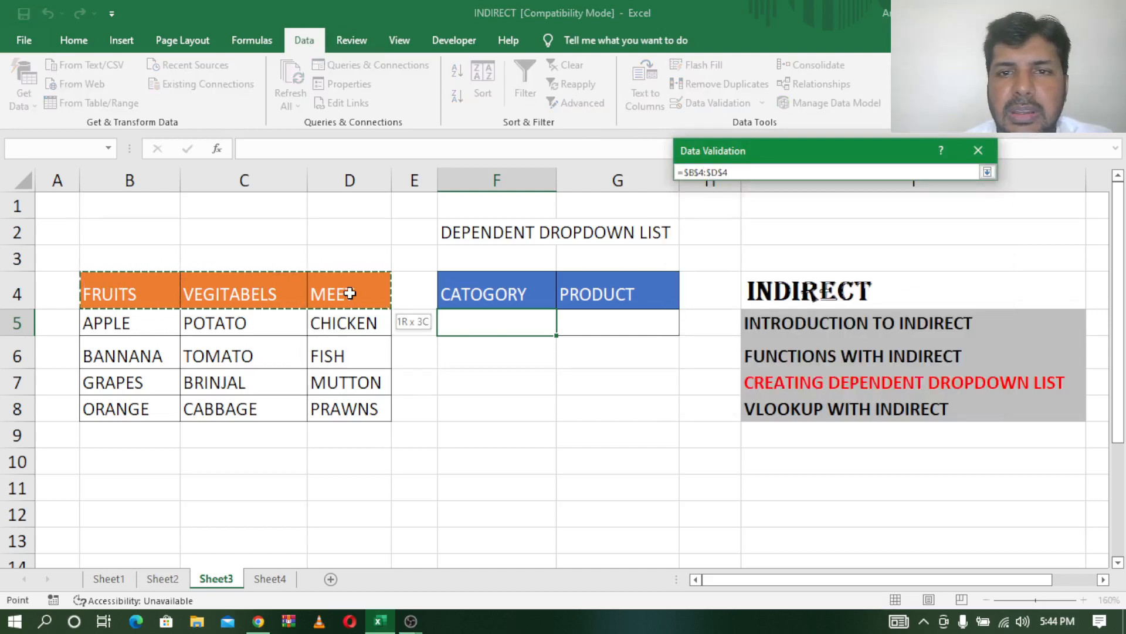
left_click(987, 172)
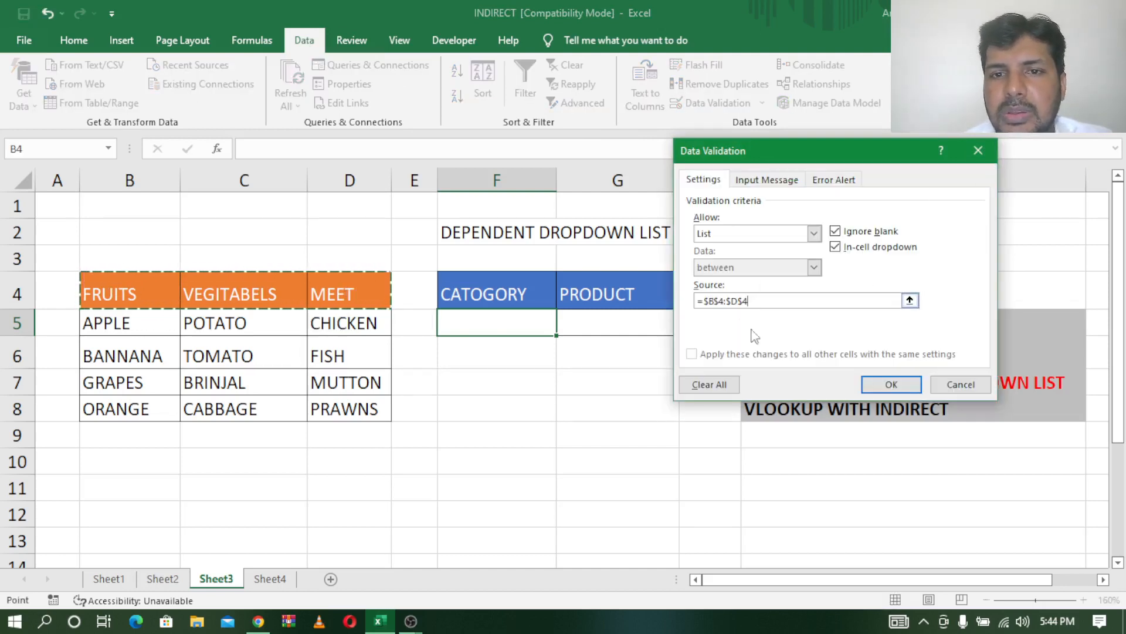
left_click(887, 384)
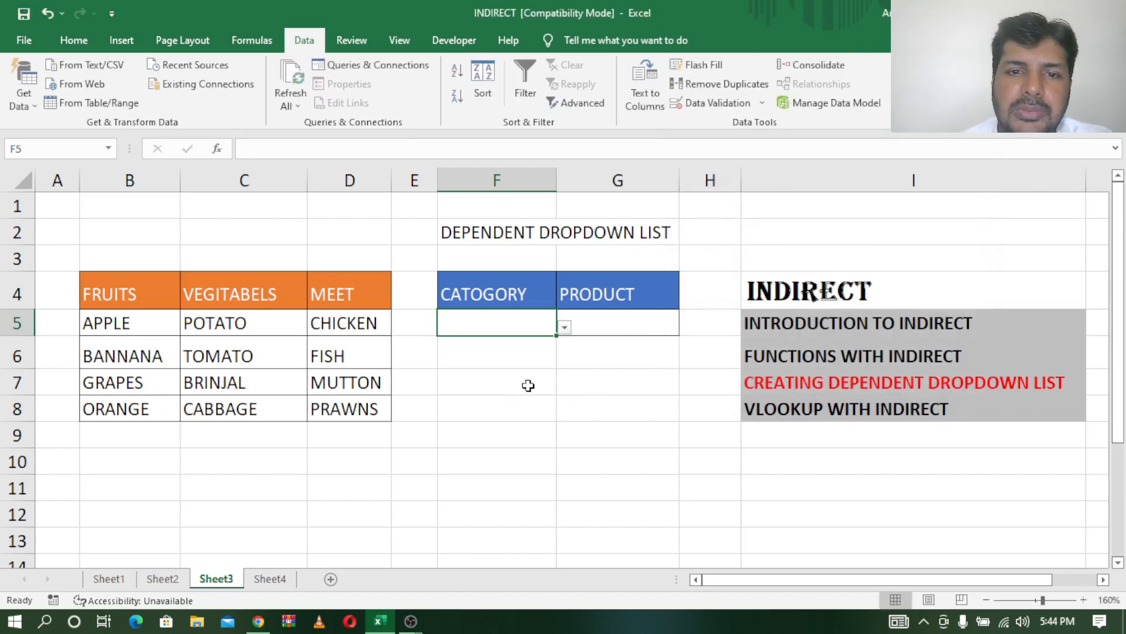
Test the category dropdown in F5 with FRUITS, VEGITABELS and MEET, and review the matching products in D5:D8.
left_click(564, 328)
left_click(506, 346)
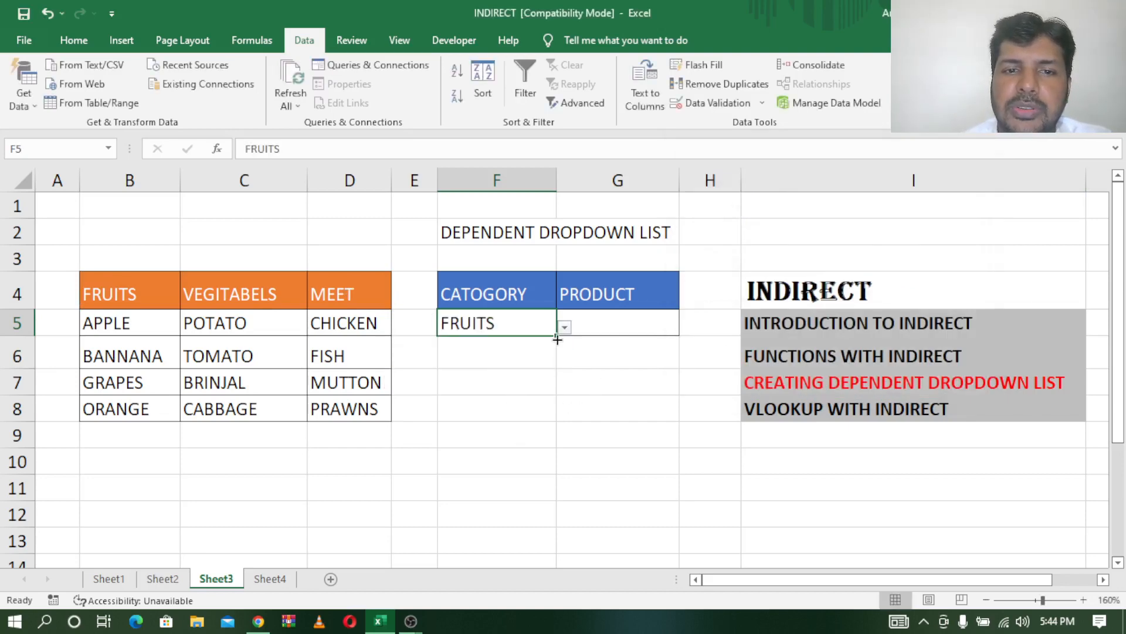
left_click(564, 328)
left_click(506, 347)
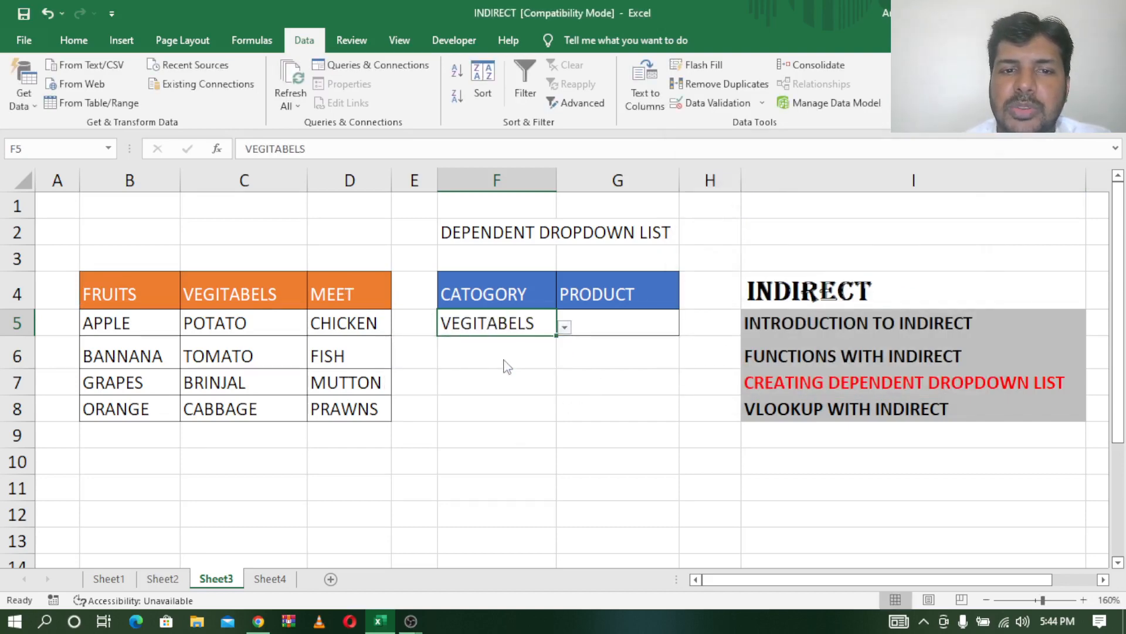
left_click(565, 328)
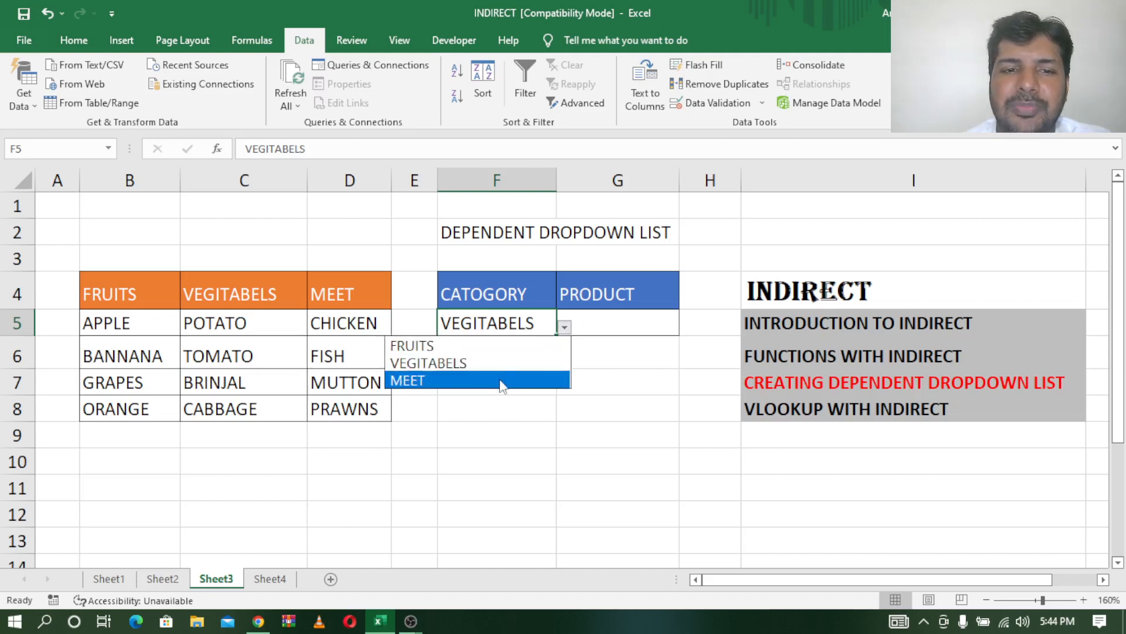
left_click(505, 381)
left_click(481, 416)
left_click(508, 320)
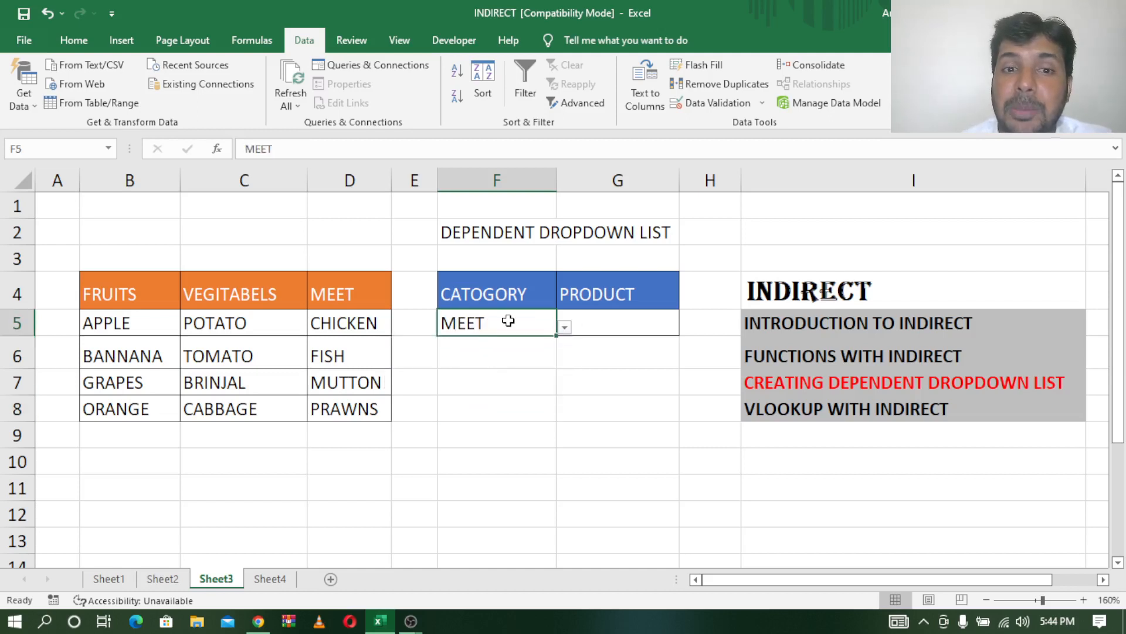
left_click(647, 326)
left_click(505, 326)
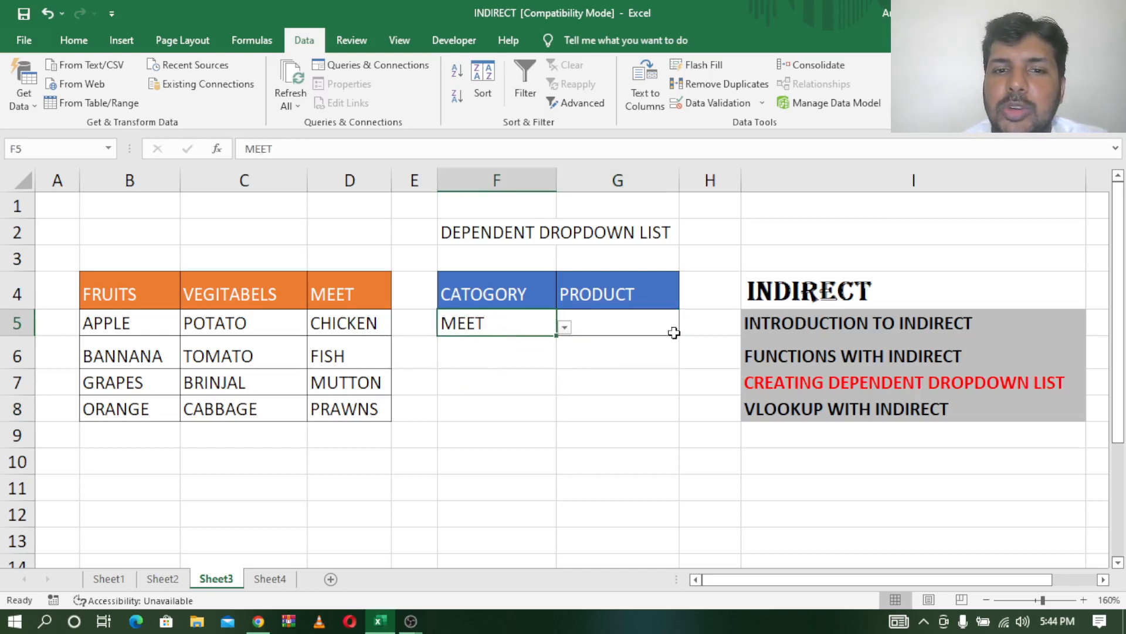
left_click_drag(364, 326, 366, 410)
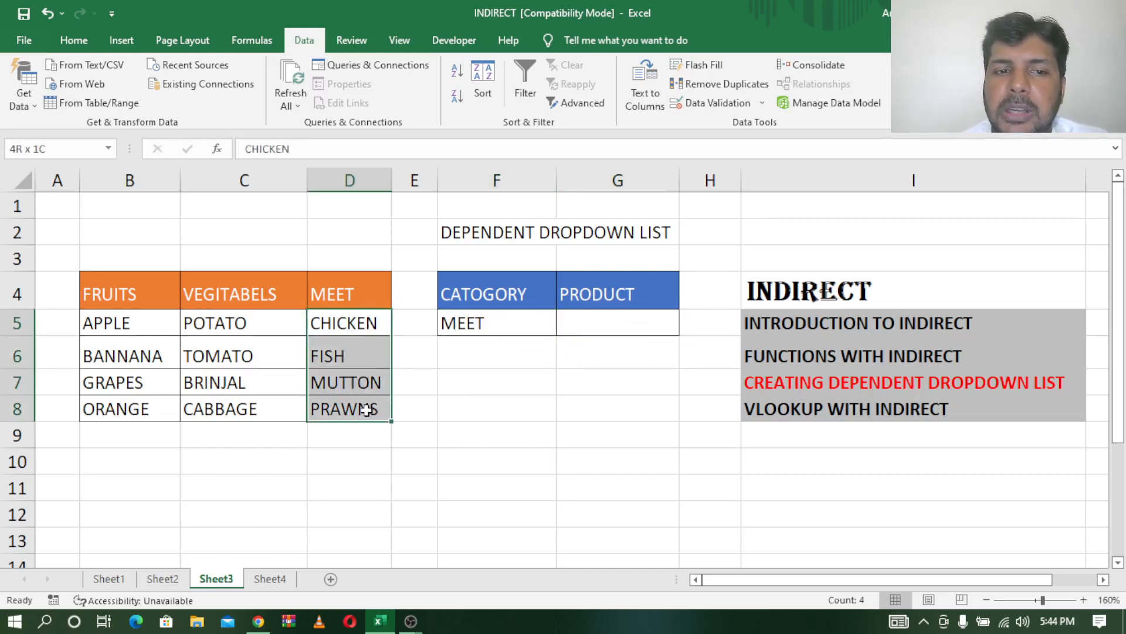
Choose FRUITS as the category in cell F5.
left_click(509, 322)
left_click(565, 326)
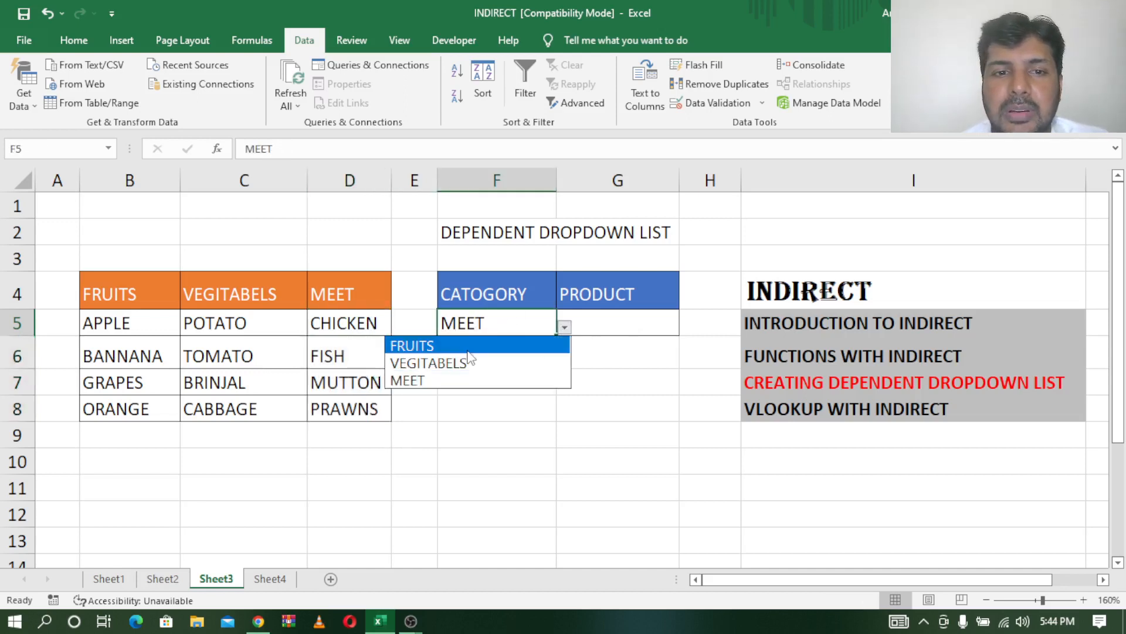
left_click(466, 346)
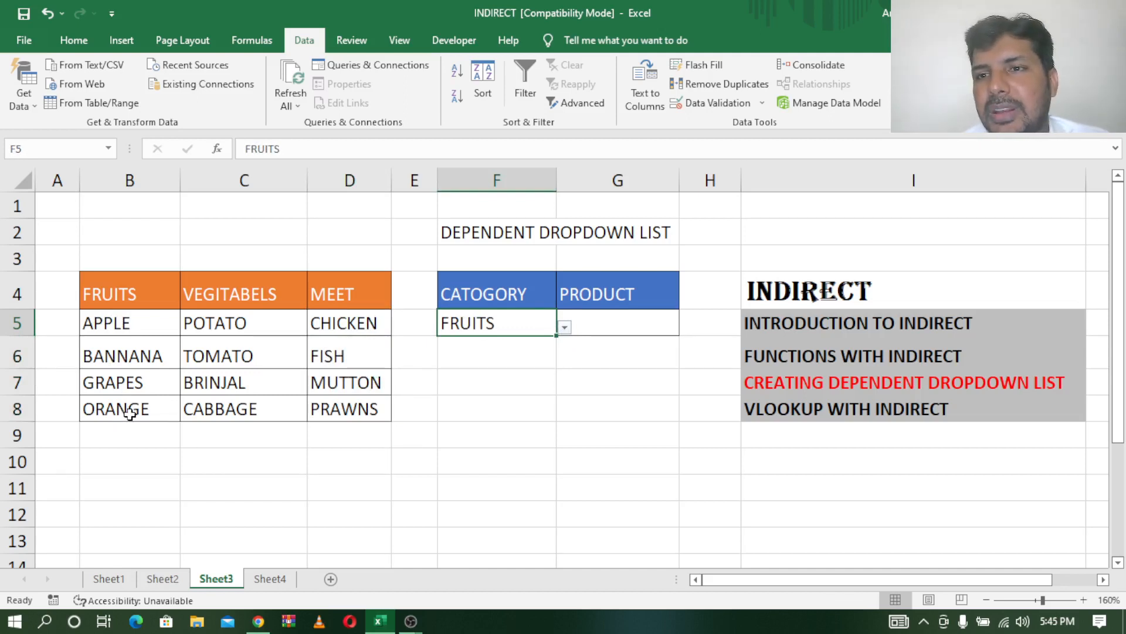
left_click(408, 409)
left_click(621, 320)
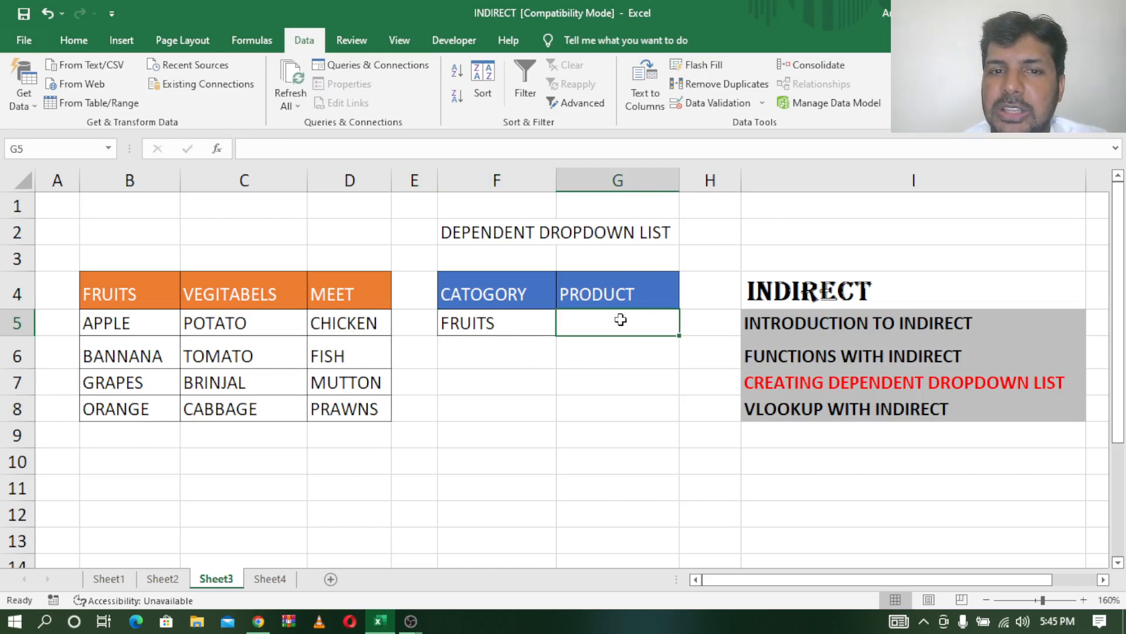
Create named ranges from the source table B4:D8 using only the top row as names.
left_click_drag(131, 293, 325, 402)
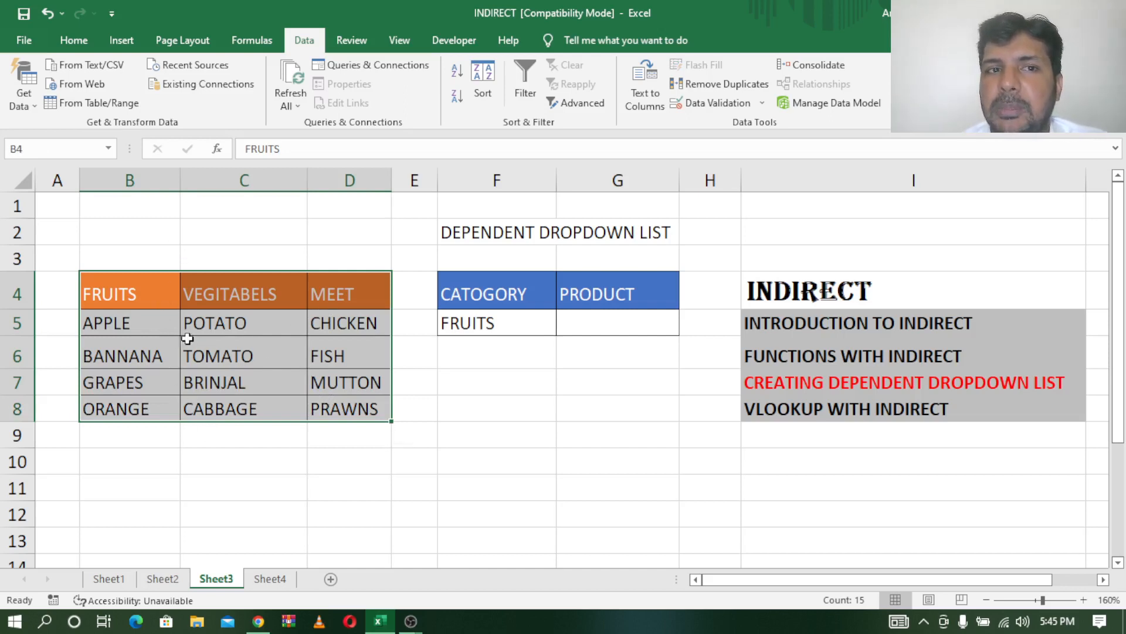
left_click(74, 40)
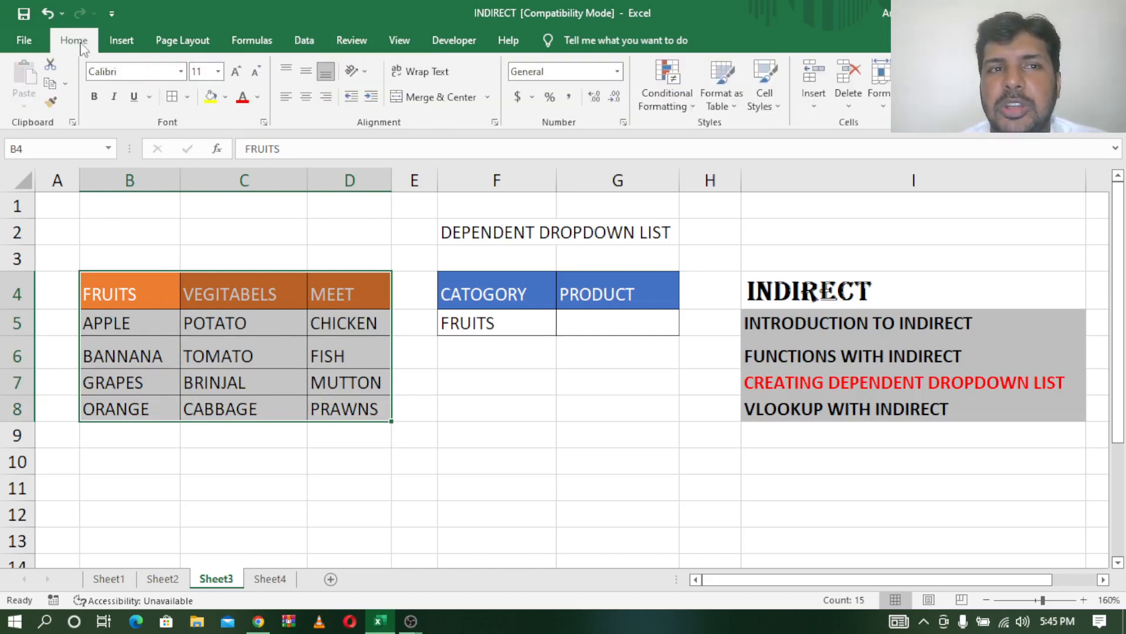
left_click(259, 45)
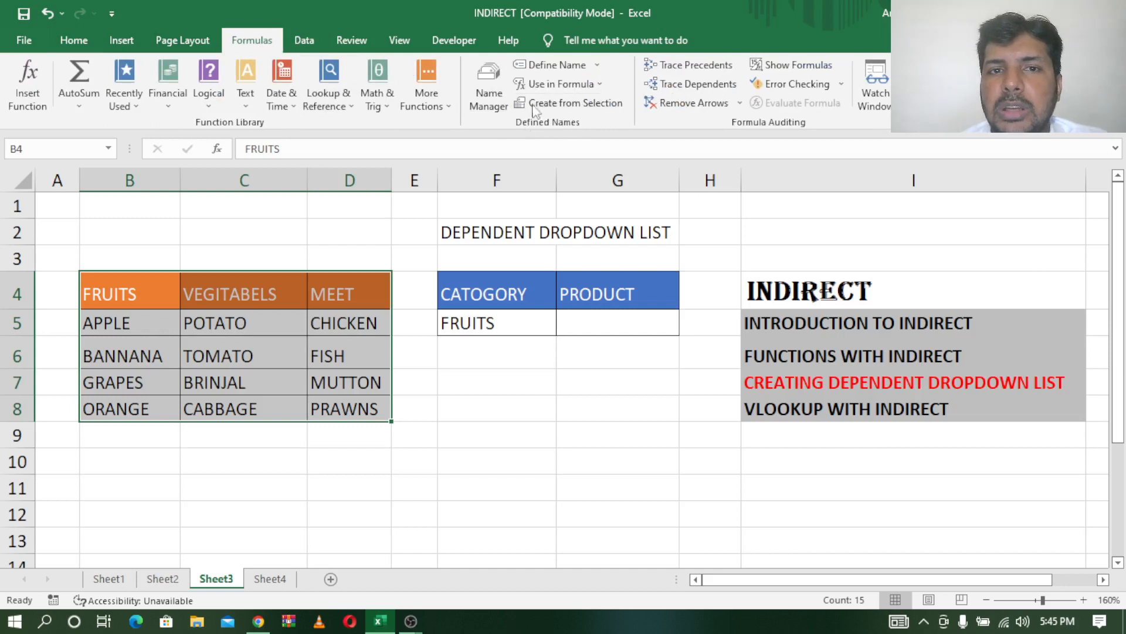
left_click(557, 103)
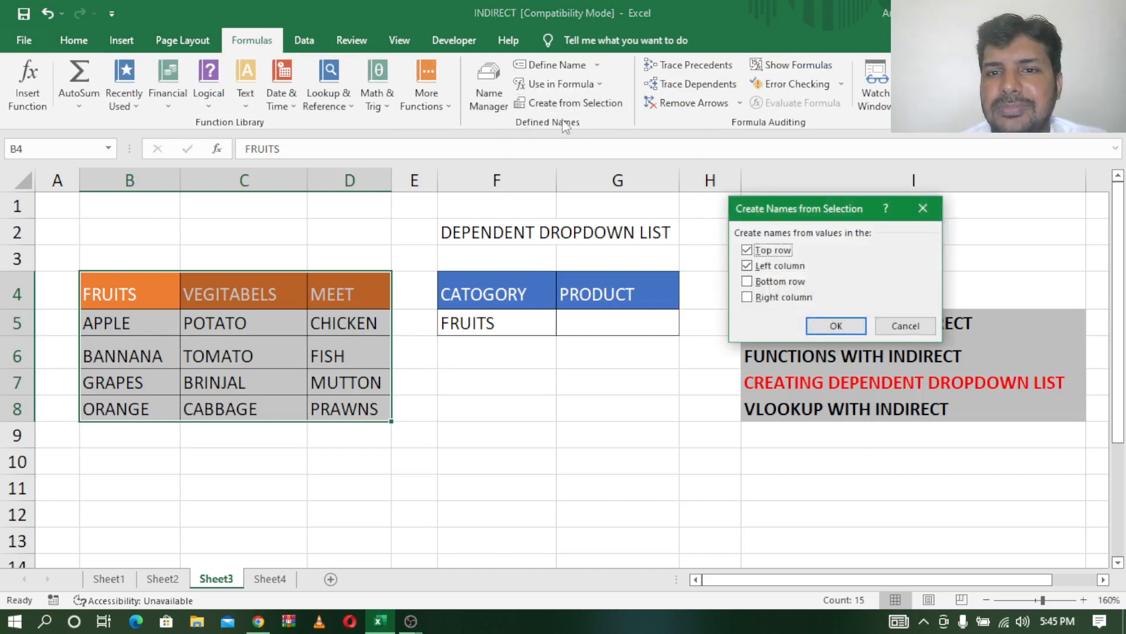
left_click(746, 267)
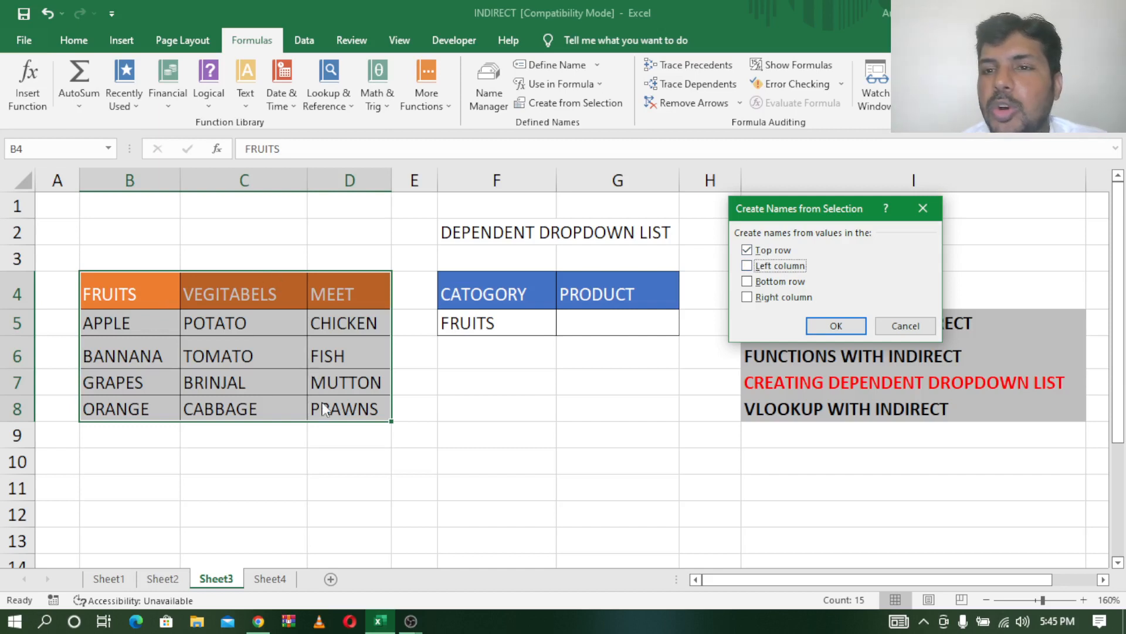
left_click(835, 326)
Check the range names assigned to B5:B8, C5:C8 and D5:D8.
left_click(208, 351)
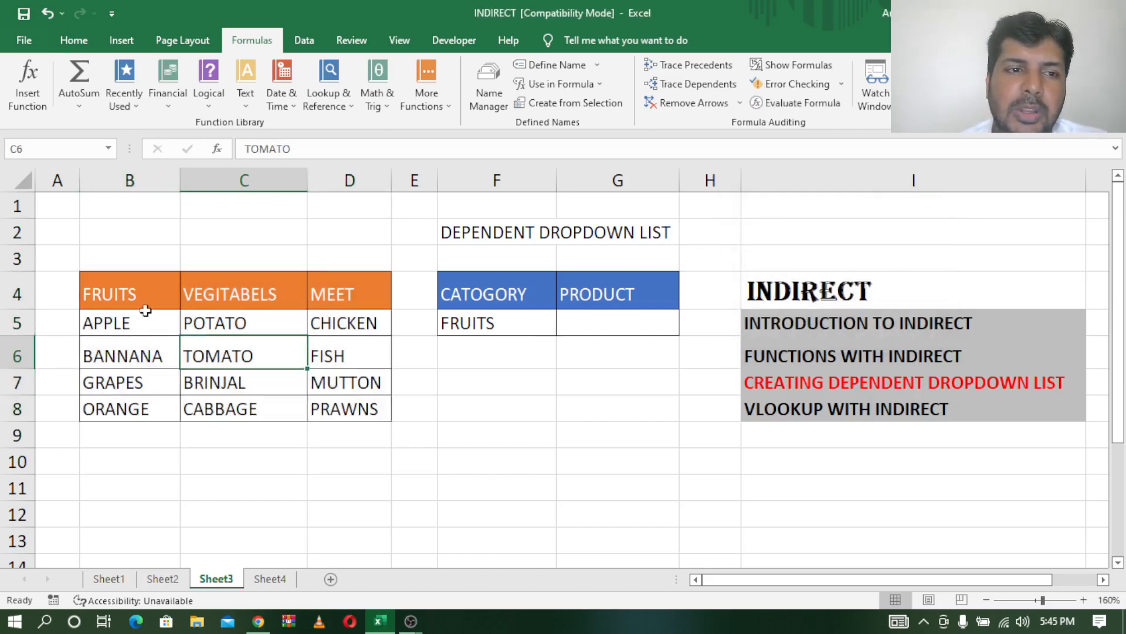
left_click_drag(141, 319, 144, 407)
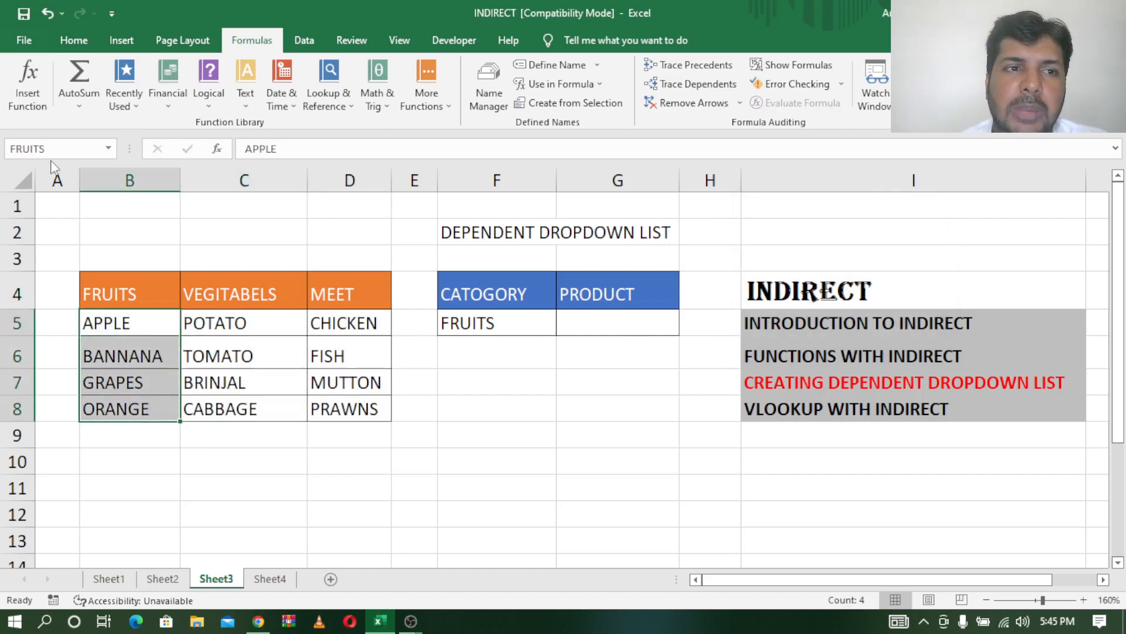
left_click_drag(231, 321, 229, 409)
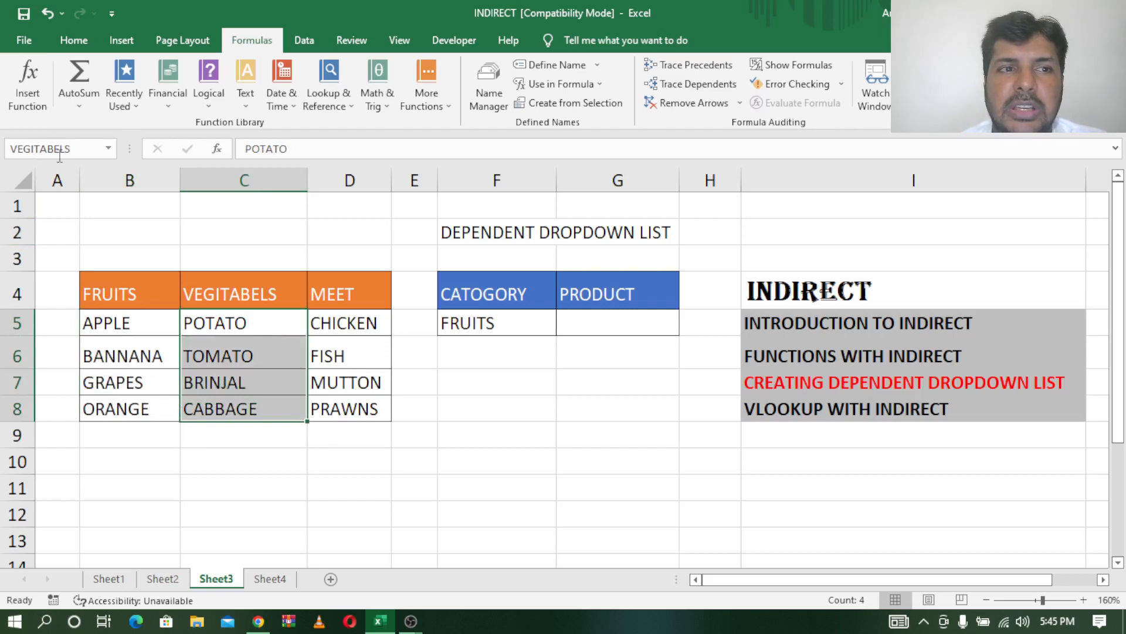
left_click_drag(337, 321, 349, 417)
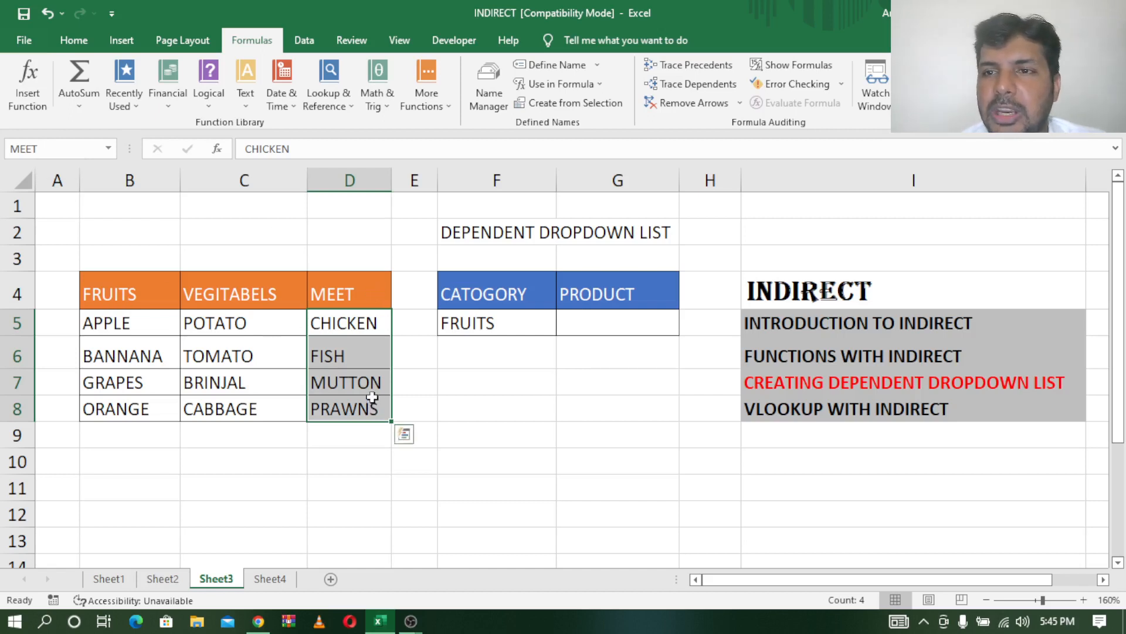
Add a list data validation to product cell G5 with the source =indirect($F$5).
left_click(623, 323)
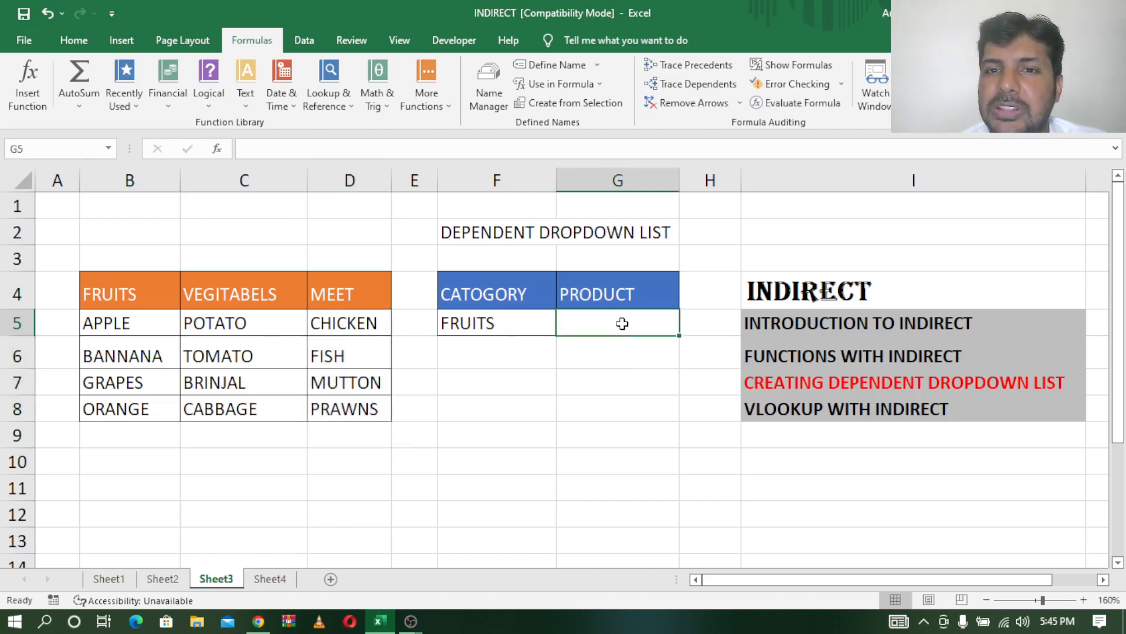
left_click(304, 40)
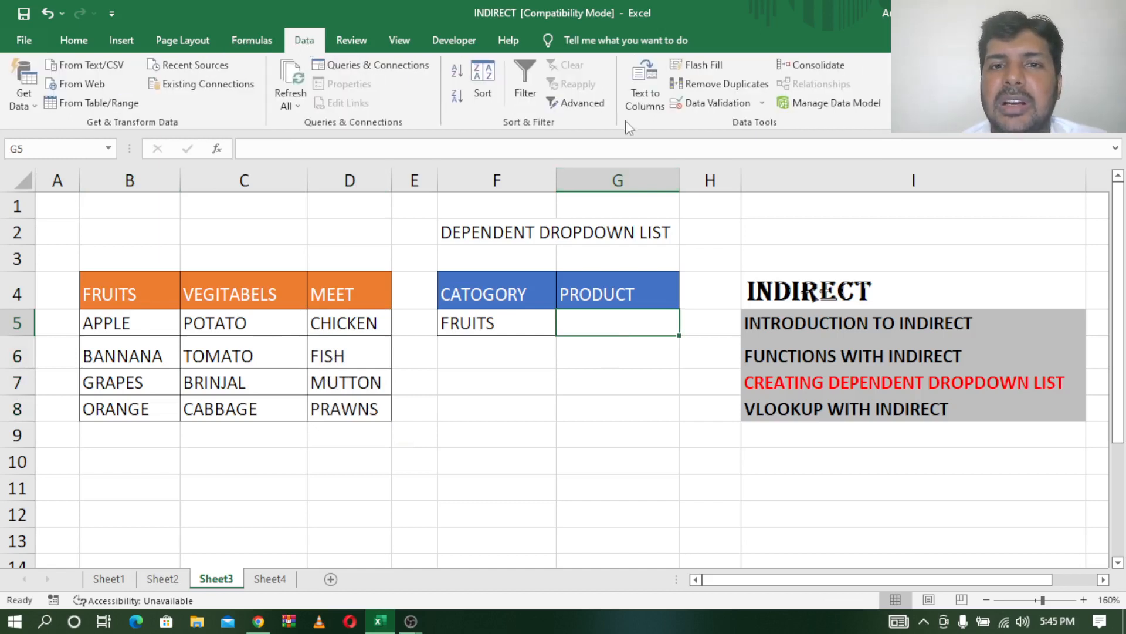
left_click(714, 106)
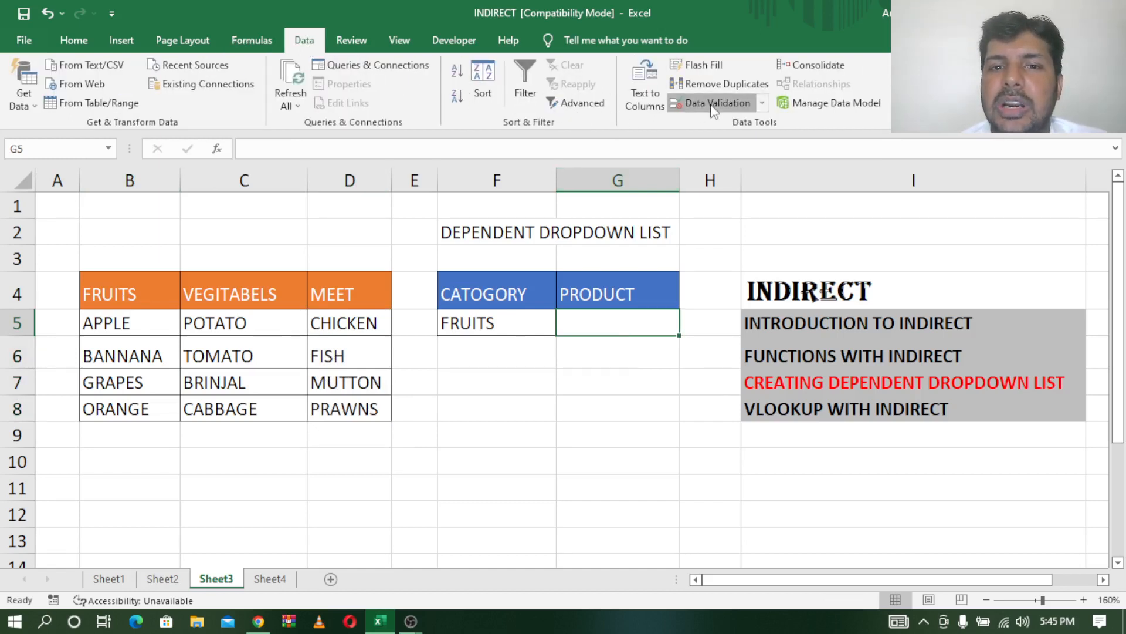
left_click(813, 233)
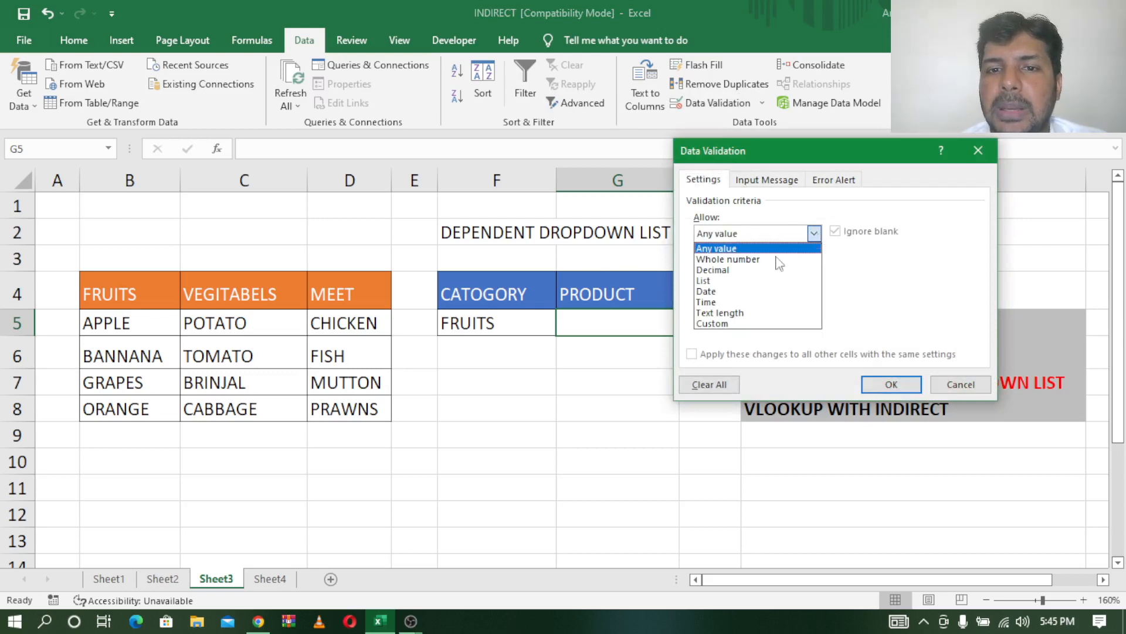
left_click(751, 280)
left_click(749, 299)
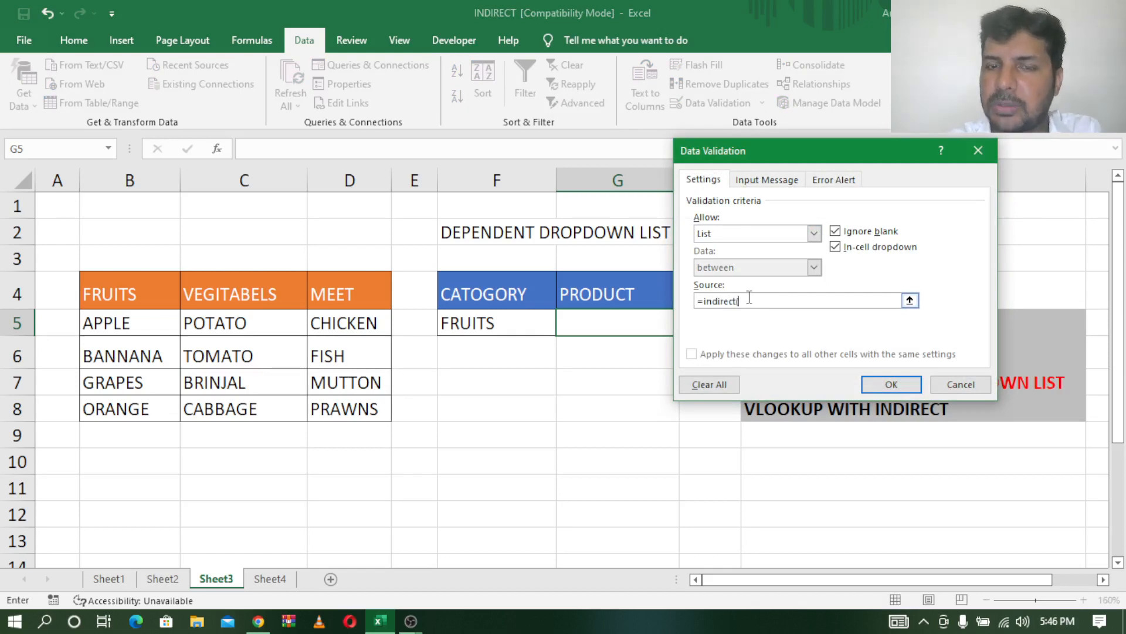
left_click(910, 300)
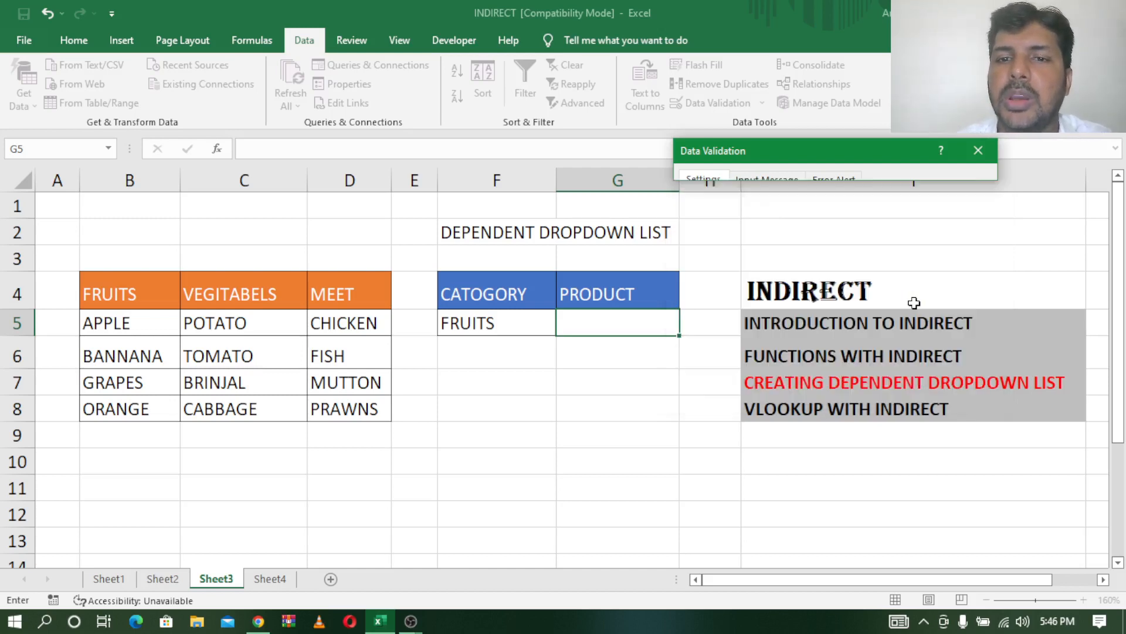
left_click(458, 321)
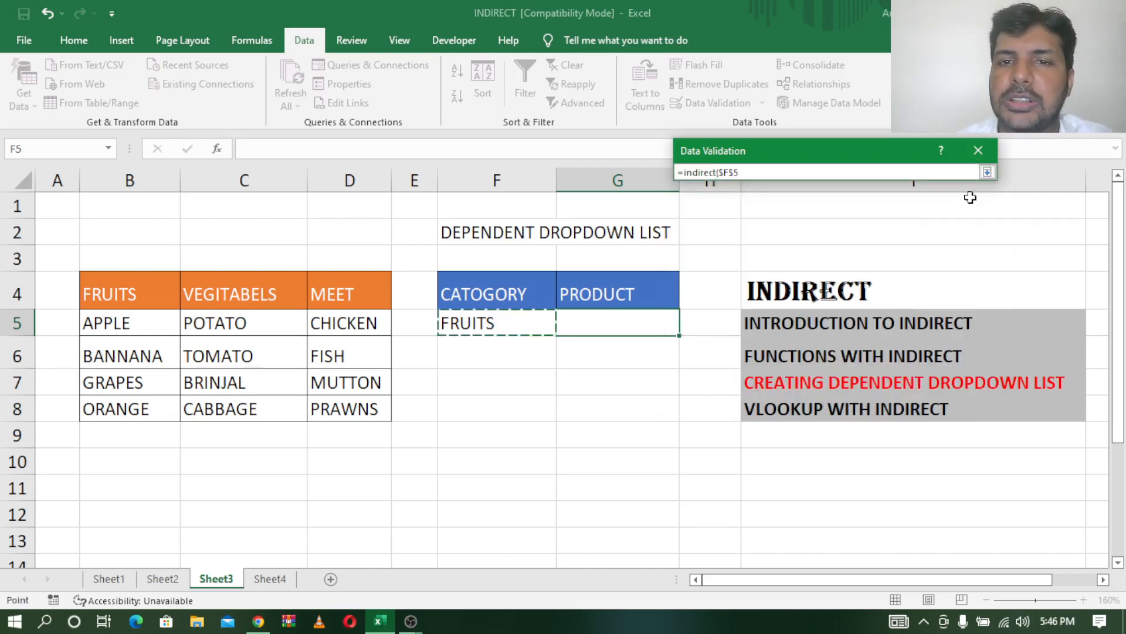
left_click(987, 172)
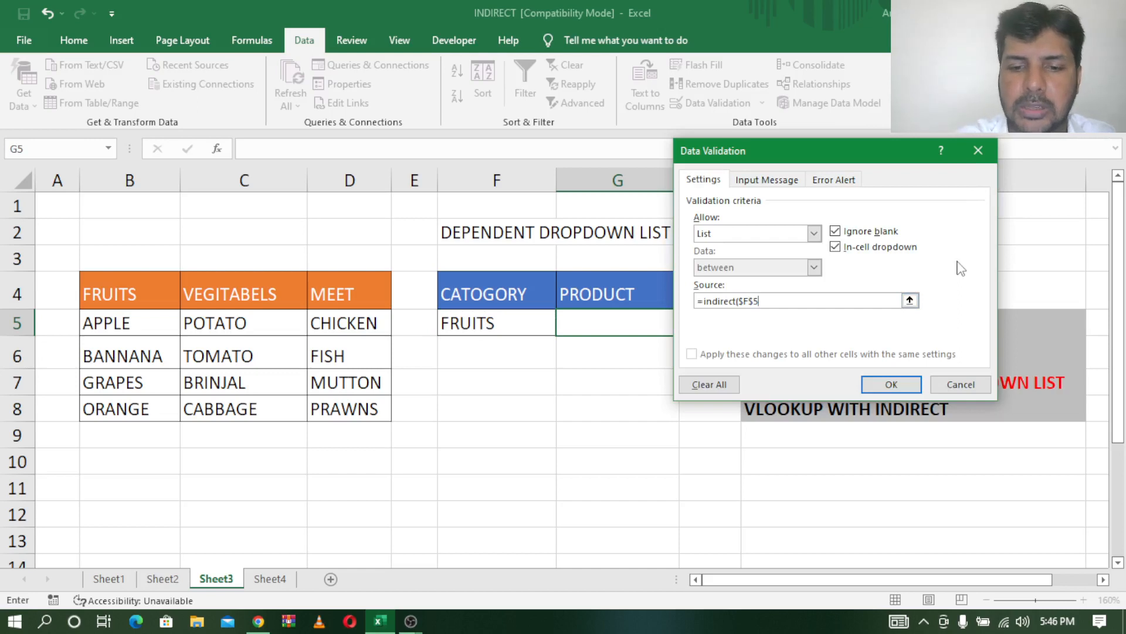
left_click(889, 386)
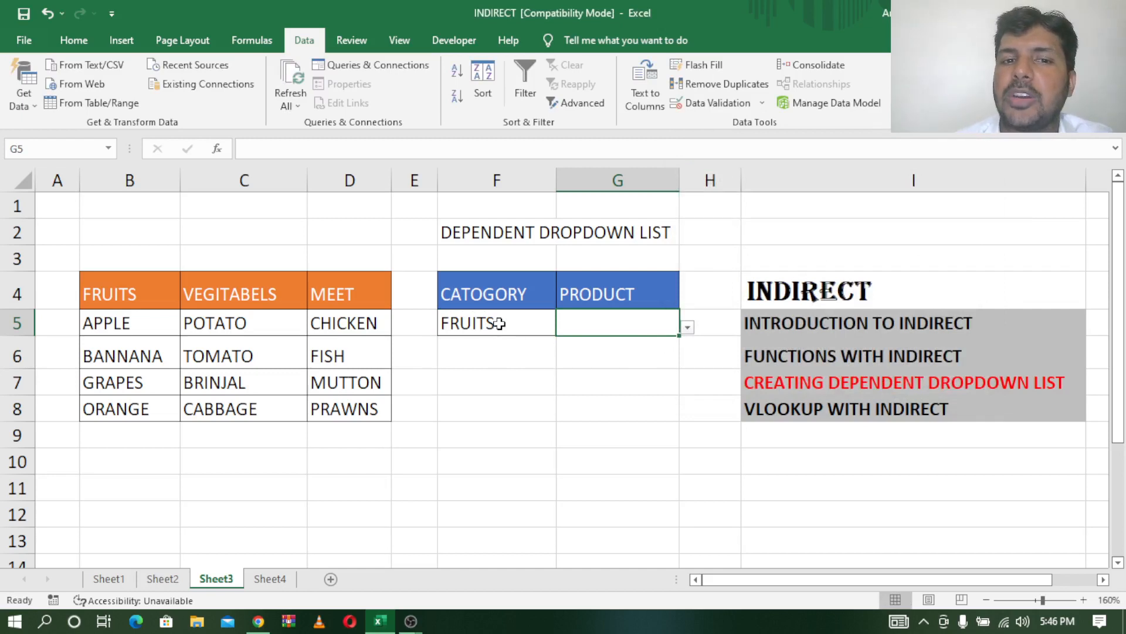
Choose ORANGE as the product in cell G5 from the dependent dropdown list.
left_click(686, 327)
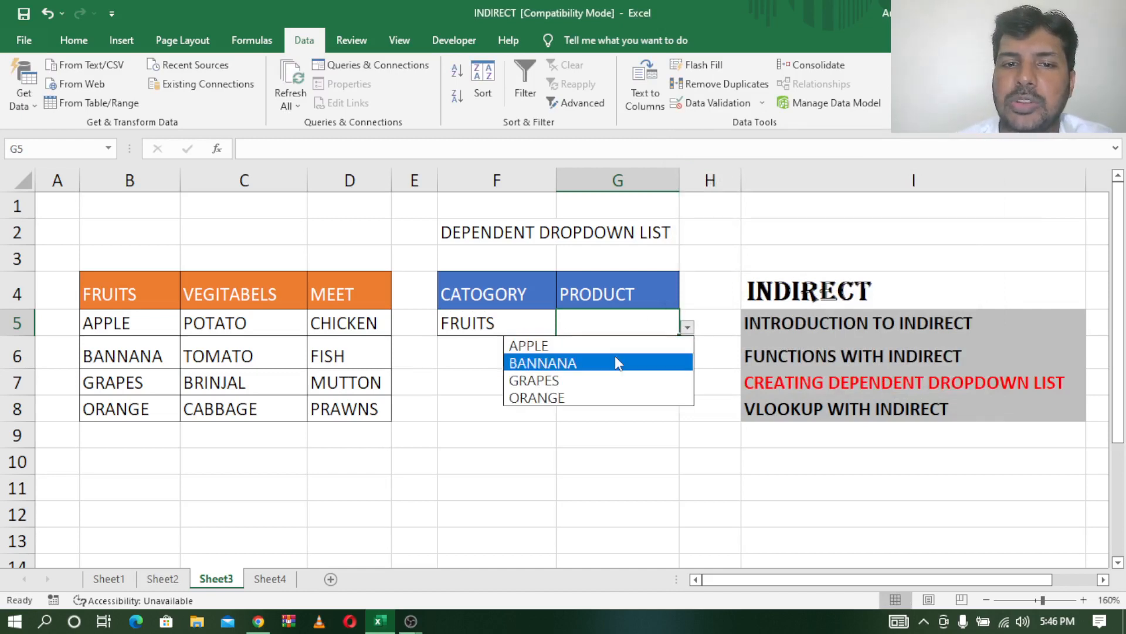
left_click(602, 400)
Test the dependent dropdown by choosing category VEGITABELS in F5 and product CABBAGE in G5.
left_click(552, 322)
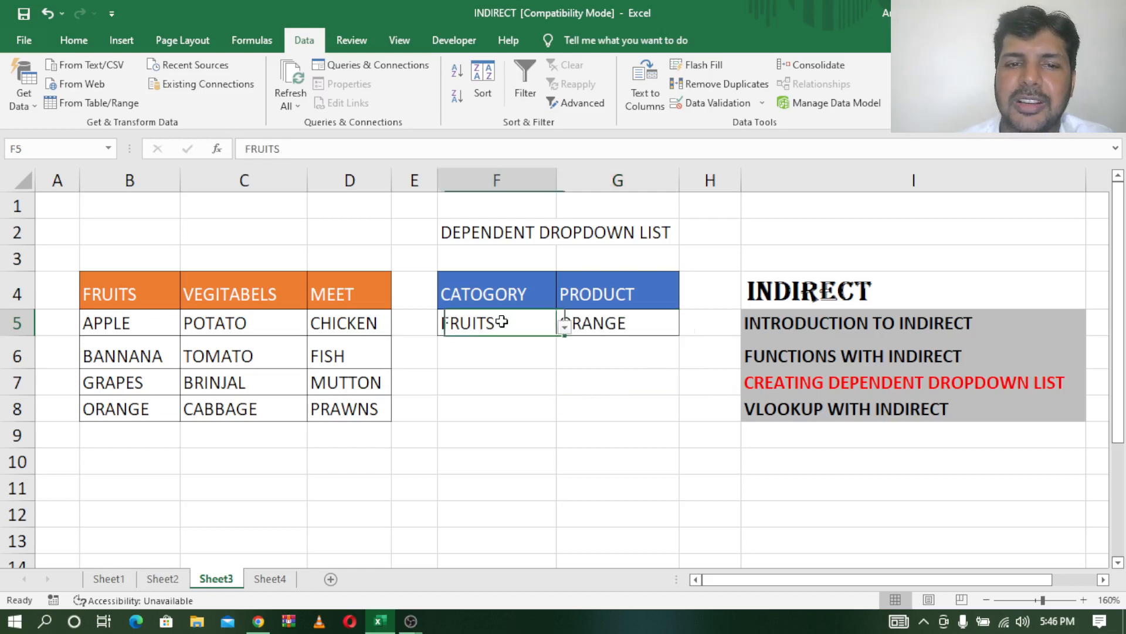
left_click(565, 328)
left_click(518, 361)
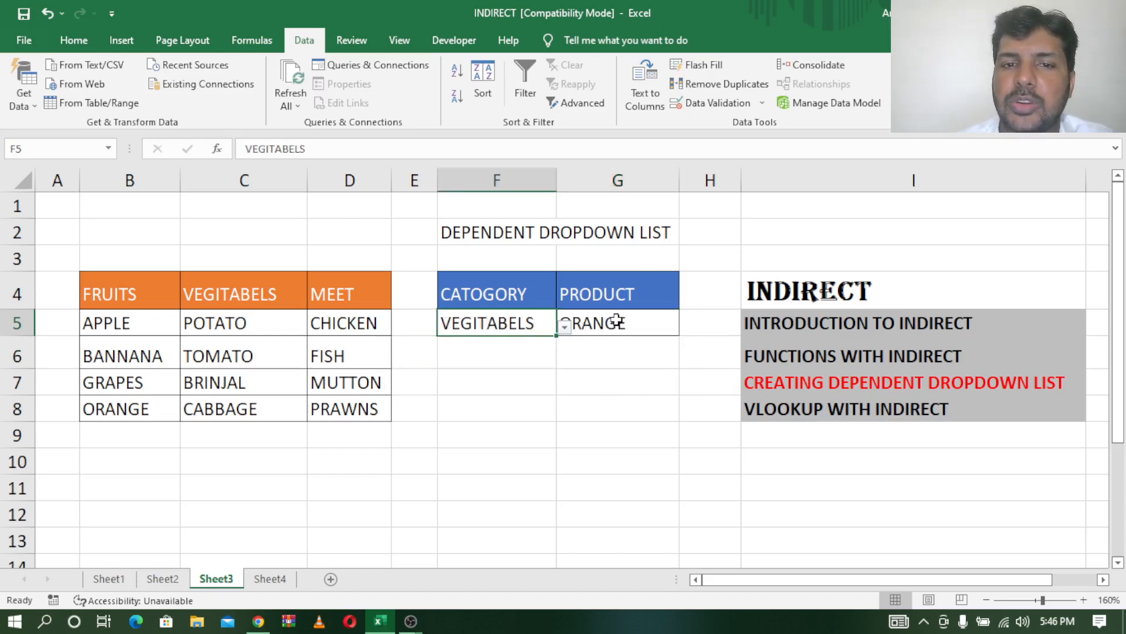
left_click(617, 323)
left_click(688, 331)
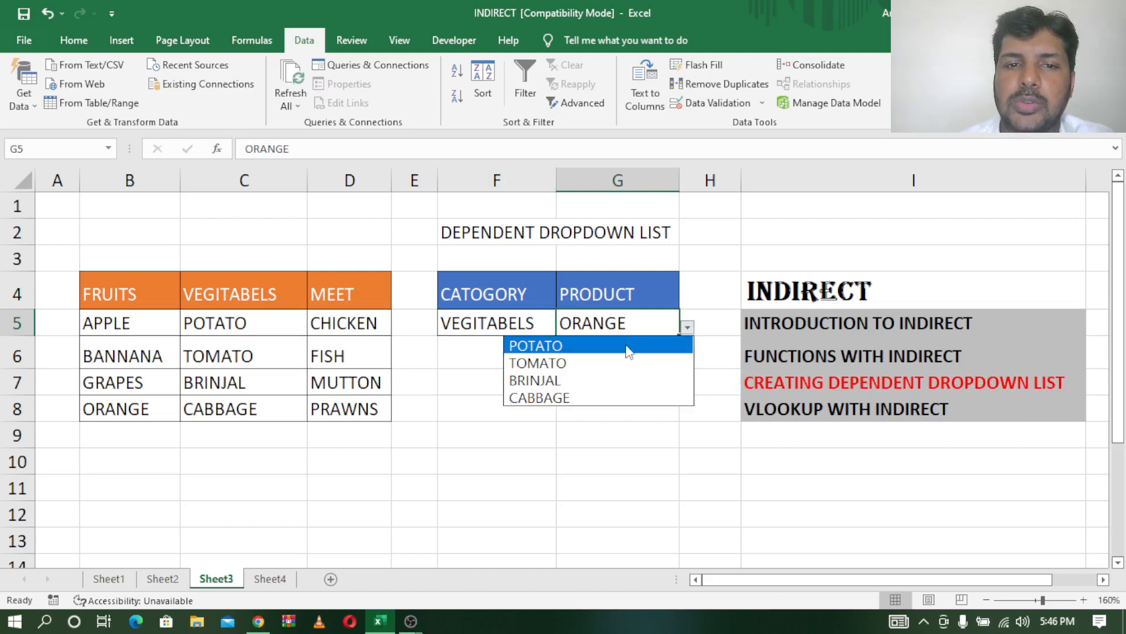
left_click(605, 398)
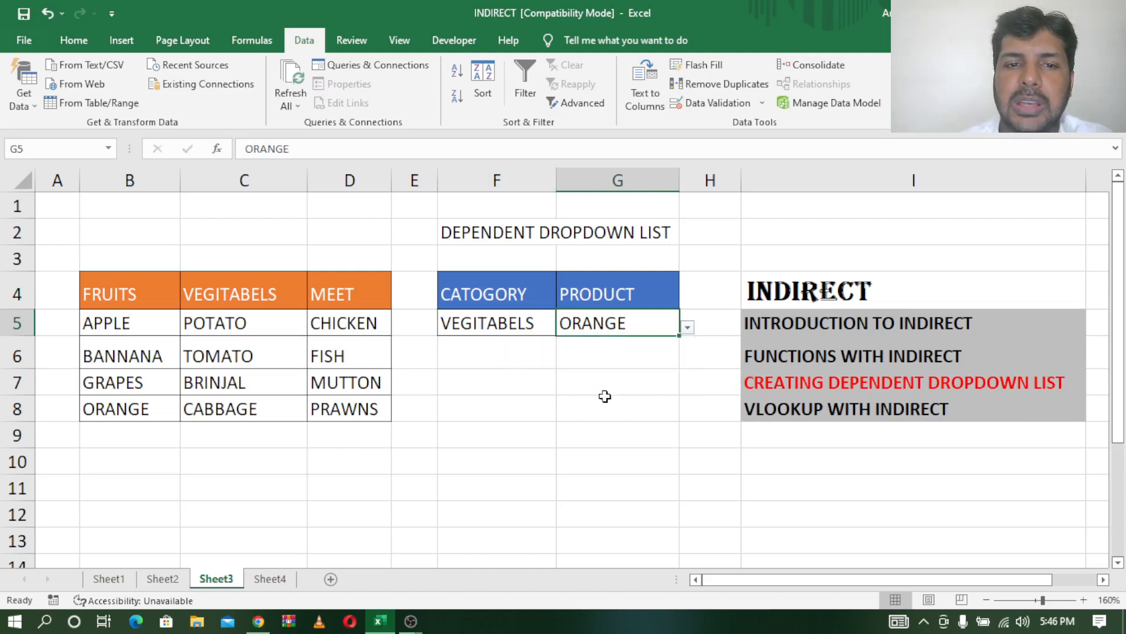
Set the category in F5 to MEET and the product in G5 to FISH.
left_click(533, 325)
left_click(565, 333)
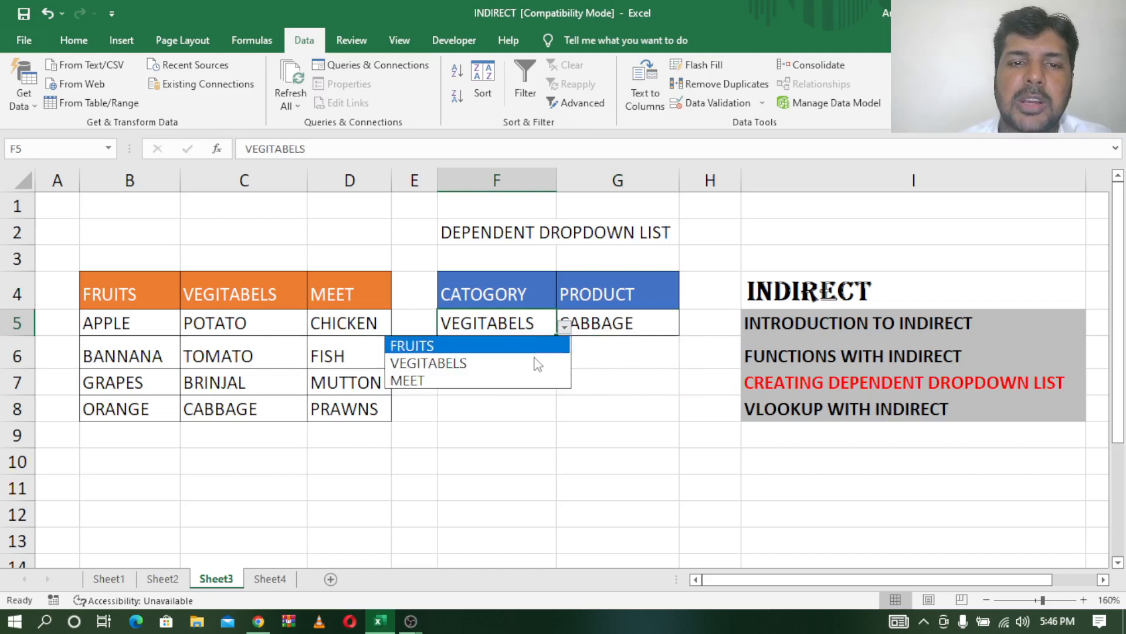
left_click(519, 386)
left_click(638, 321)
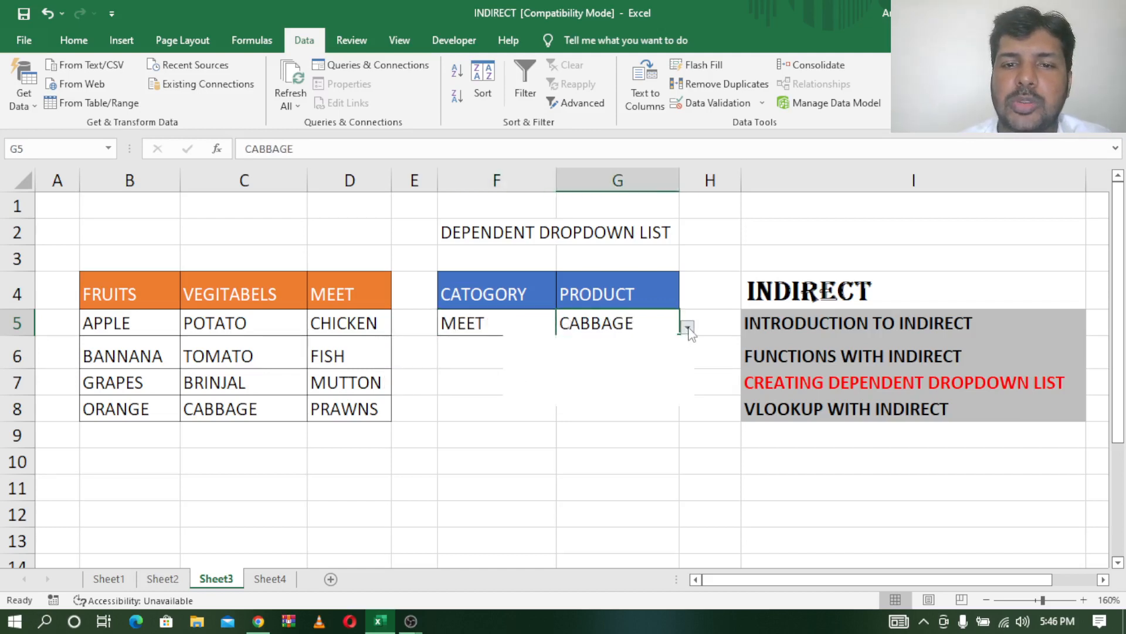
left_click(686, 326)
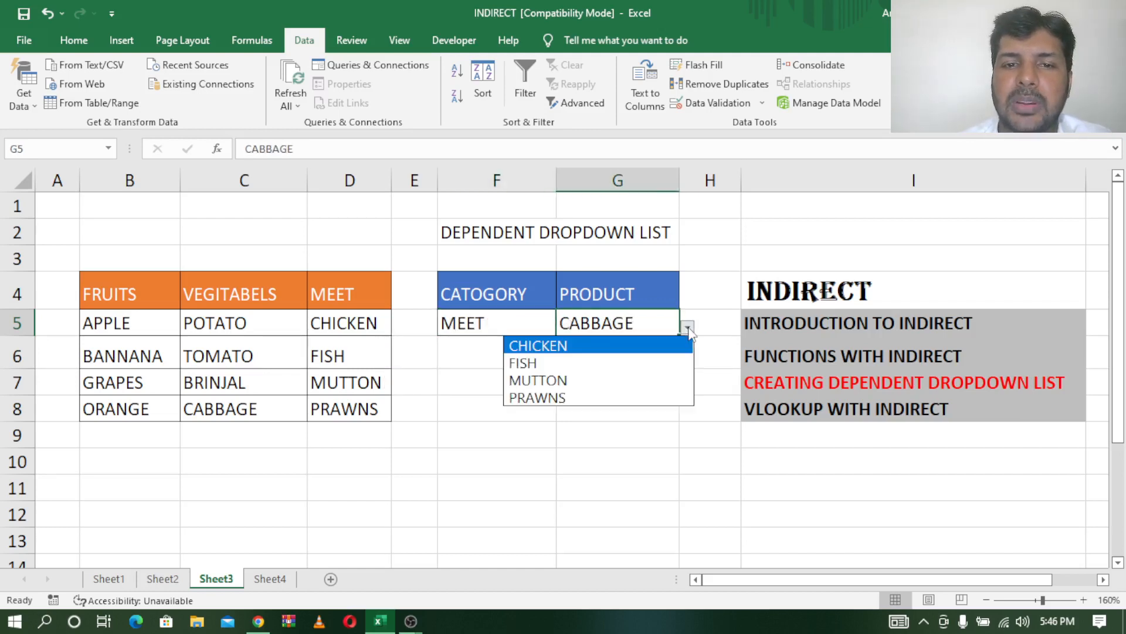
left_click(615, 369)
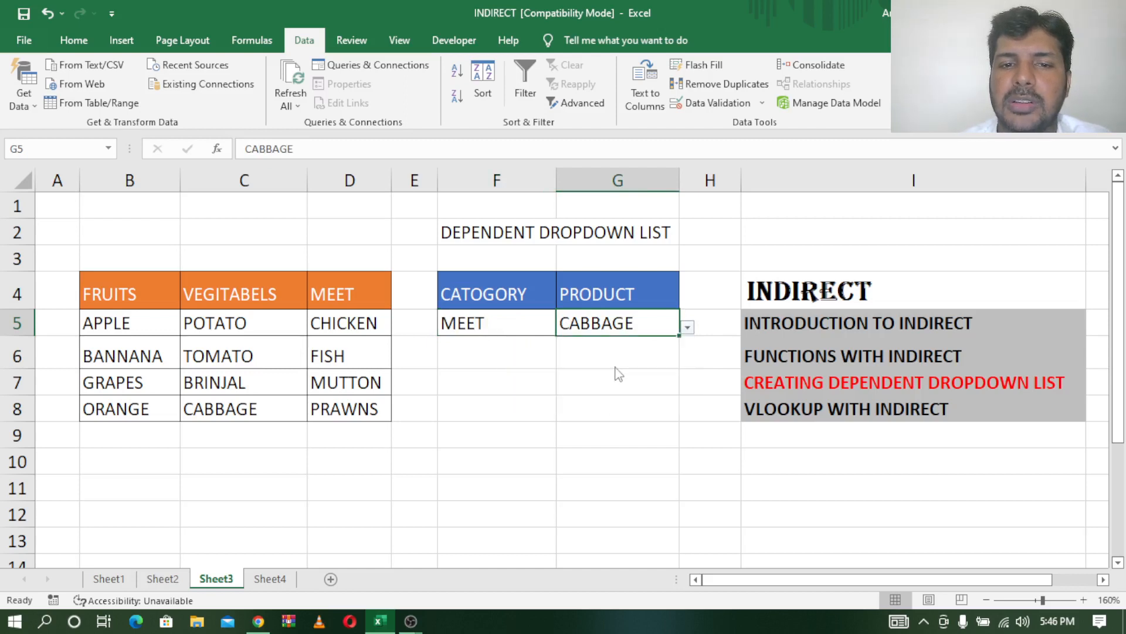
left_click(584, 400)
left_click(811, 383)
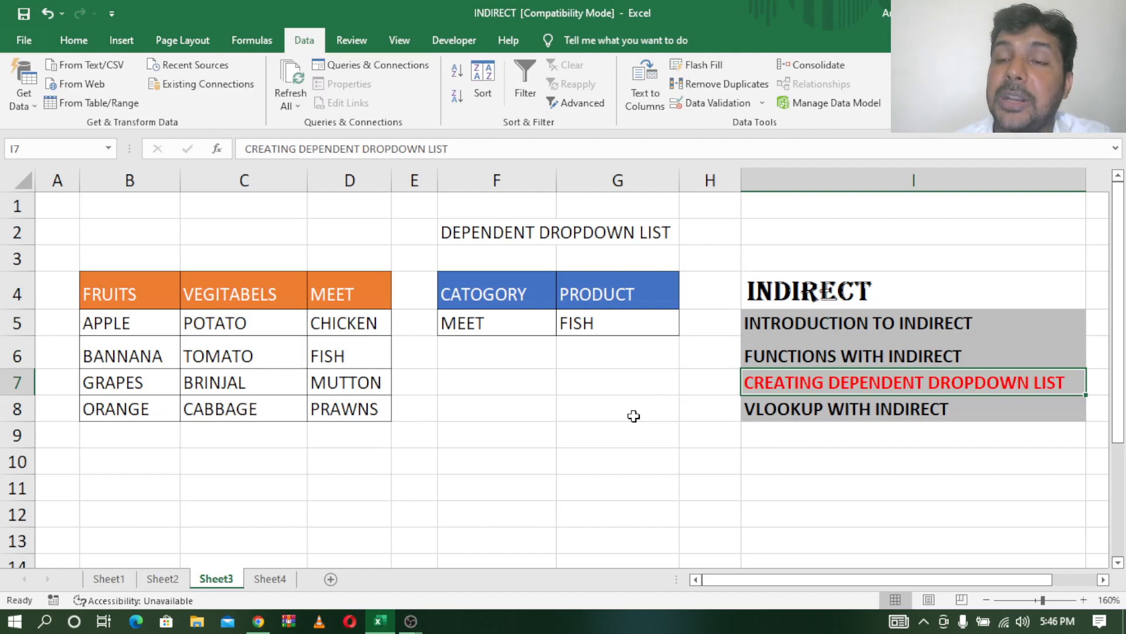
left_click(526, 327)
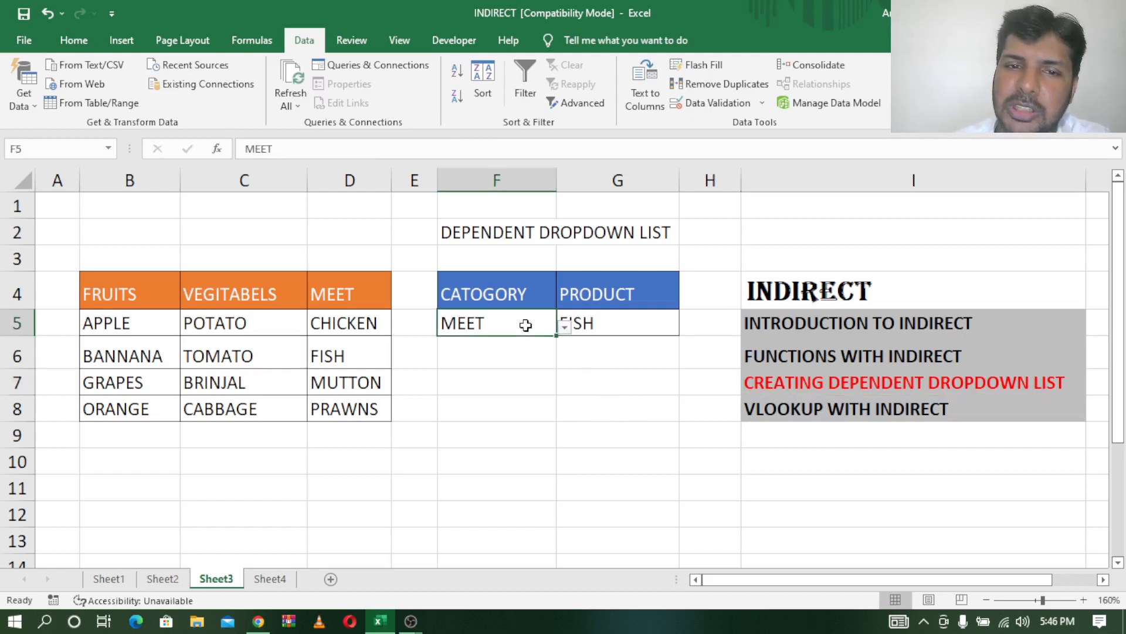
left_click(634, 326)
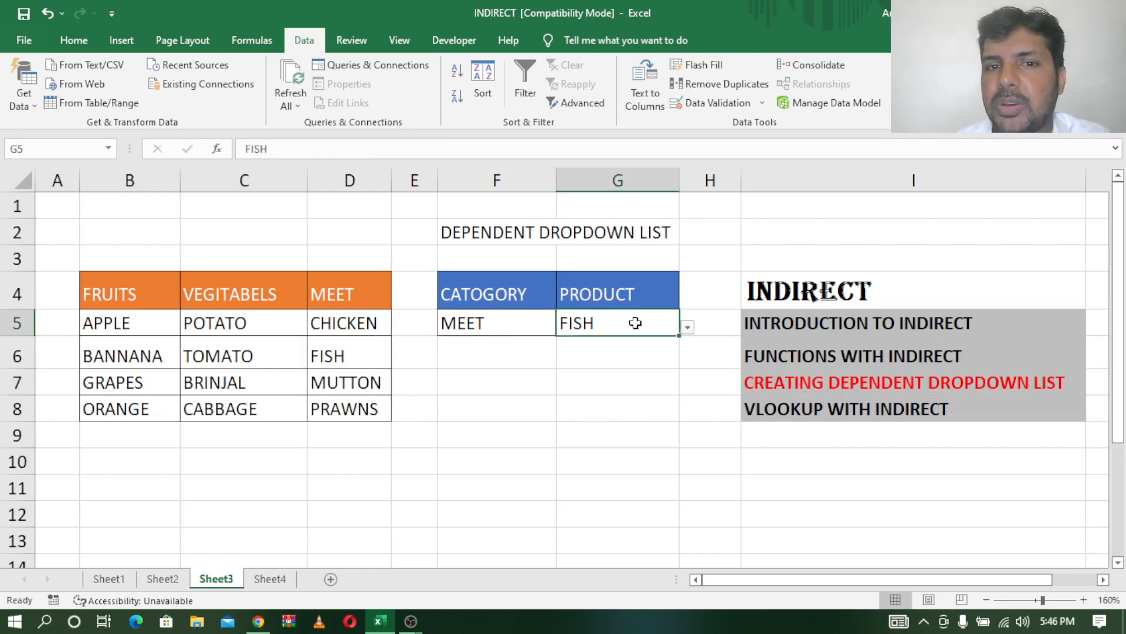
left_click(506, 326)
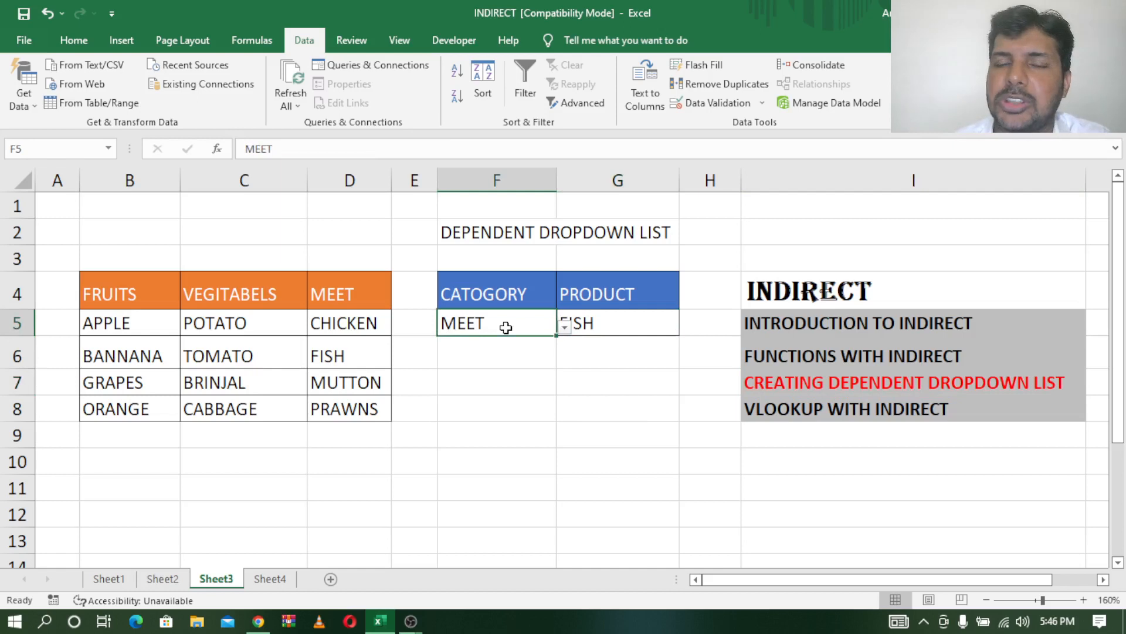
left_click(623, 322)
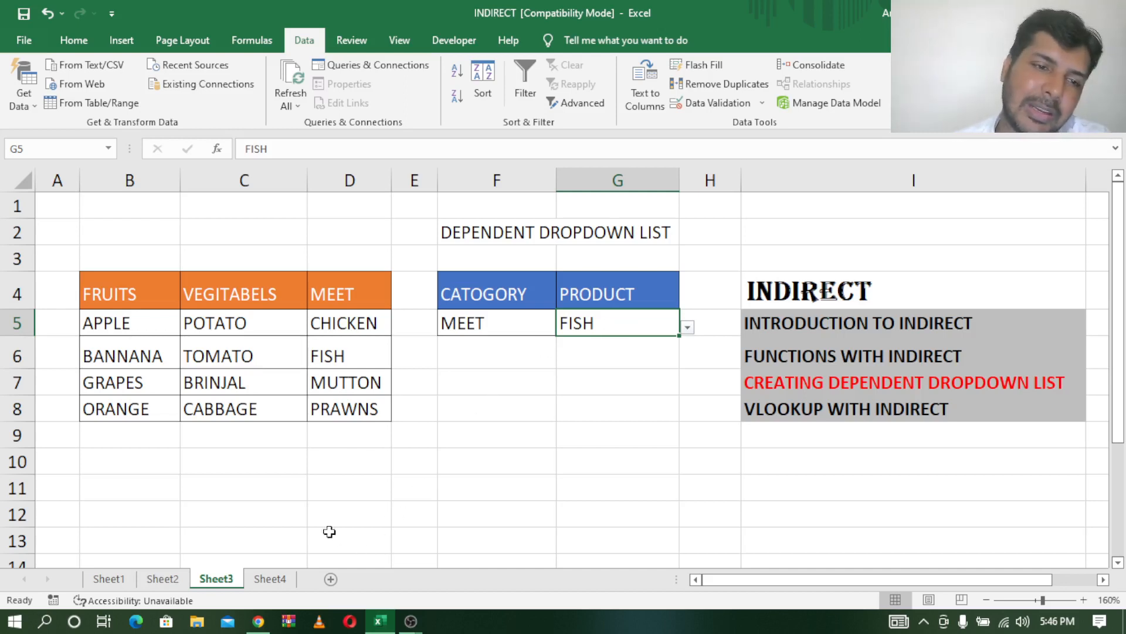
On Sheet4, enter =VLOOKUP(D9,B3:C5,2,0) in D10 to look up AMUL's VANILA price.
left_click(267, 580)
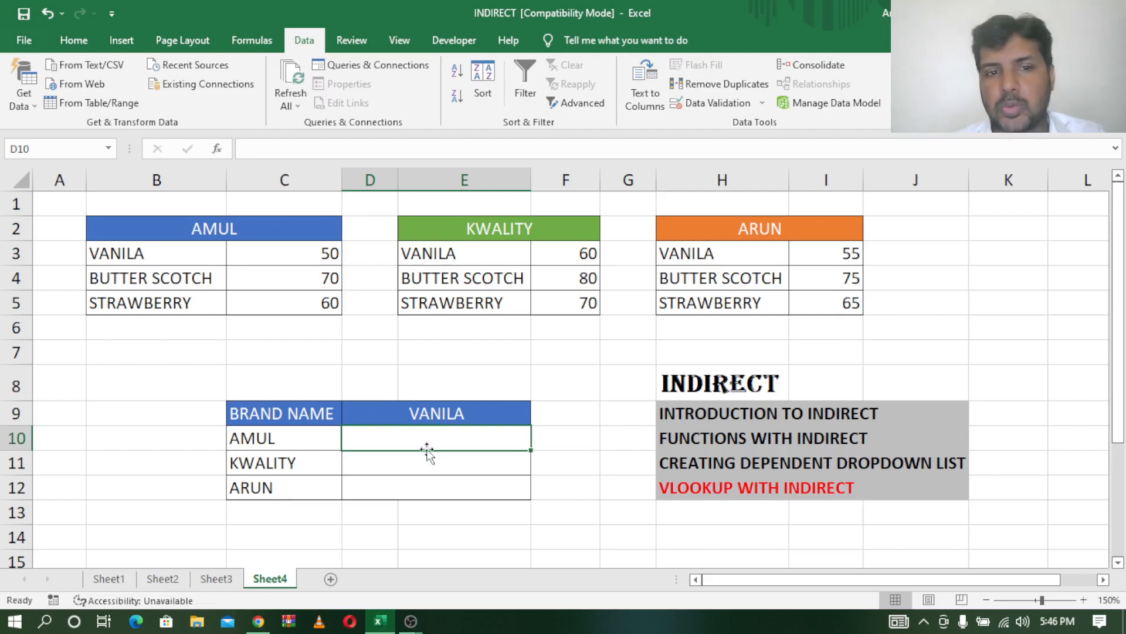
left_click(263, 441)
left_click(389, 443)
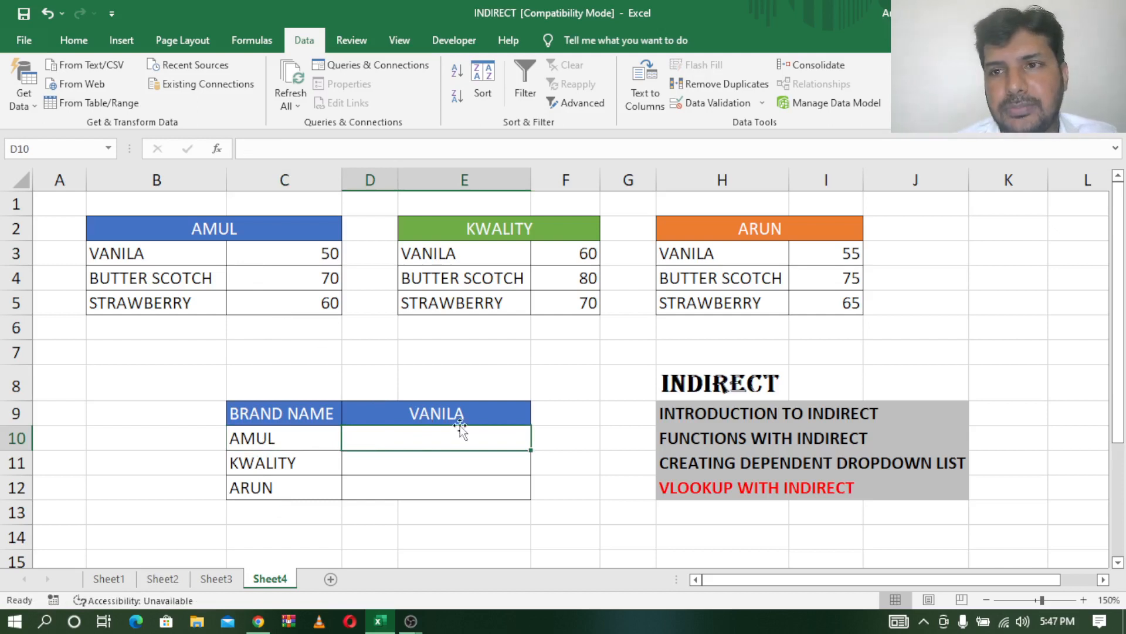
type("=vloo")
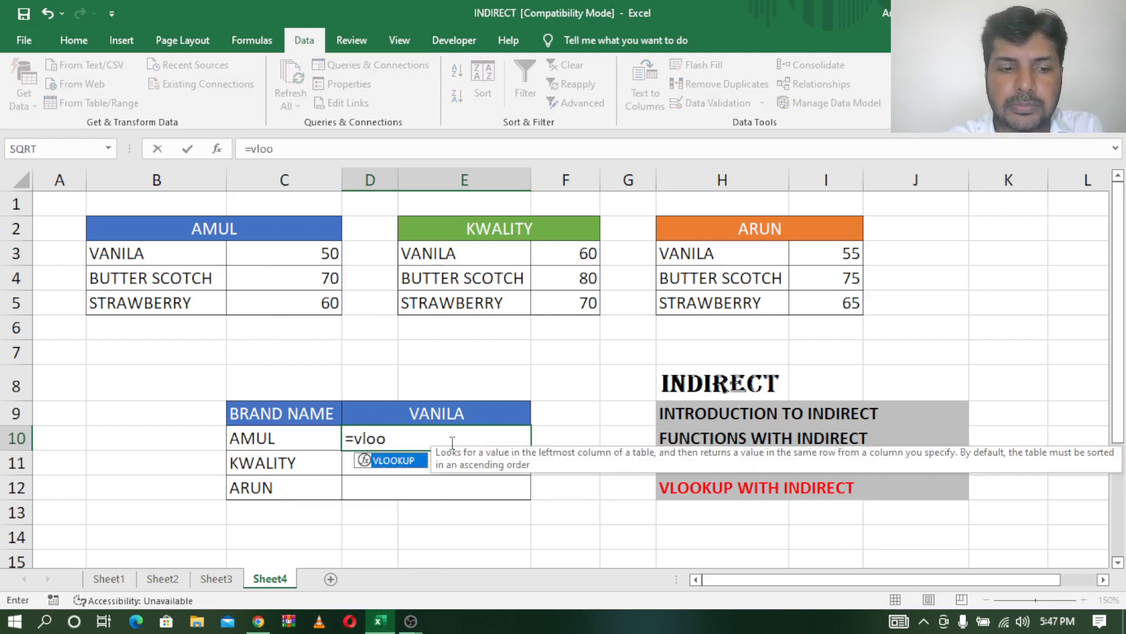
key("Tab")
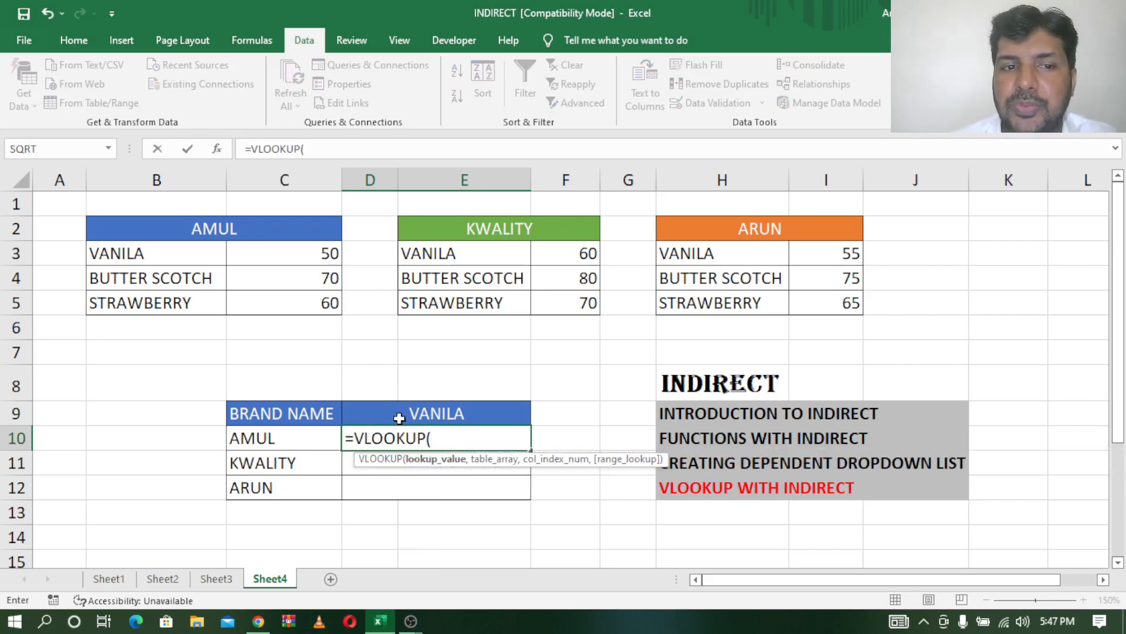
left_click(439, 414)
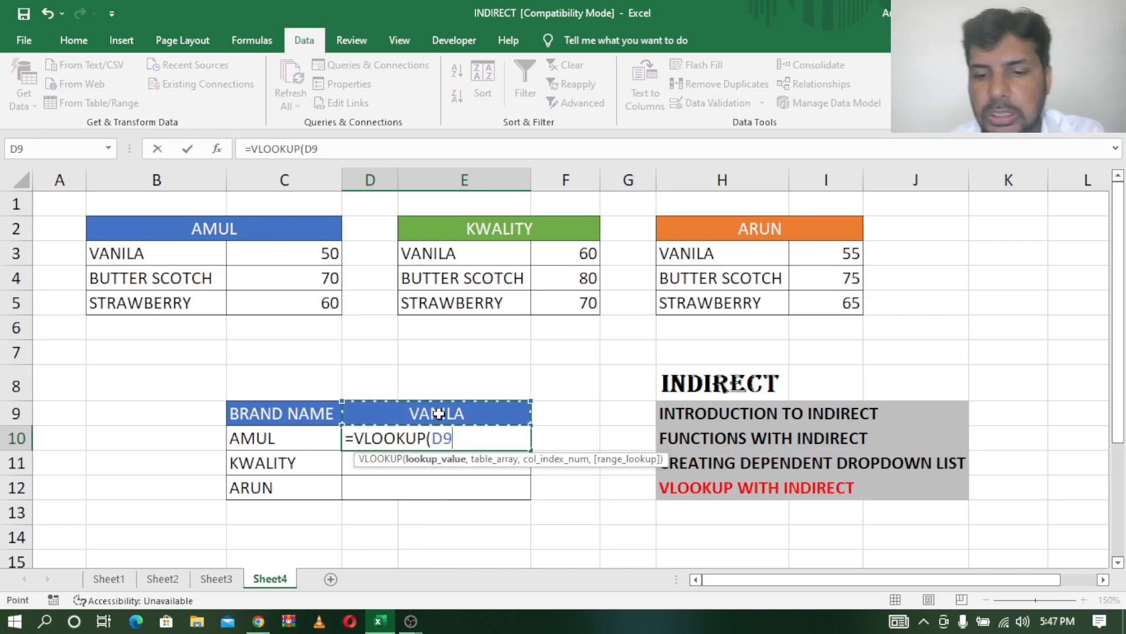
type(",")
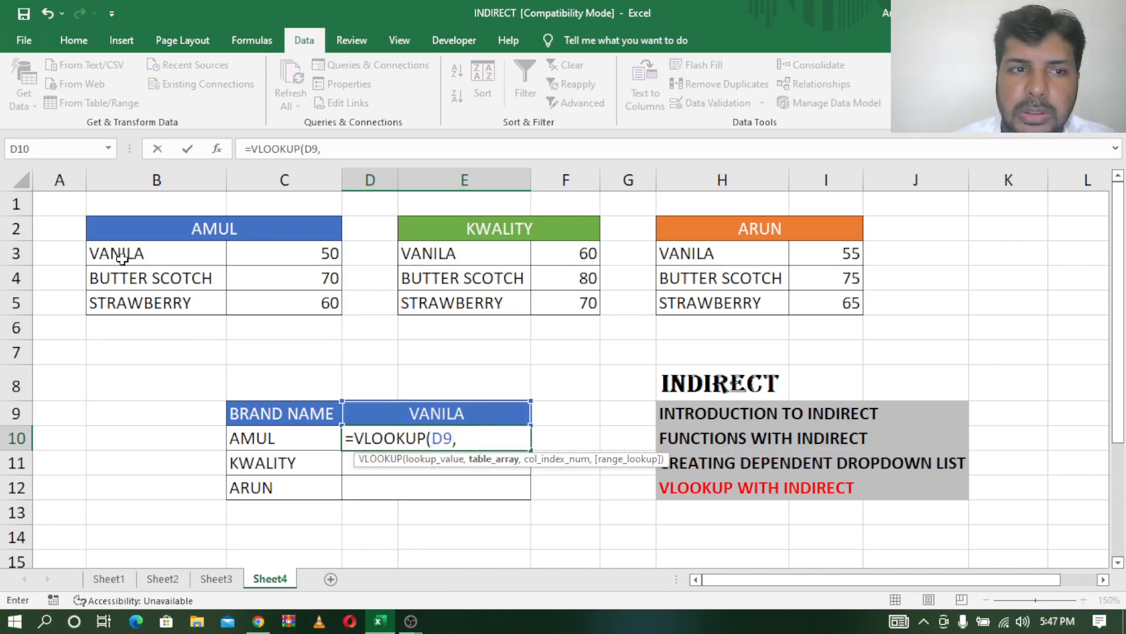
left_click_drag(124, 257, 300, 307)
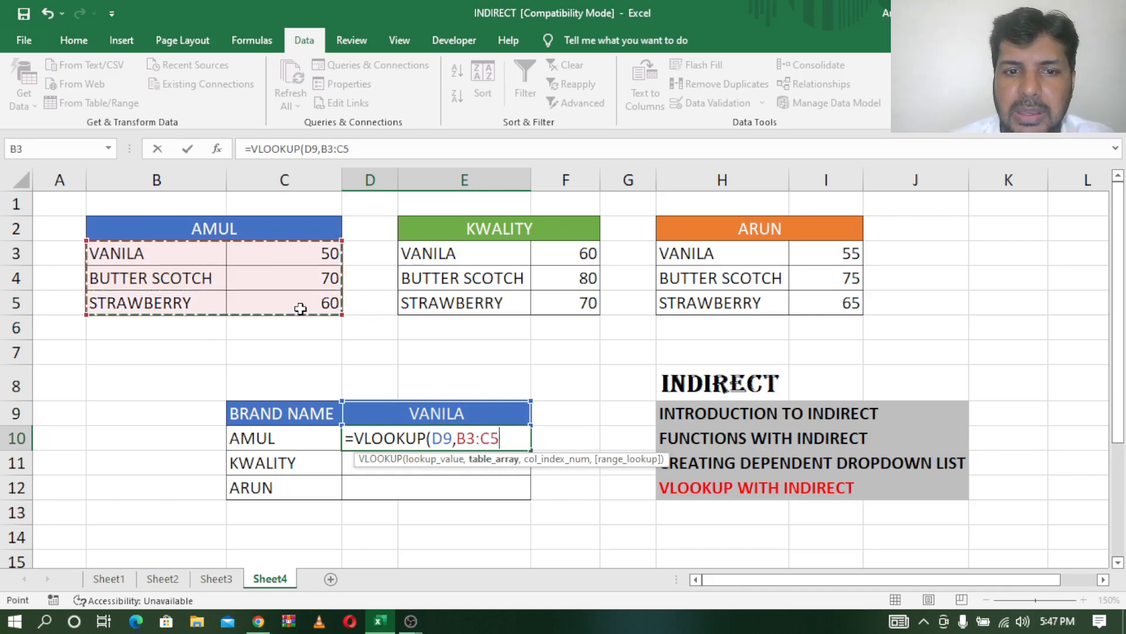
type(",2")
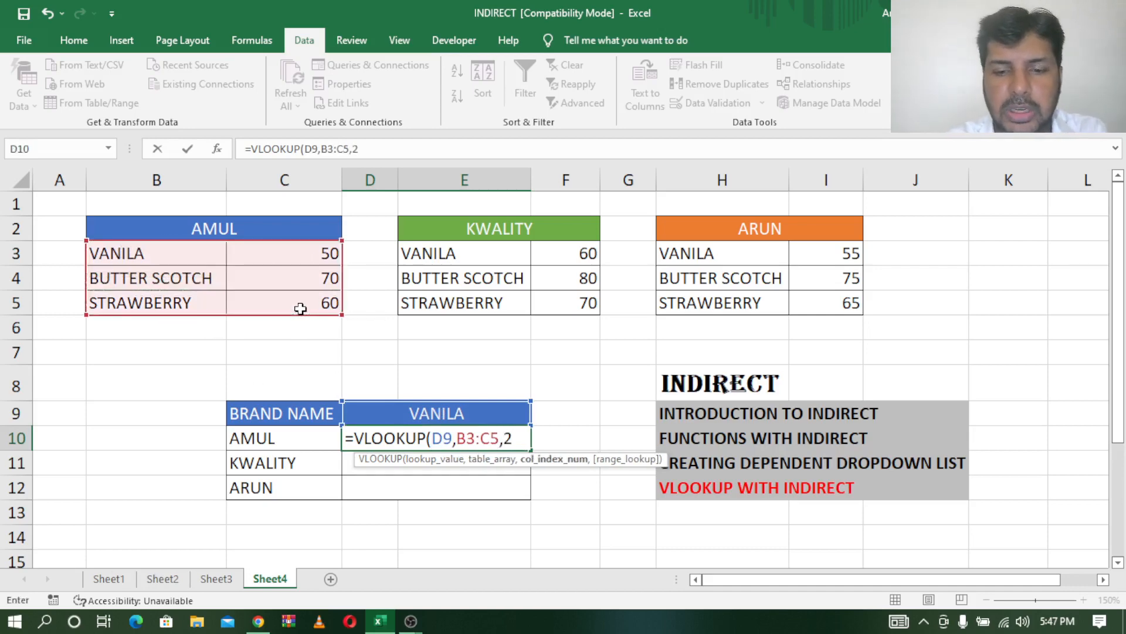
type(",0)")
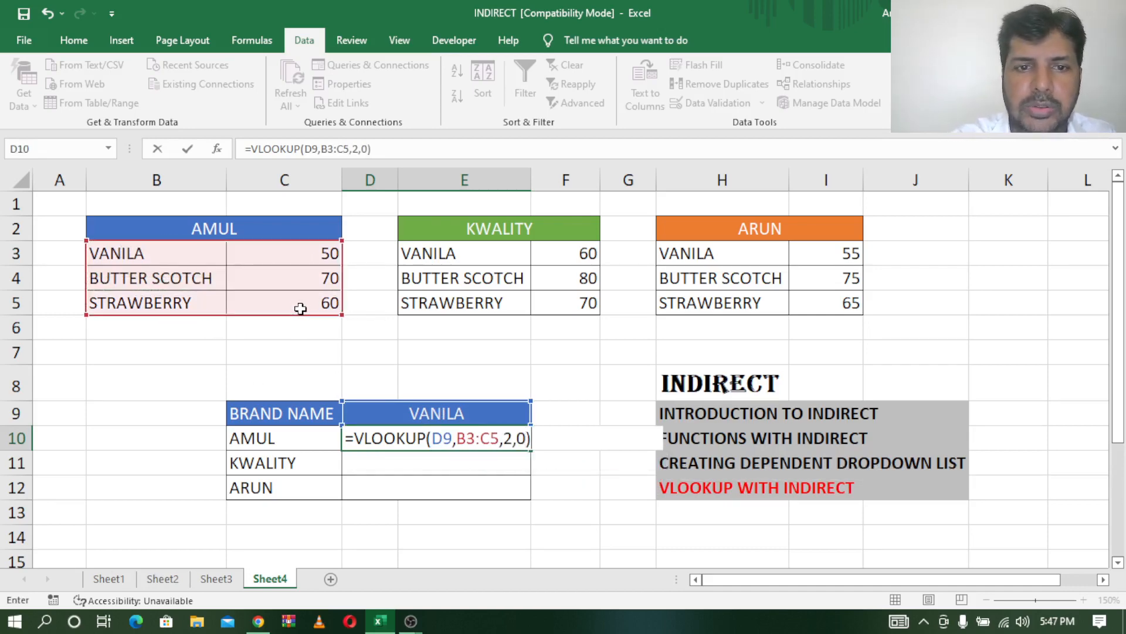
key("Return")
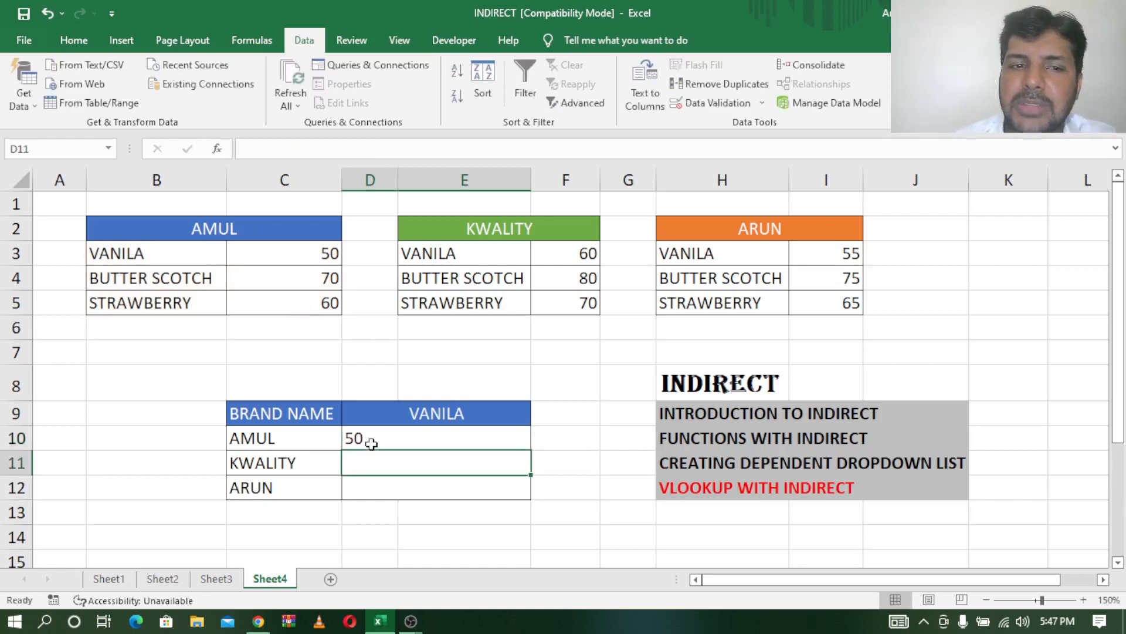
Review the VLOOKUP formula in D10 and the table range it references.
left_click(376, 442)
double_click(376, 442)
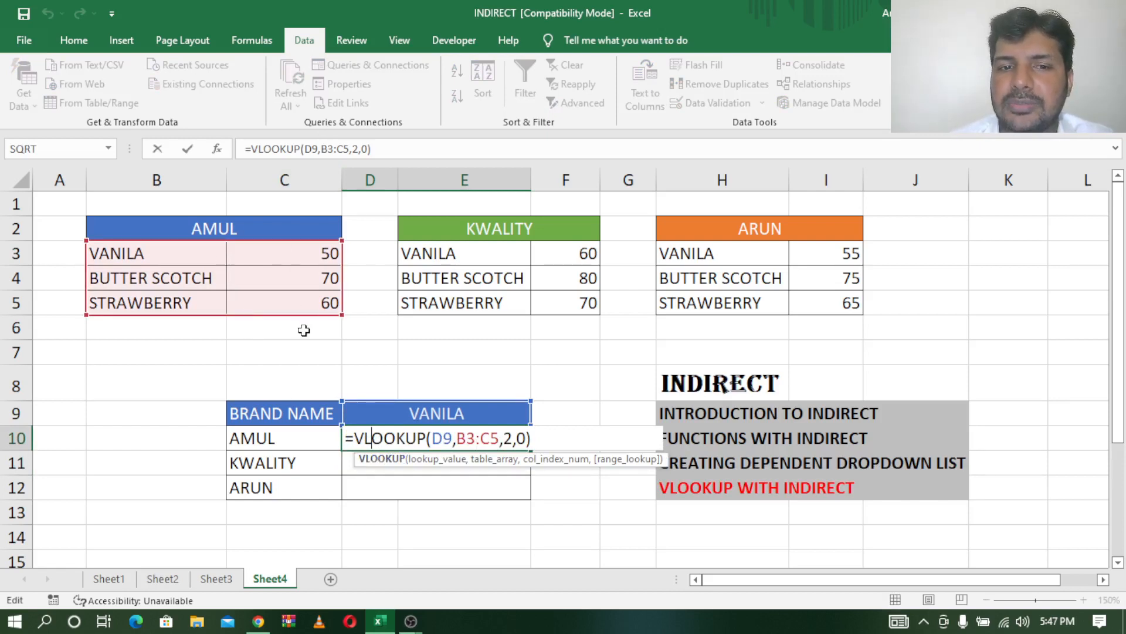
key("Return")
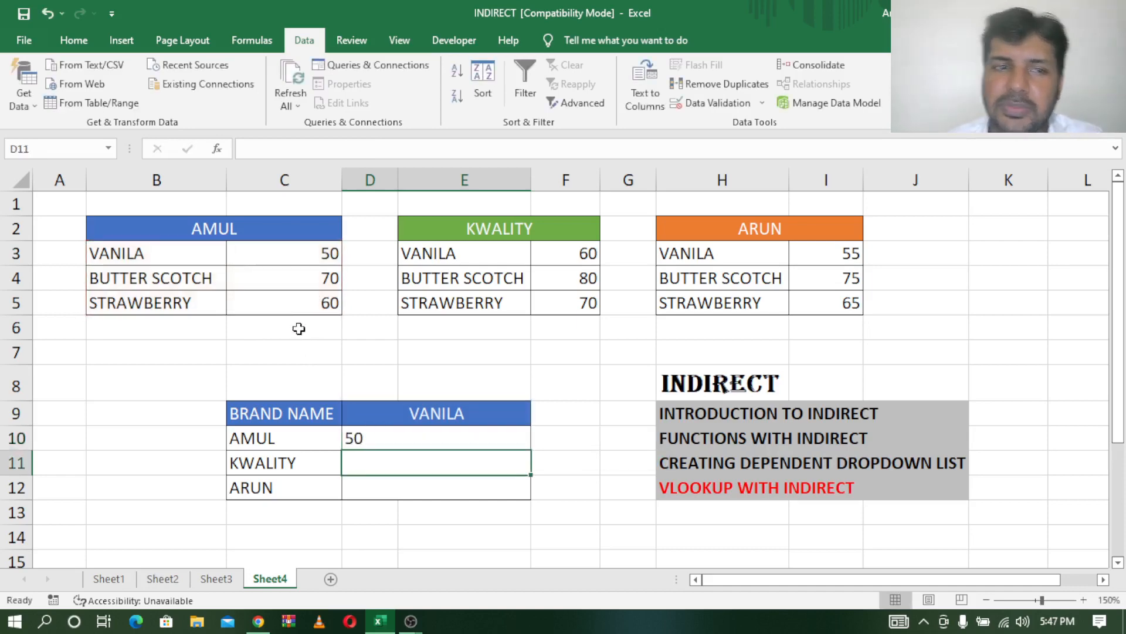
Create a named range from the AMUL table B2:C5 using only the top row as the name.
left_click(279, 301)
left_click_drag(164, 225, 261, 304)
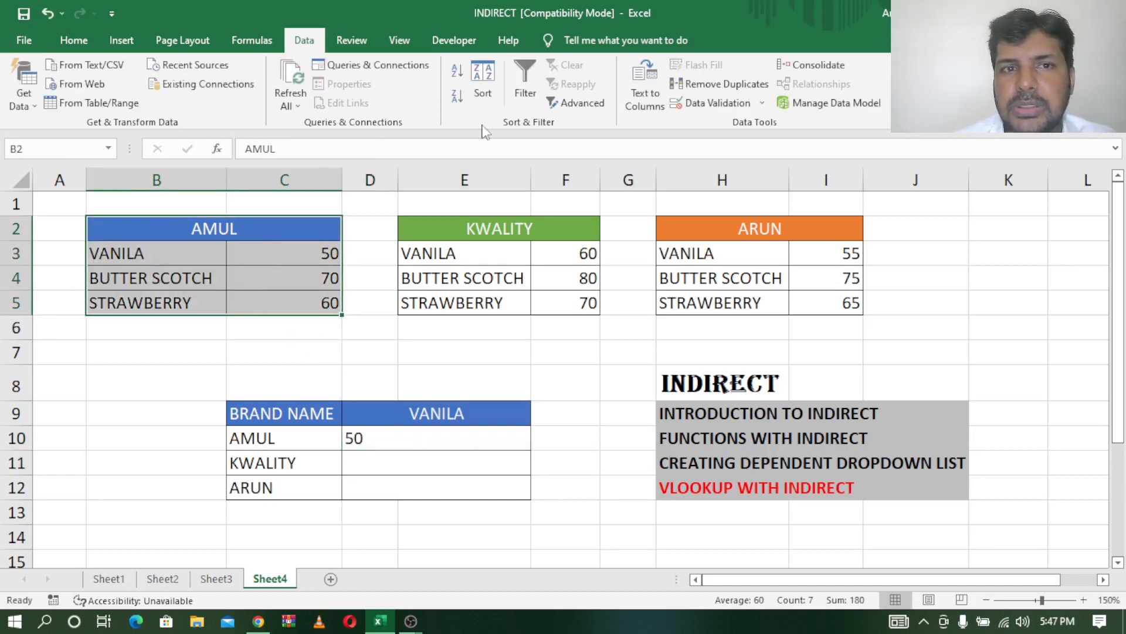
left_click(253, 37)
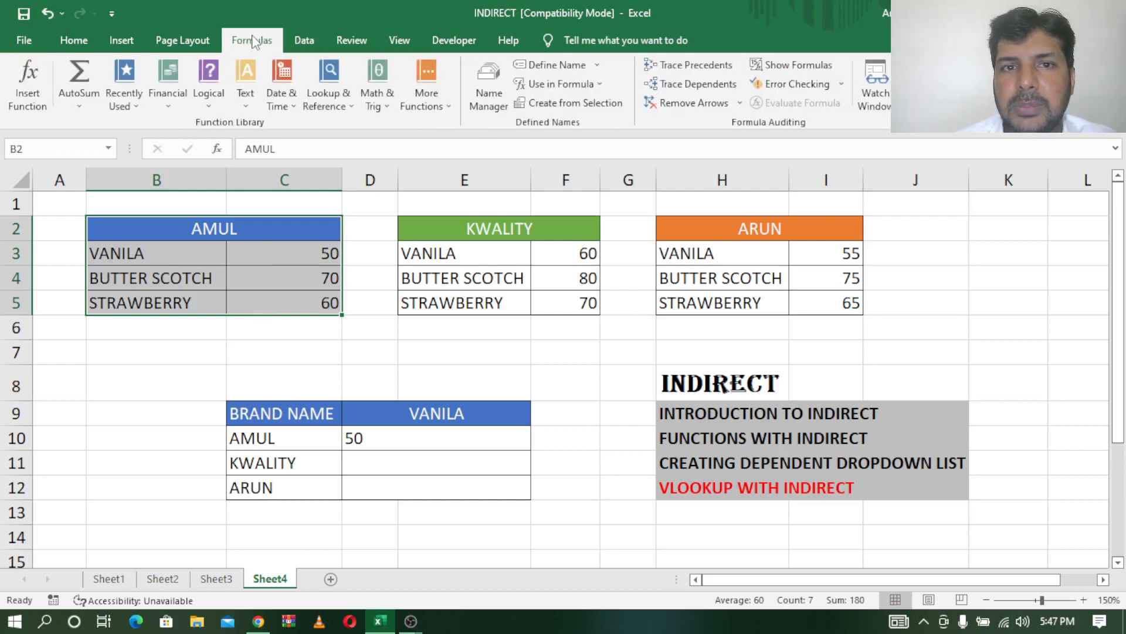
left_click(558, 105)
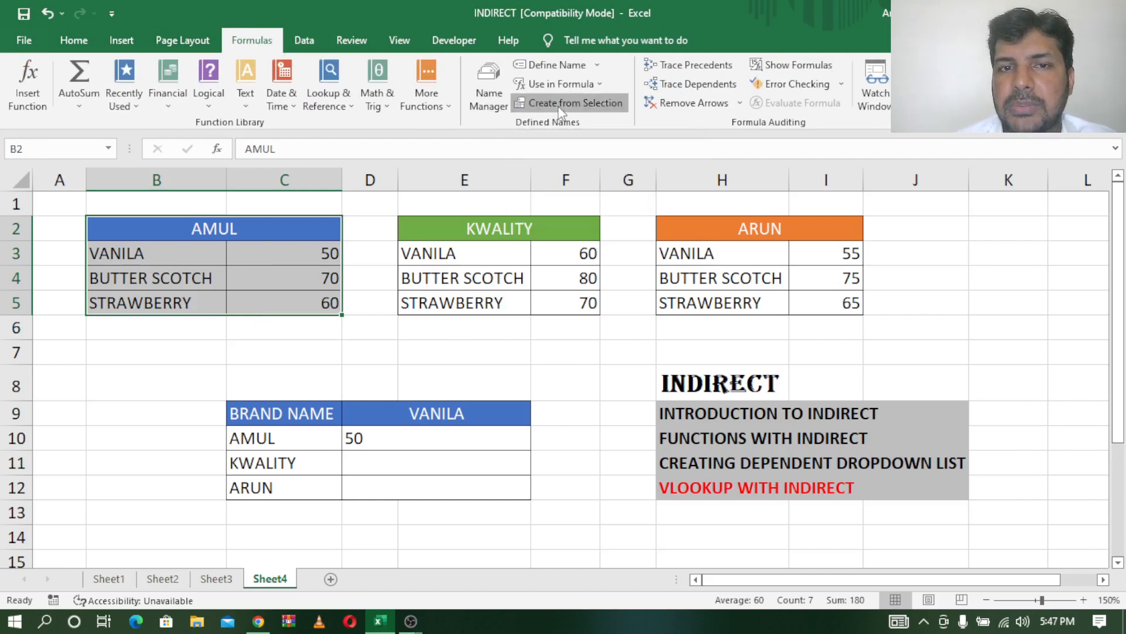
left_click(750, 251)
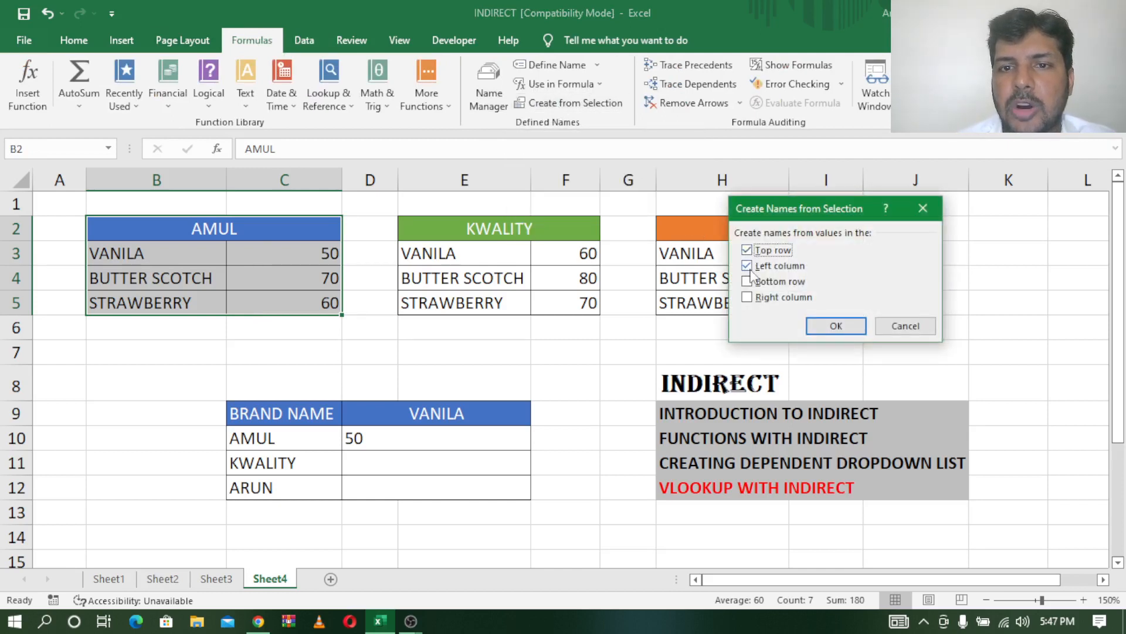
left_click(747, 267)
left_click(836, 326)
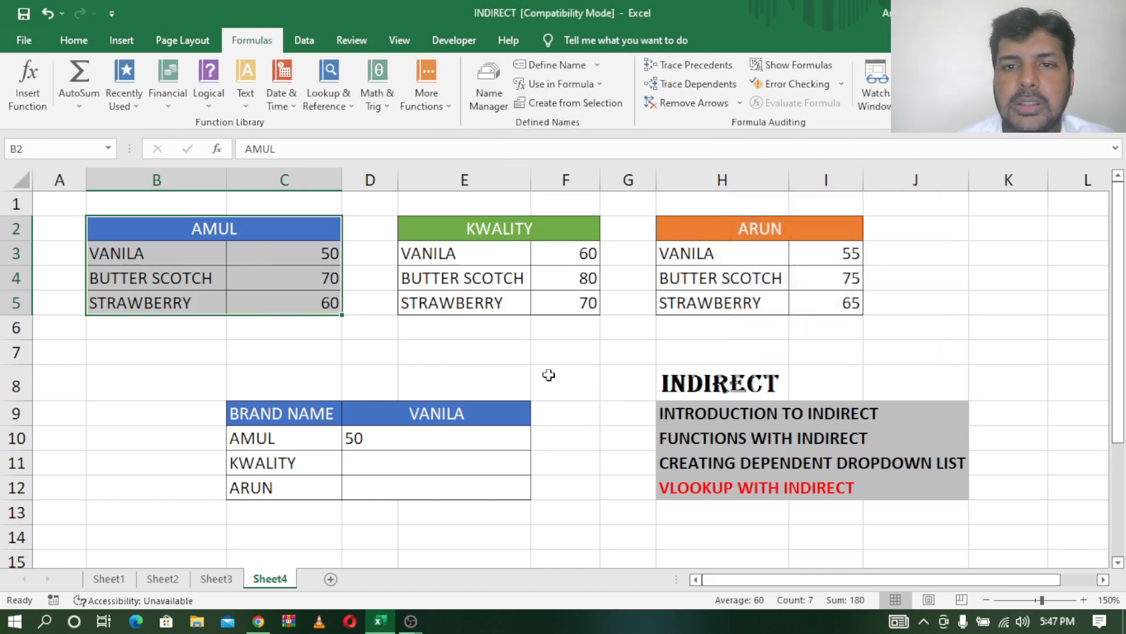
Check which range name is assigned to the AMUL data in B3:C5.
left_click(302, 352)
left_click_drag(150, 254, 301, 295)
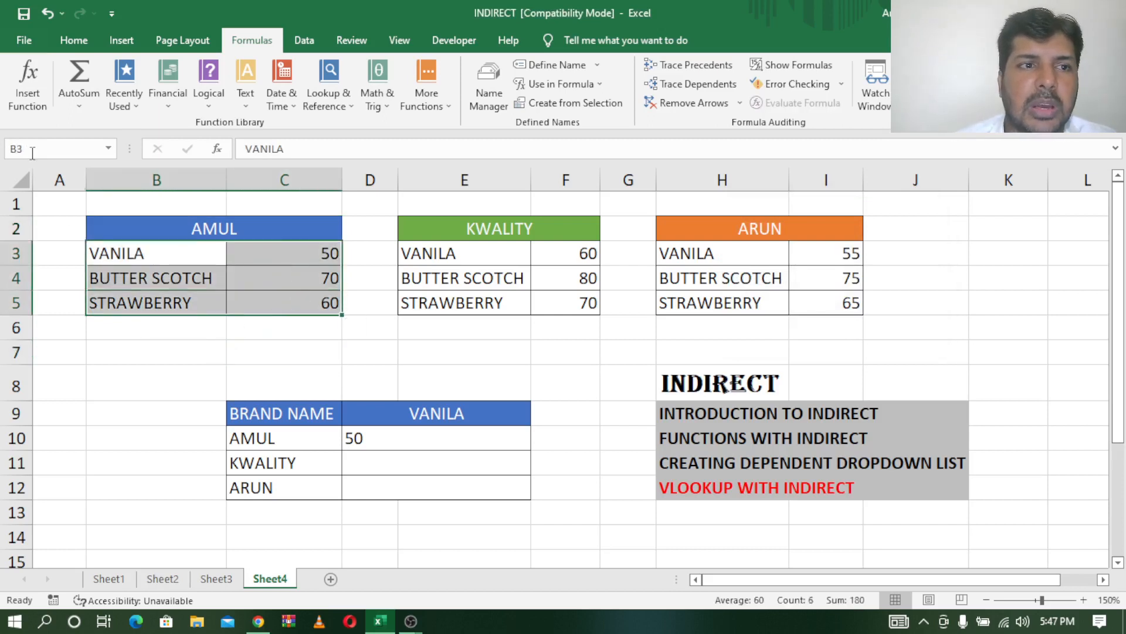
left_click(209, 233)
Delete the AMUL defined name, which refers to Sheet4 B3:B5, from the workbook's names.
left_click_drag(182, 233, 267, 304)
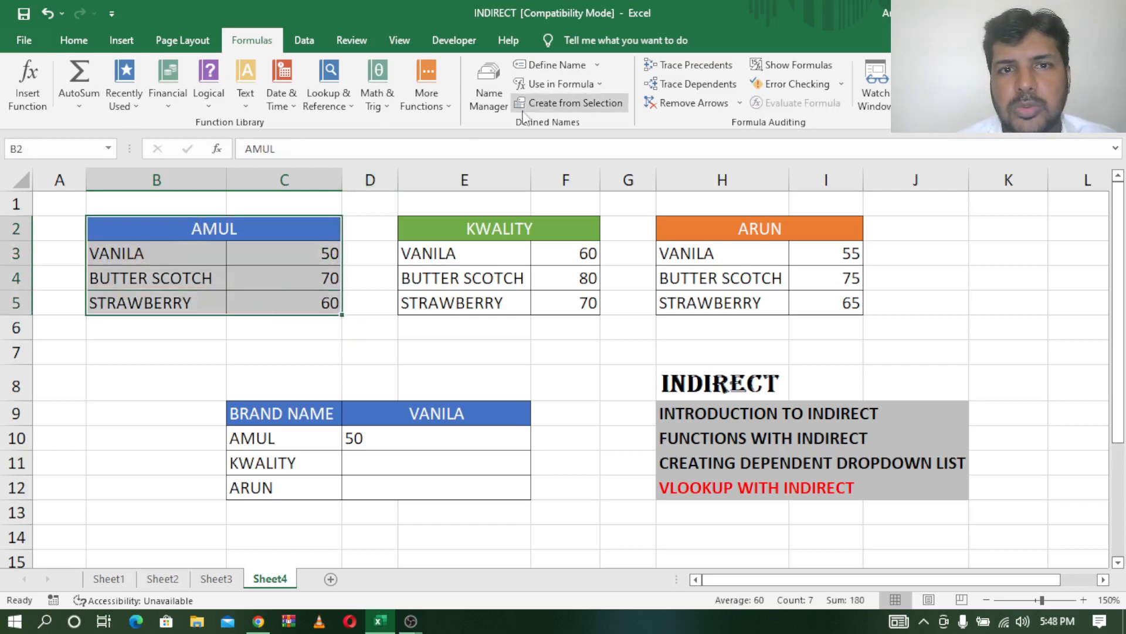
left_click(495, 89)
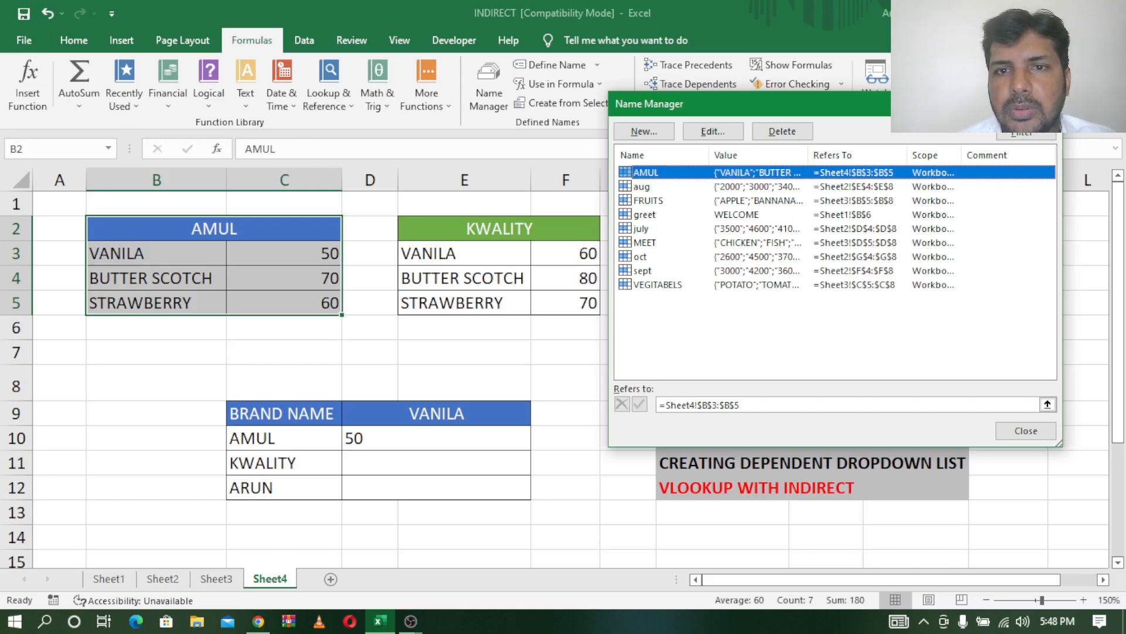
left_click(781, 131)
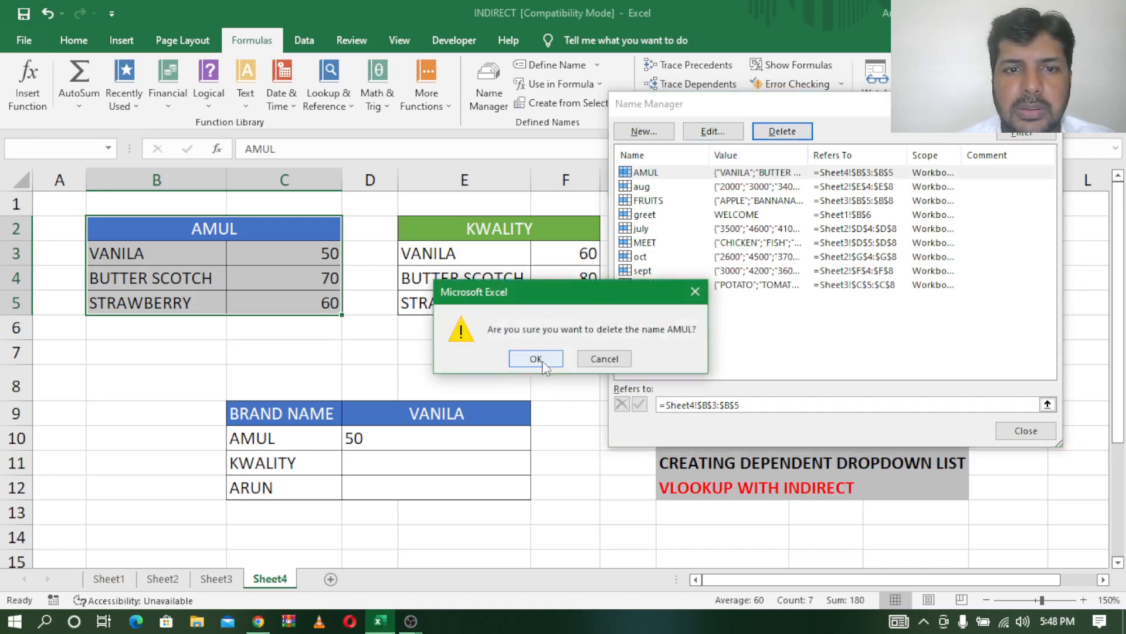
left_click(536, 359)
key("Escape")
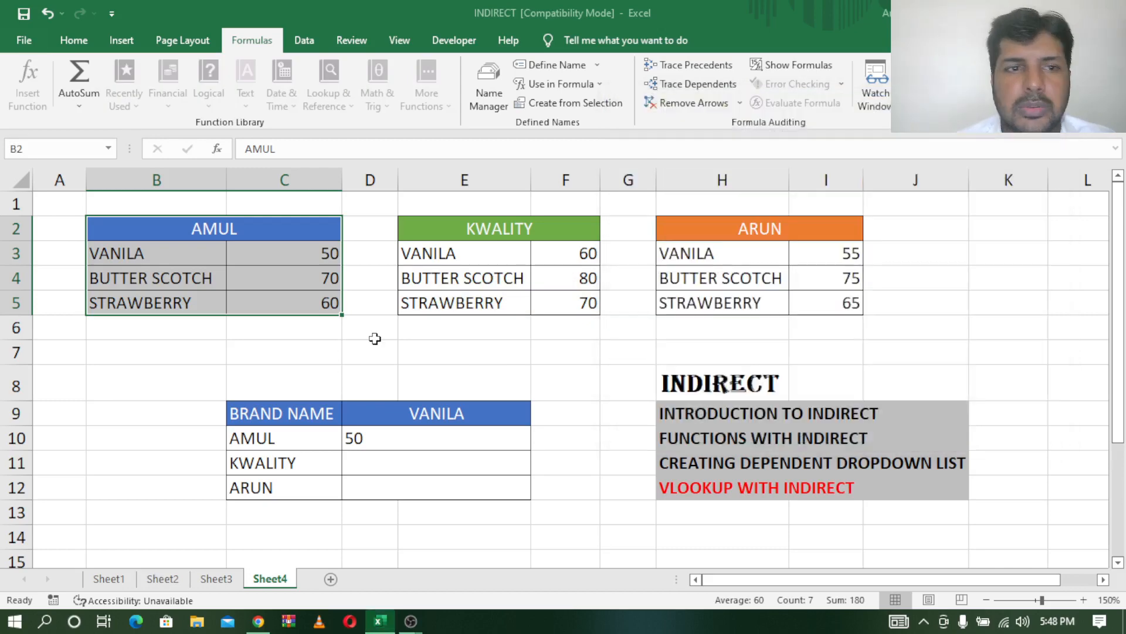
Define the name AMUL with workbook scope for the flavour and price range B3:C5.
left_click(371, 350)
left_click_drag(114, 252, 327, 303)
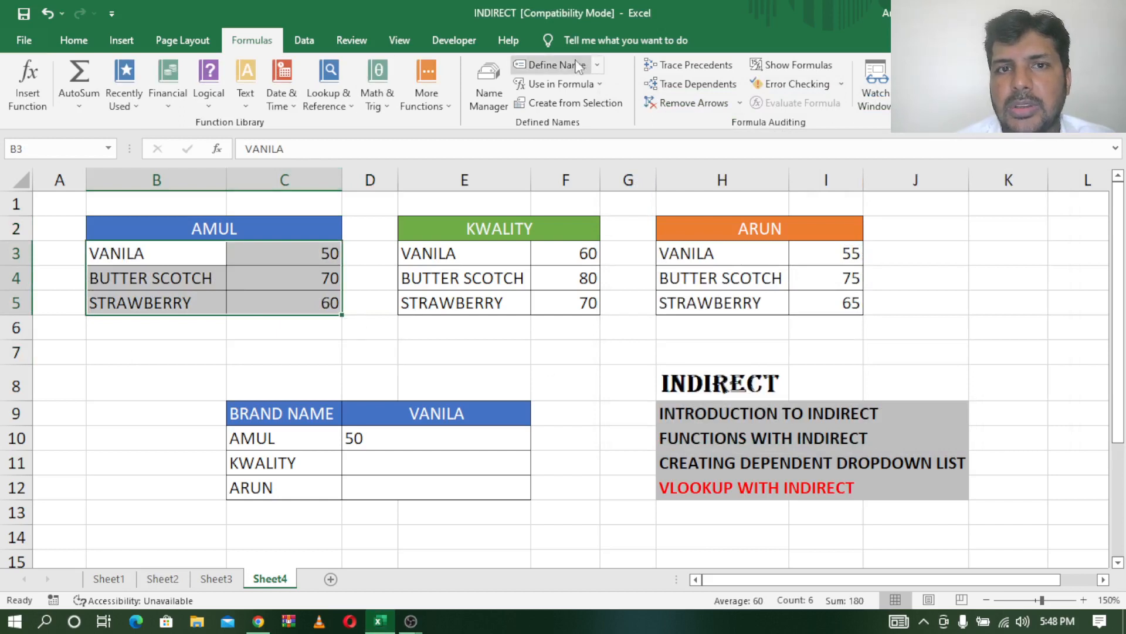
left_click(557, 65)
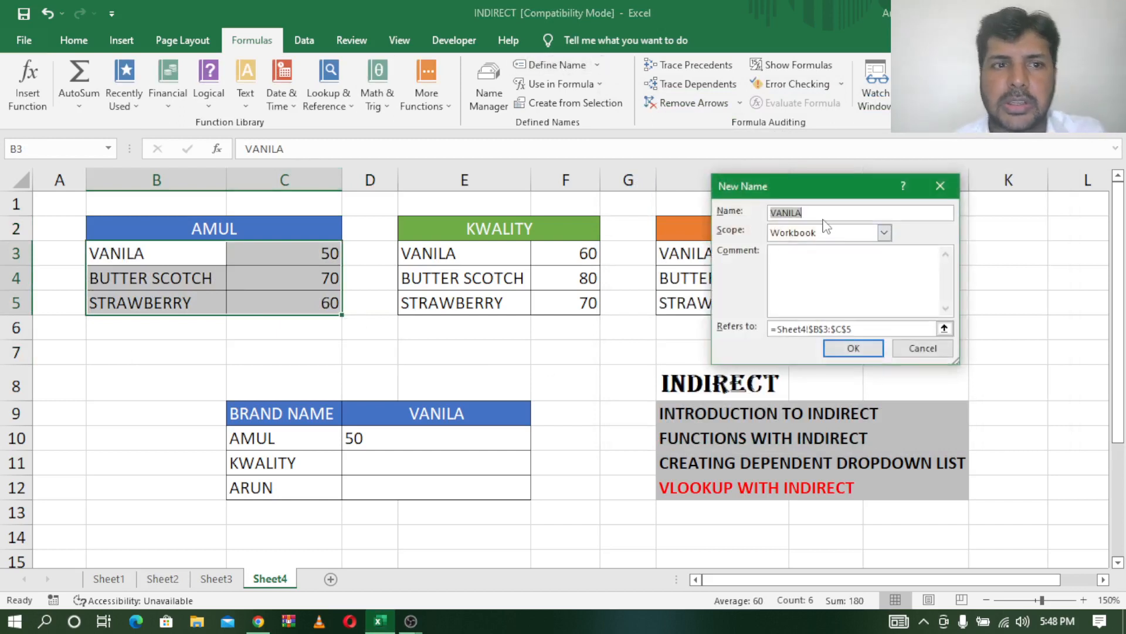
key("BackSpace")
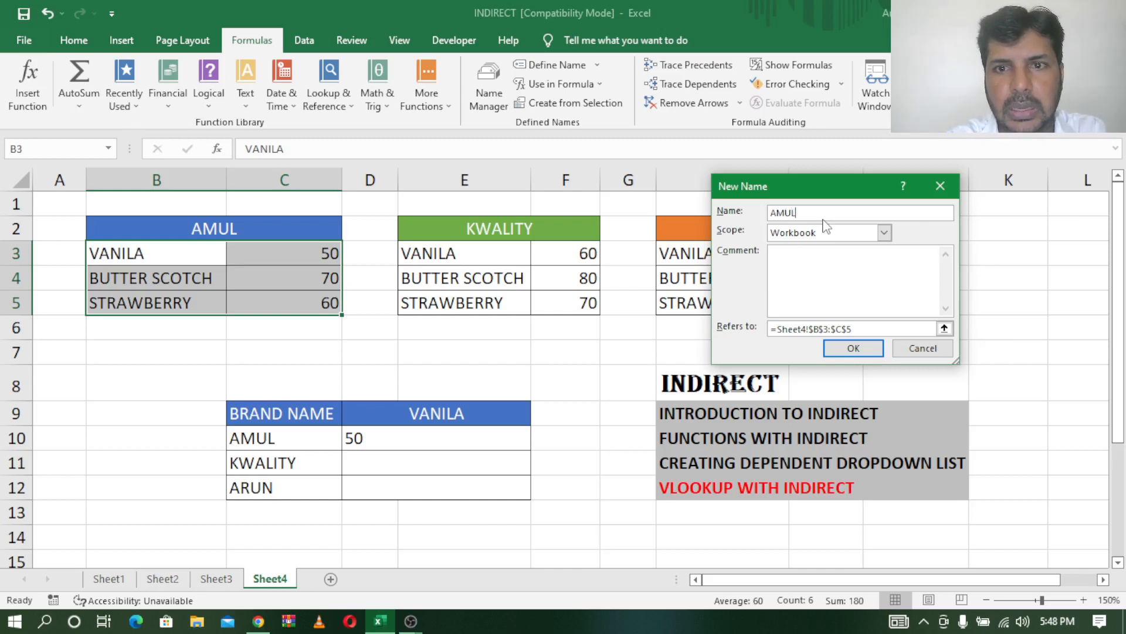
left_click(852, 348)
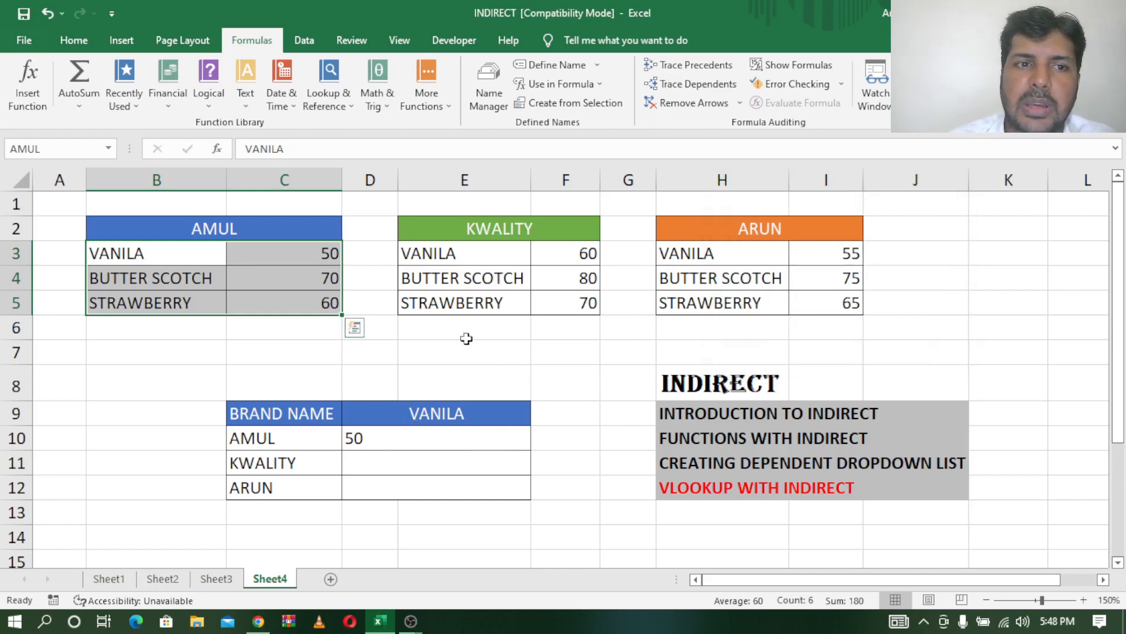
Define the name KWALITY with workbook scope for the flavour and price range E3:F5.
left_click_drag(449, 253, 585, 303)
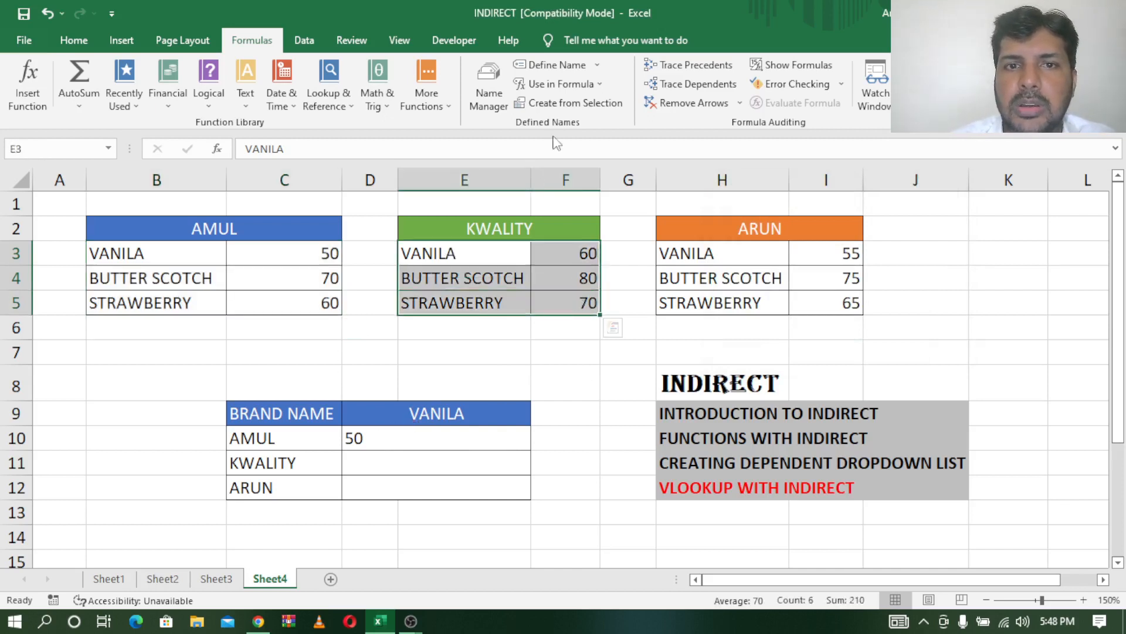
left_click(556, 67)
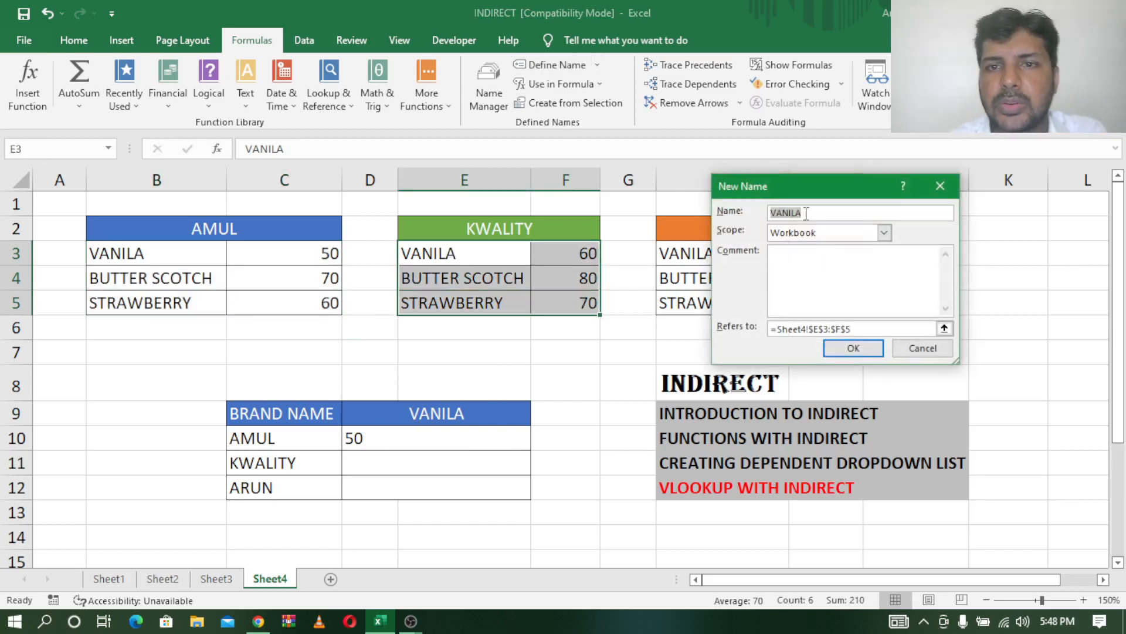
key("BackSpace")
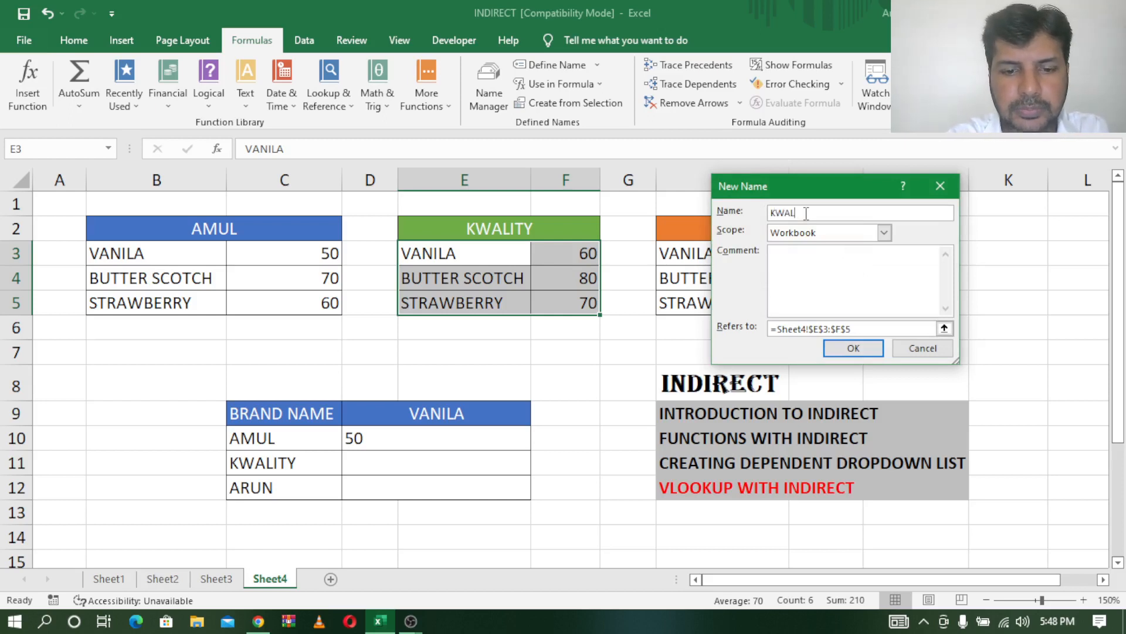
type("KWALITY")
key("Return")
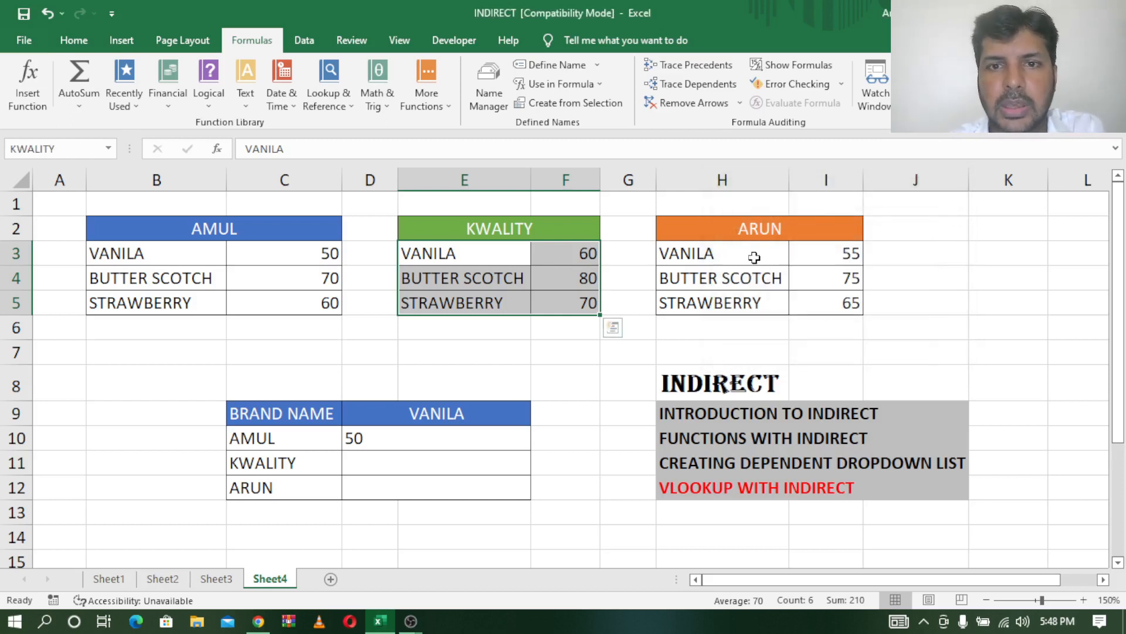
Define the name ARUN with workbook scope for the flavour and price range H3:I5.
left_click_drag(754, 254, 825, 296)
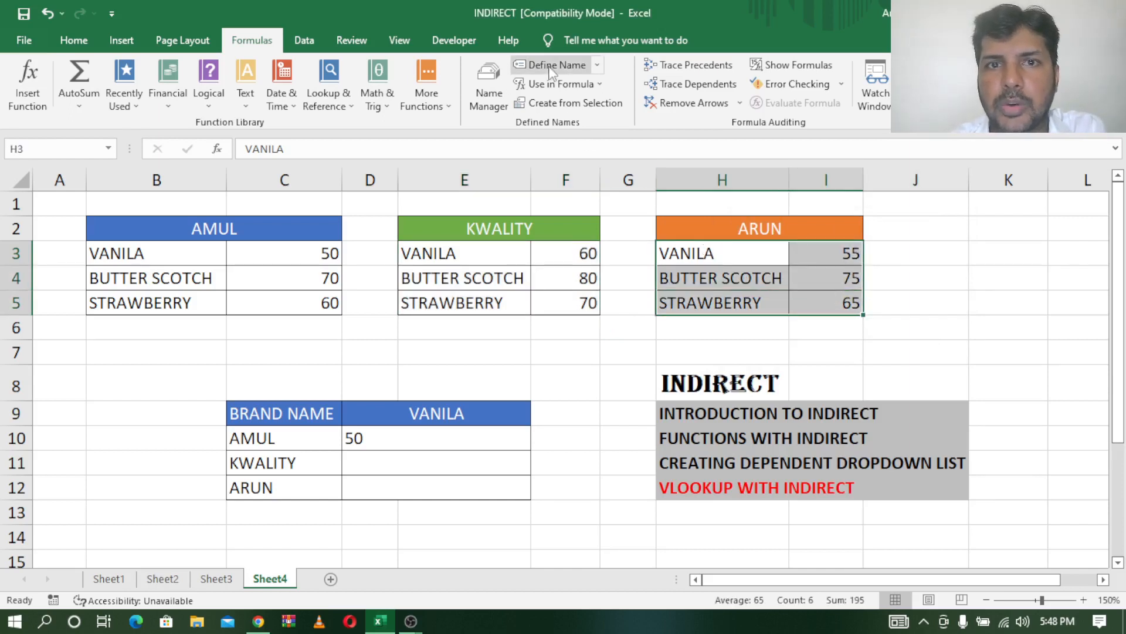
left_click(558, 63)
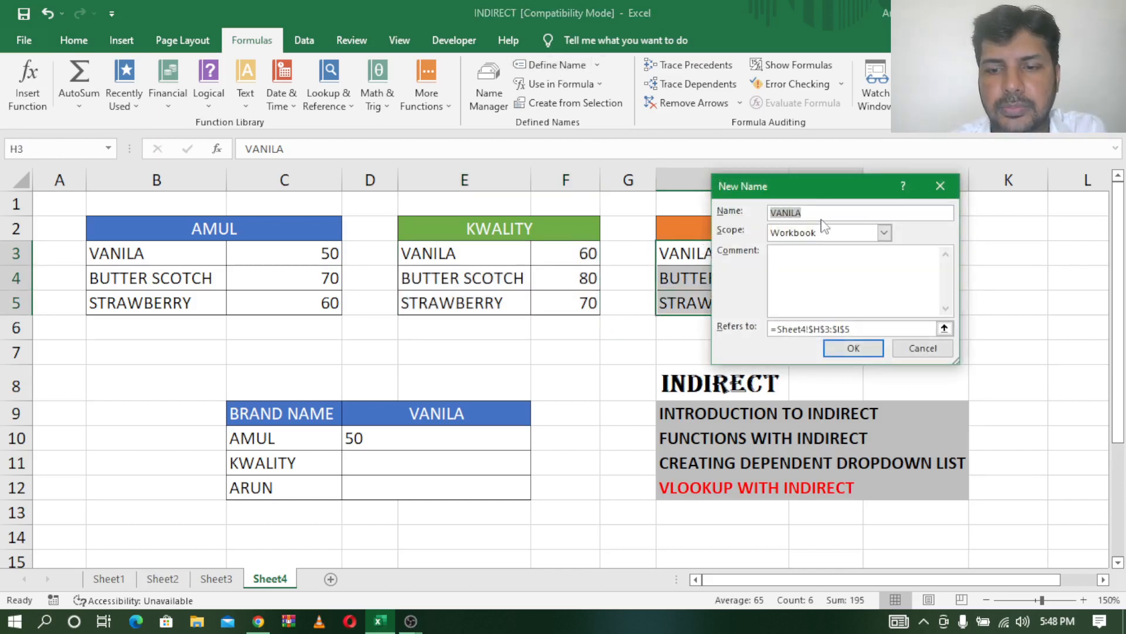
key("BackSpace")
type("ARUN")
key("Return")
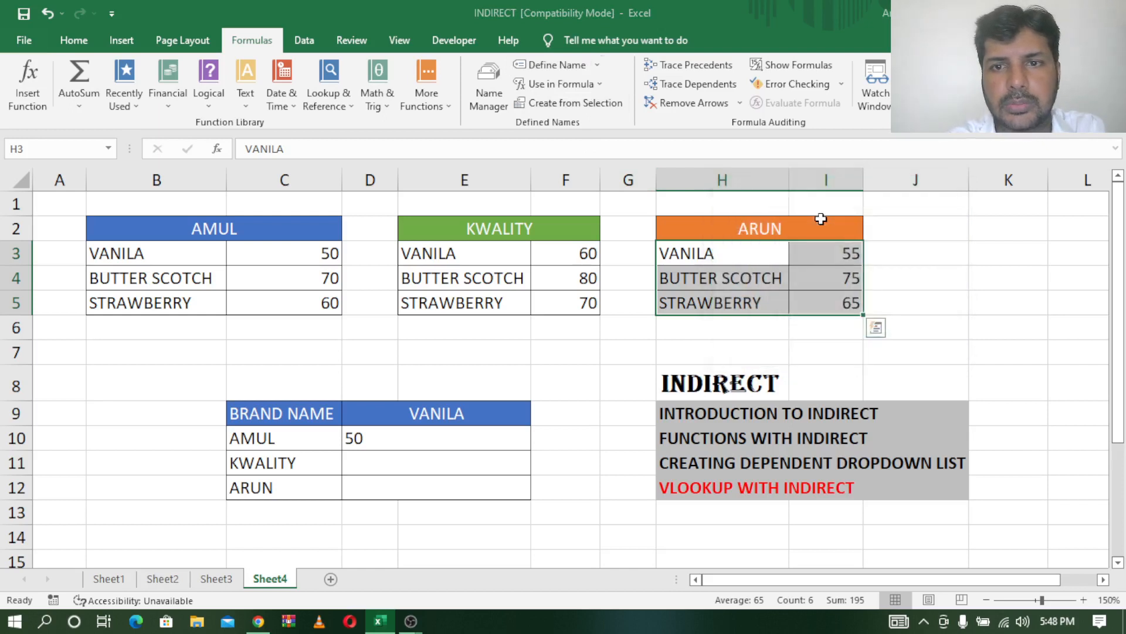
Check the names assigned to the data ranges B3:C5, E3:F5 and H3:I5.
left_click(150, 253)
left_click_drag(151, 254, 258, 304)
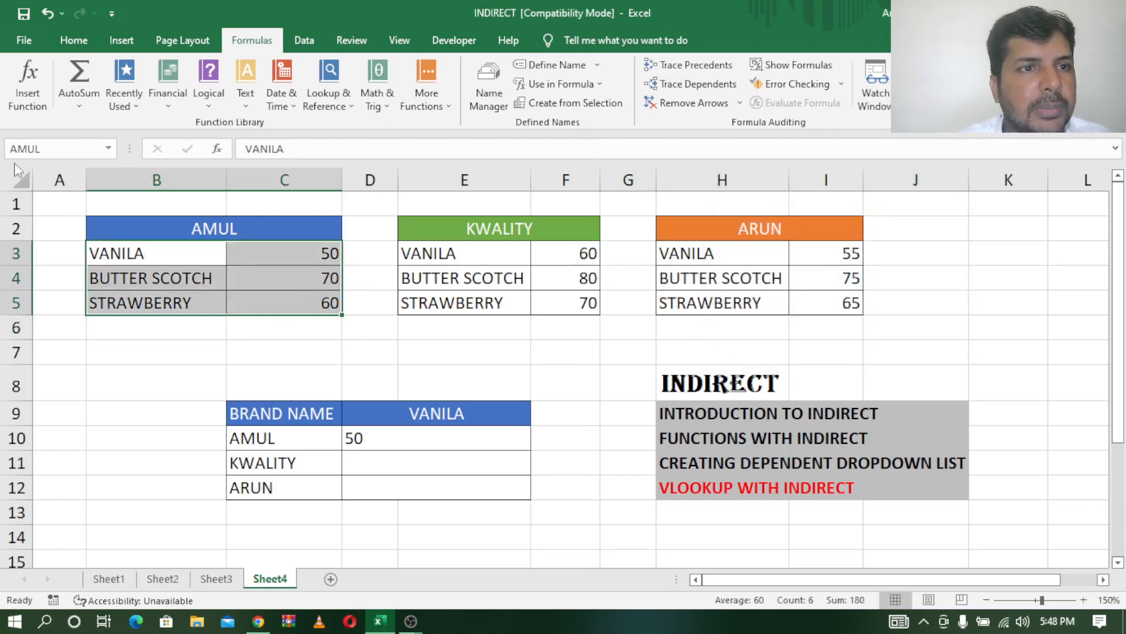
left_click_drag(452, 256, 566, 304)
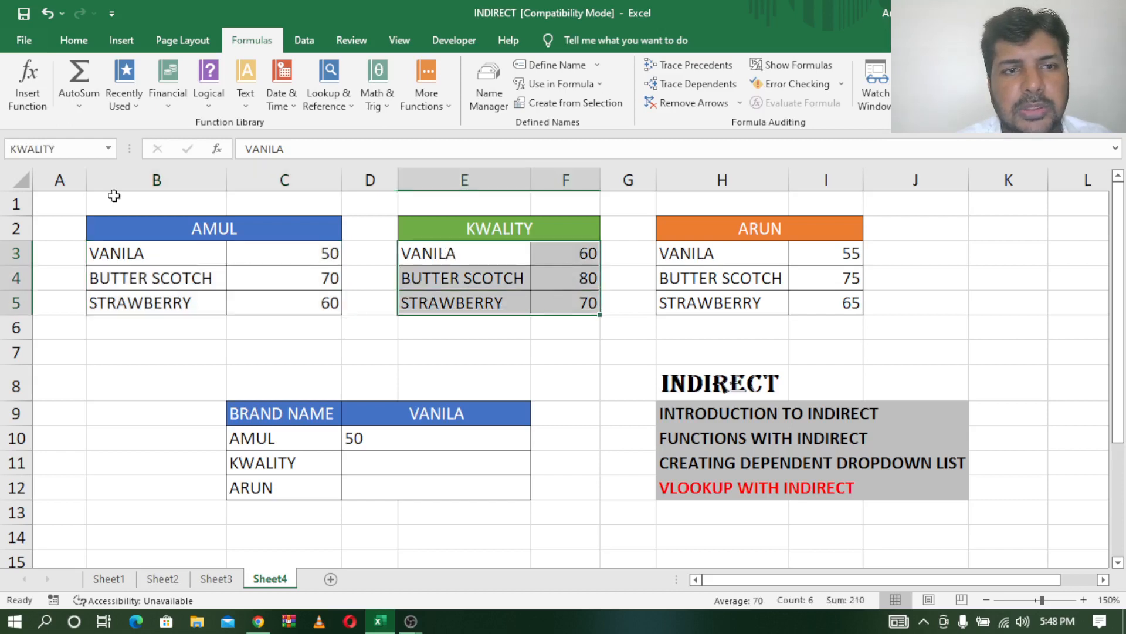
left_click_drag(709, 255, 822, 304)
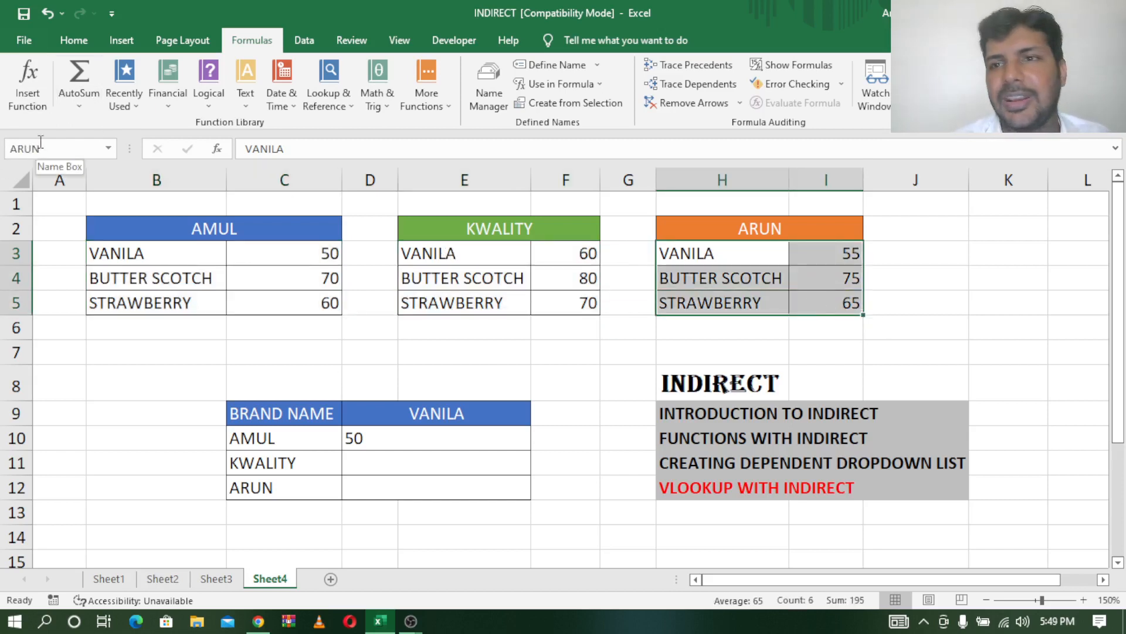
Try a direct reference to brand cell C10 as the table array, making D10's formula =VLOOKUP(D9,C10,2,0).
double_click(381, 441)
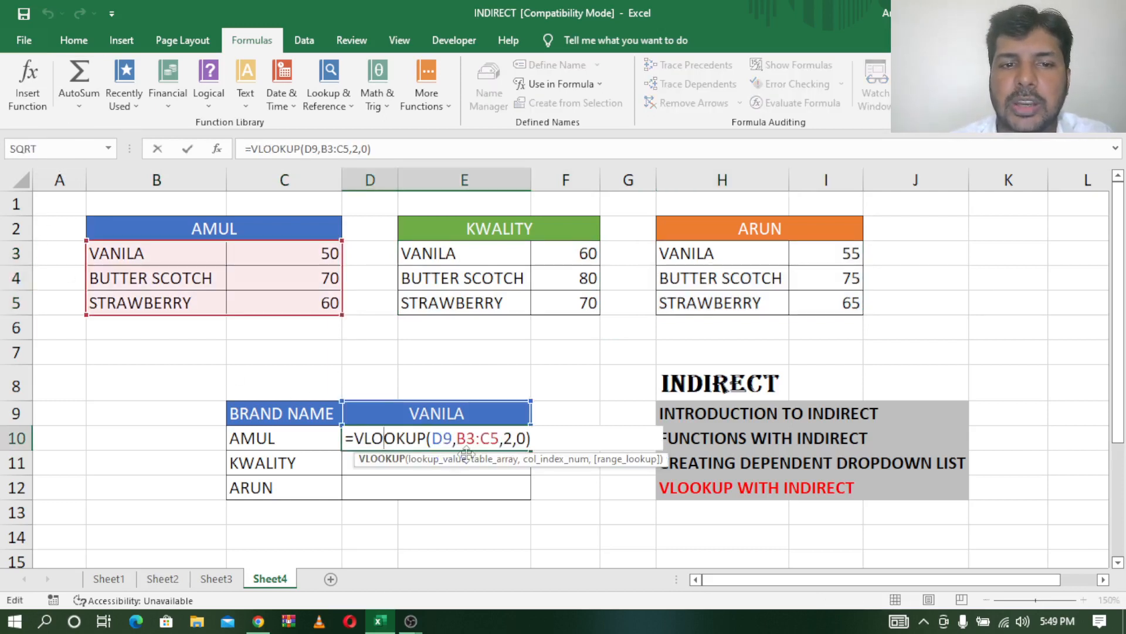
left_click(498, 438)
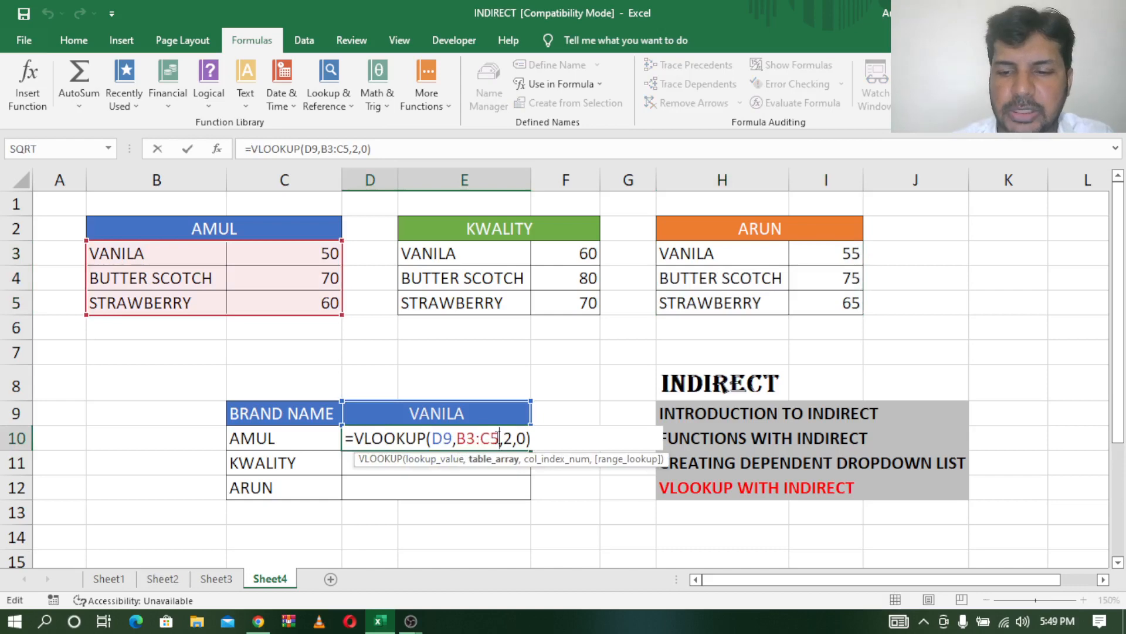
key("BackSpace")
key("BackSpace")
key("BackSpace")
key("BackSpace")
key("BackSpace")
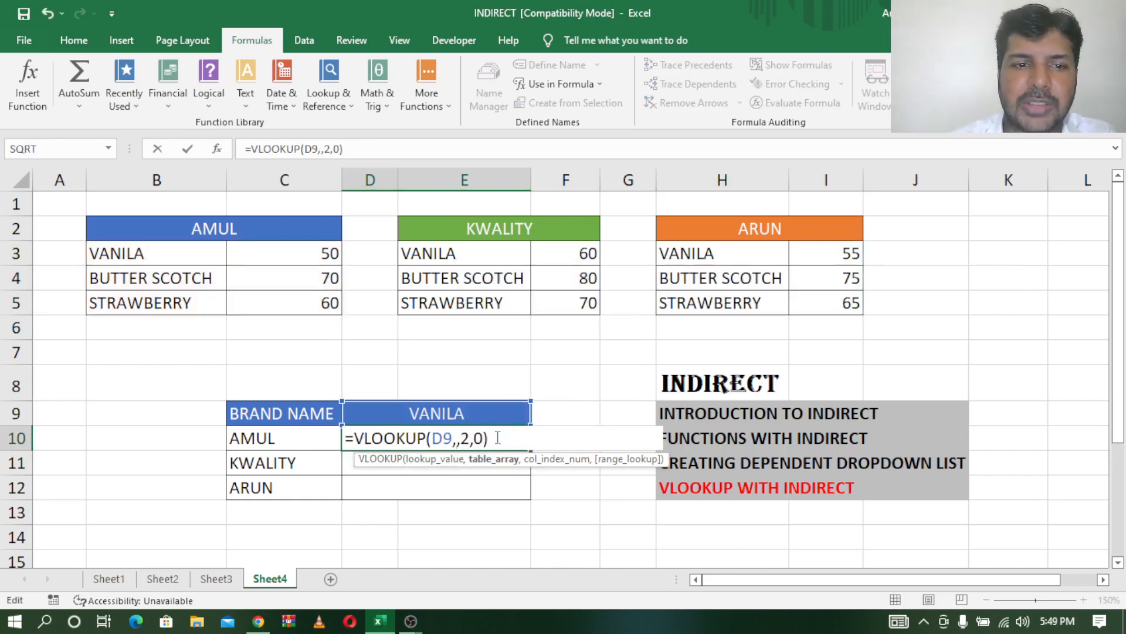
left_click(251, 440)
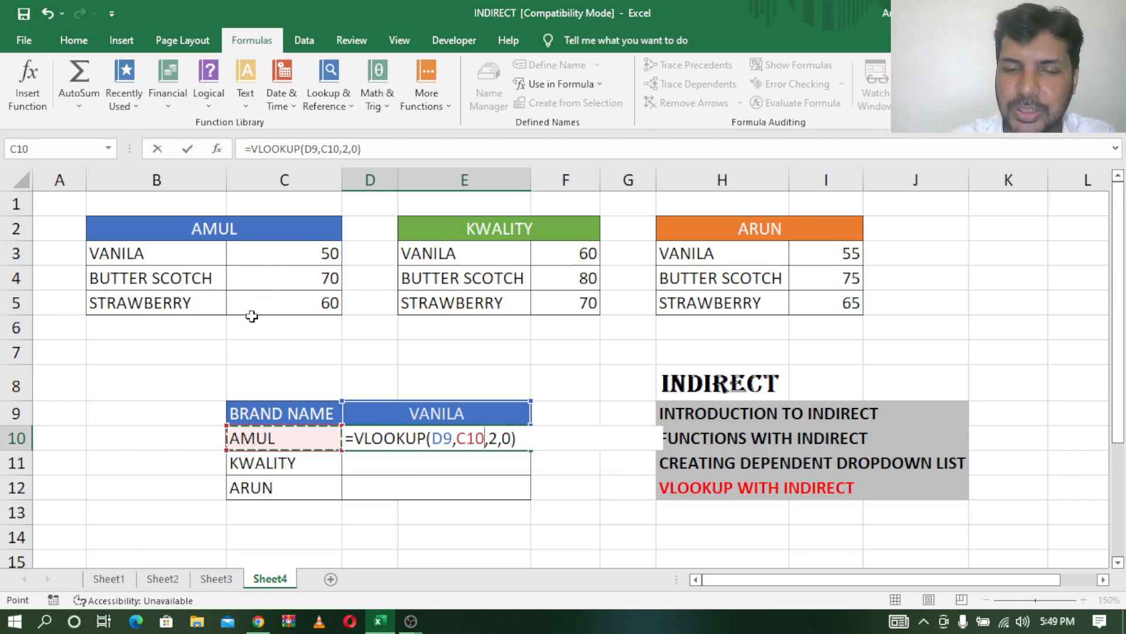
key("Return")
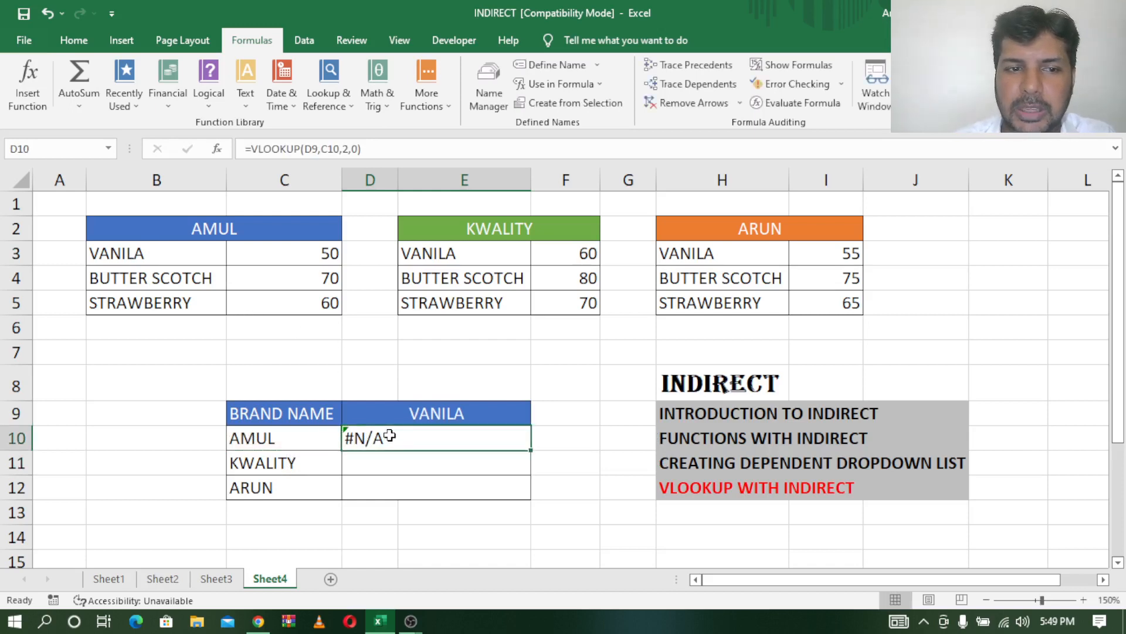
Examine the lookup value and table array arguments of D10's VLOOKUP and compare them with the named range B3:C5.
double_click(384, 440)
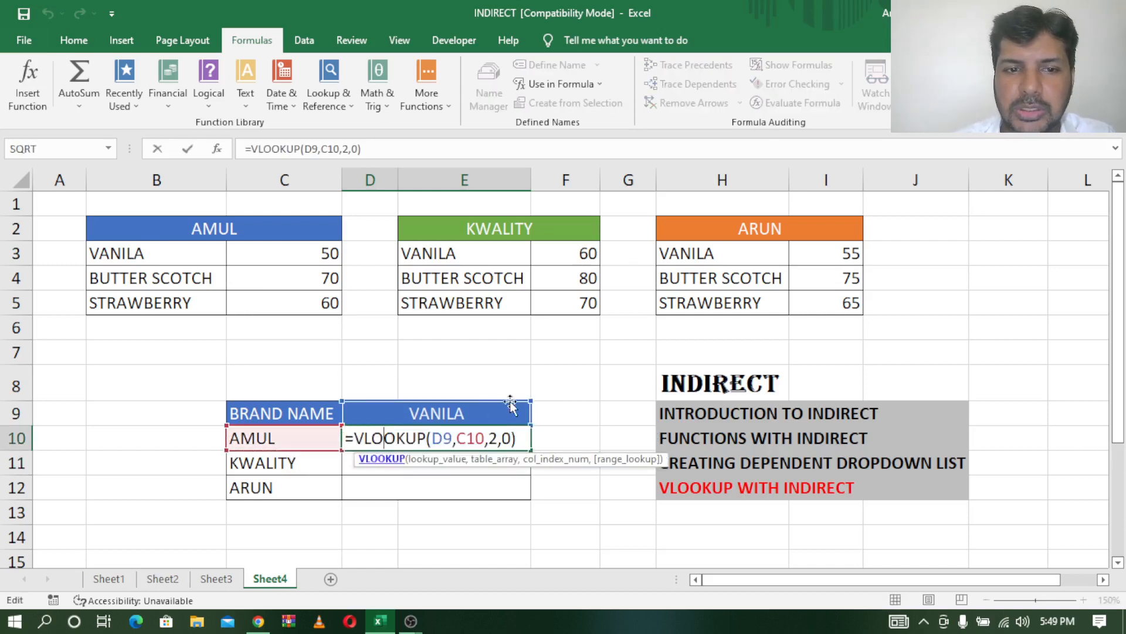
left_click(483, 439)
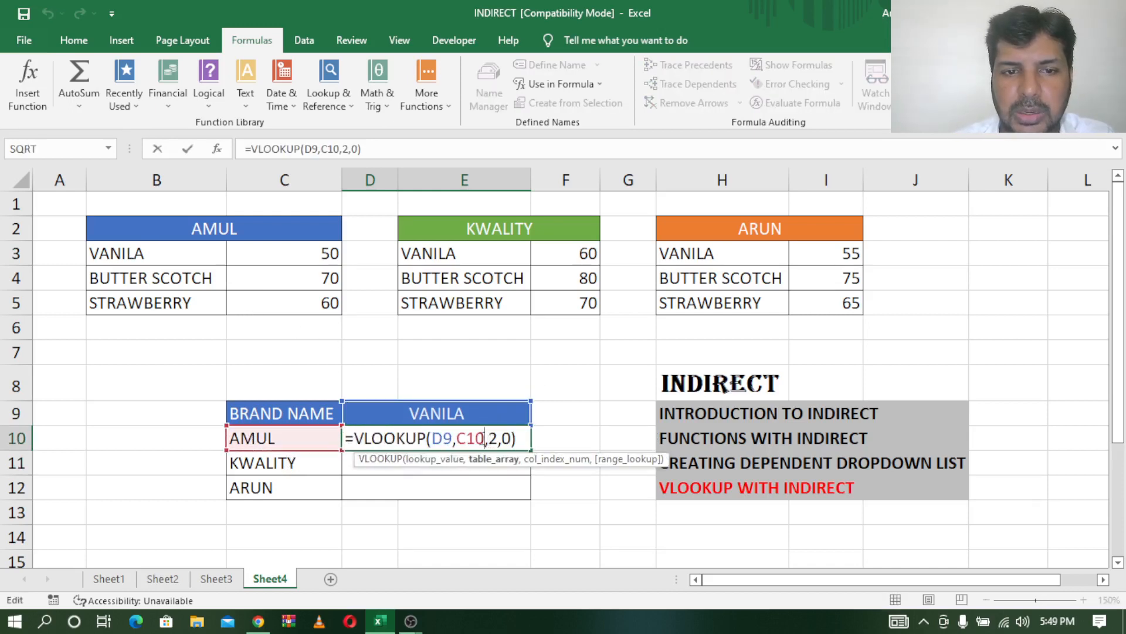
left_click(451, 440)
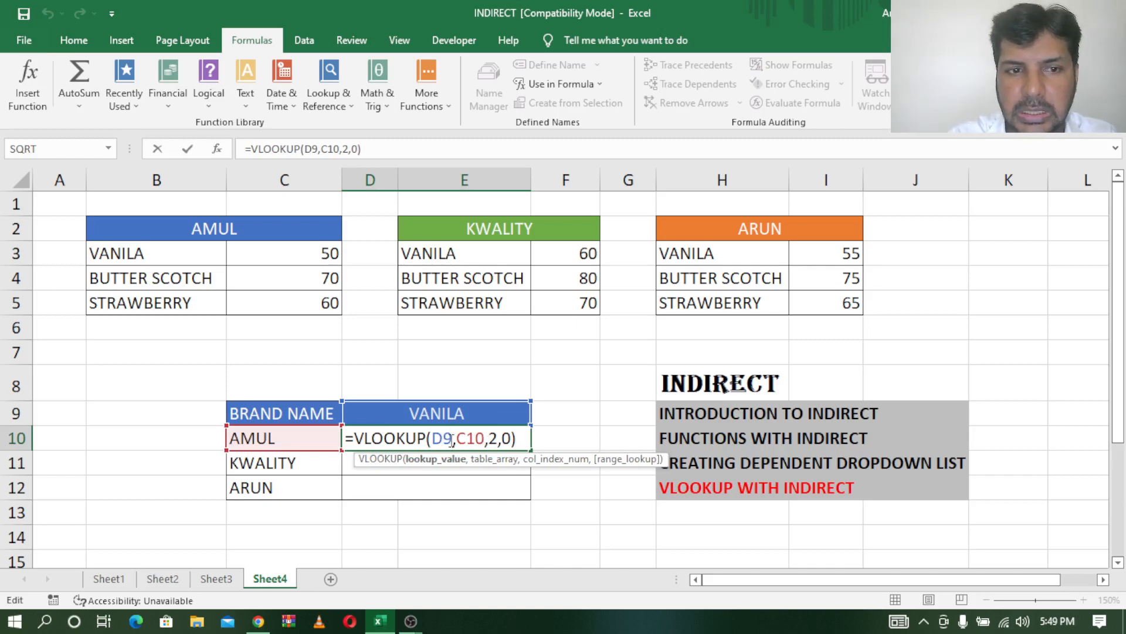
left_click(485, 440)
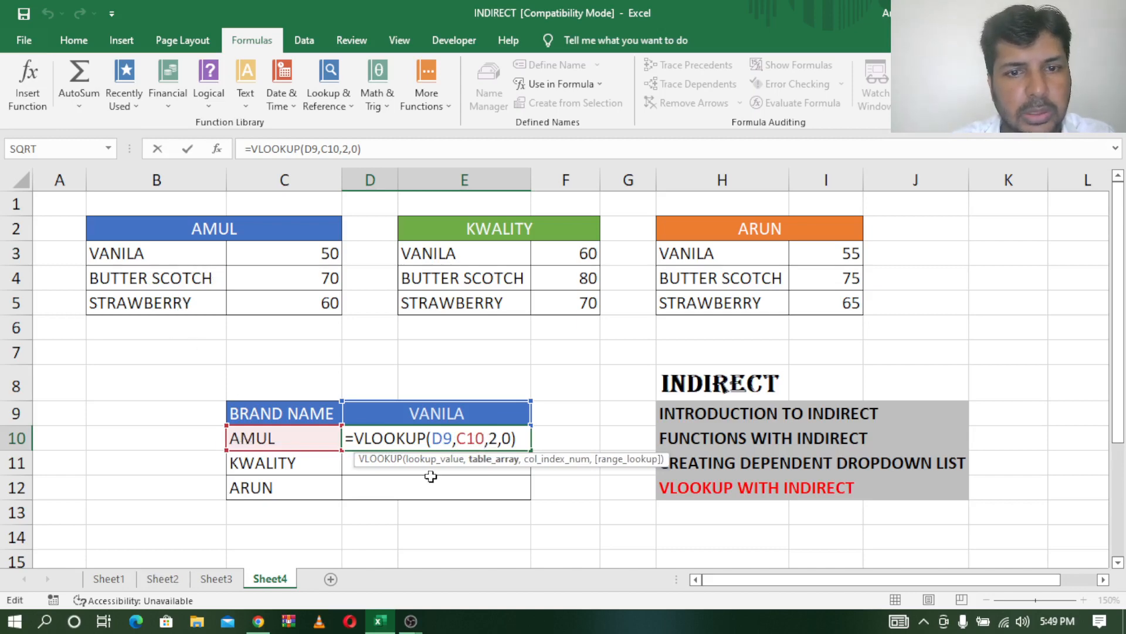
key("Return")
double_click(433, 438)
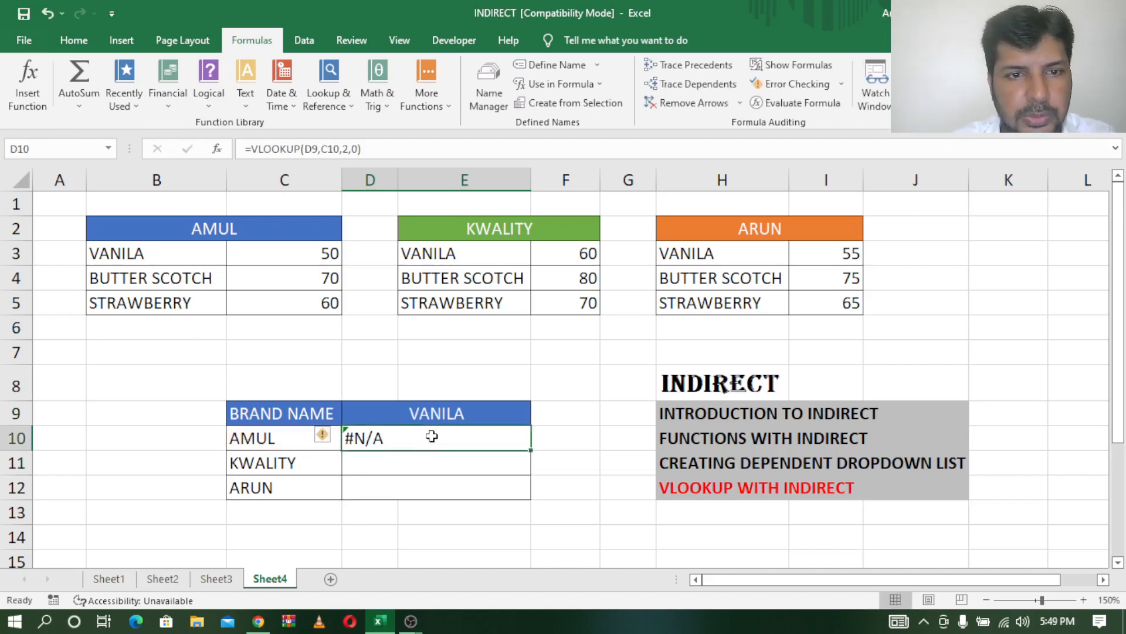
left_click(483, 435)
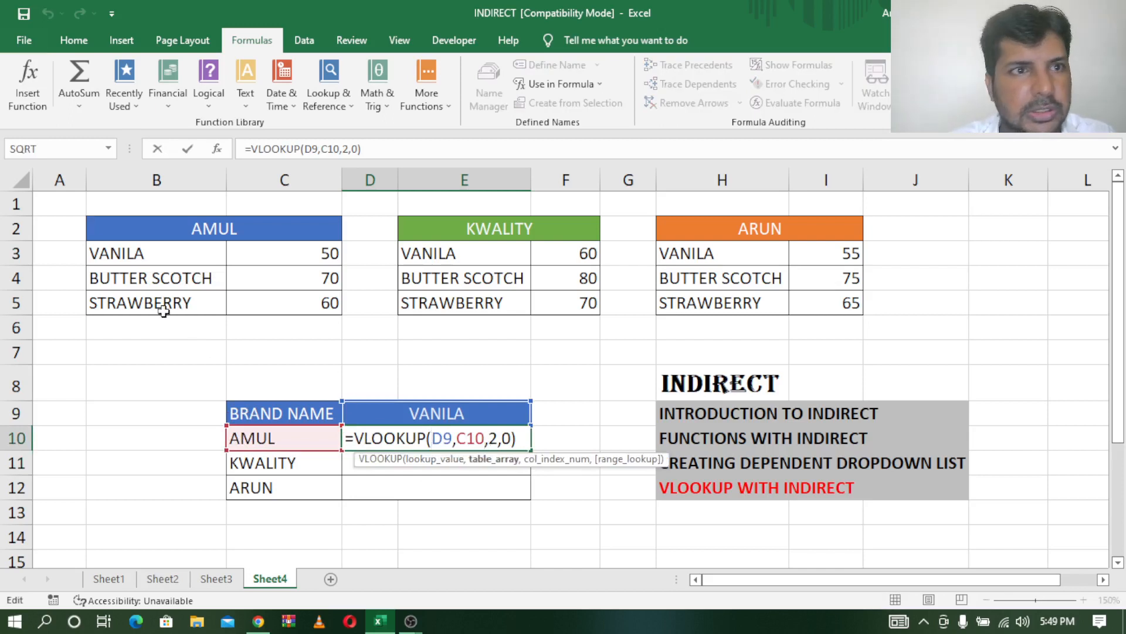
key("Return")
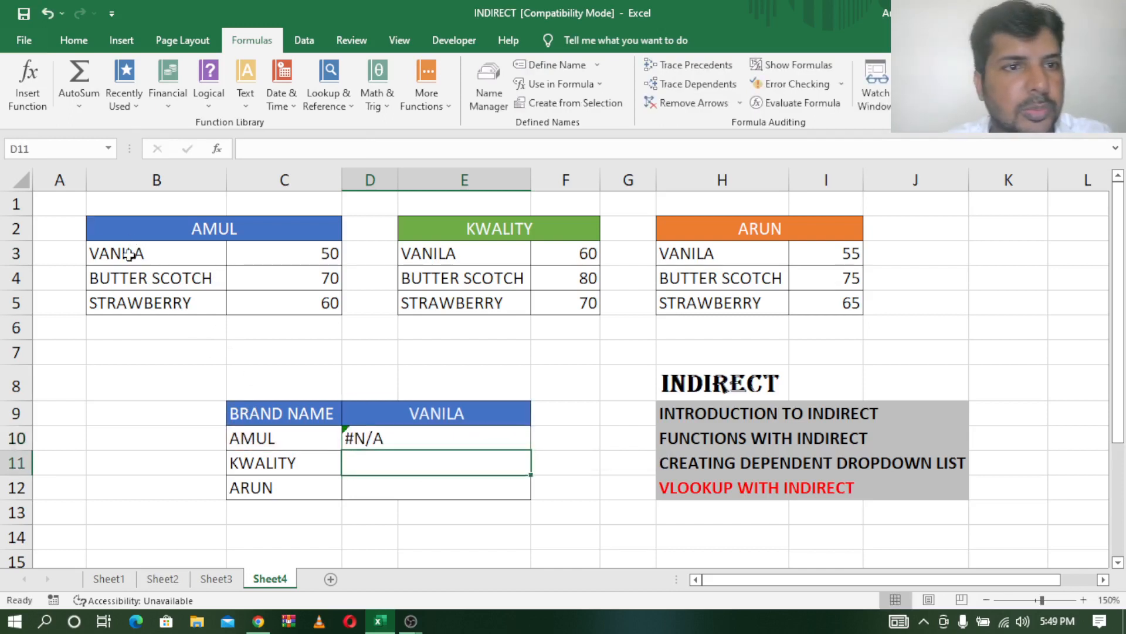
left_click_drag(120, 252, 267, 303)
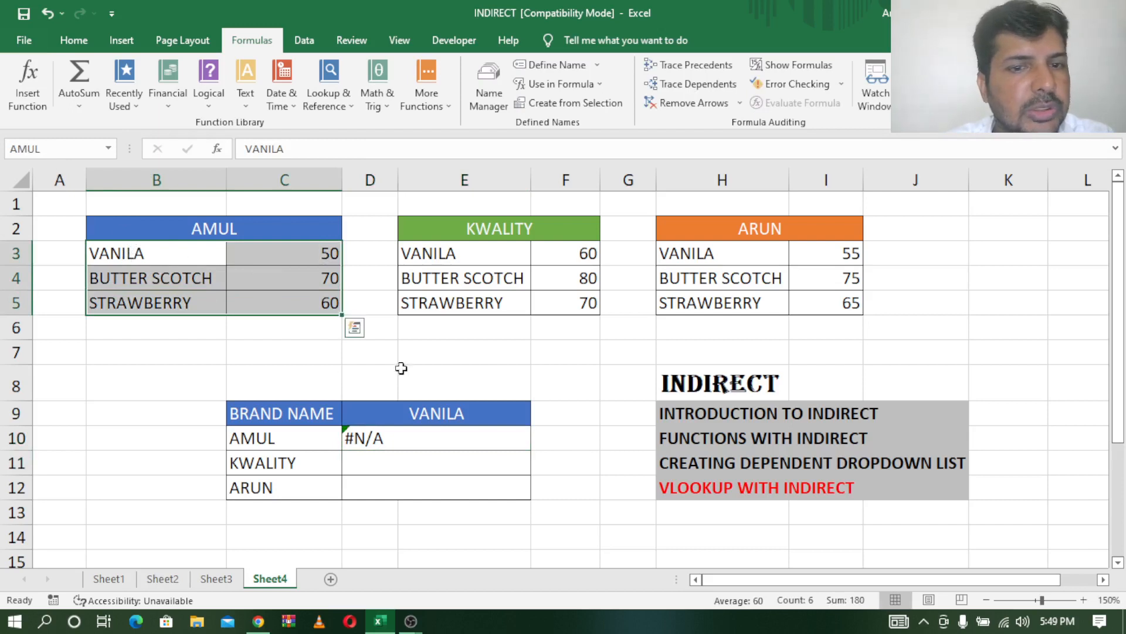
Wrap the brand cell reference in INDIRECT, making D10's formula =VLOOKUP(D9,INDIRECT(C10),2,0).
double_click(384, 437)
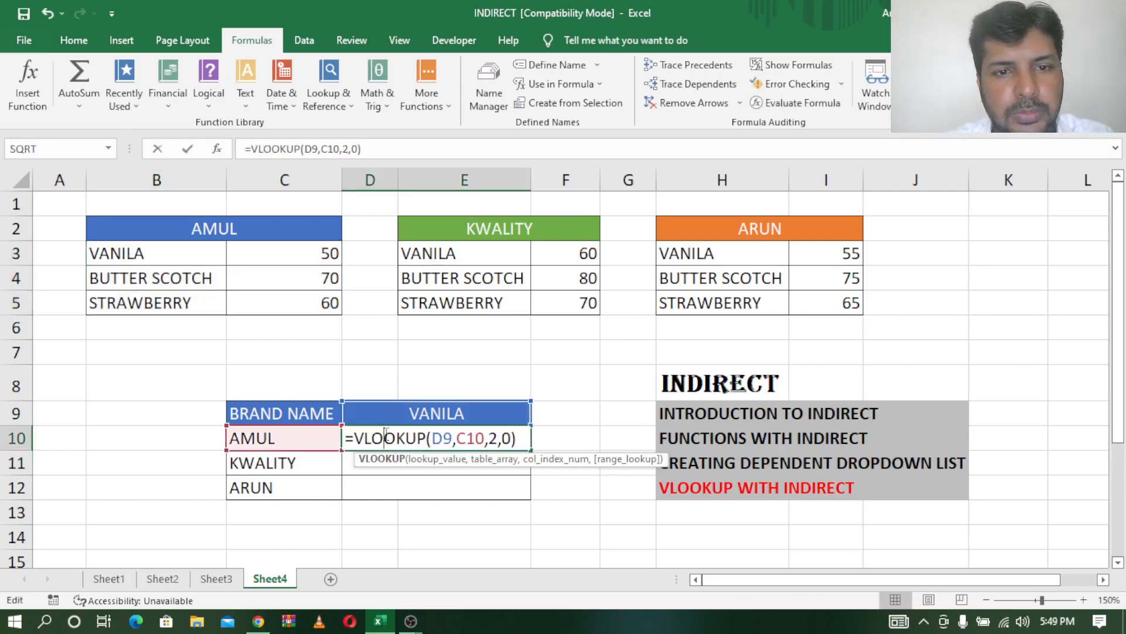
left_click(485, 440)
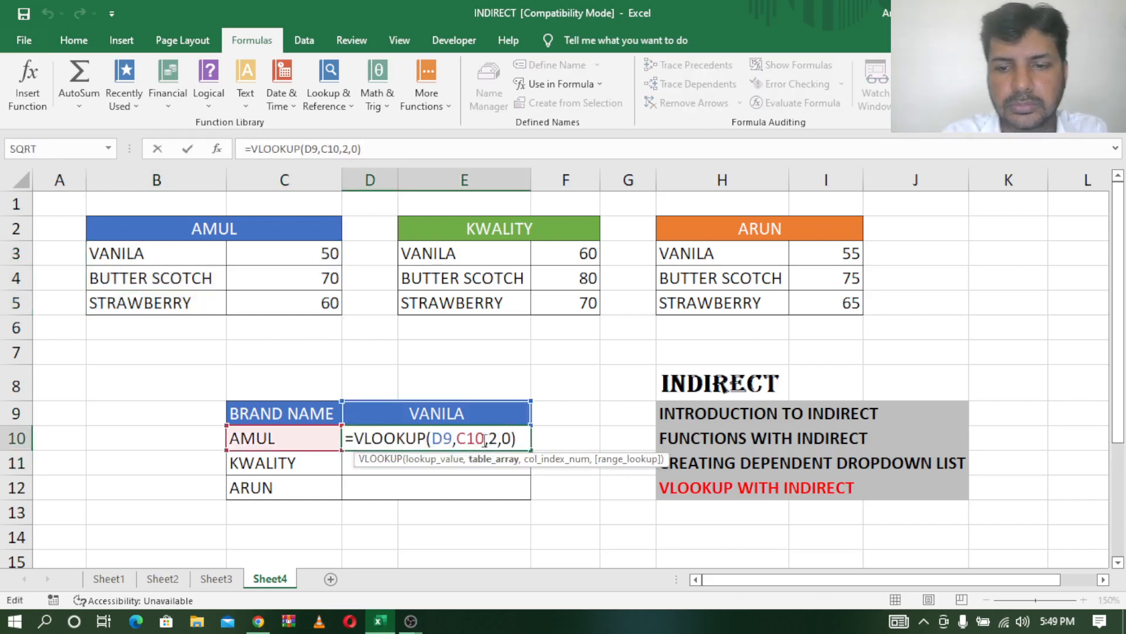
key("BackSpace")
key("BackSpace")
key("BackSpace")
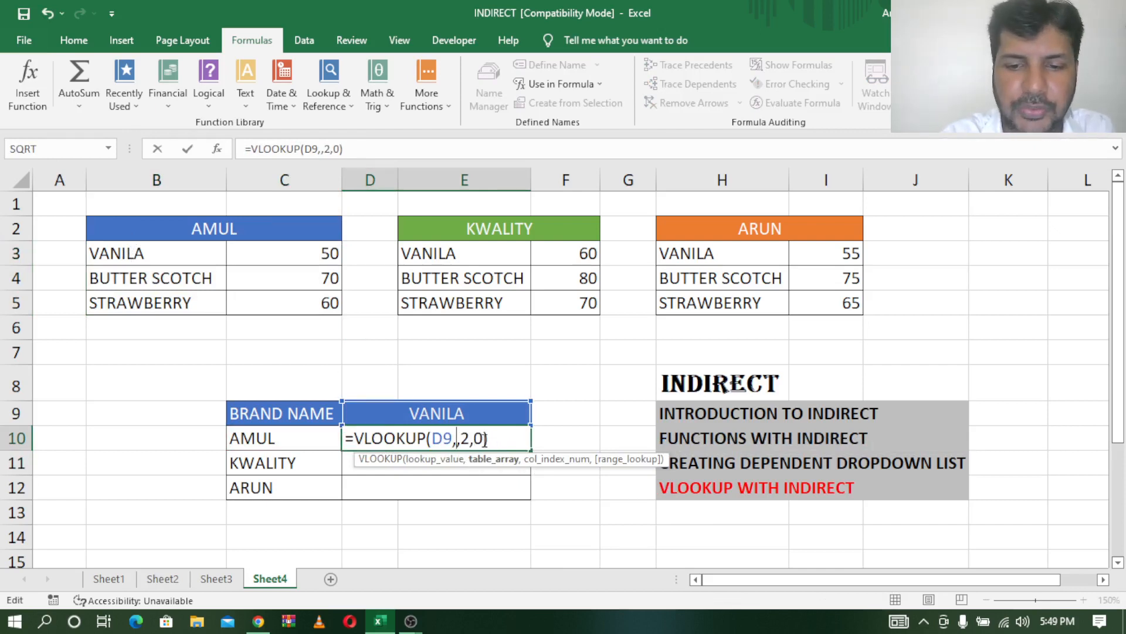
type("=IN")
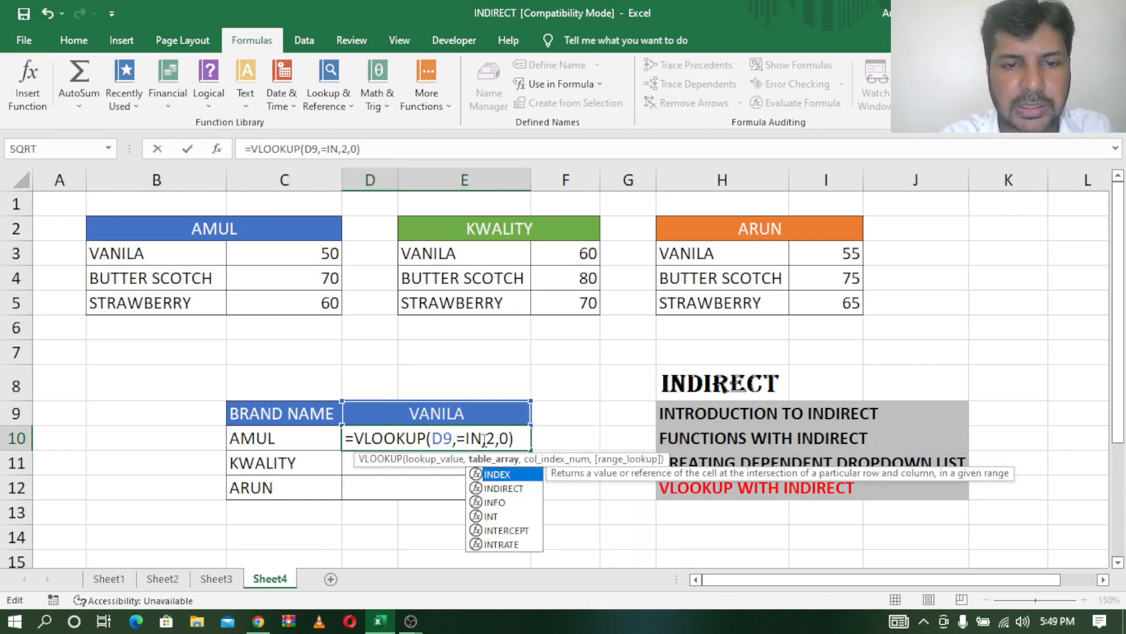
key("BackSpace")
key("BackSpace")
key("BackSpace")
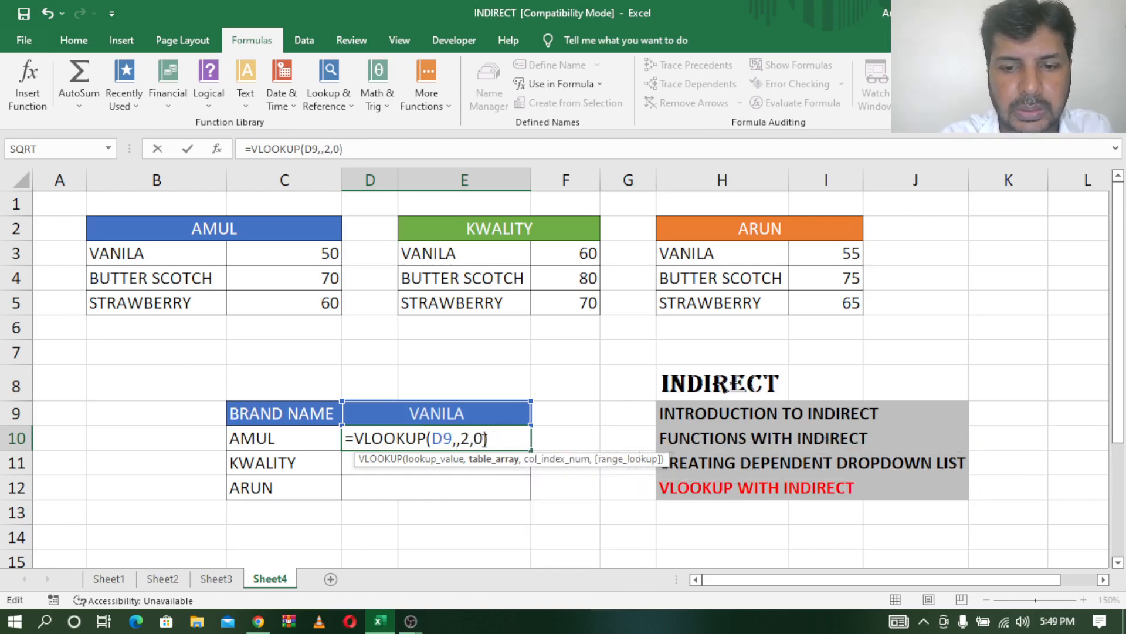
type("INDIRE")
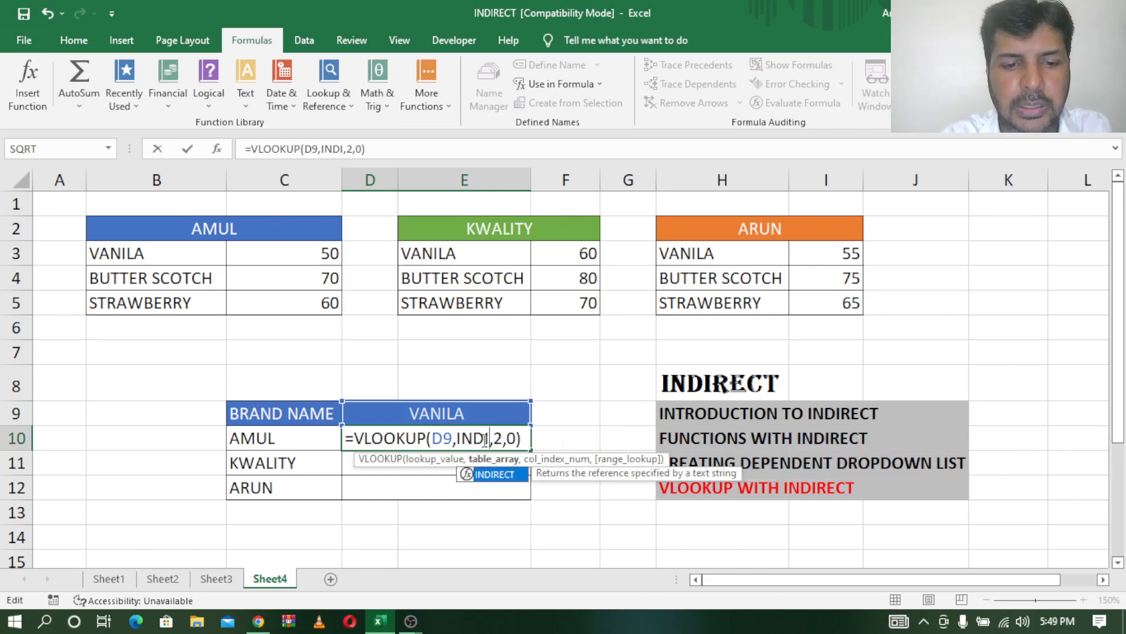
type("CT*")
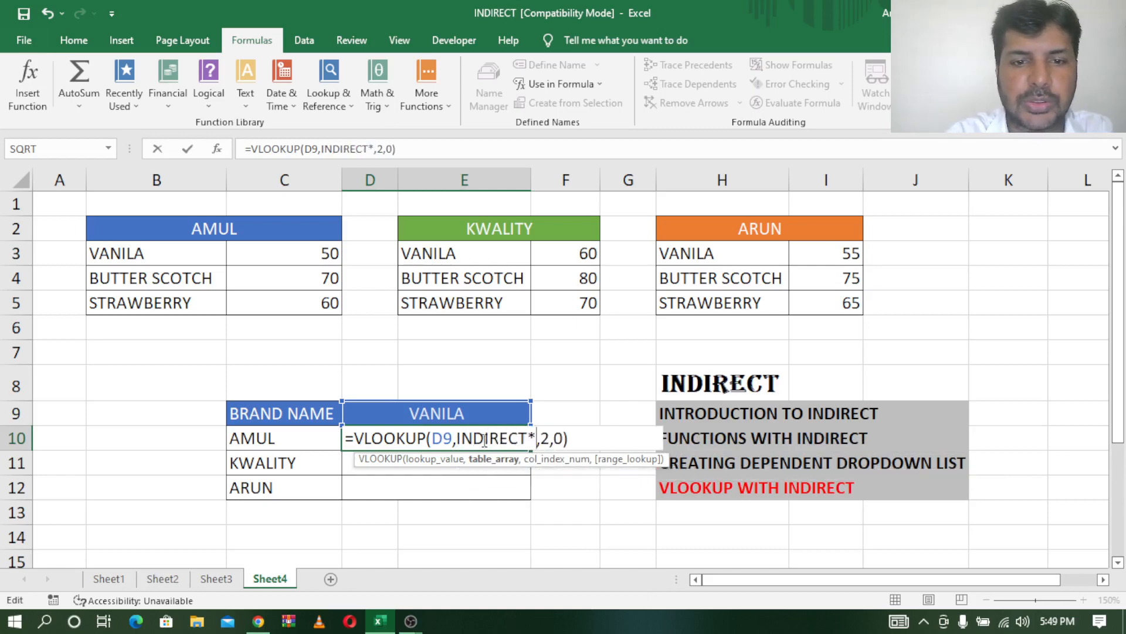
key("BackSpace")
type("(")
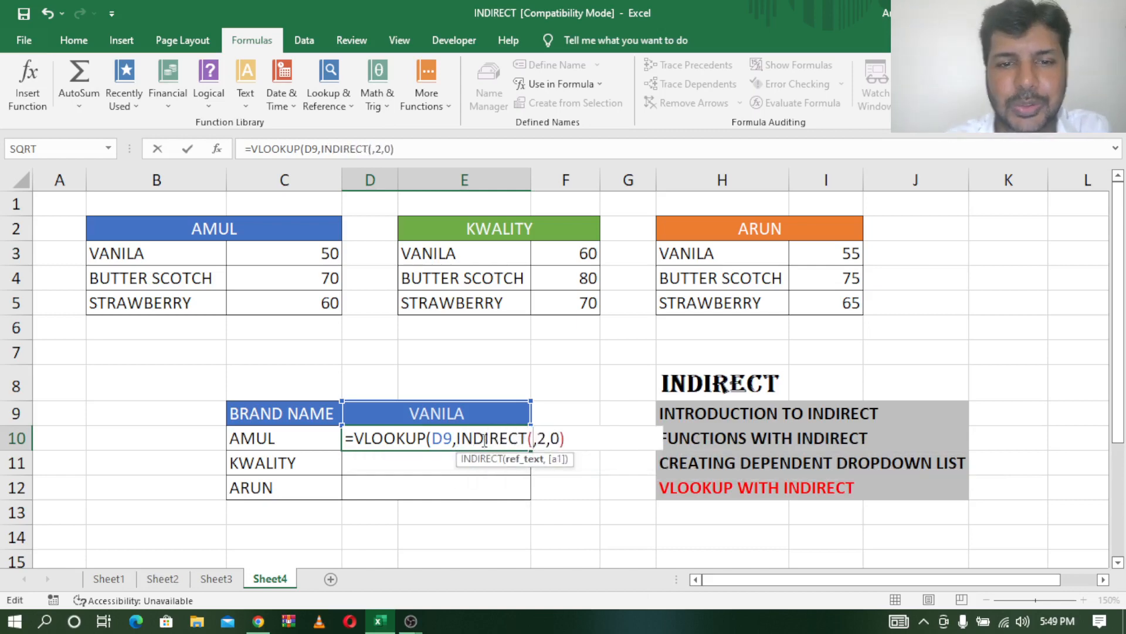
left_click(252, 438)
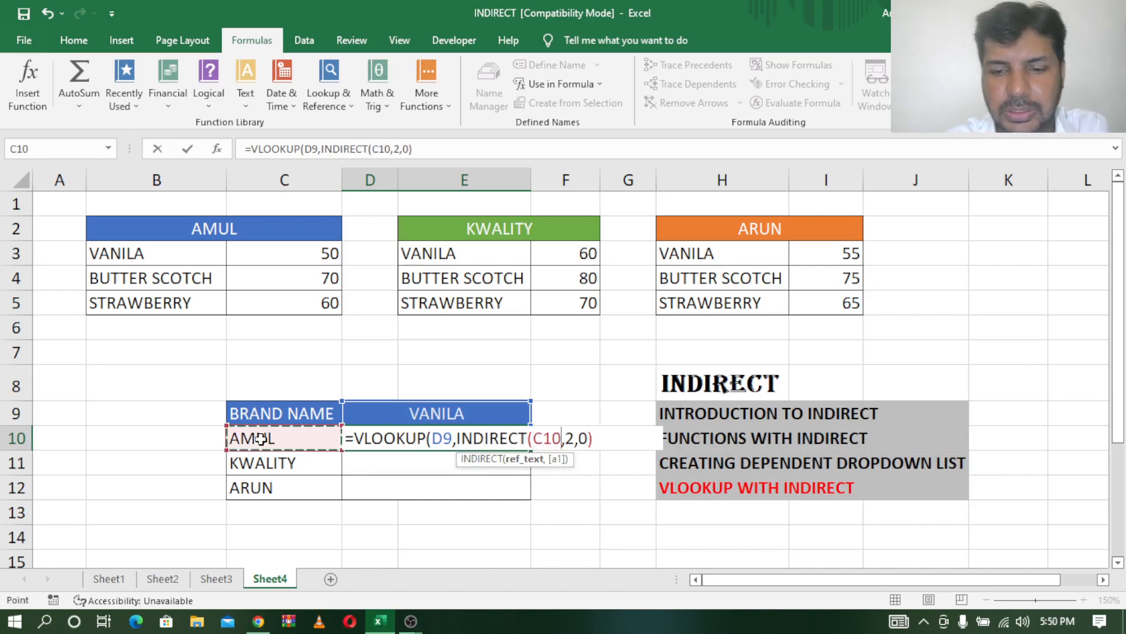
type(")")
key("Return")
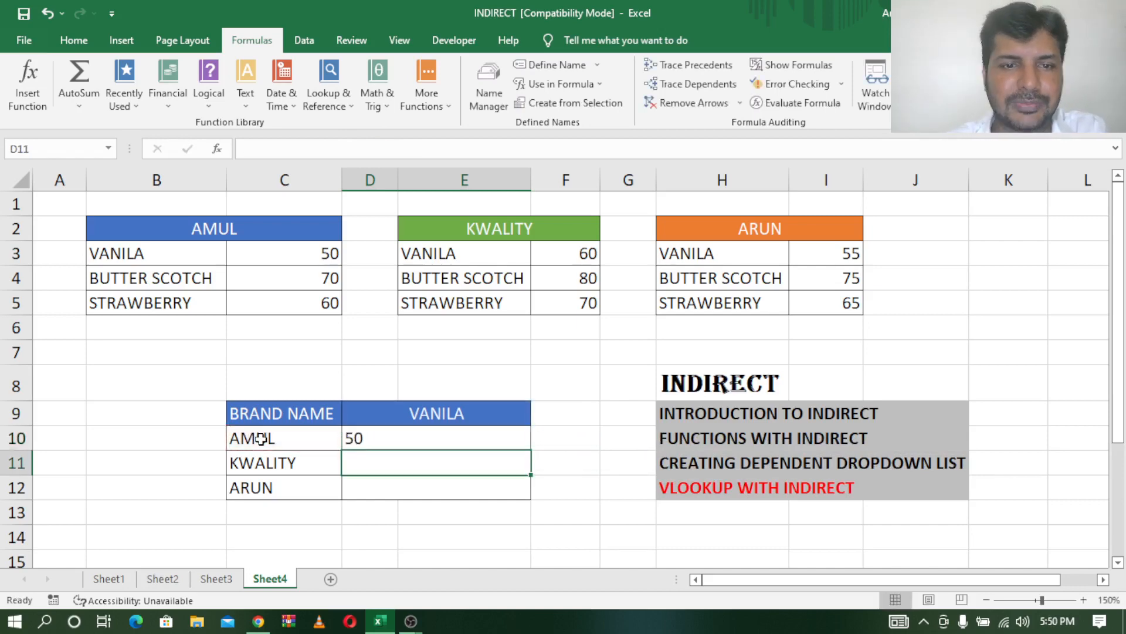
Try to fill D10's formula down to D12 with the relative D9 reference, and undo the fill.
left_click(361, 442)
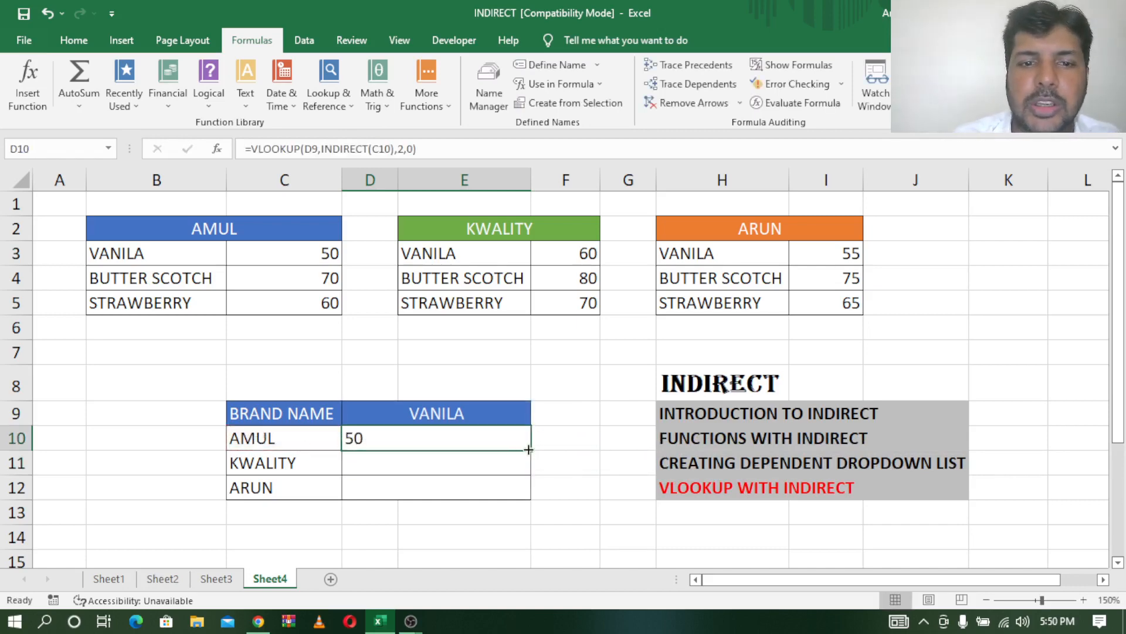
left_click_drag(531, 447, 524, 496)
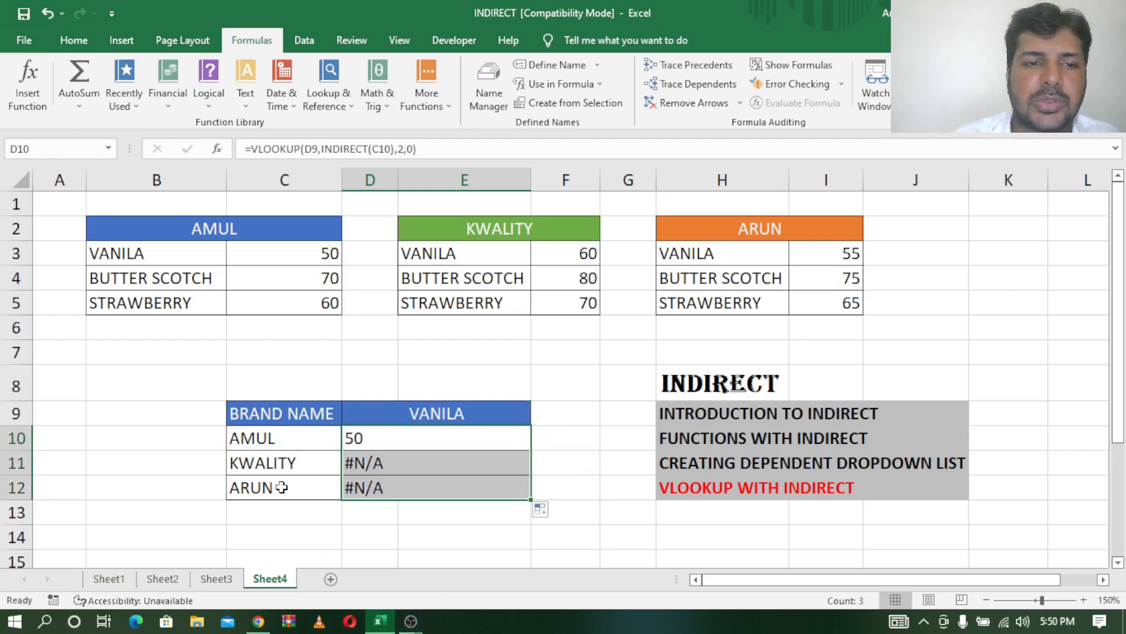
key("ctrl+z")
Make the lookup value absolute in D10 as =VLOOKUP($D$9,INDIRECT(C10),2,0) and fill the formula down to D12.
double_click(402, 441)
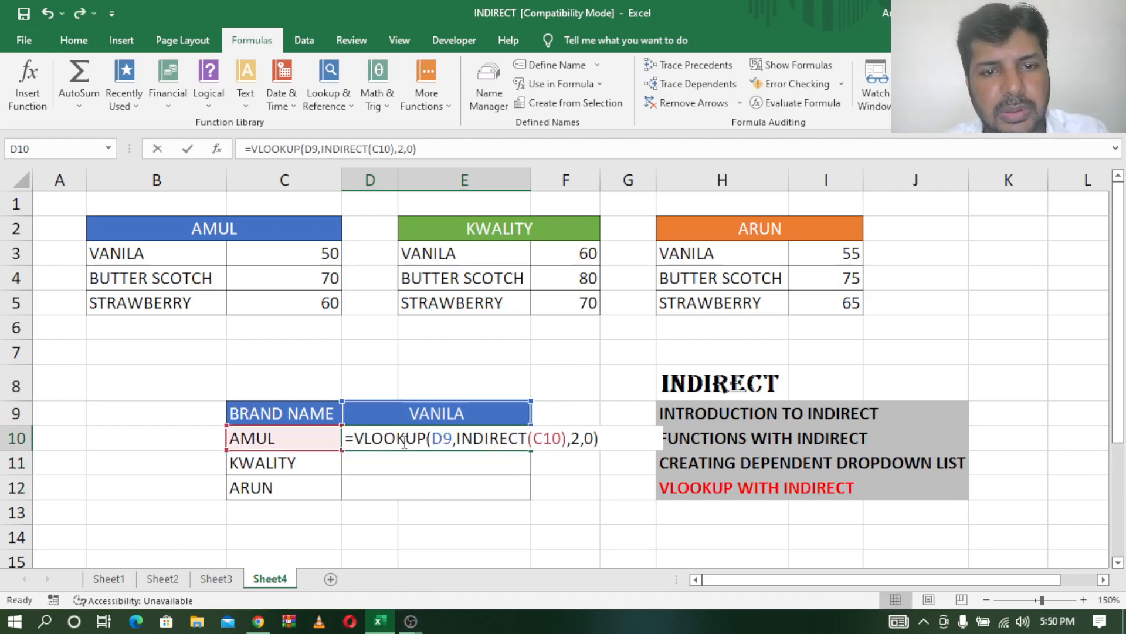
left_click(434, 439)
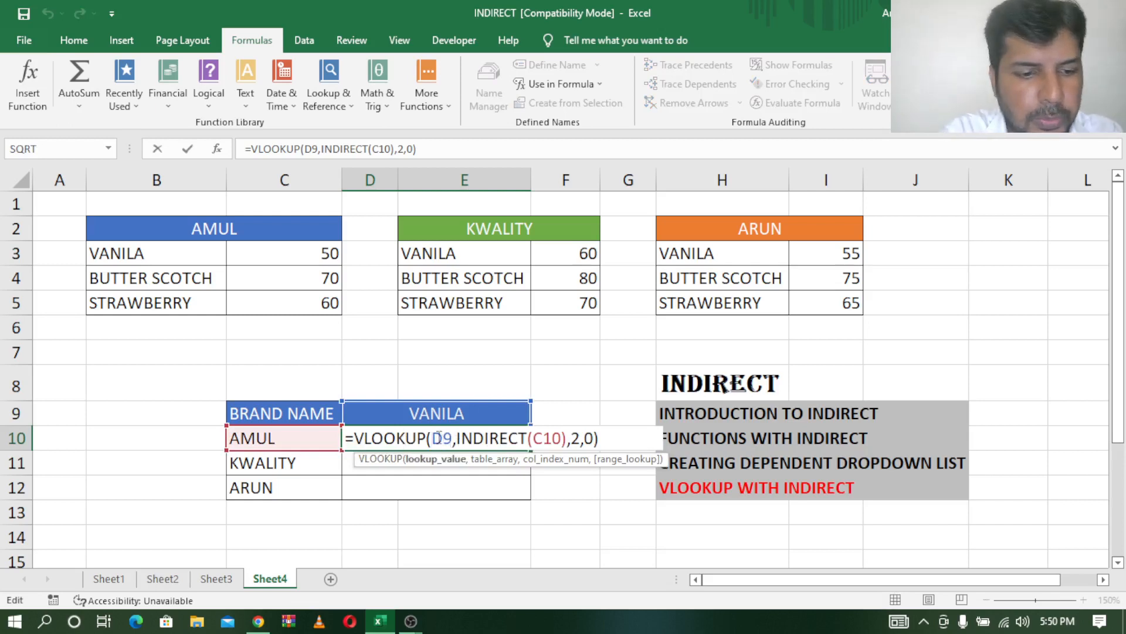
key("F4")
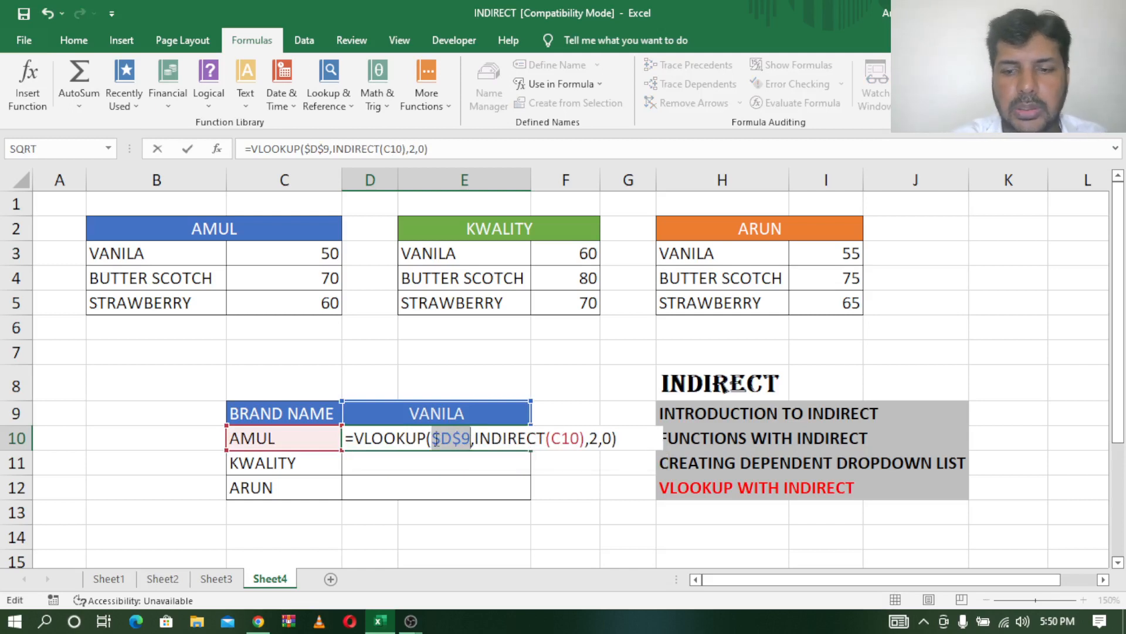
key("ctrl+Return")
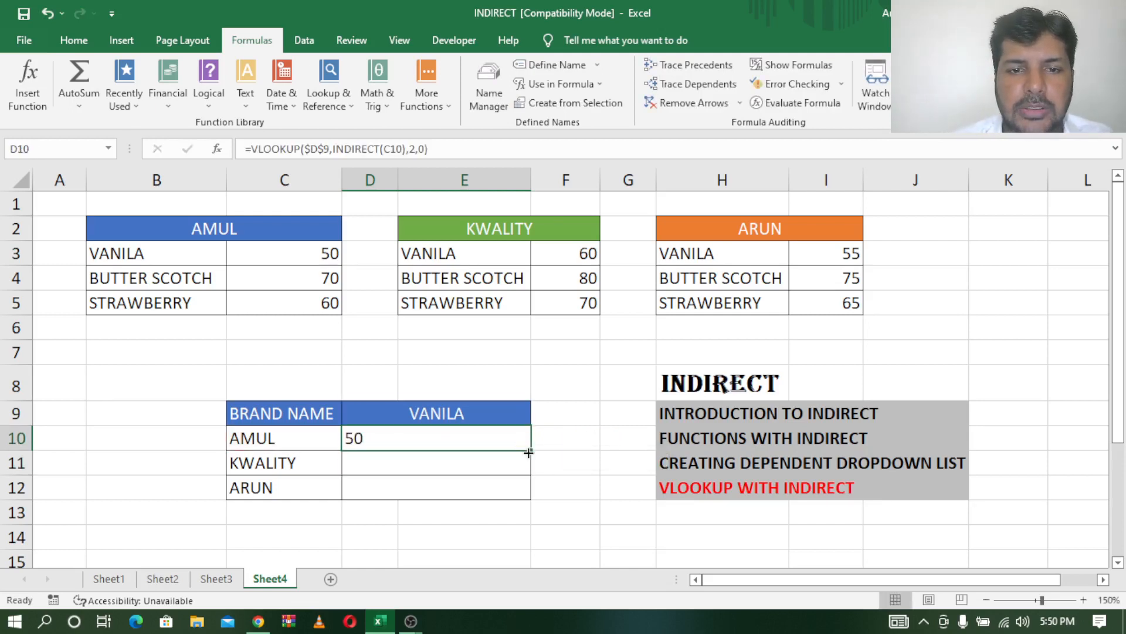
left_click_drag(528, 452, 529, 496)
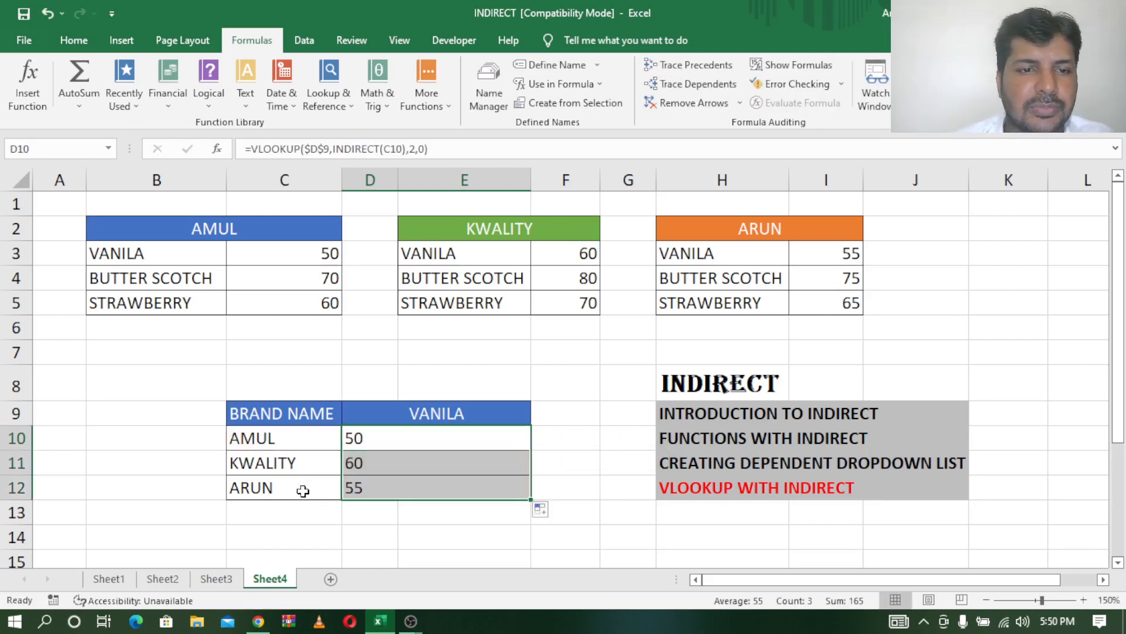
left_click(314, 462)
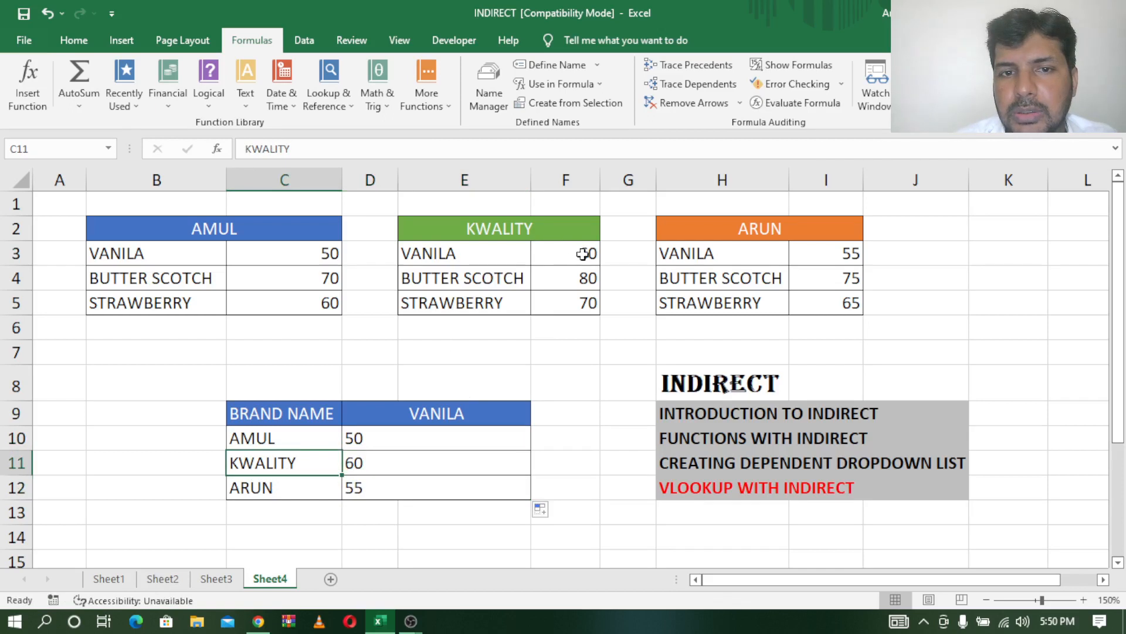
left_click(290, 492)
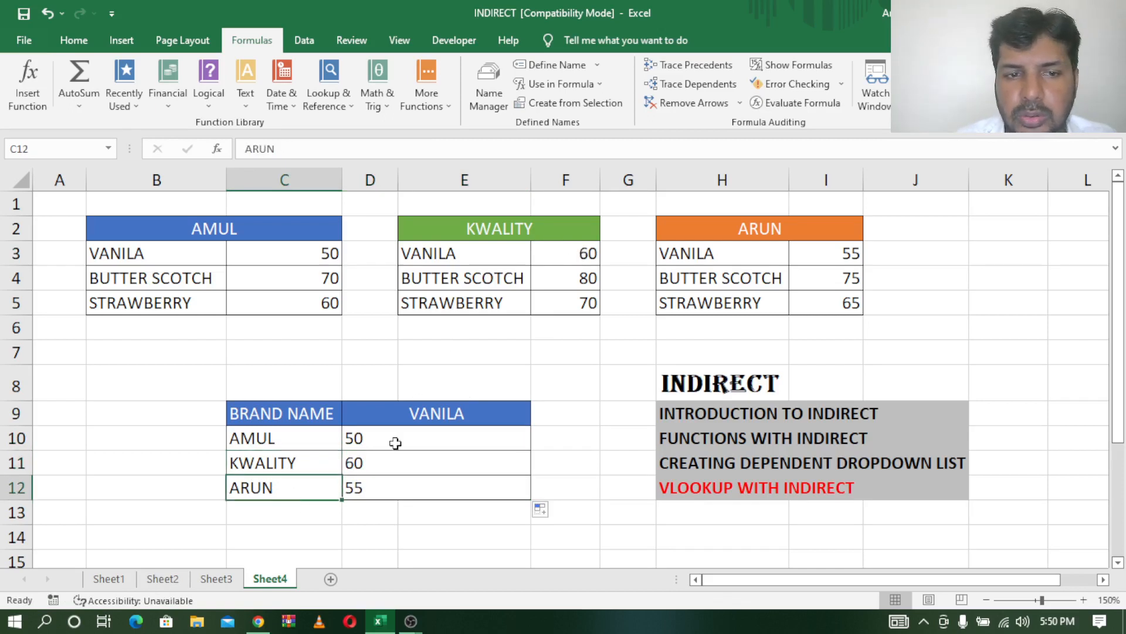
Change the flavour heading in D9 to STRAWBERRY.
left_click(446, 407)
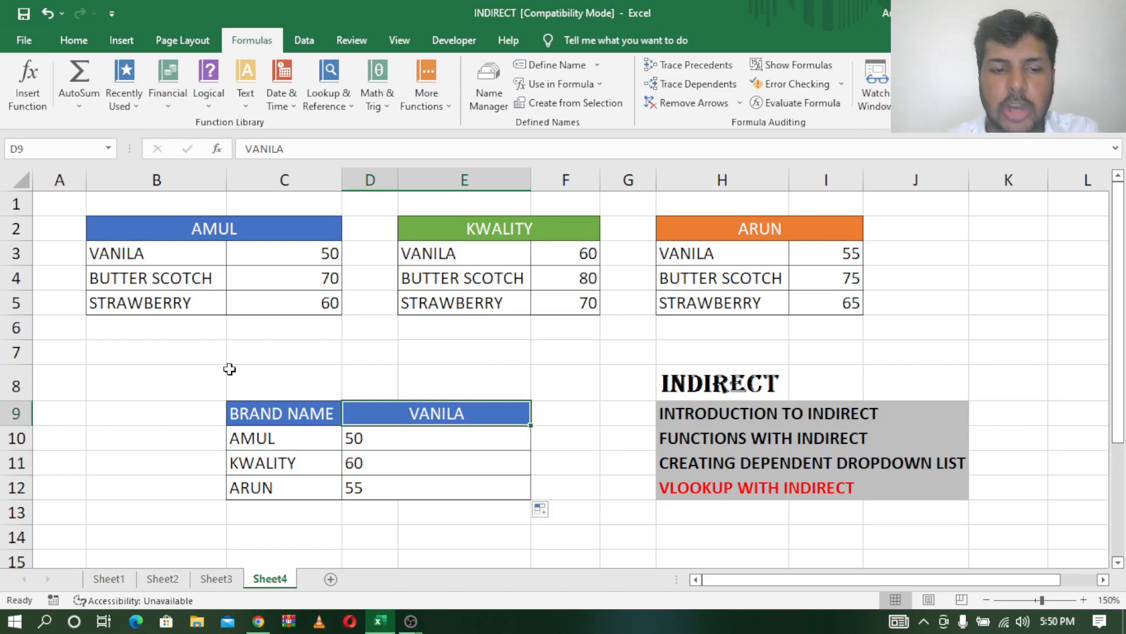
type("ST")
type("RA")
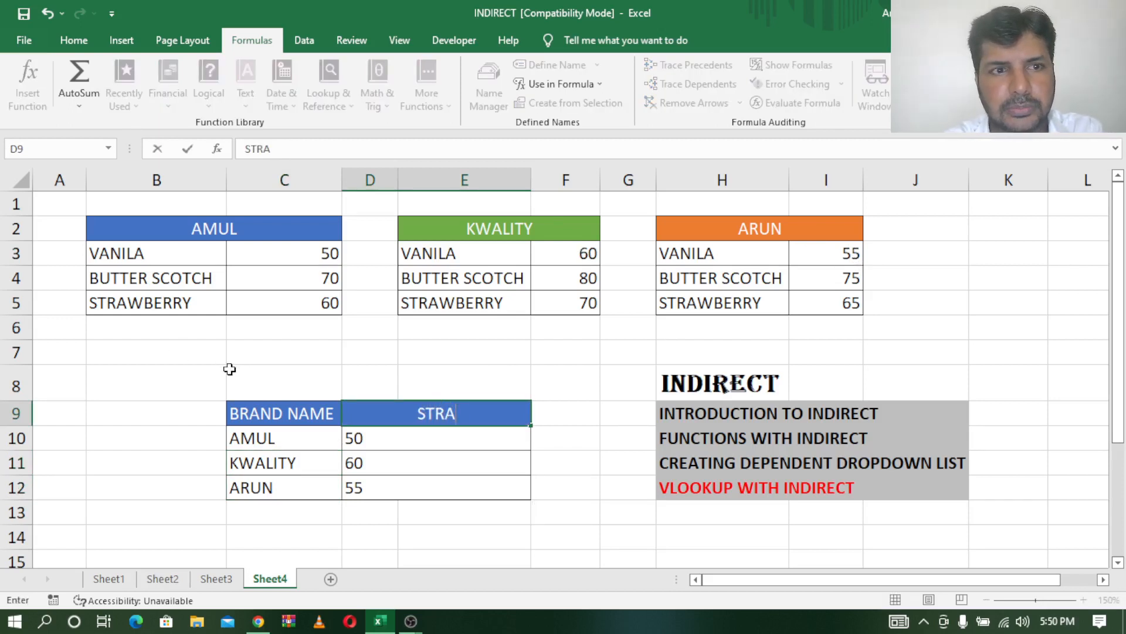
type("WBERRY")
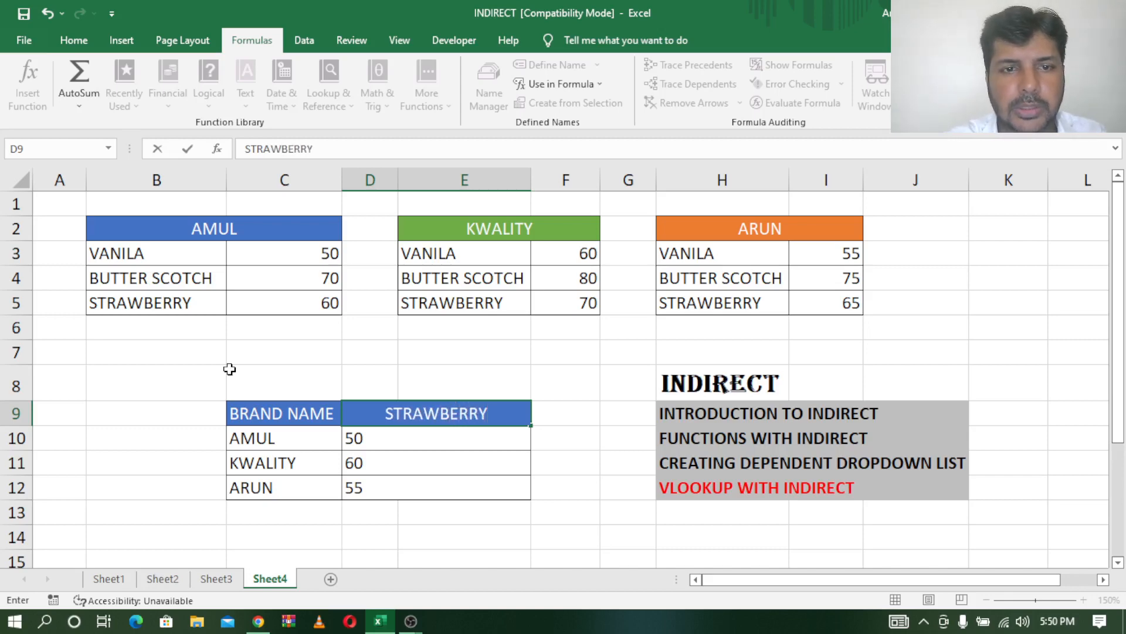
key("Return")
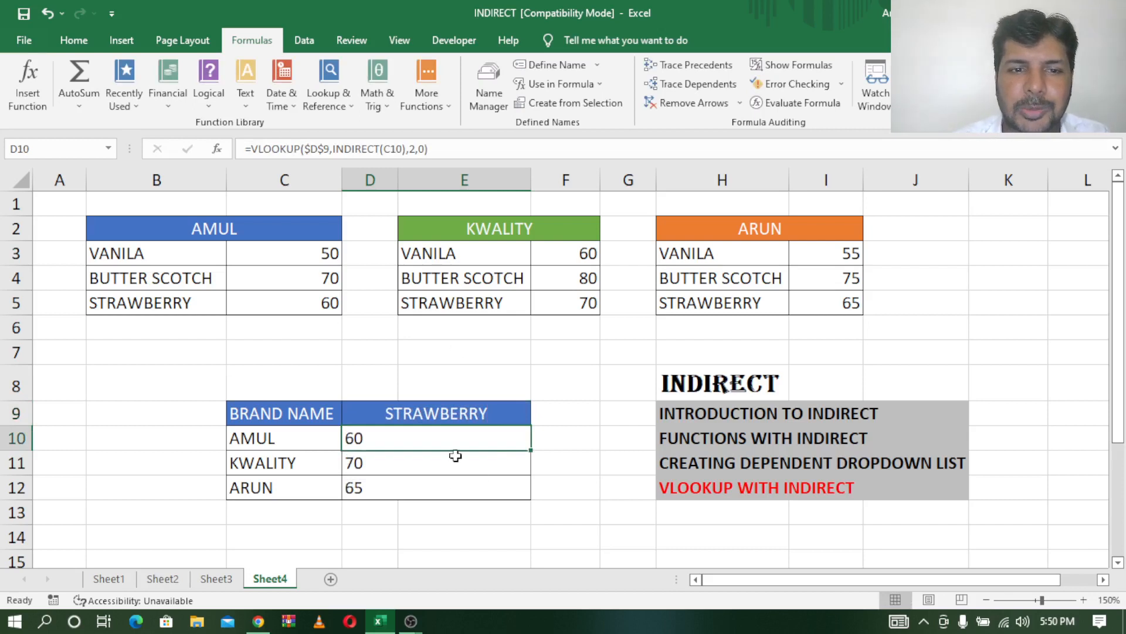
Compare the prices returned in D10:D12 with the STRAWBERRY prices in the AMUL, KWALITY and ARUN tables.
left_click(328, 303)
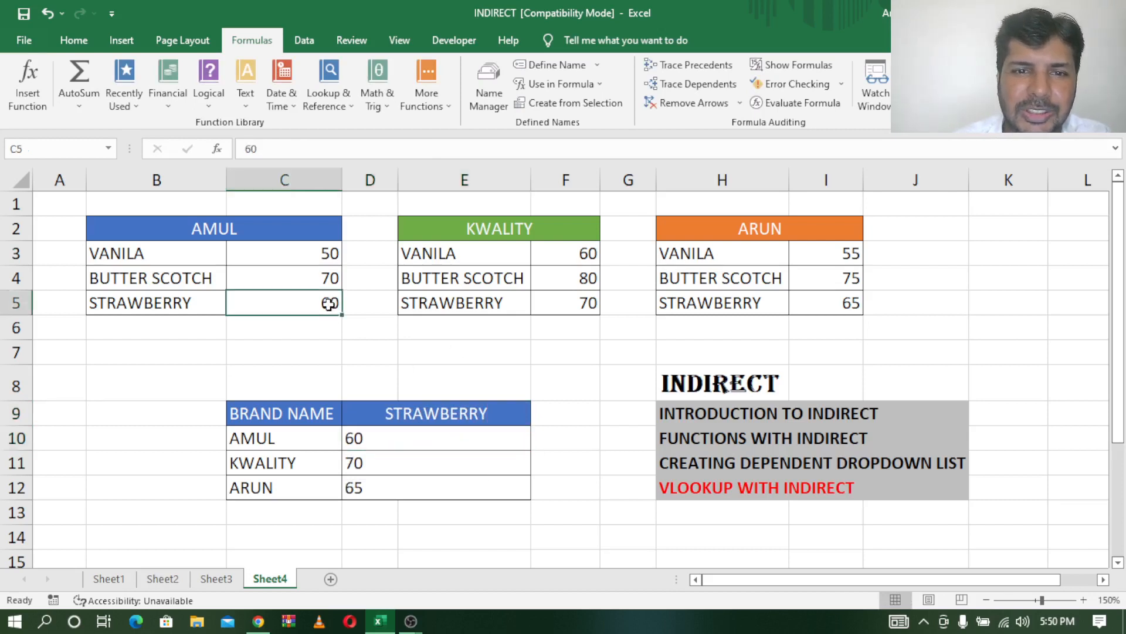
left_click(390, 437)
left_click(582, 303)
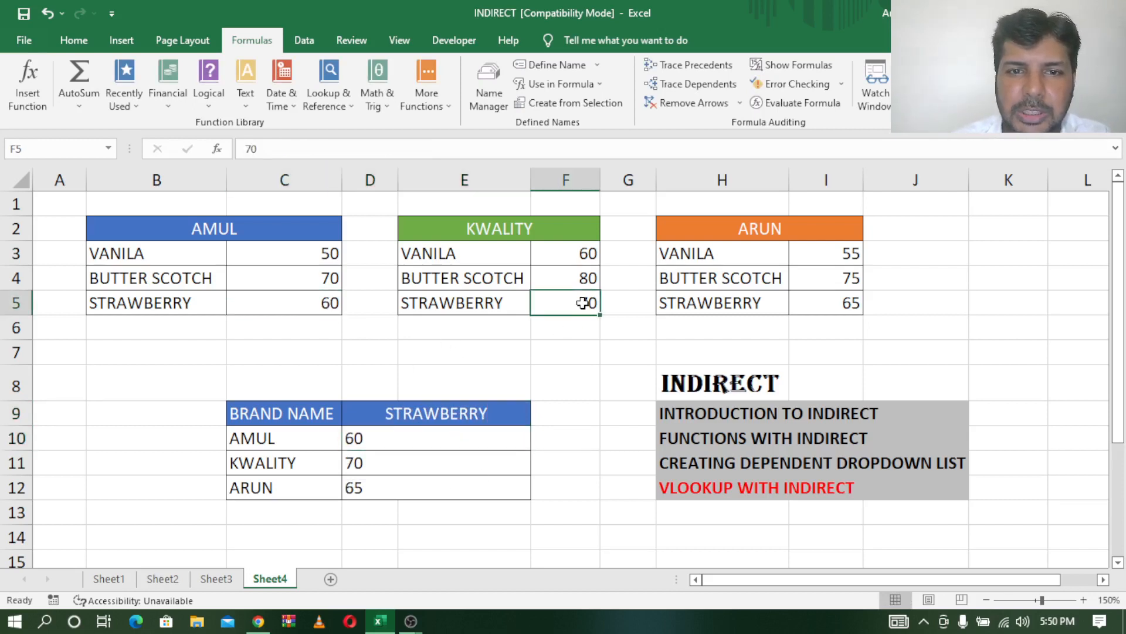
left_click(414, 463)
left_click(833, 301)
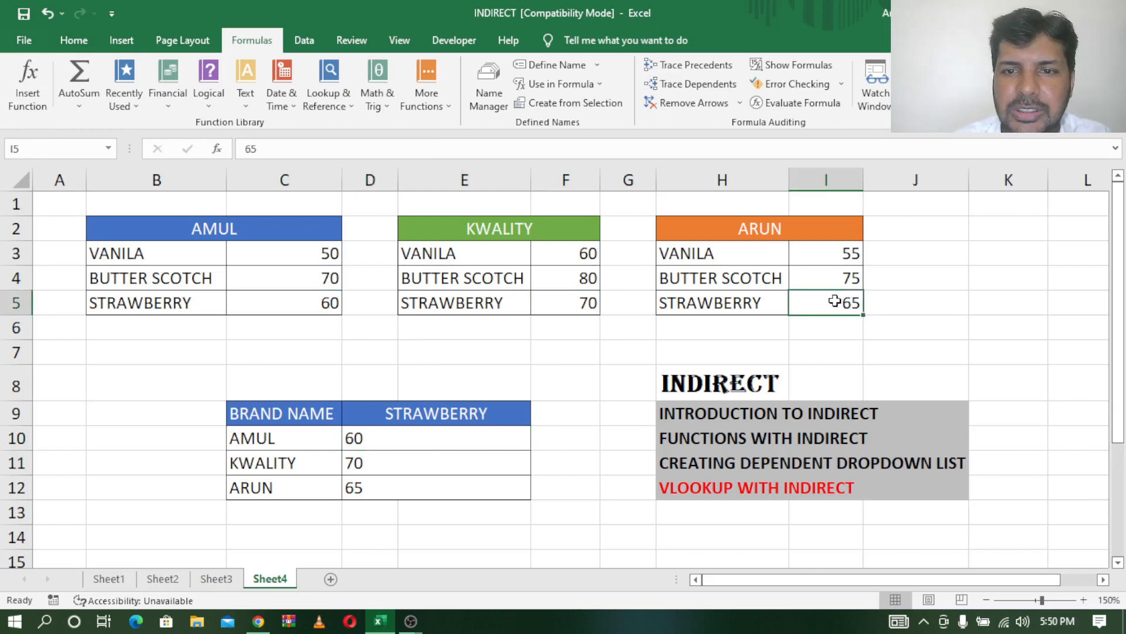
left_click(478, 489)
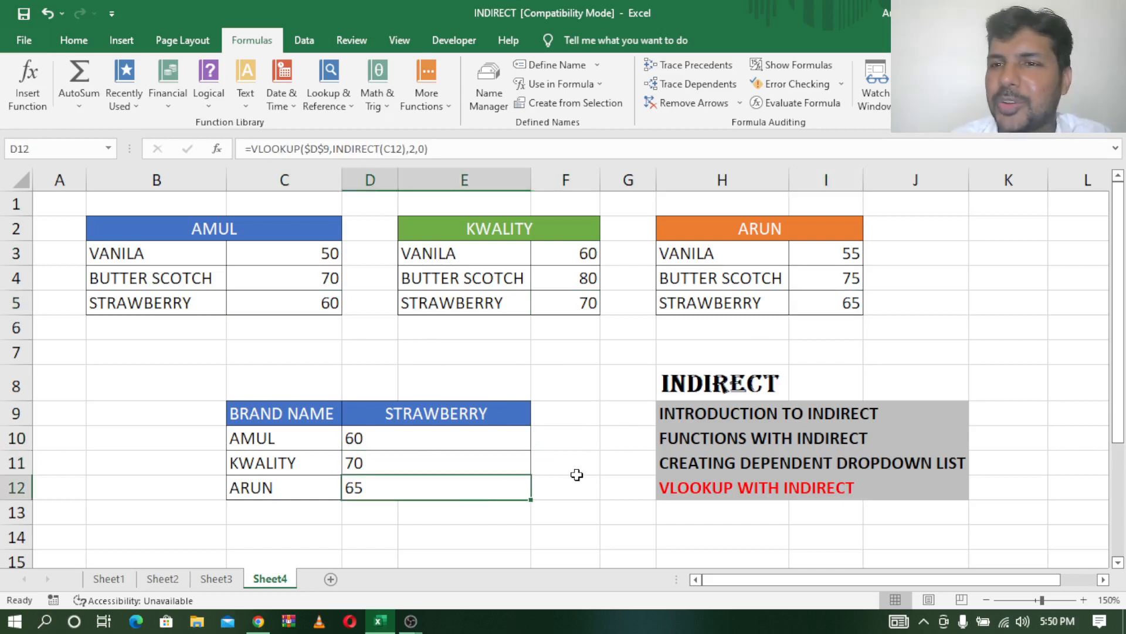
left_click(495, 411)
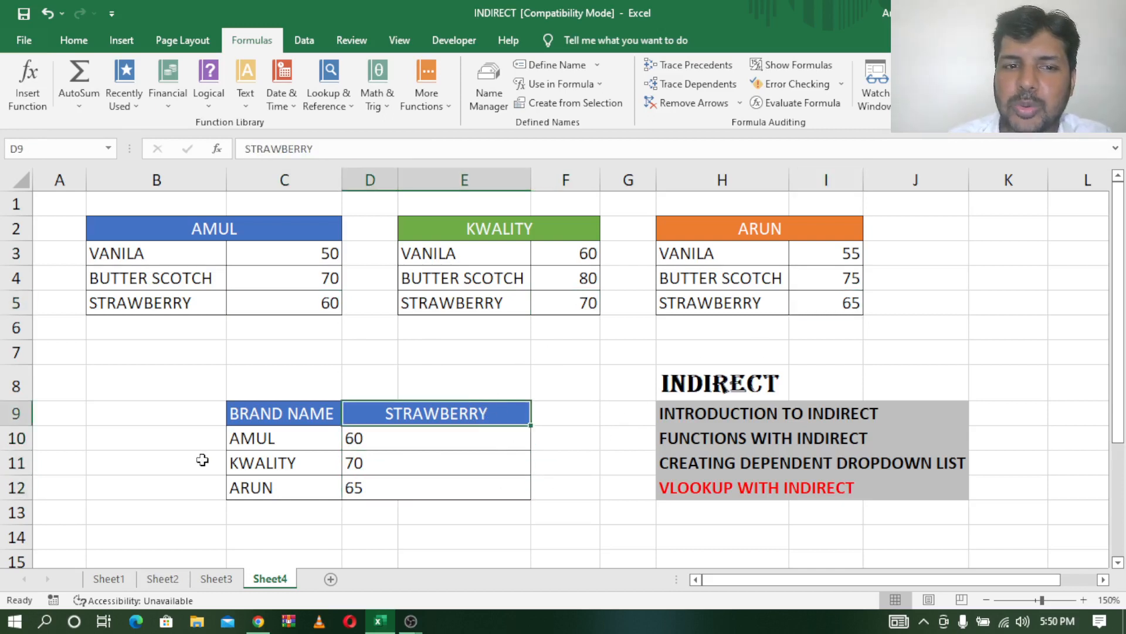